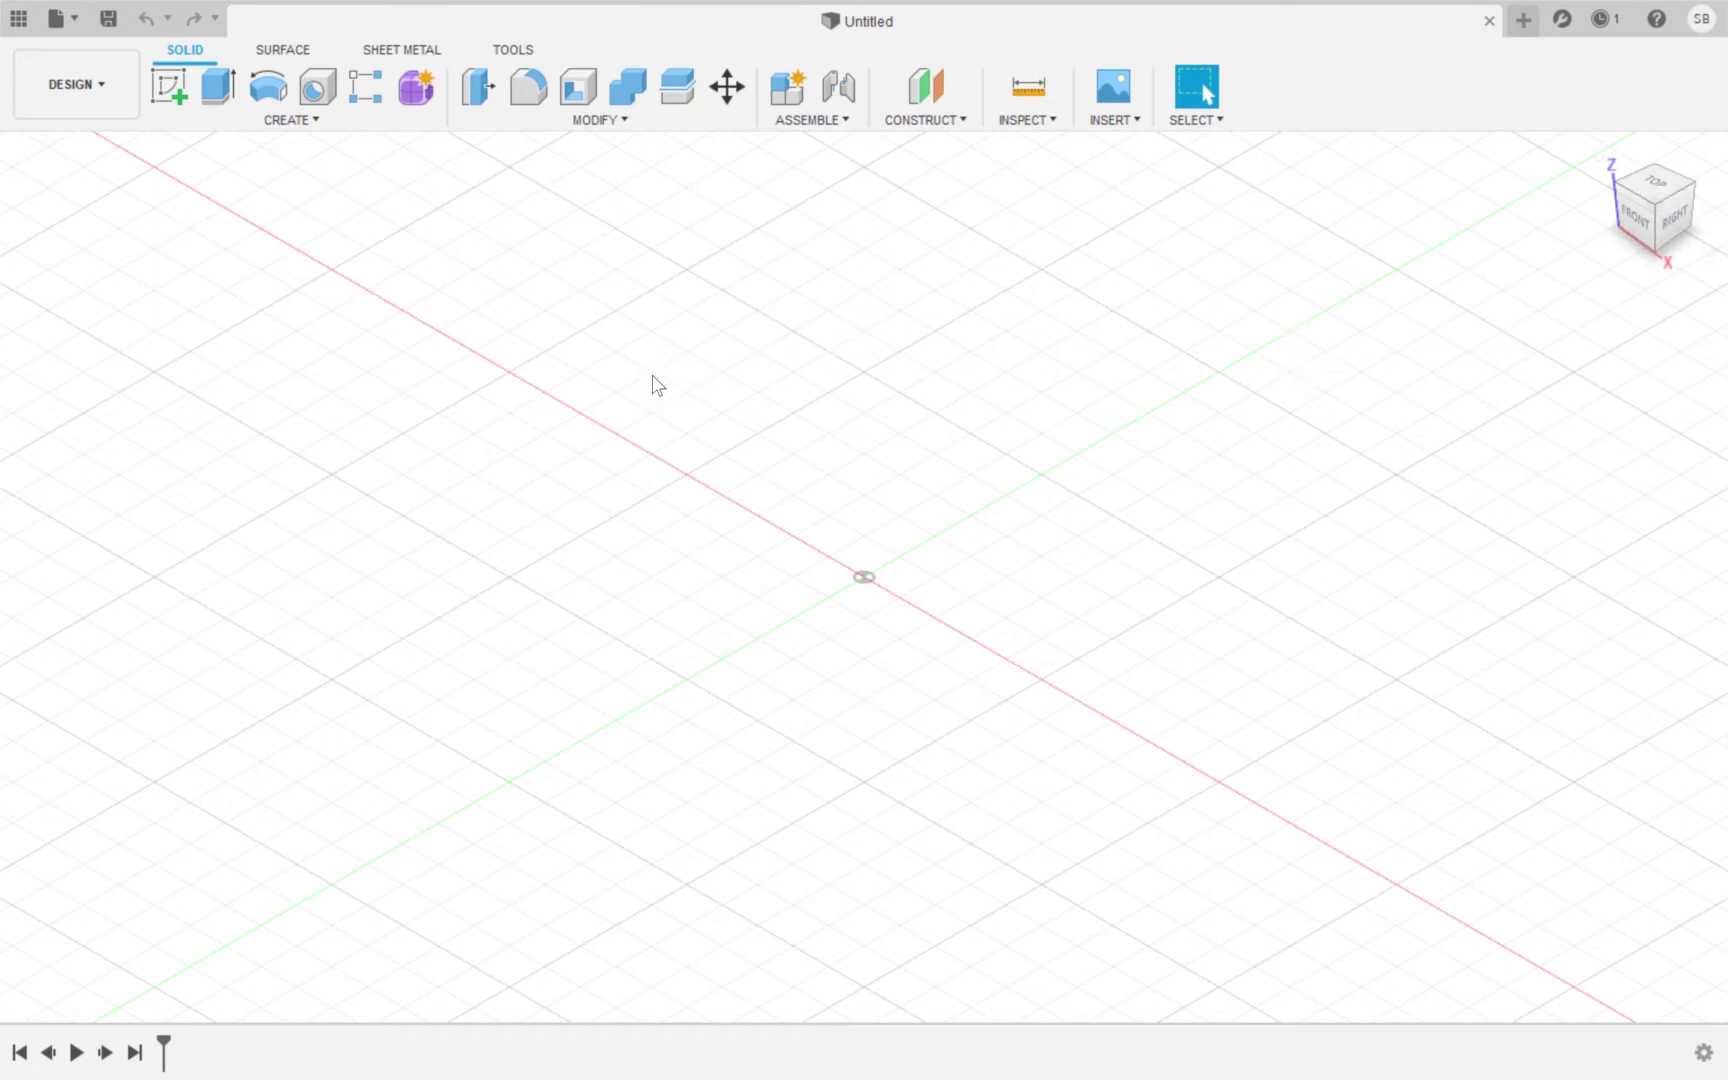
Start a sketch on the front plane and place the side-view truck photo on that plane as a canvas
{"action": "left_click", "coordinate": [172, 95]}
{"action": "left_click", "coordinate": [913, 563]}
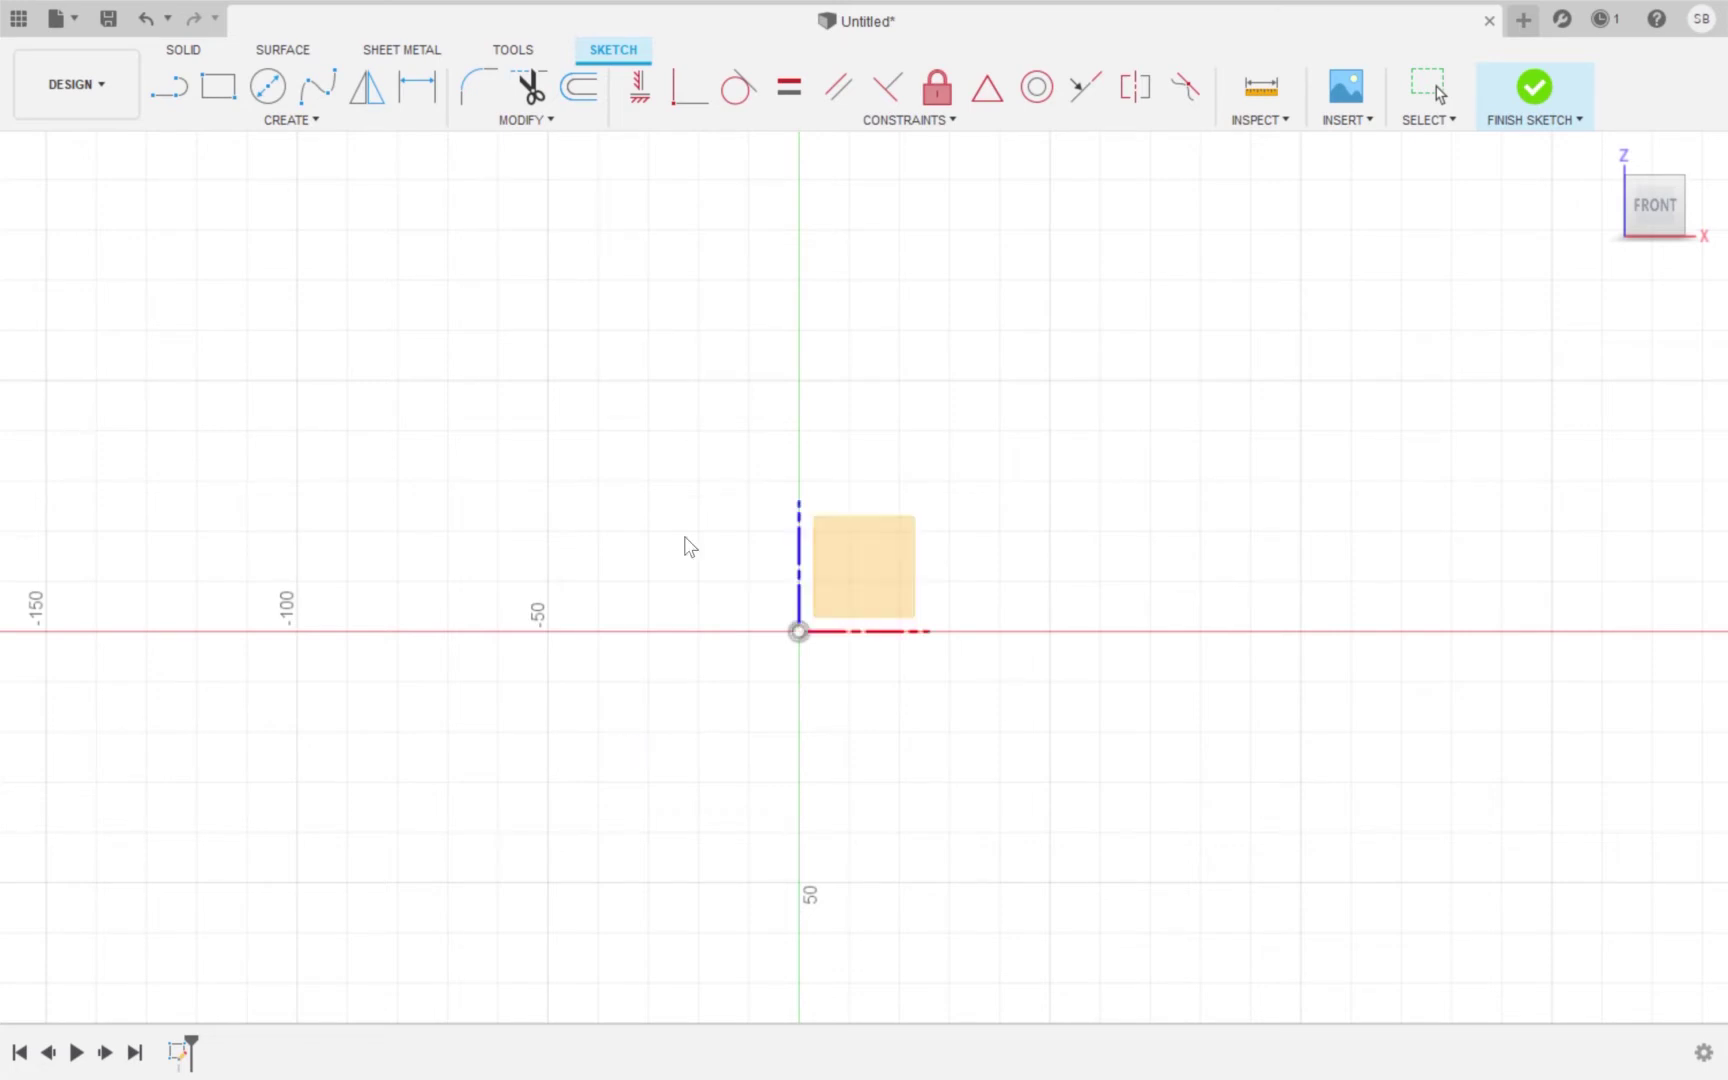
{"action": "left_click", "coordinate": [848, 598]}
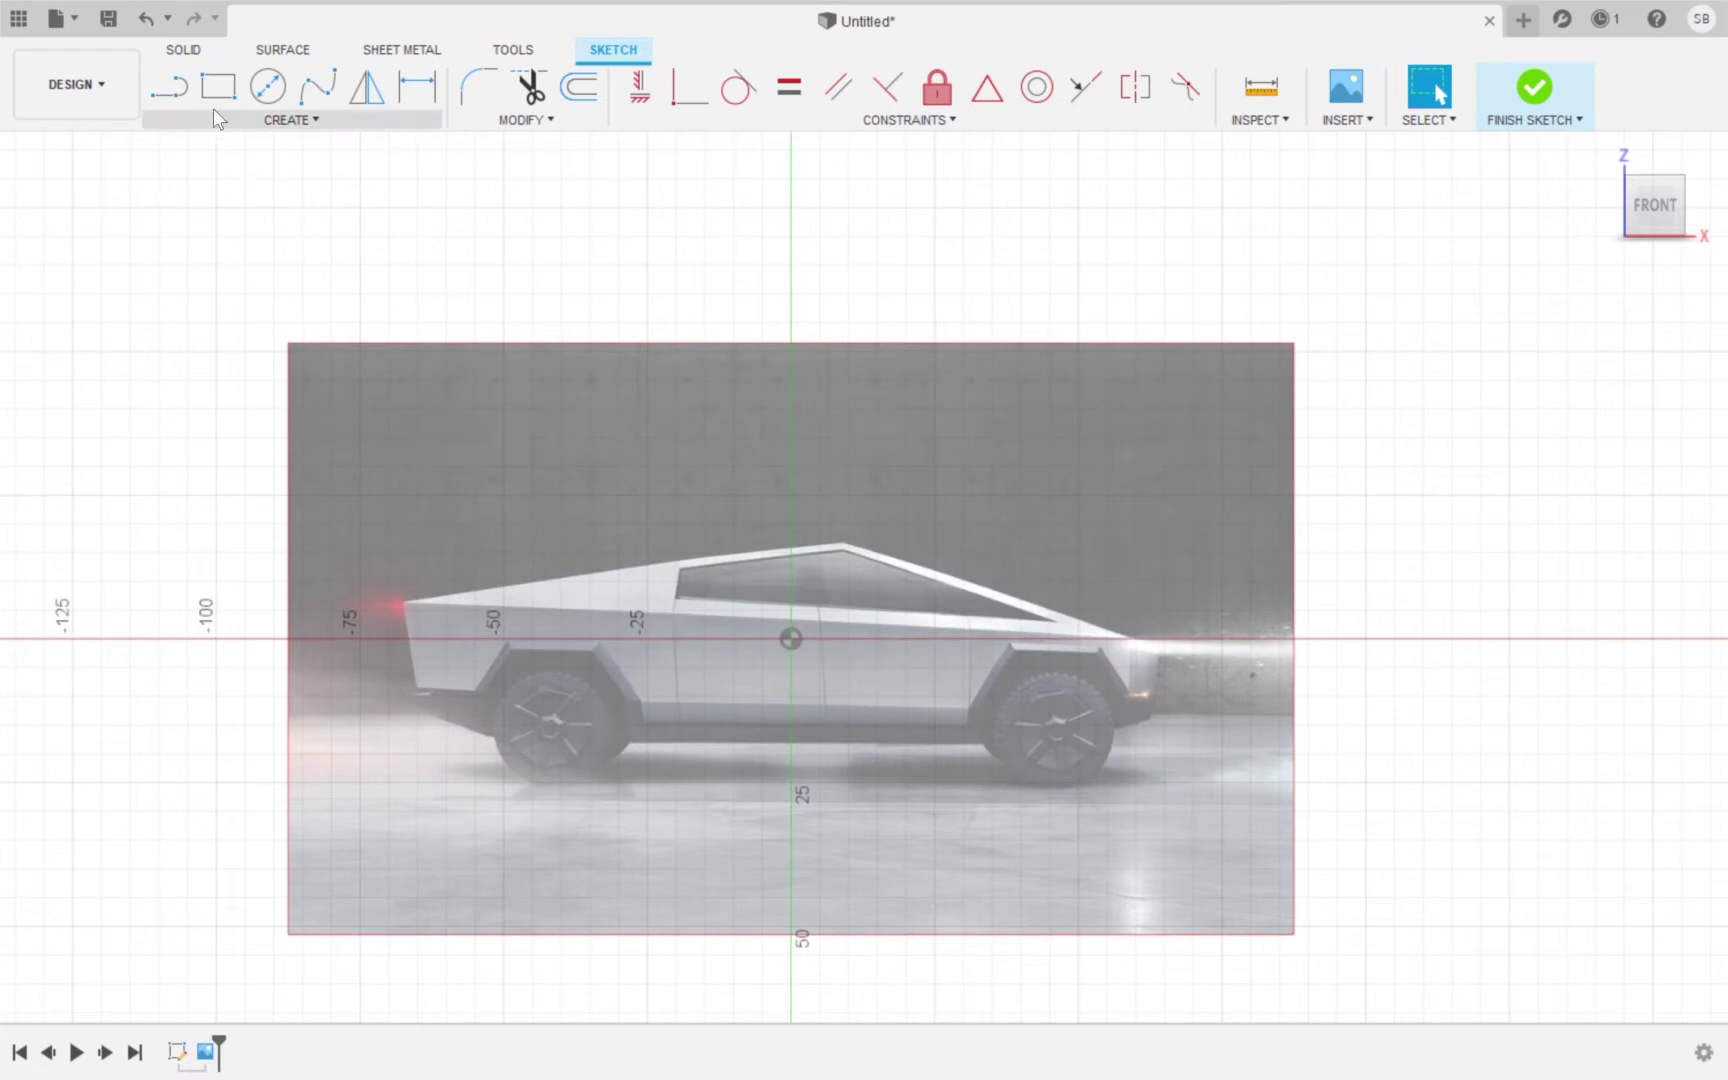
Trace the truck's roofline with two straight lines from the rear tail corner over the roof peak to the hood's front tip
{"action": "left_click", "coordinate": [170, 87]}
{"action": "scroll", "coordinate": [774, 580], "scroll_direction": "up", "scroll_amount": 5}
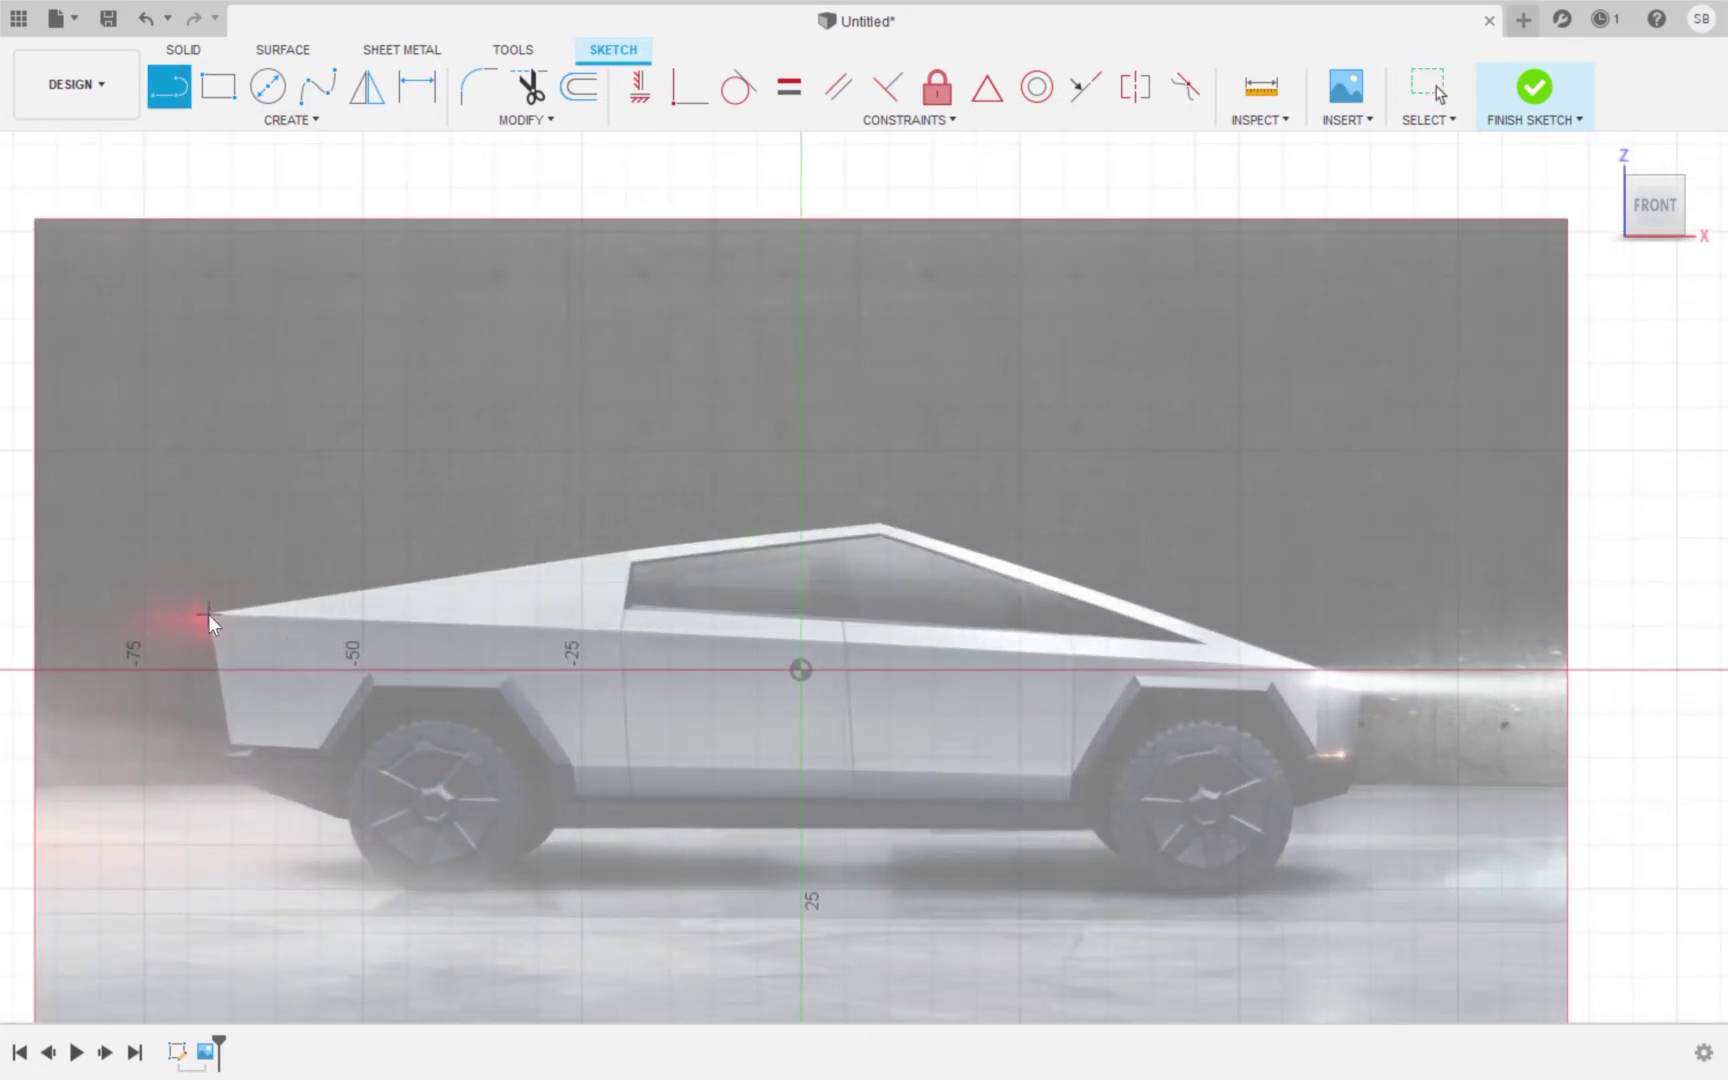
{"action": "left_click", "coordinate": [208, 614]}
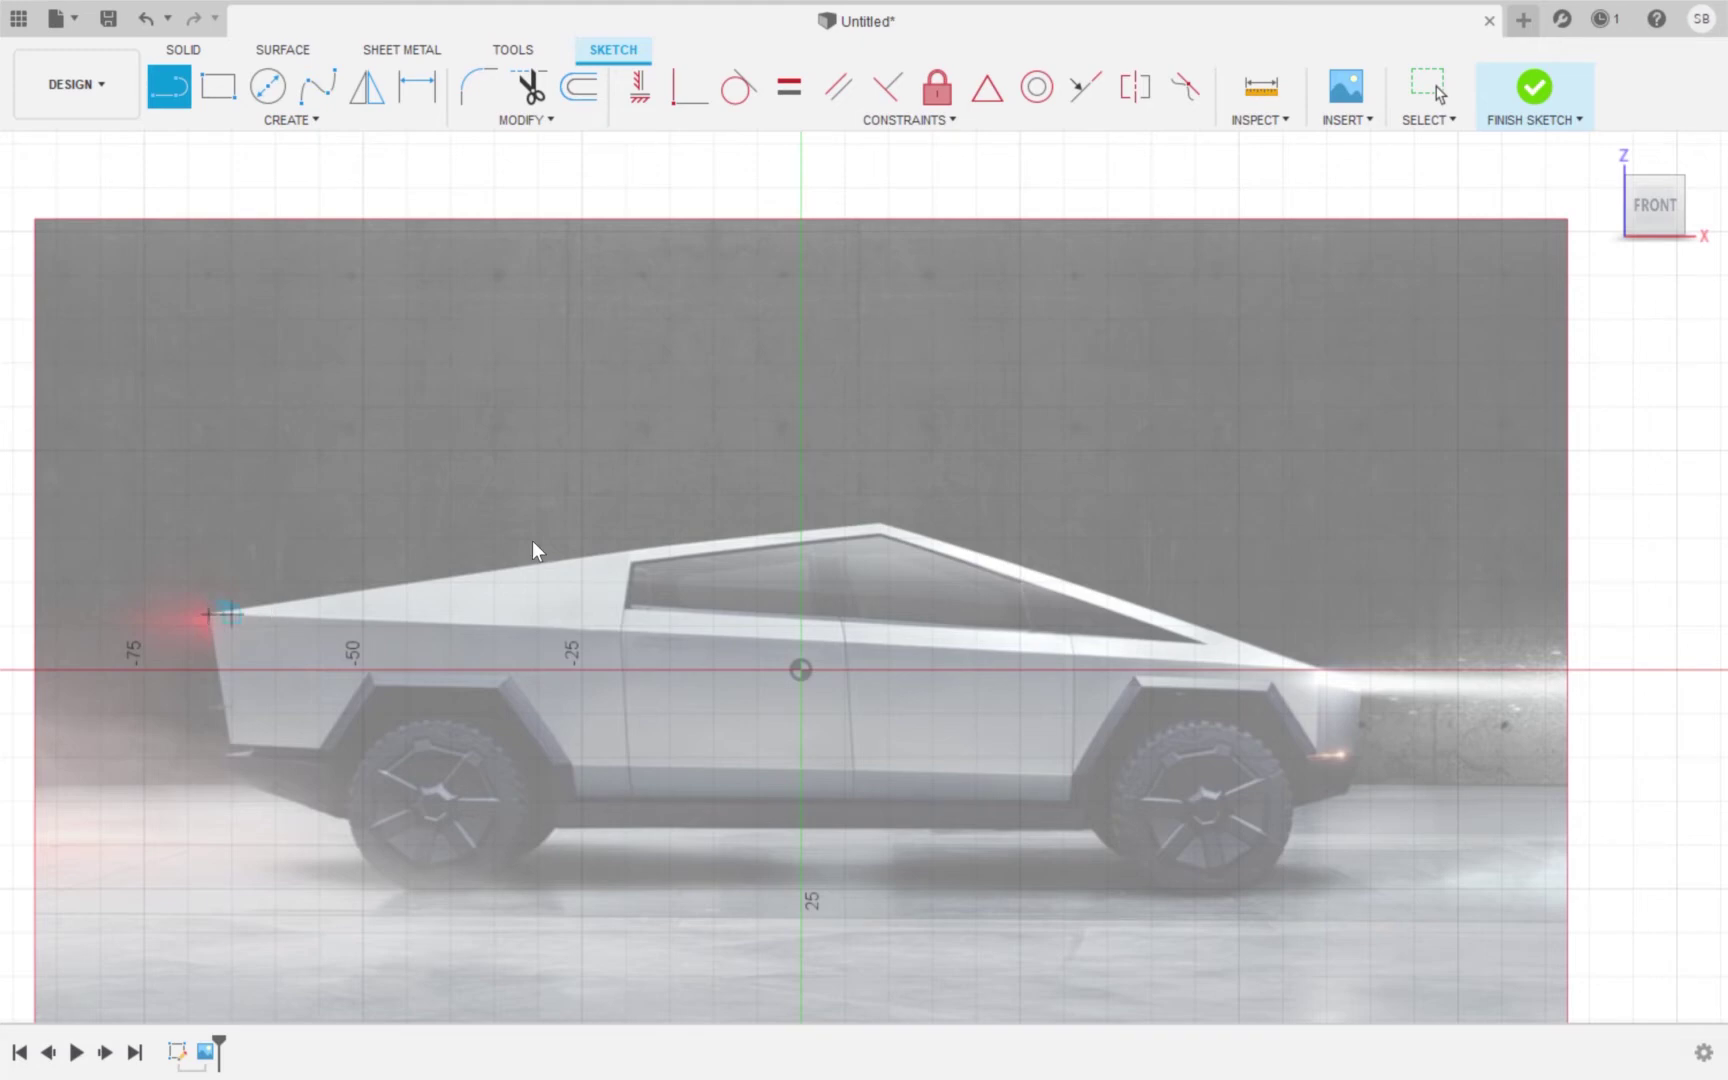
{"action": "left_click", "coordinate": [882, 522]}
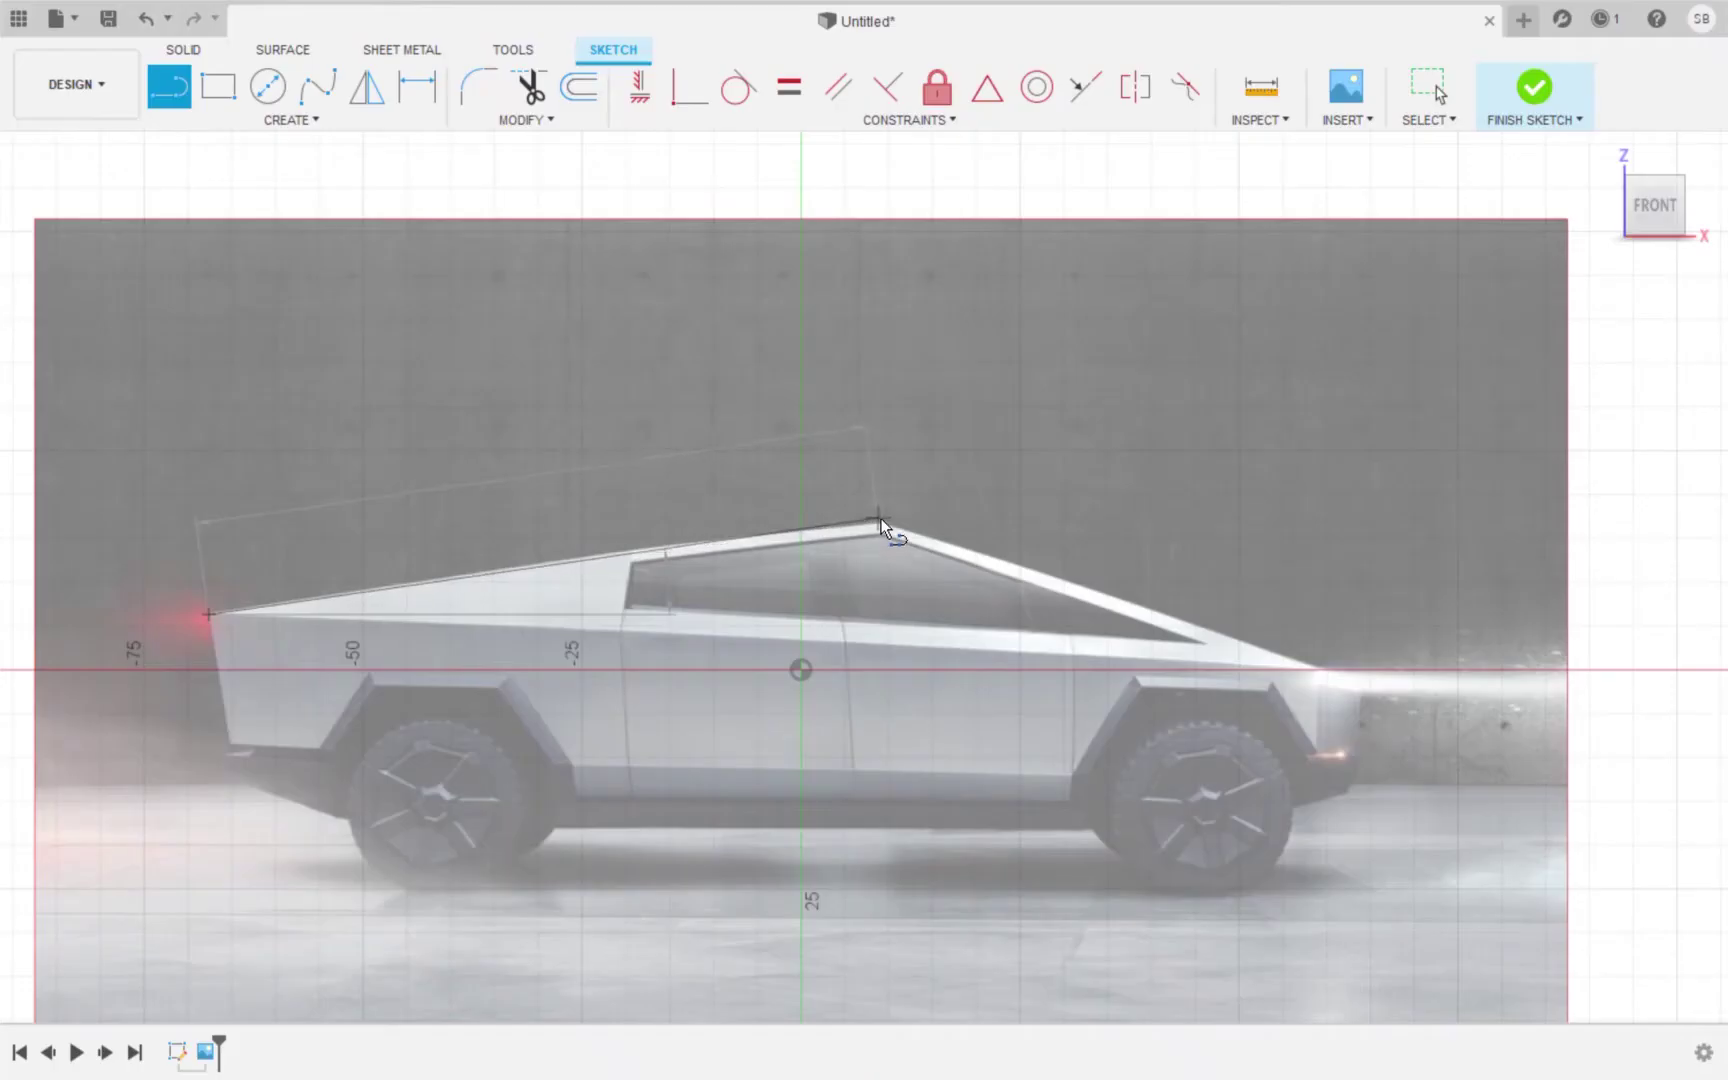
{"action": "left_click", "coordinate": [1349, 670]}
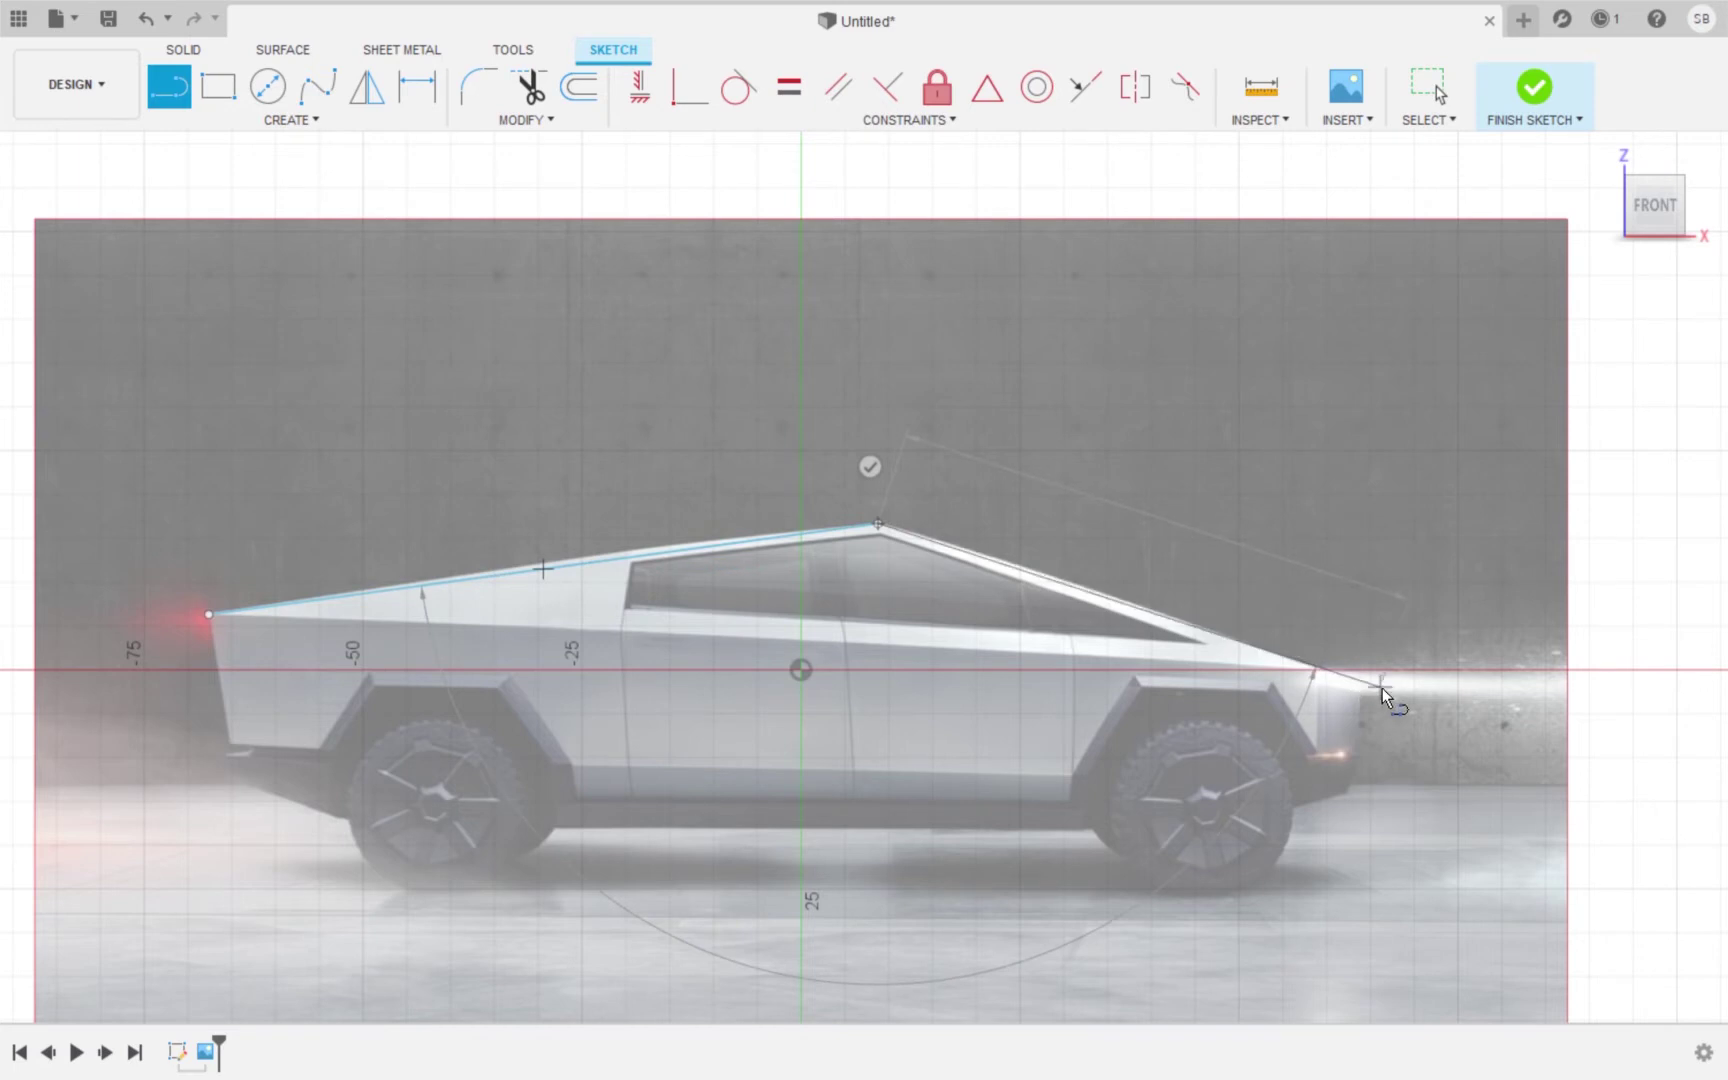
{"action": "scroll", "coordinate": [1351, 677], "scroll_direction": "down", "scroll_amount": 3}
{"action": "scroll", "coordinate": [1351, 677], "scroll_direction": "up", "scroll_amount": 6}
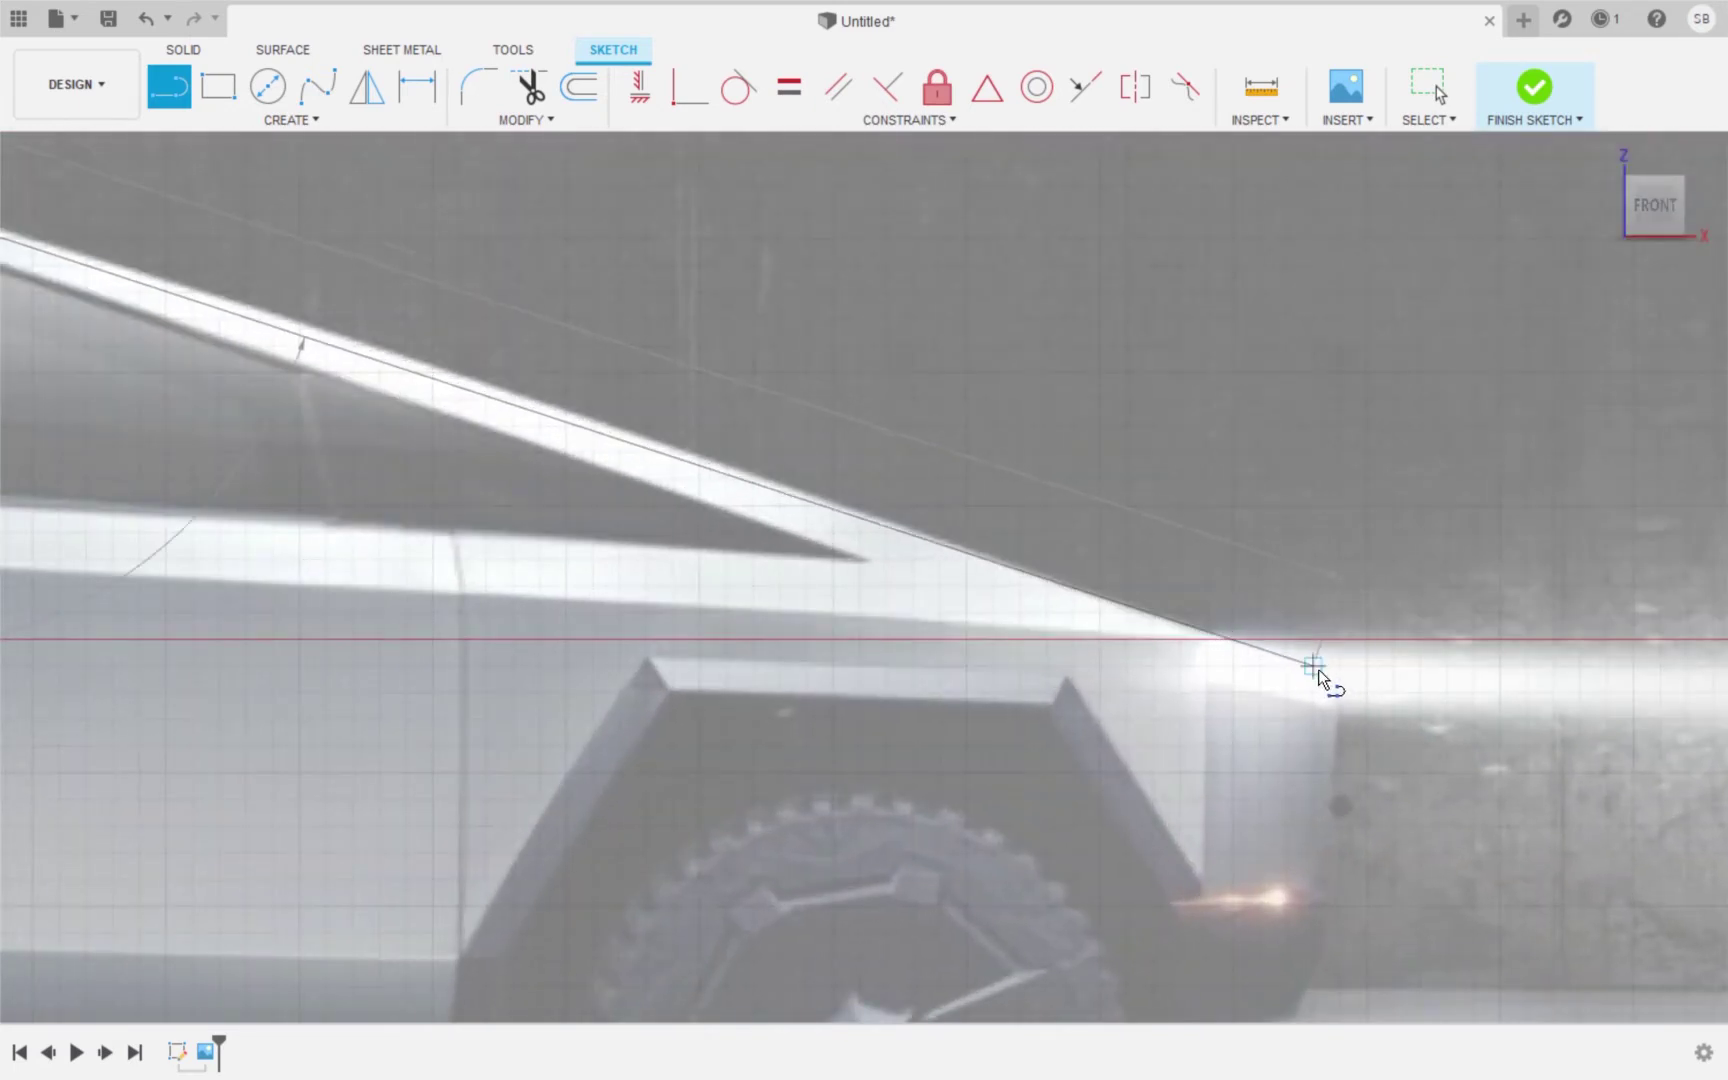
Continue the line chain down the truck's nose and along the front bumper's underside to the front wheel well
{"action": "left_click", "coordinate": [1340, 719]}
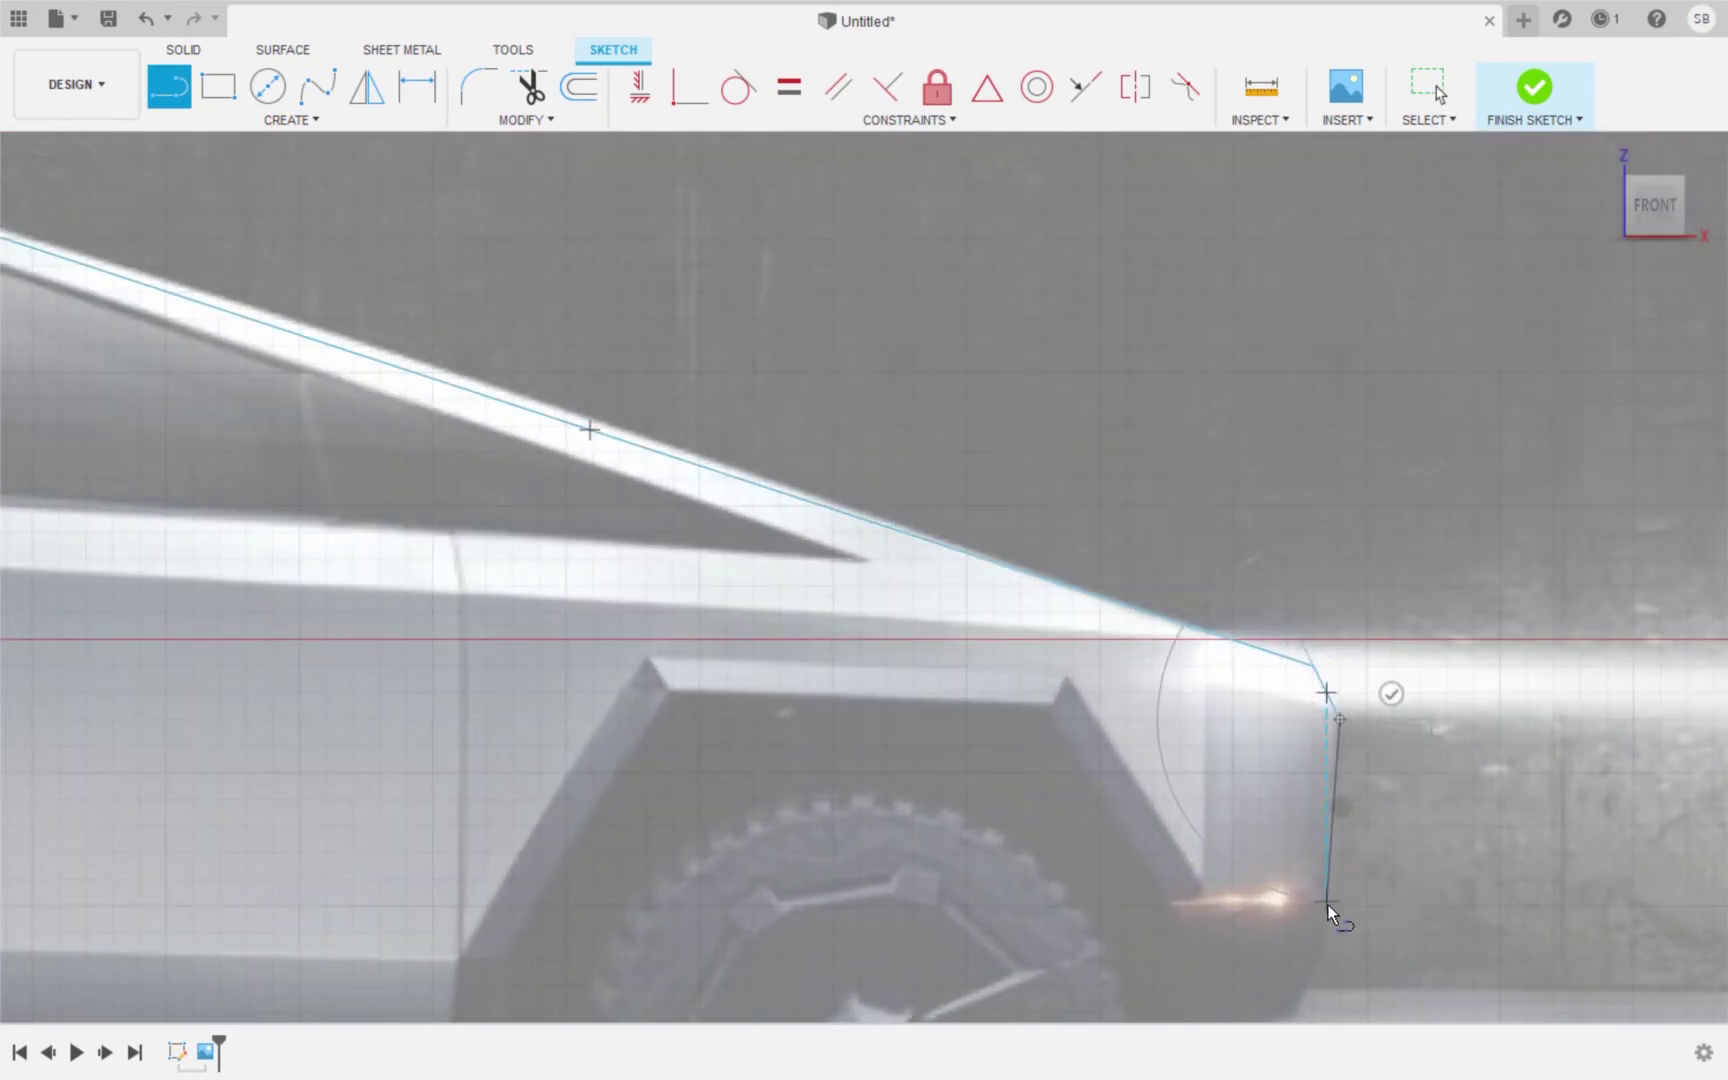
{"action": "left_click", "coordinate": [1327, 909]}
{"action": "scroll", "coordinate": [1310, 995], "scroll_direction": "down", "scroll_amount": 3}
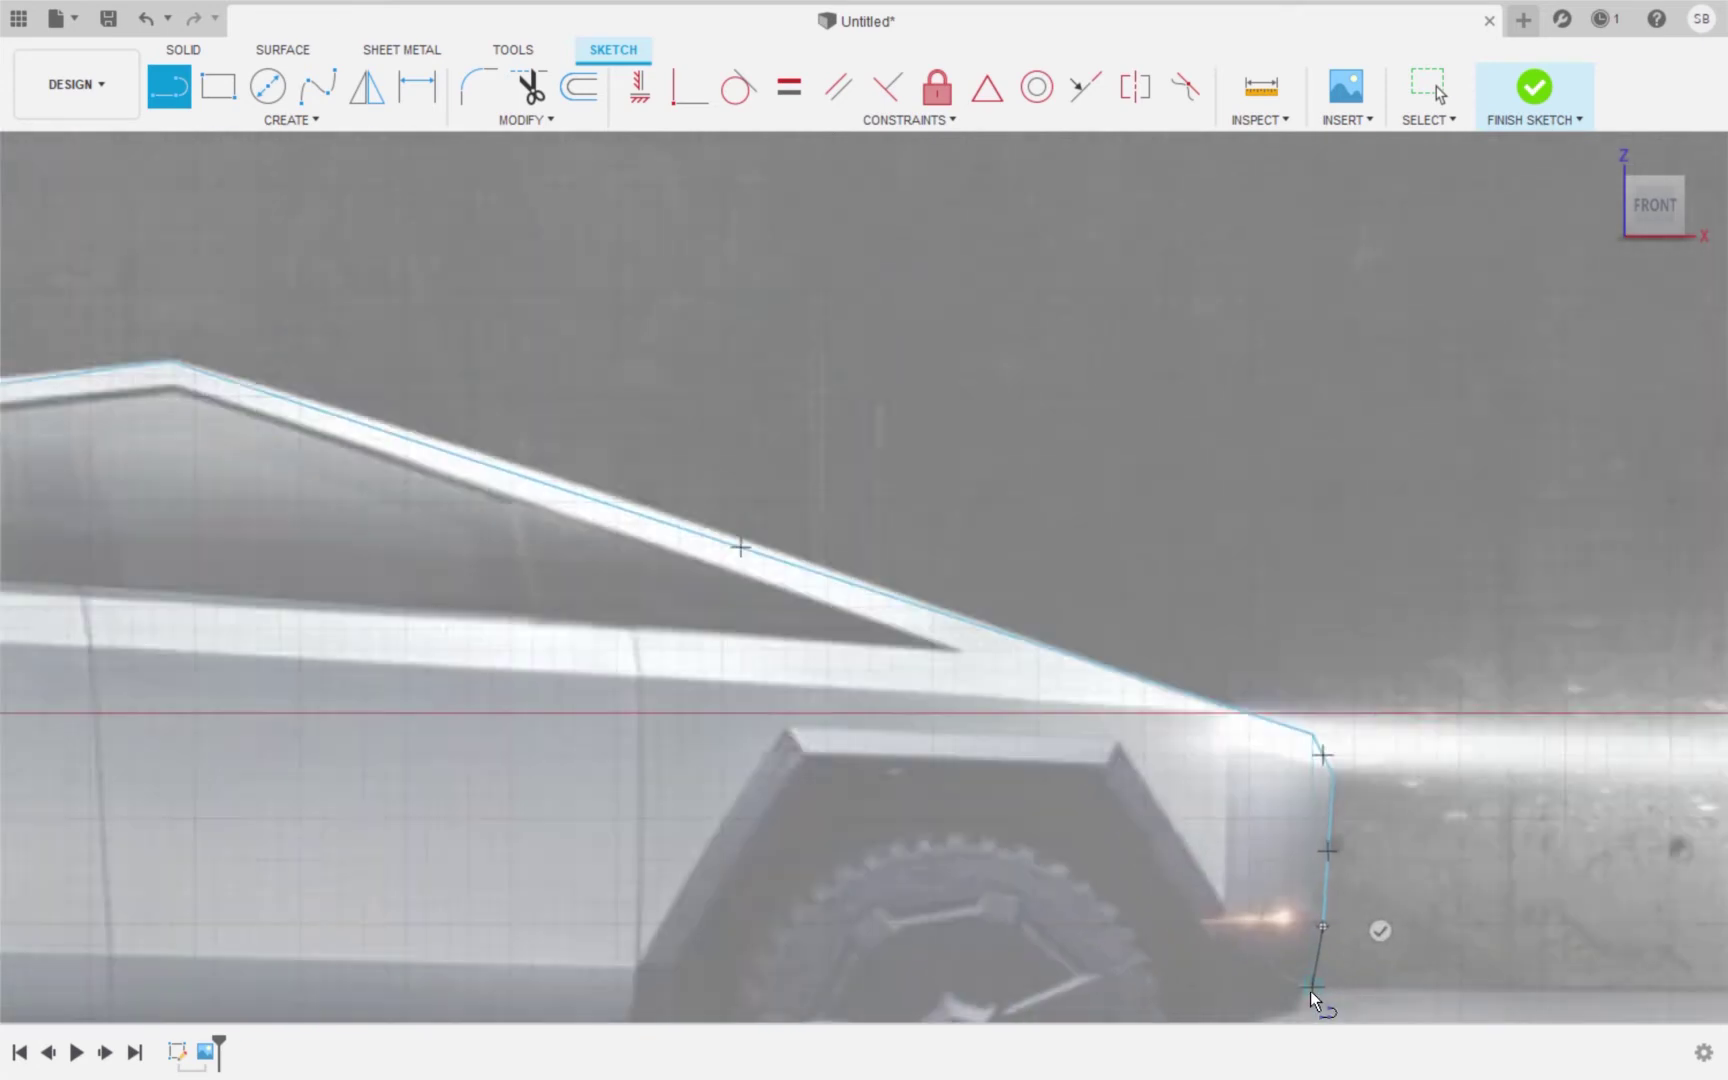
{"action": "scroll", "coordinate": [1310, 990], "scroll_direction": "up", "scroll_amount": 2}
{"action": "left_click", "coordinate": [1301, 1003]}
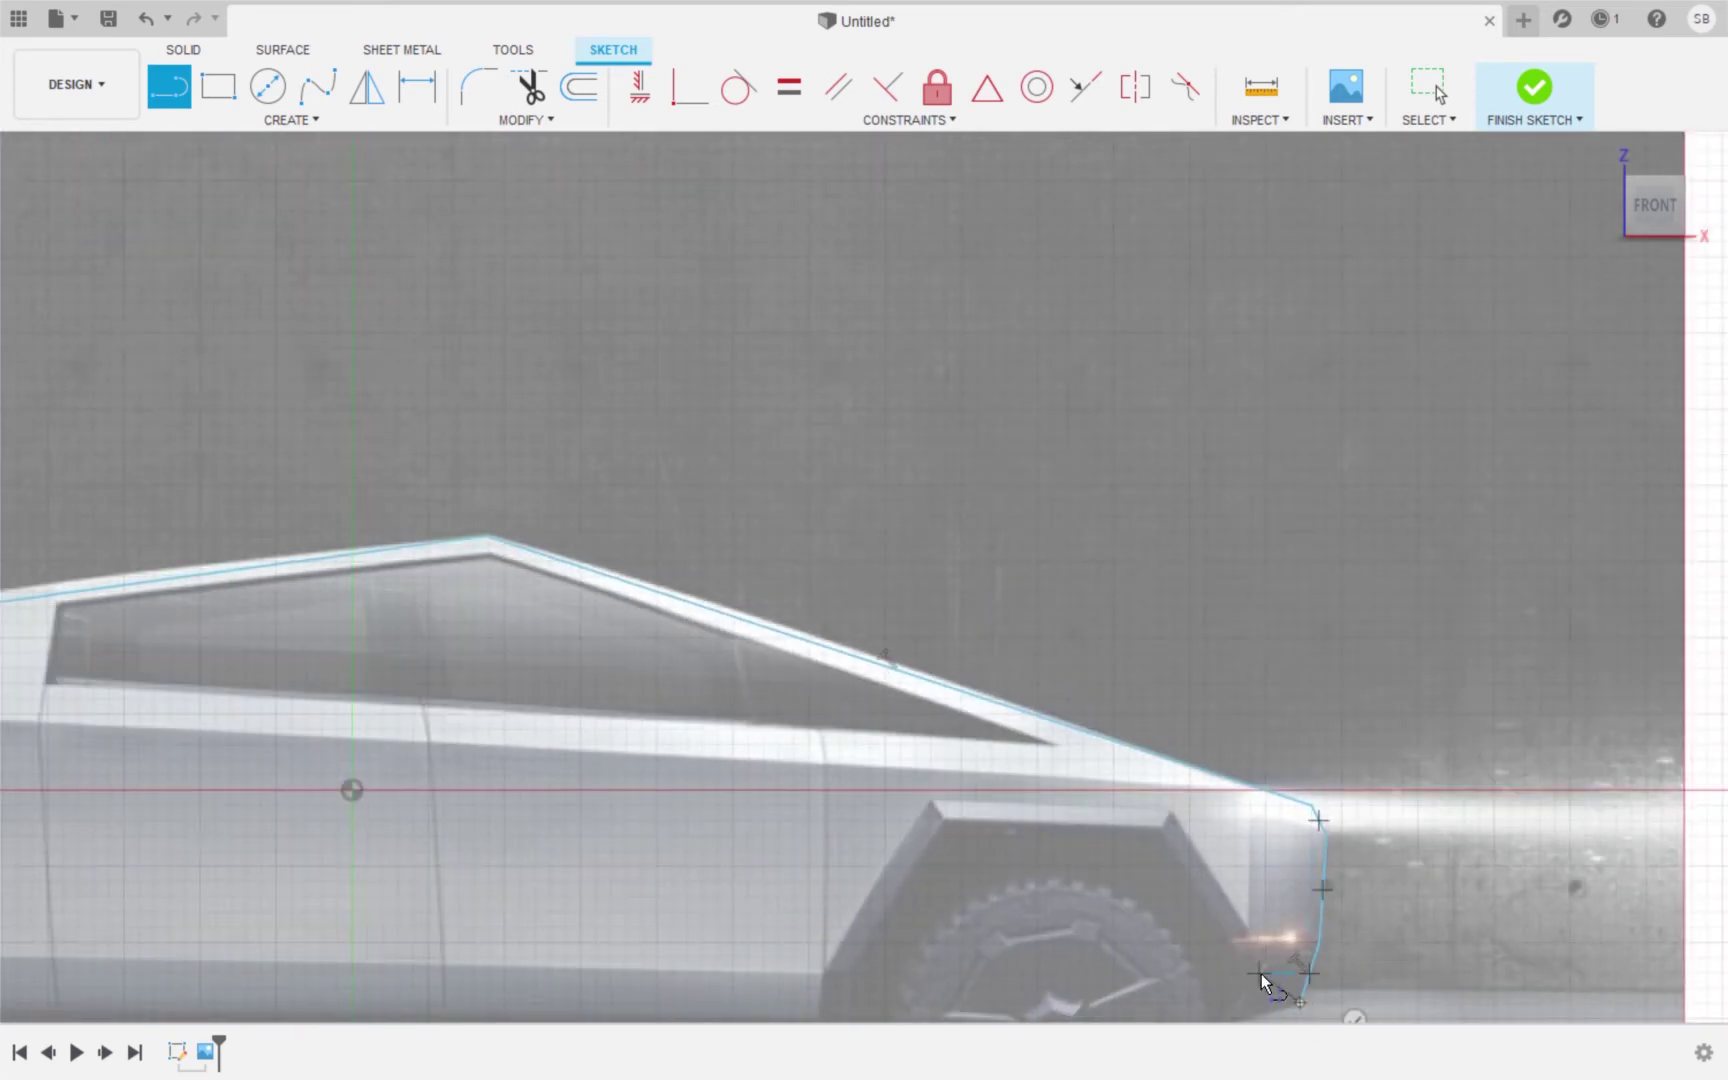
{"action": "scroll", "coordinate": [1351, 971], "scroll_direction": "down", "scroll_amount": 4}
{"action": "scroll", "coordinate": [1260, 1004], "scroll_direction": "up", "scroll_amount": 6}
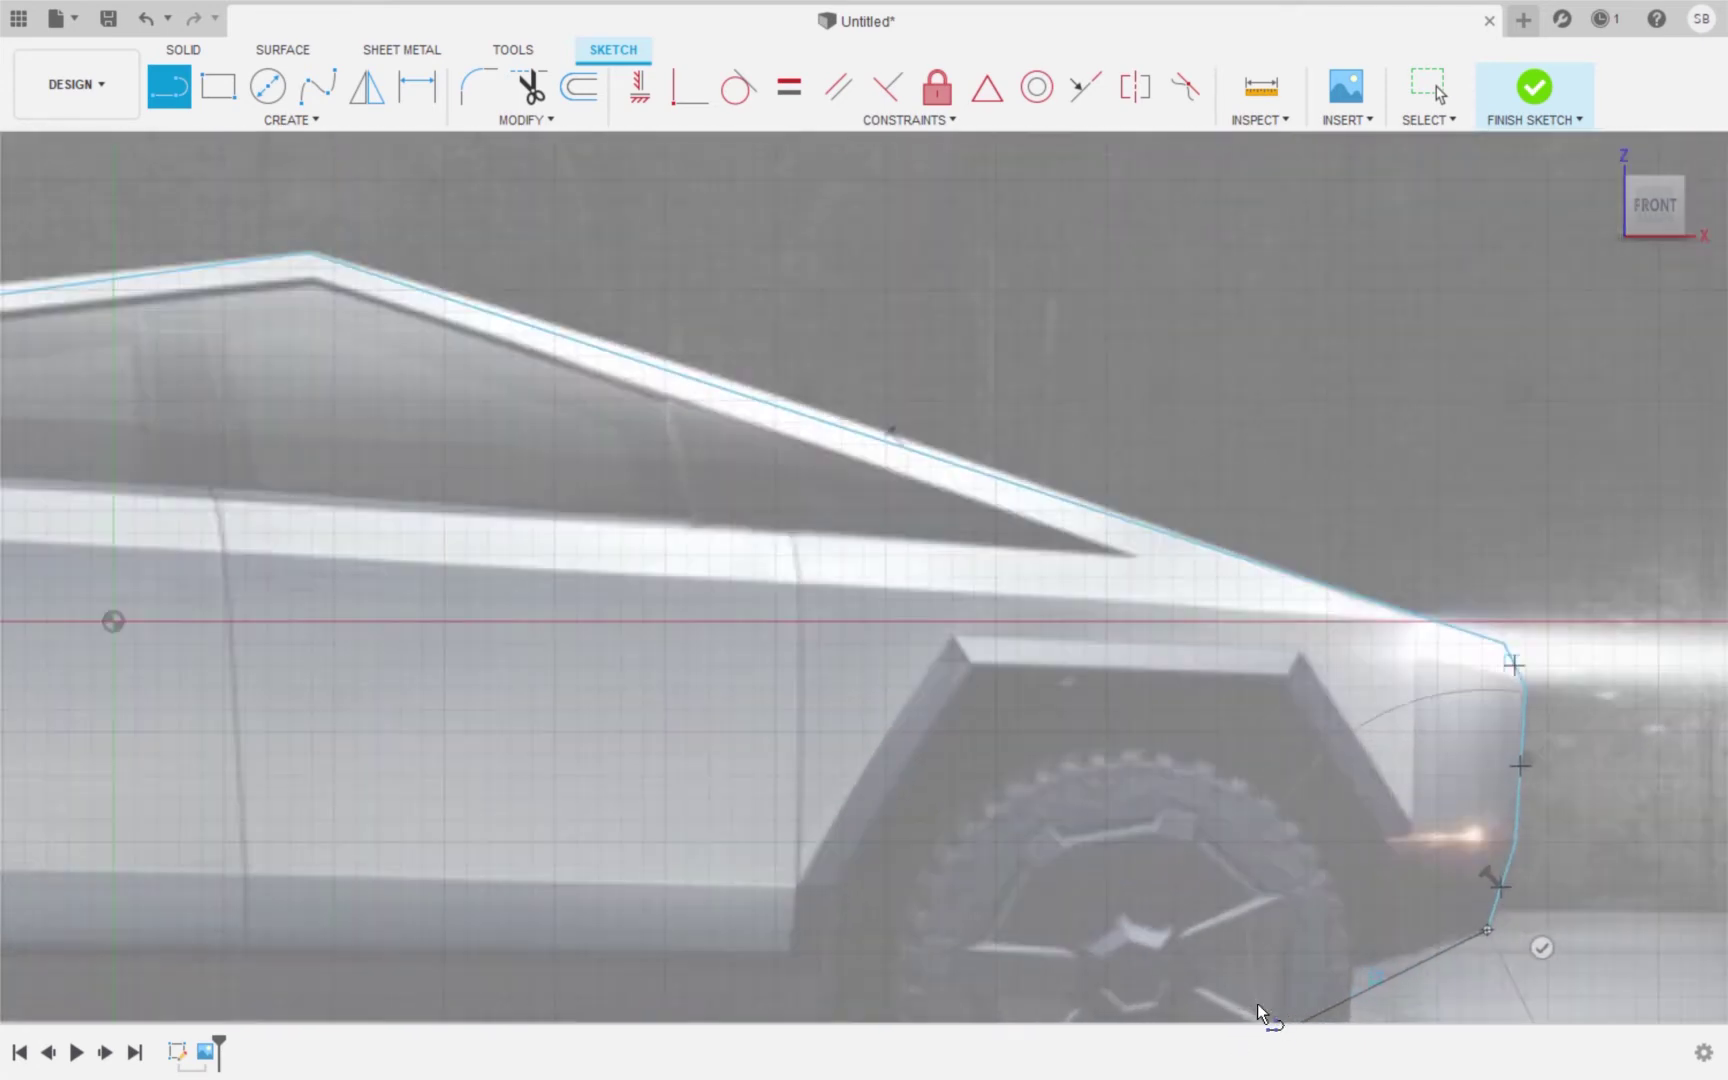
{"action": "left_click", "coordinate": [1385, 962]}
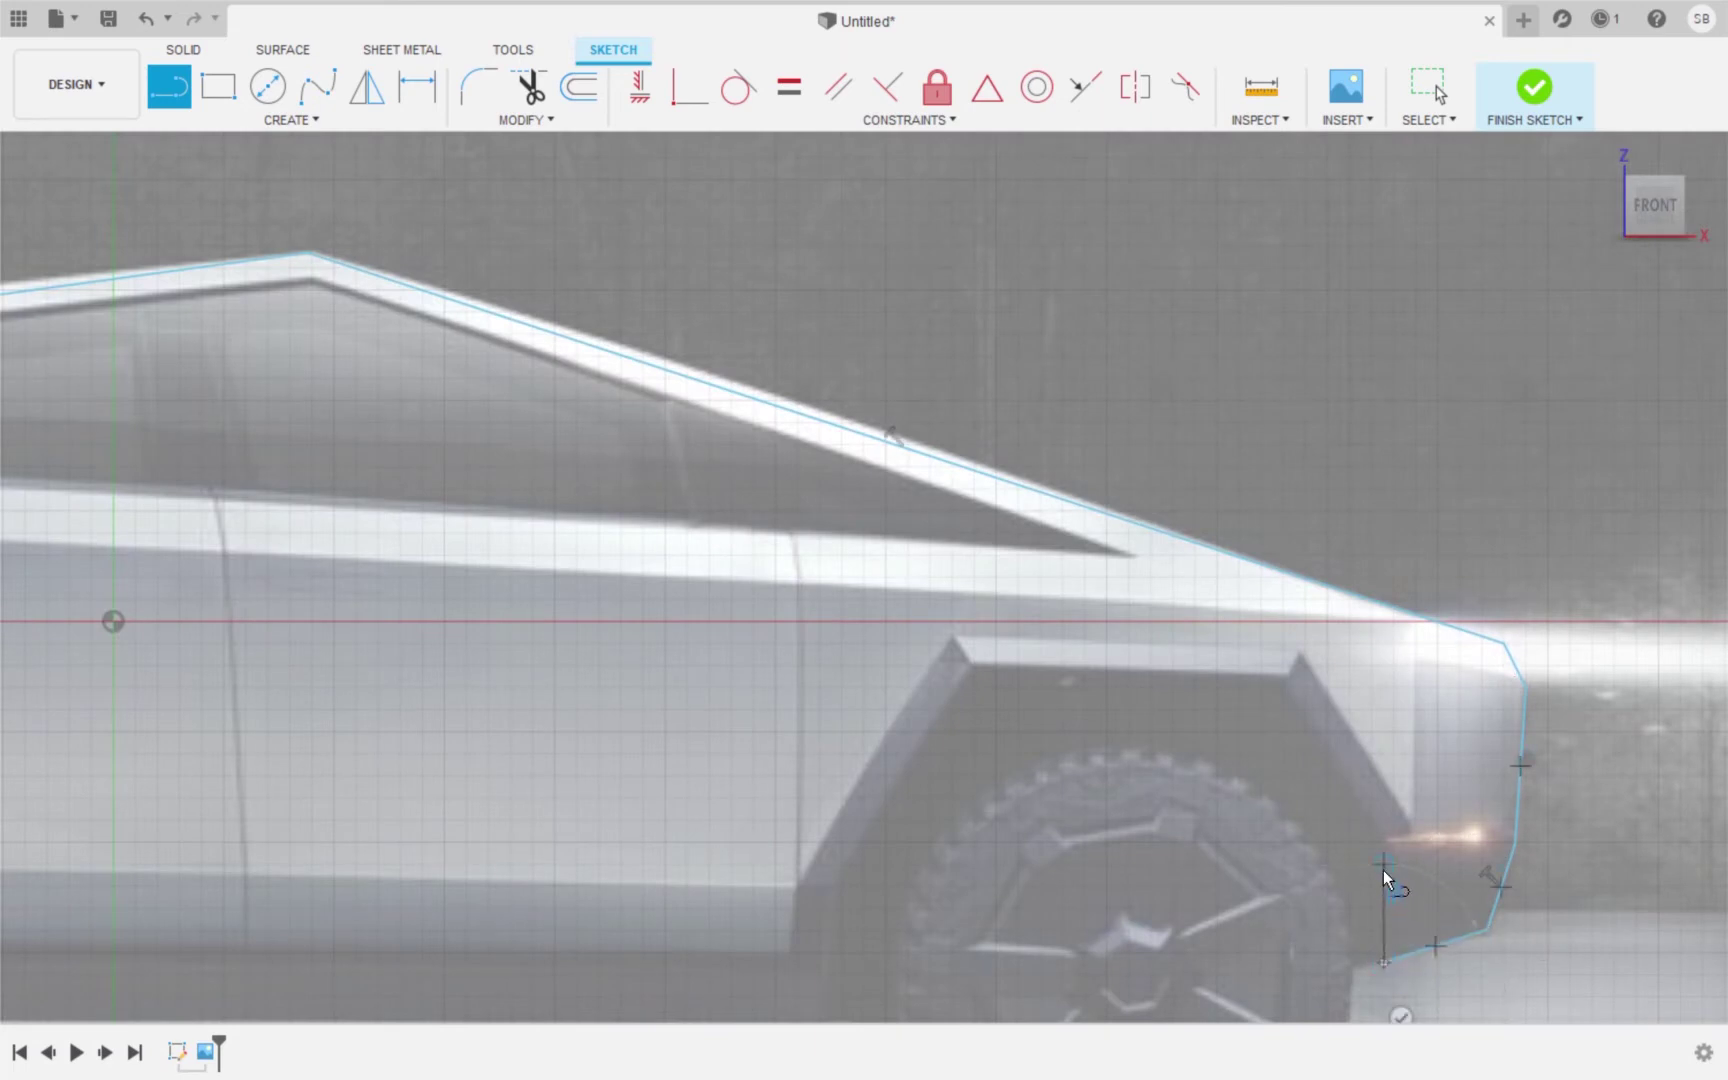
Trace the front wheel arch with connected lines up, across its top and back down to the sill's lower edge
{"action": "left_click", "coordinate": [1380, 864]}
{"action": "left_click", "coordinate": [1284, 689]}
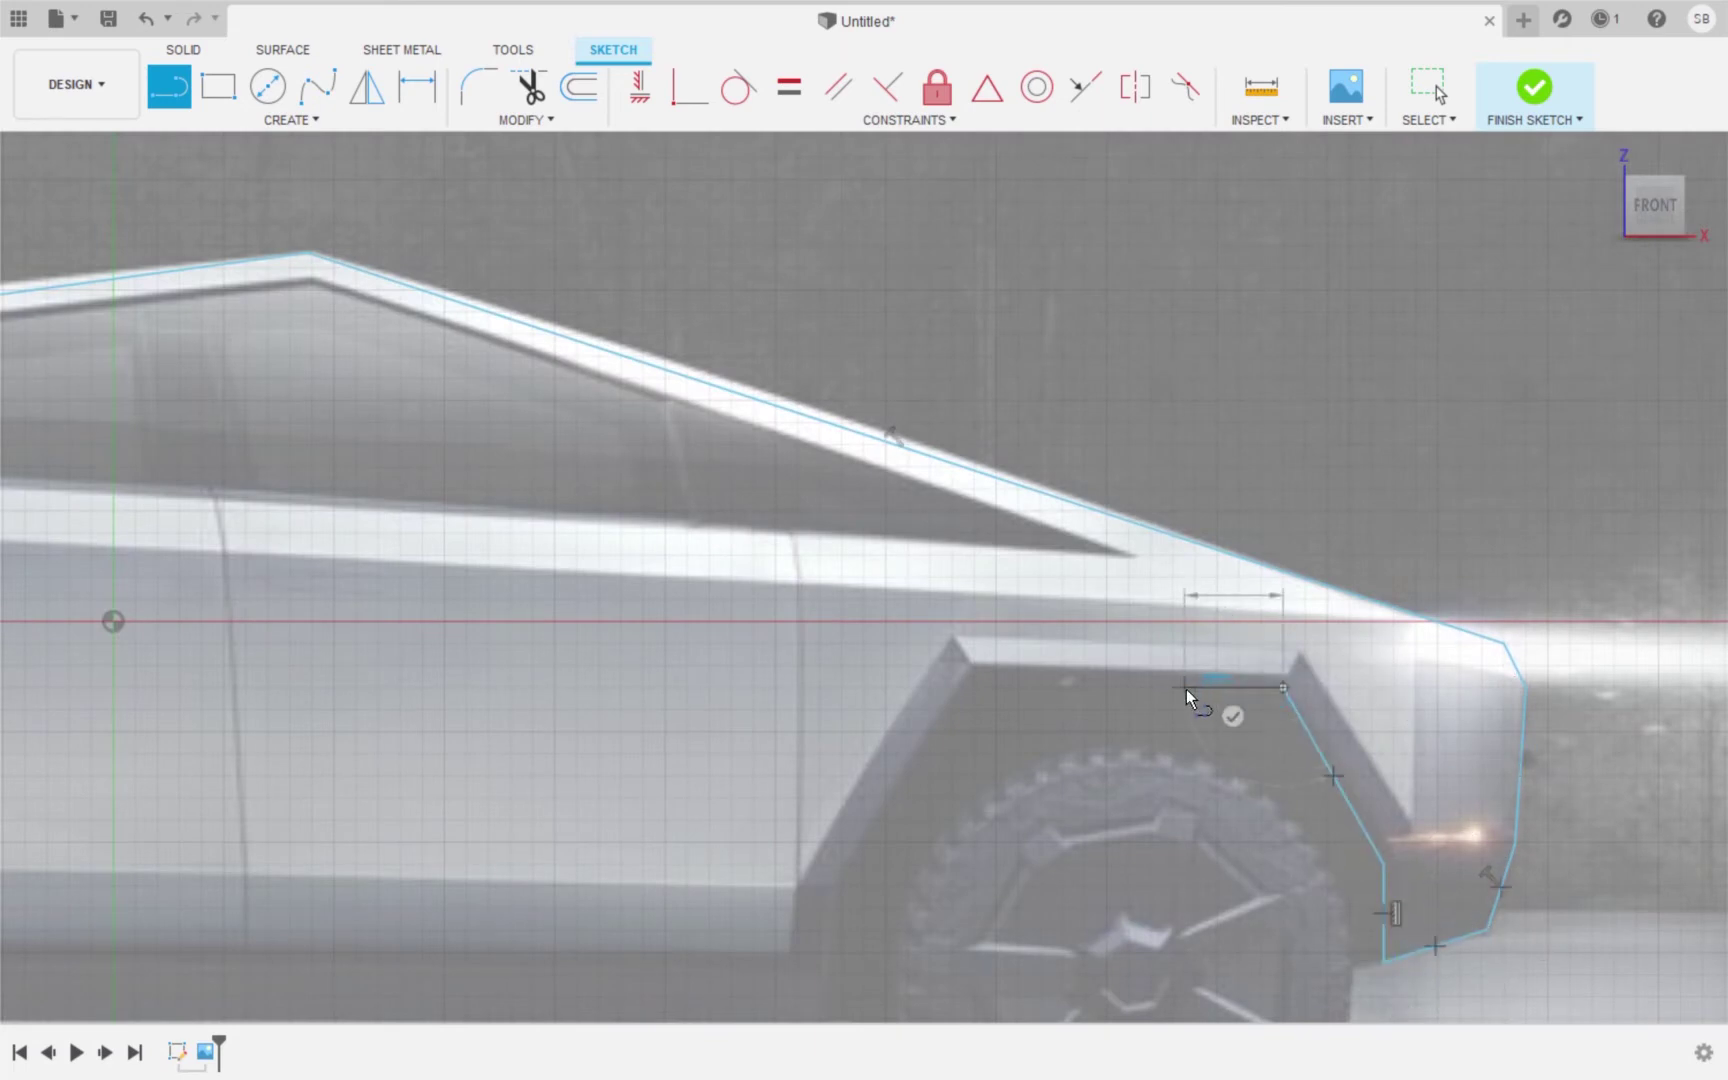
{"action": "left_click", "coordinate": [975, 688]}
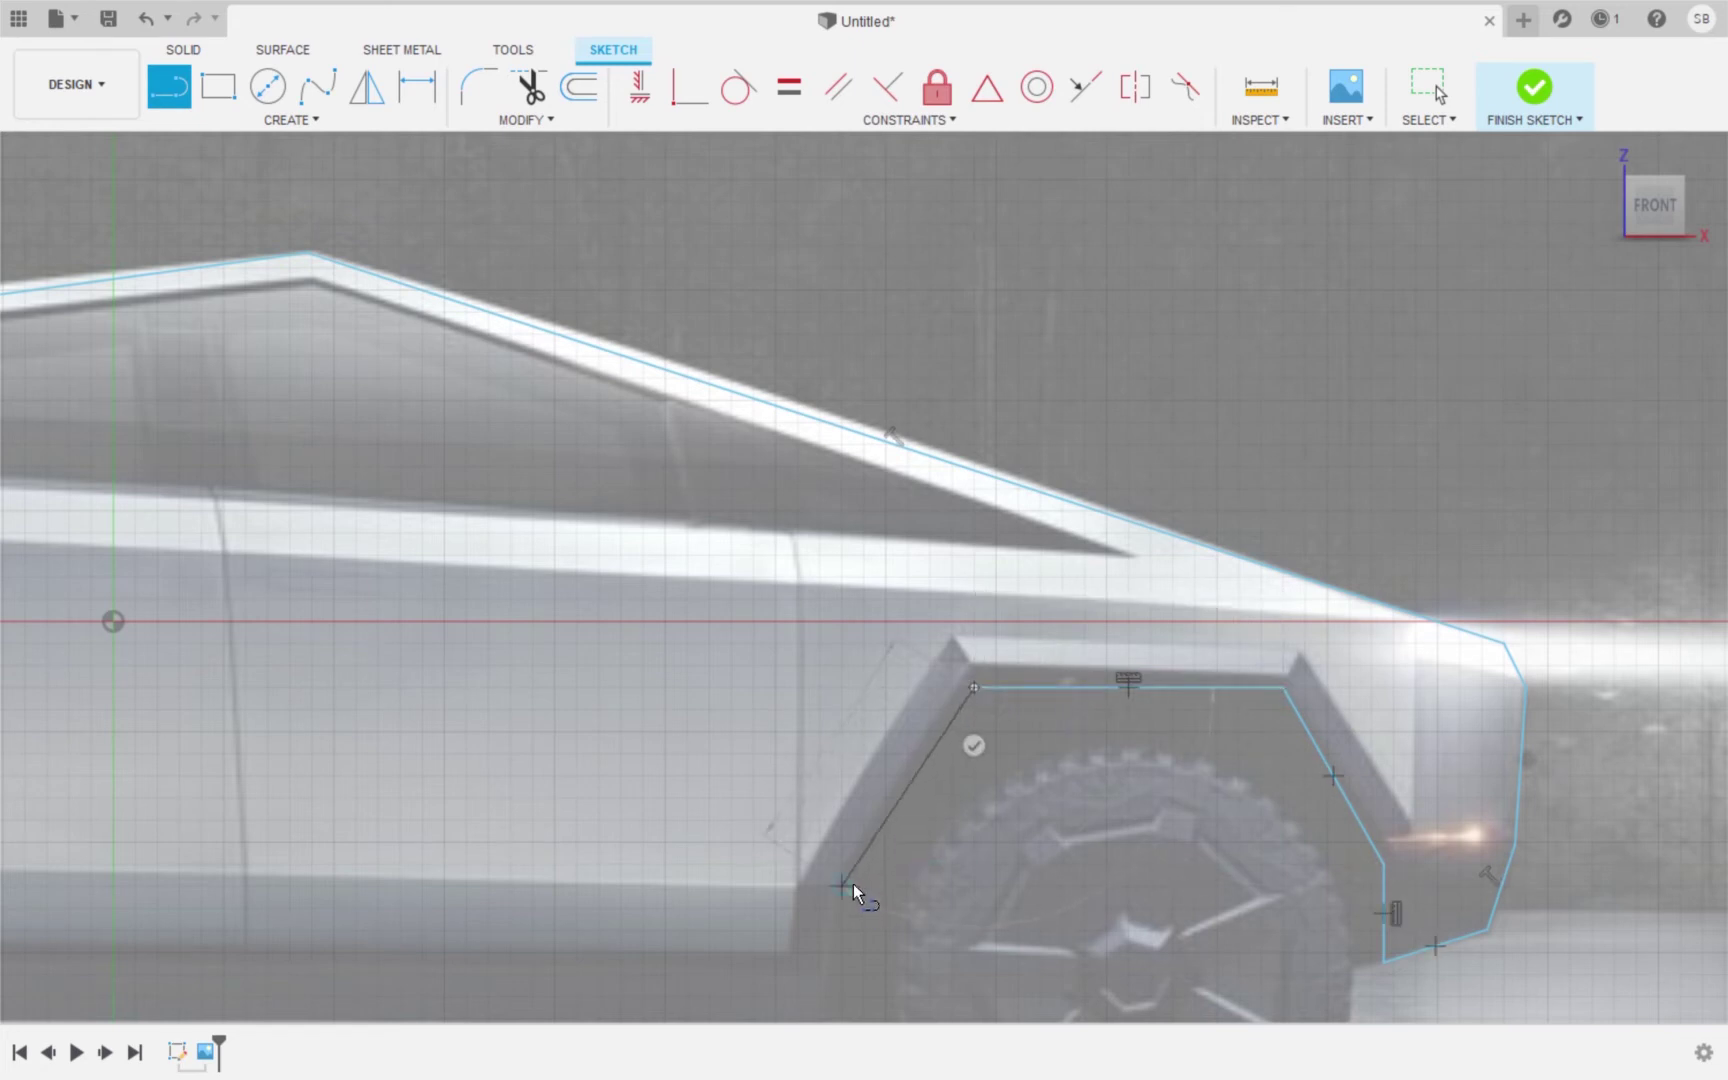
{"action": "left_click", "coordinate": [862, 886]}
{"action": "scroll", "coordinate": [863, 890], "scroll_direction": "down", "scroll_amount": 3}
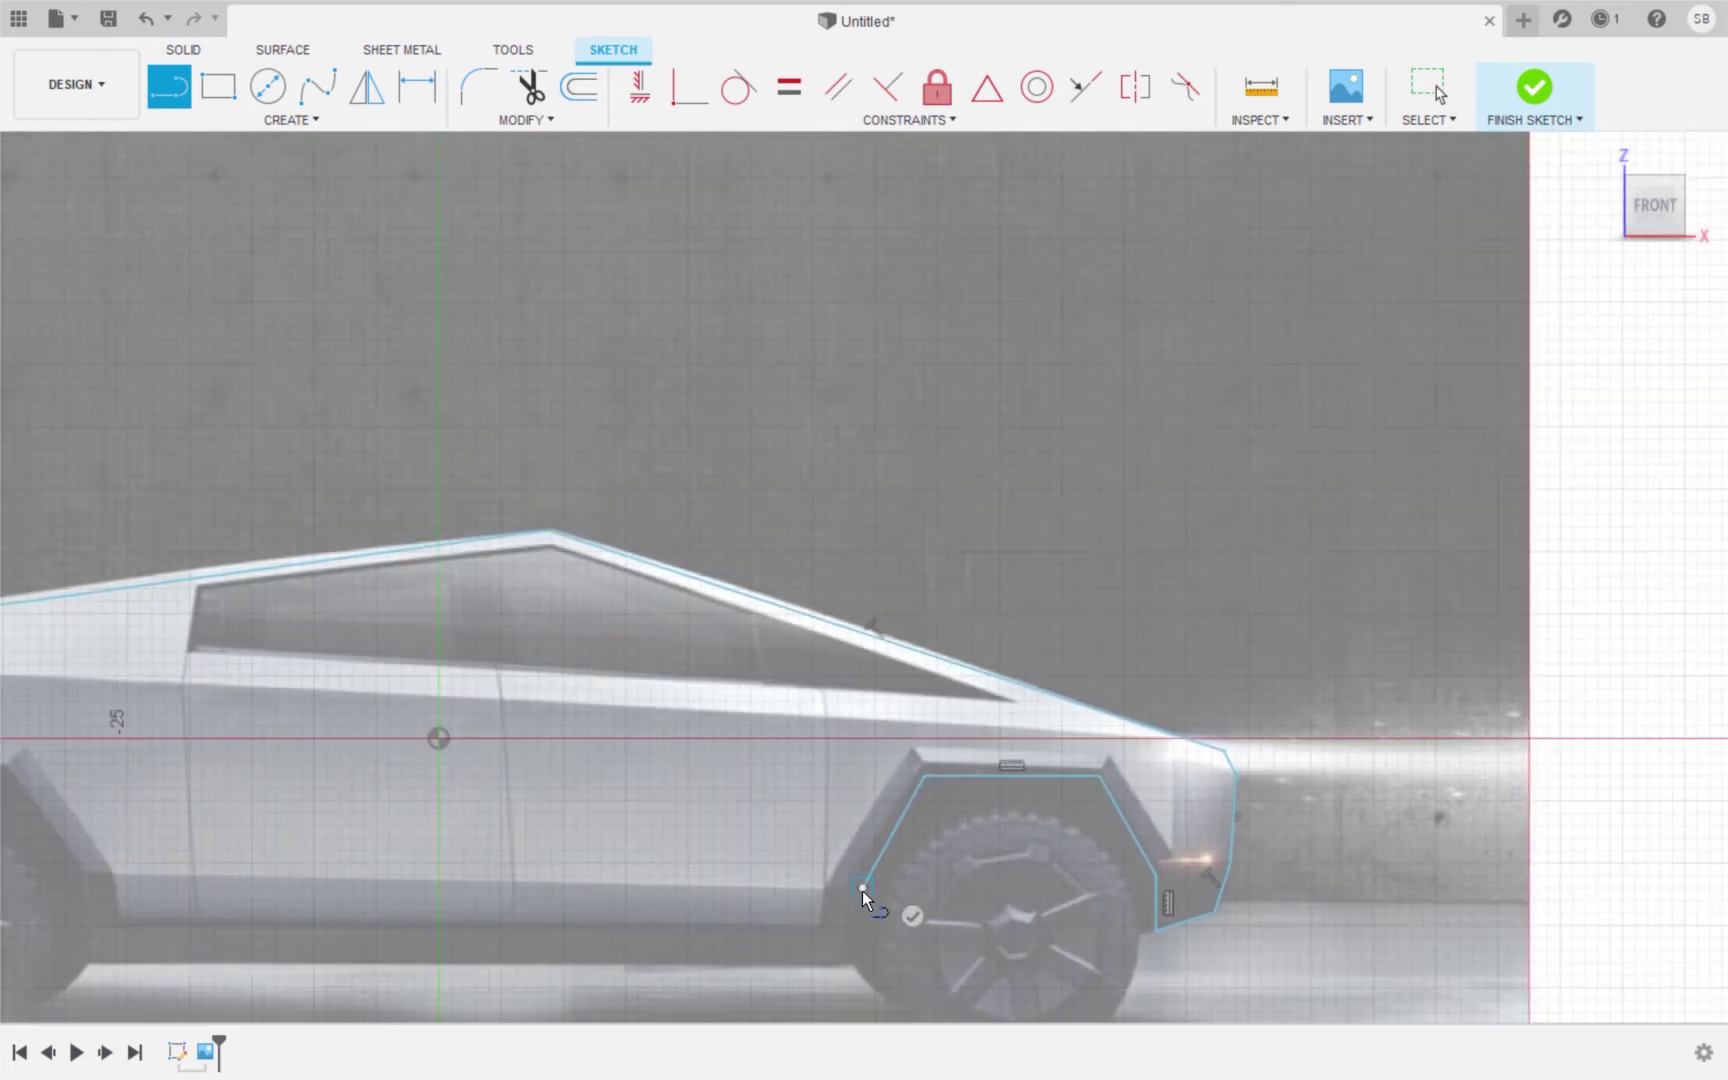
{"action": "left_click", "coordinate": [862, 963]}
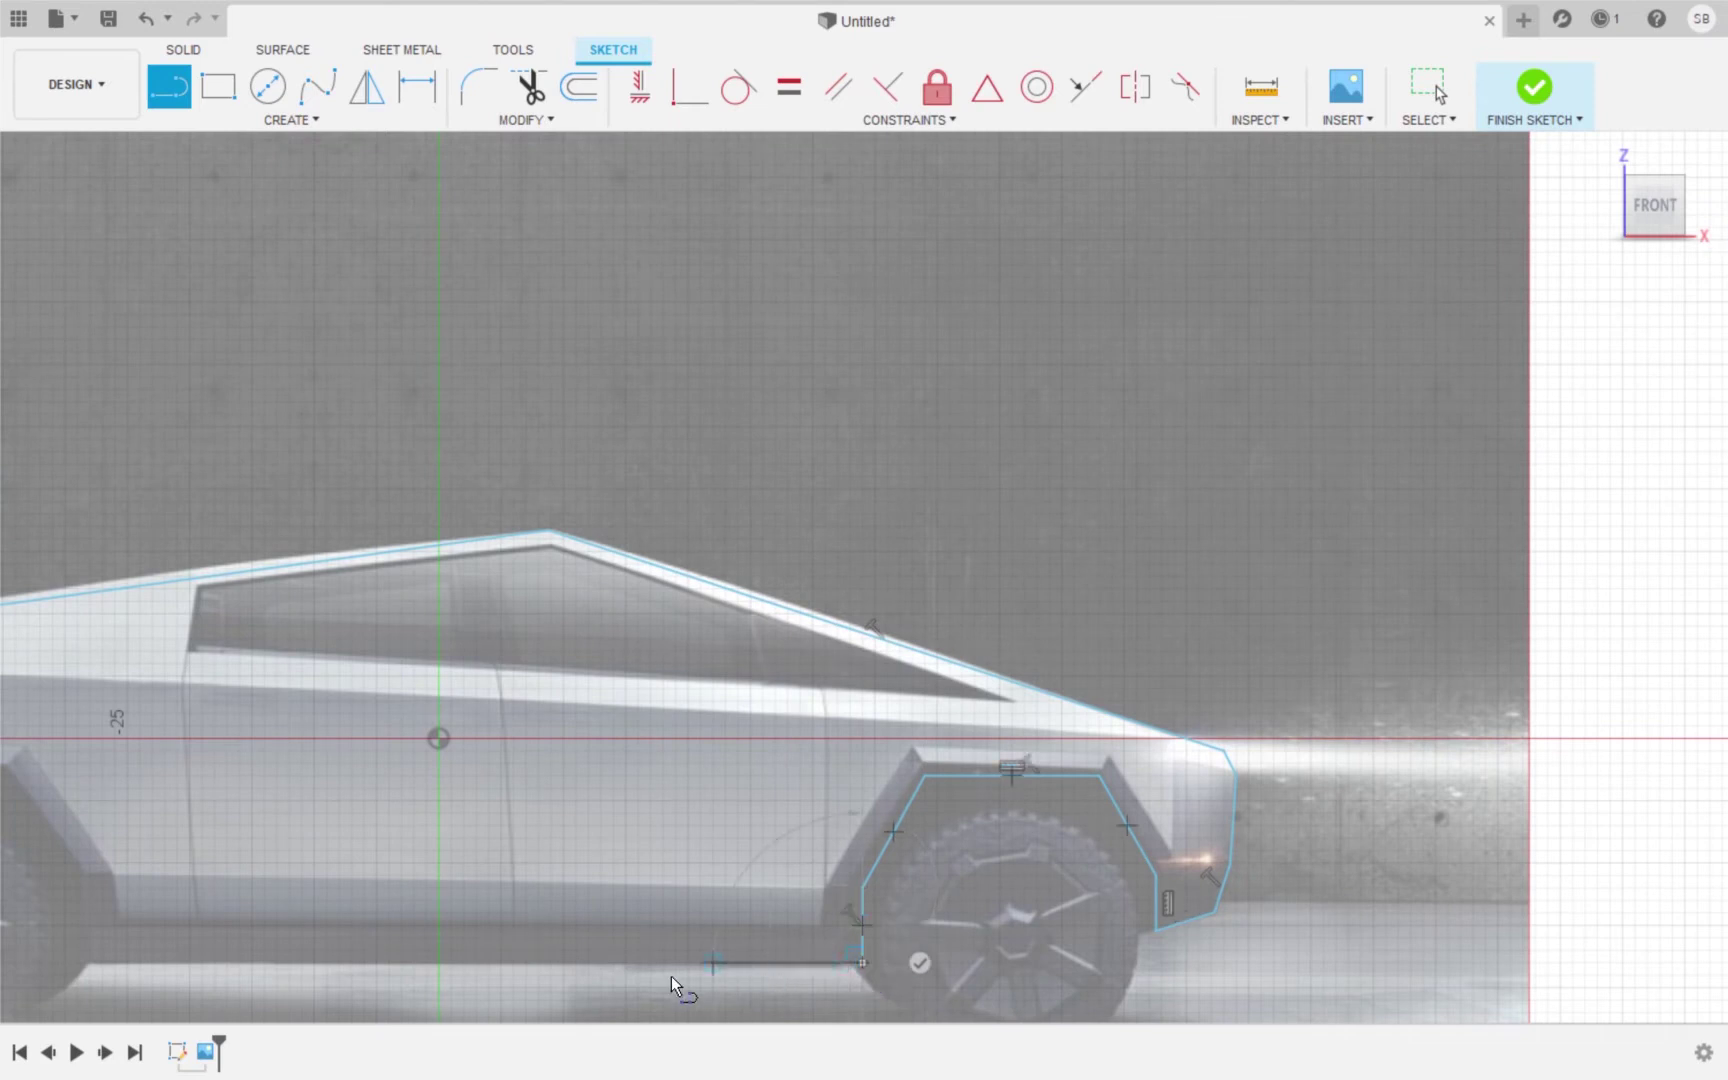
Draw the sill's bottom line to the rear wheel and trace the front side of the rear wheel arch up to its top corner
{"action": "left_click", "coordinate": [92, 963]}
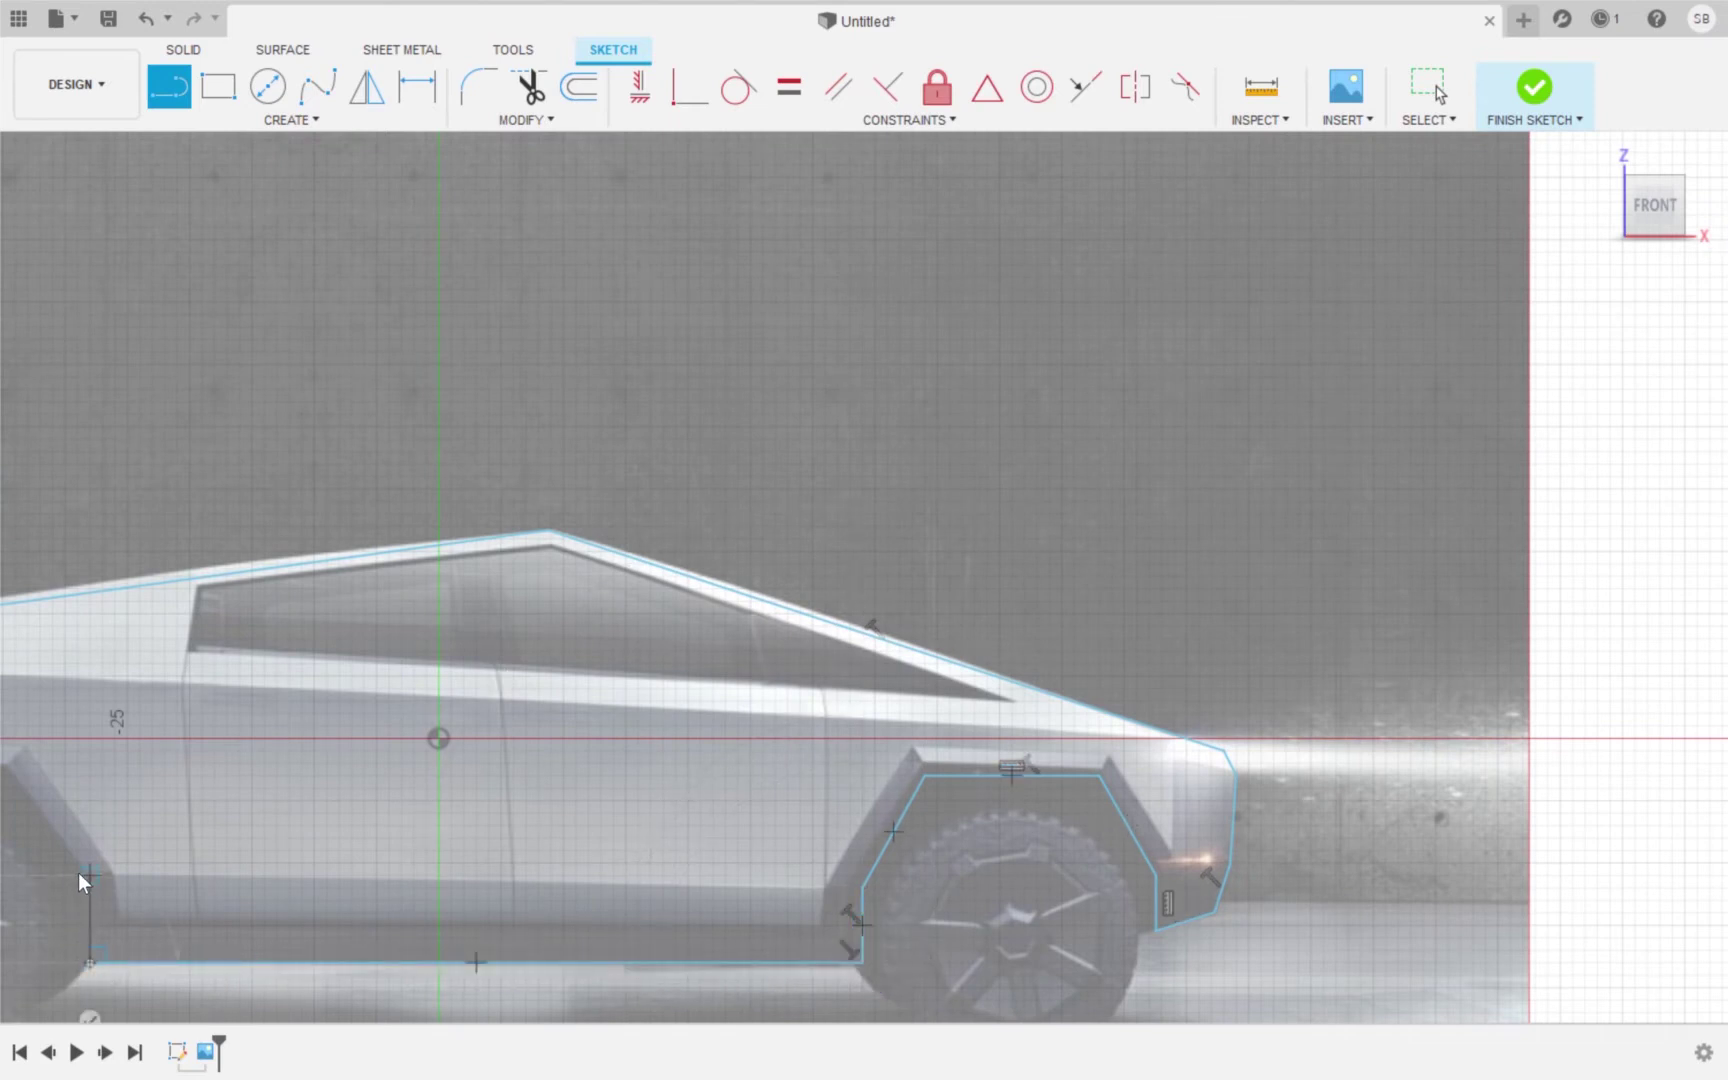
{"action": "scroll", "coordinate": [78, 875], "scroll_direction": "up", "scroll_amount": 3}
{"action": "scroll", "coordinate": [80, 874], "scroll_direction": "up", "scroll_amount": 2}
{"action": "left_click", "coordinate": [96, 870]}
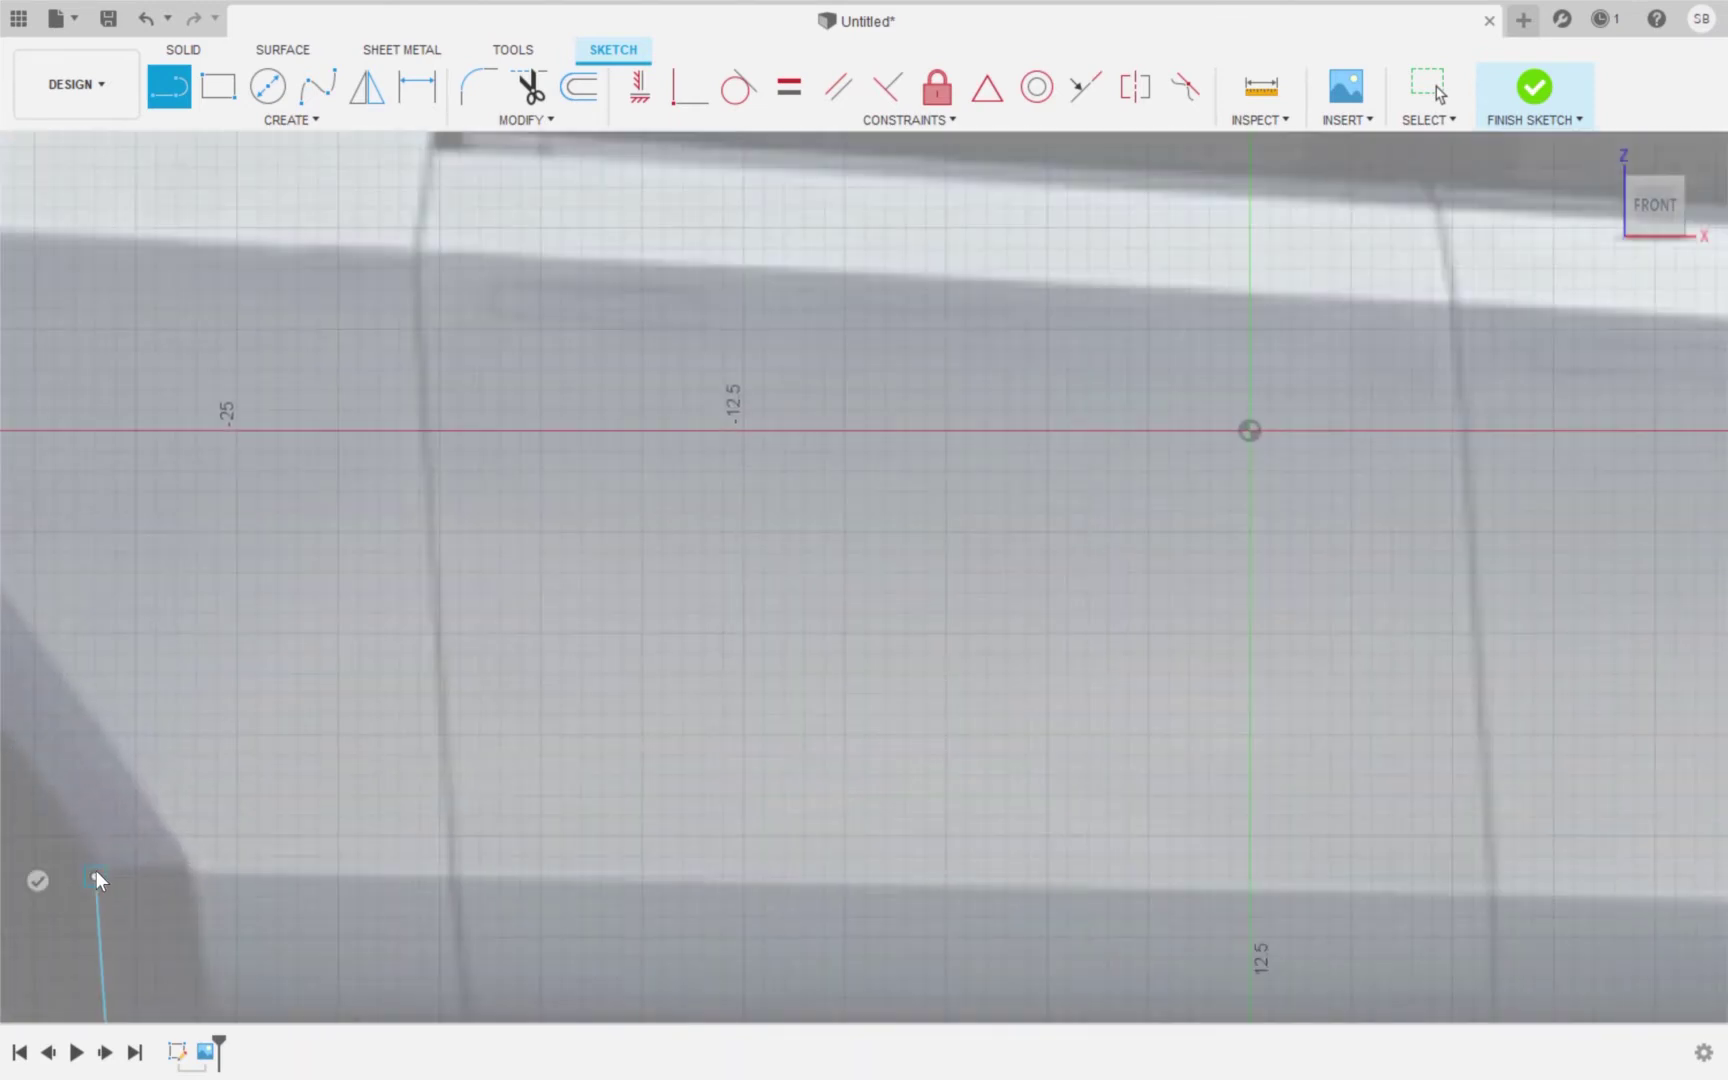
{"action": "scroll", "coordinate": [100, 870], "scroll_direction": "down", "scroll_amount": 5}
{"action": "left_click", "coordinate": [70, 788]}
{"action": "scroll", "coordinate": [70, 788], "scroll_direction": "up", "scroll_amount": 2}
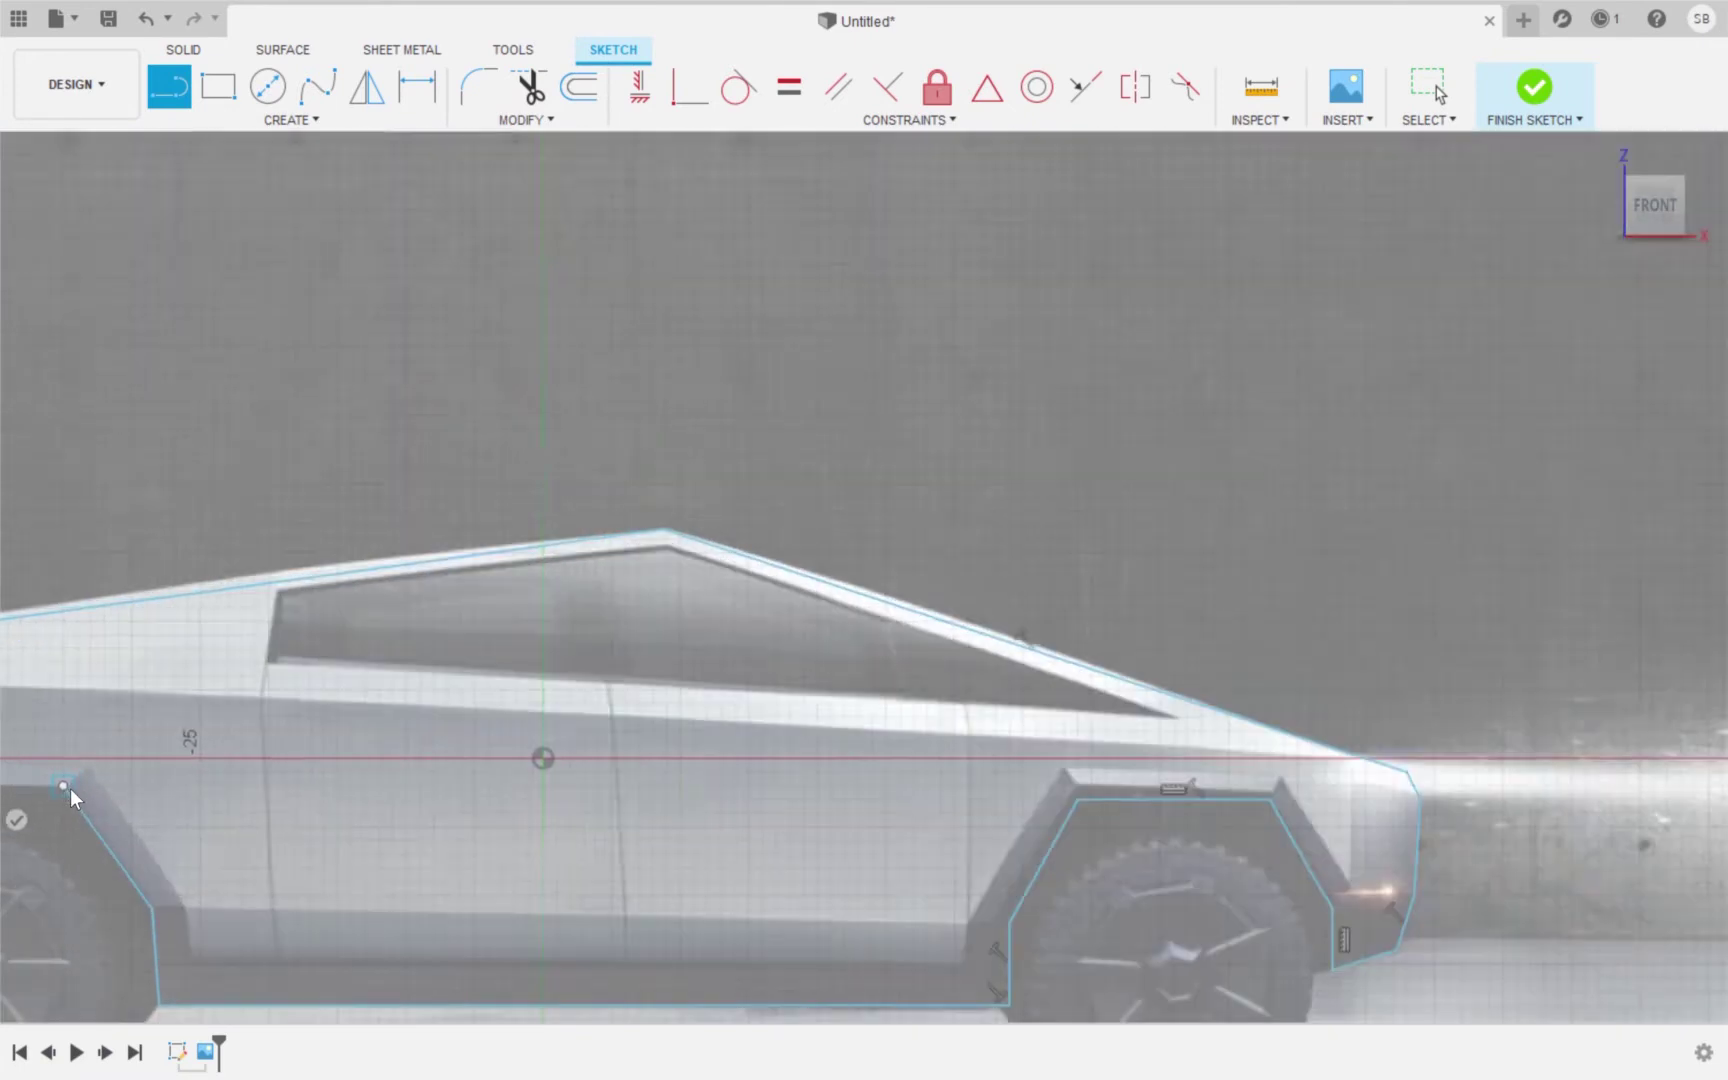
Finish the rear wheel arch with lines across its top and down its rear side to the rear bumper's underside
{"action": "scroll", "coordinate": [70, 788], "scroll_direction": "down", "scroll_amount": 6}
{"action": "scroll", "coordinate": [14, 822], "scroll_direction": "up", "scroll_amount": 4}
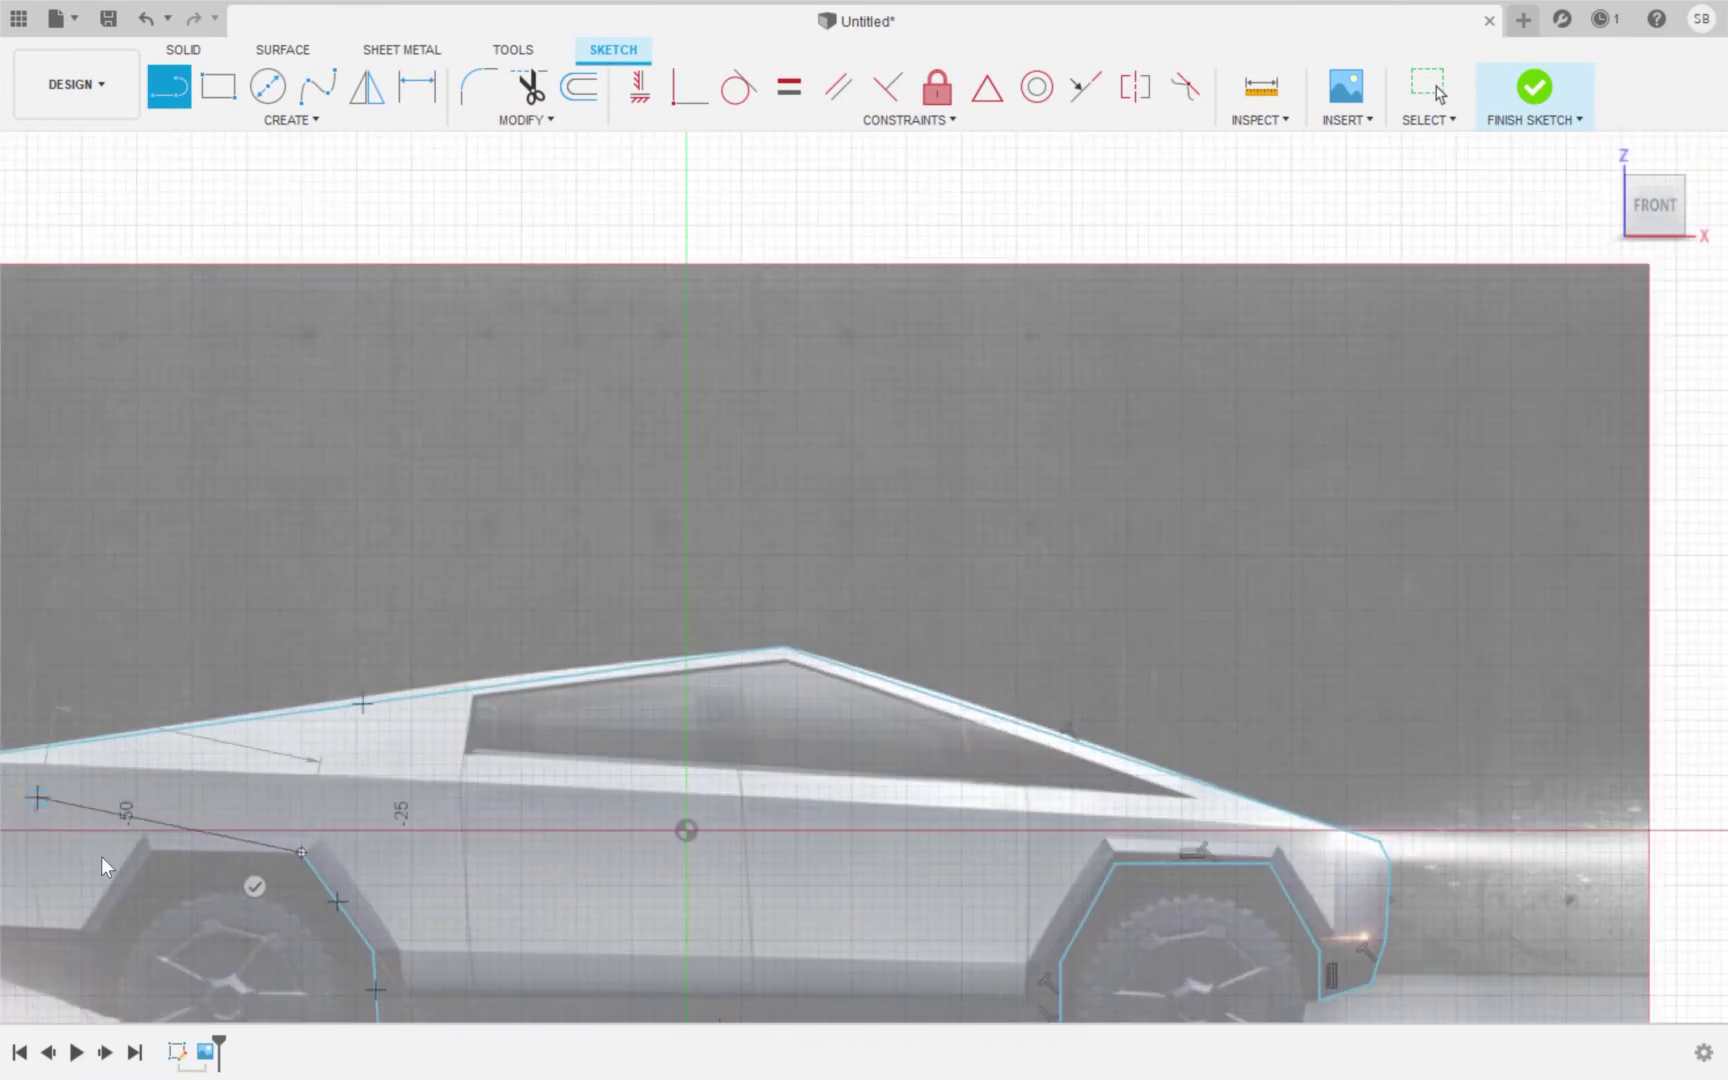
{"action": "scroll", "coordinate": [62, 846], "scroll_direction": "up", "scroll_amount": 3}
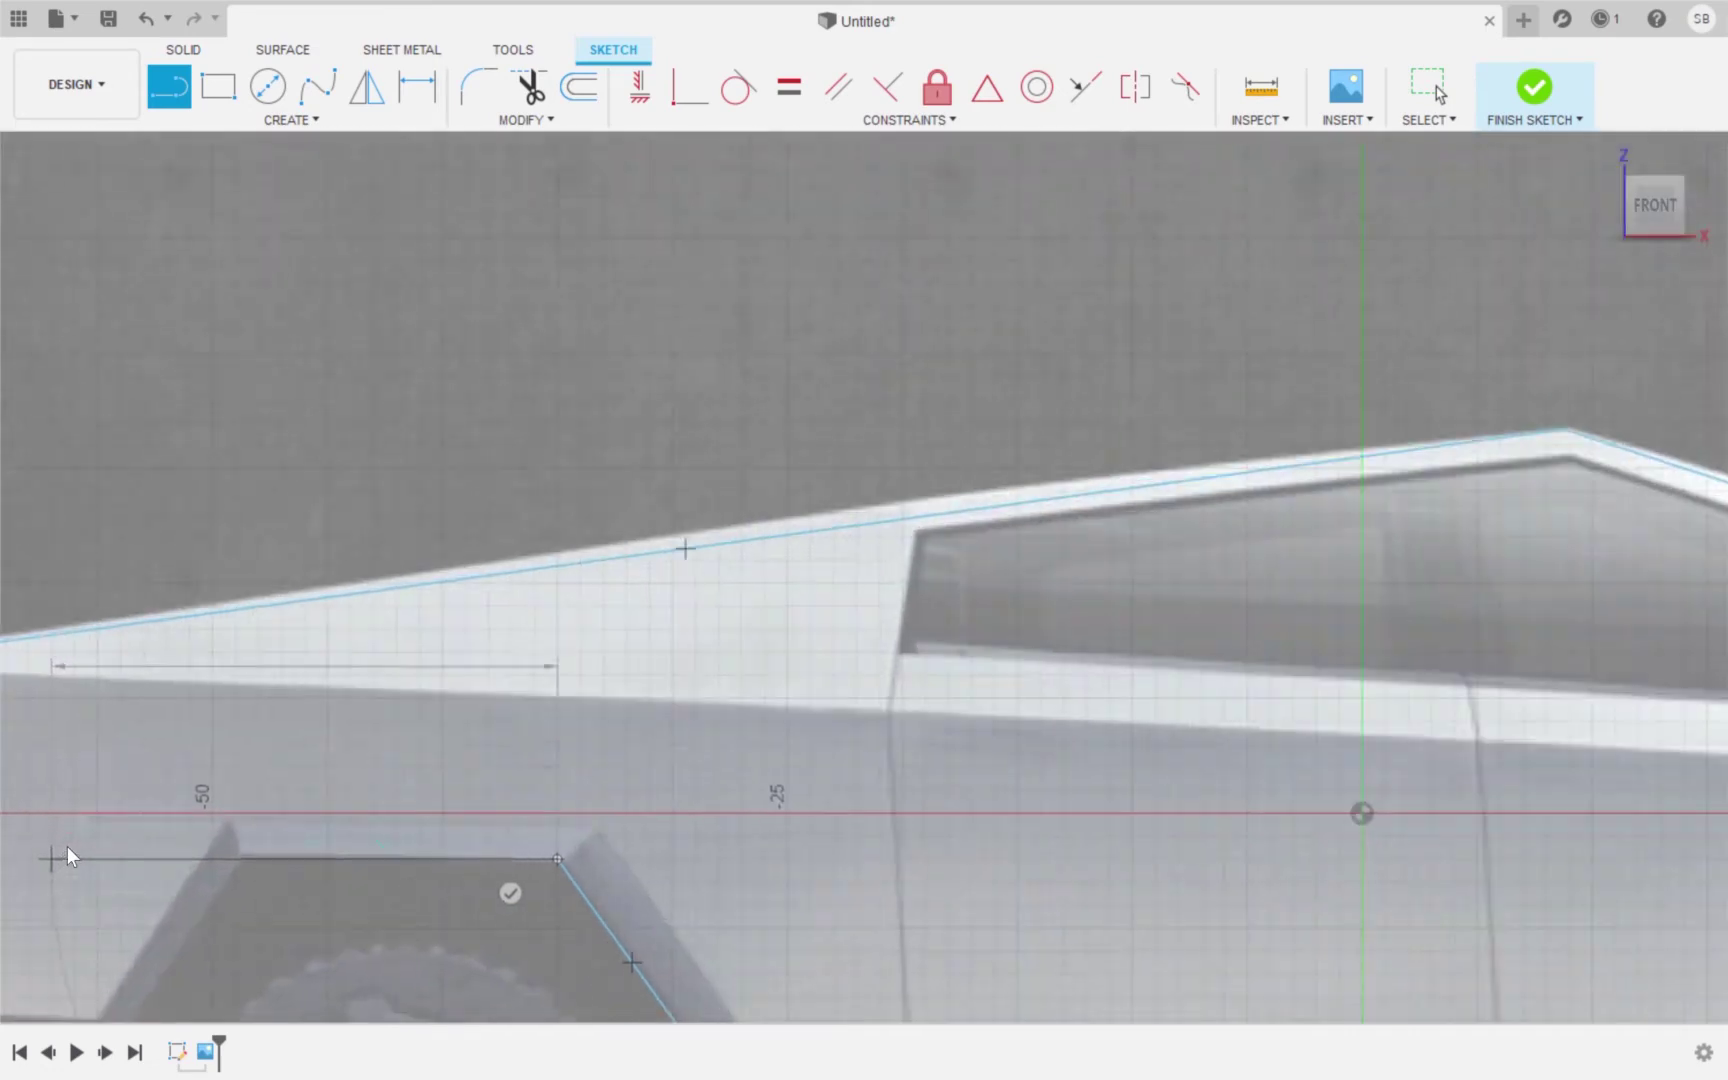
{"action": "left_click", "coordinate": [243, 855]}
{"action": "scroll", "coordinate": [198, 936], "scroll_direction": "down", "scroll_amount": 5}
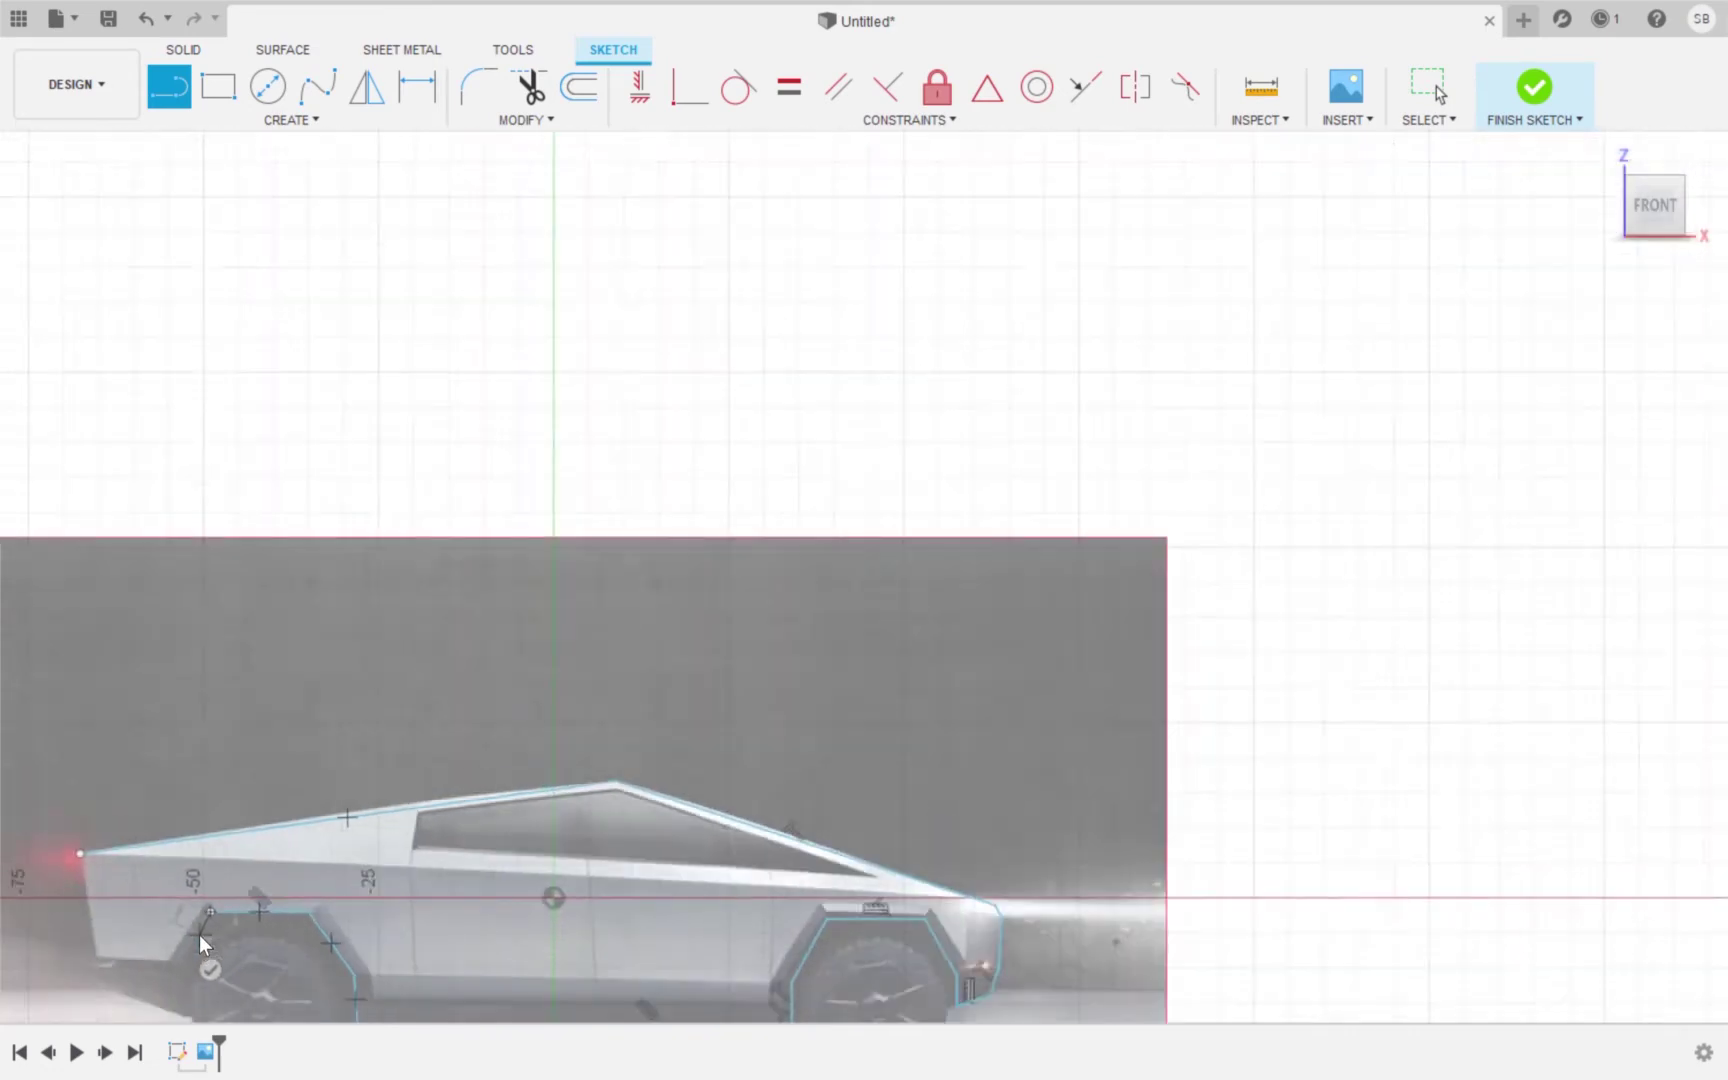
{"action": "scroll", "coordinate": [177, 959], "scroll_direction": "up", "scroll_amount": 7}
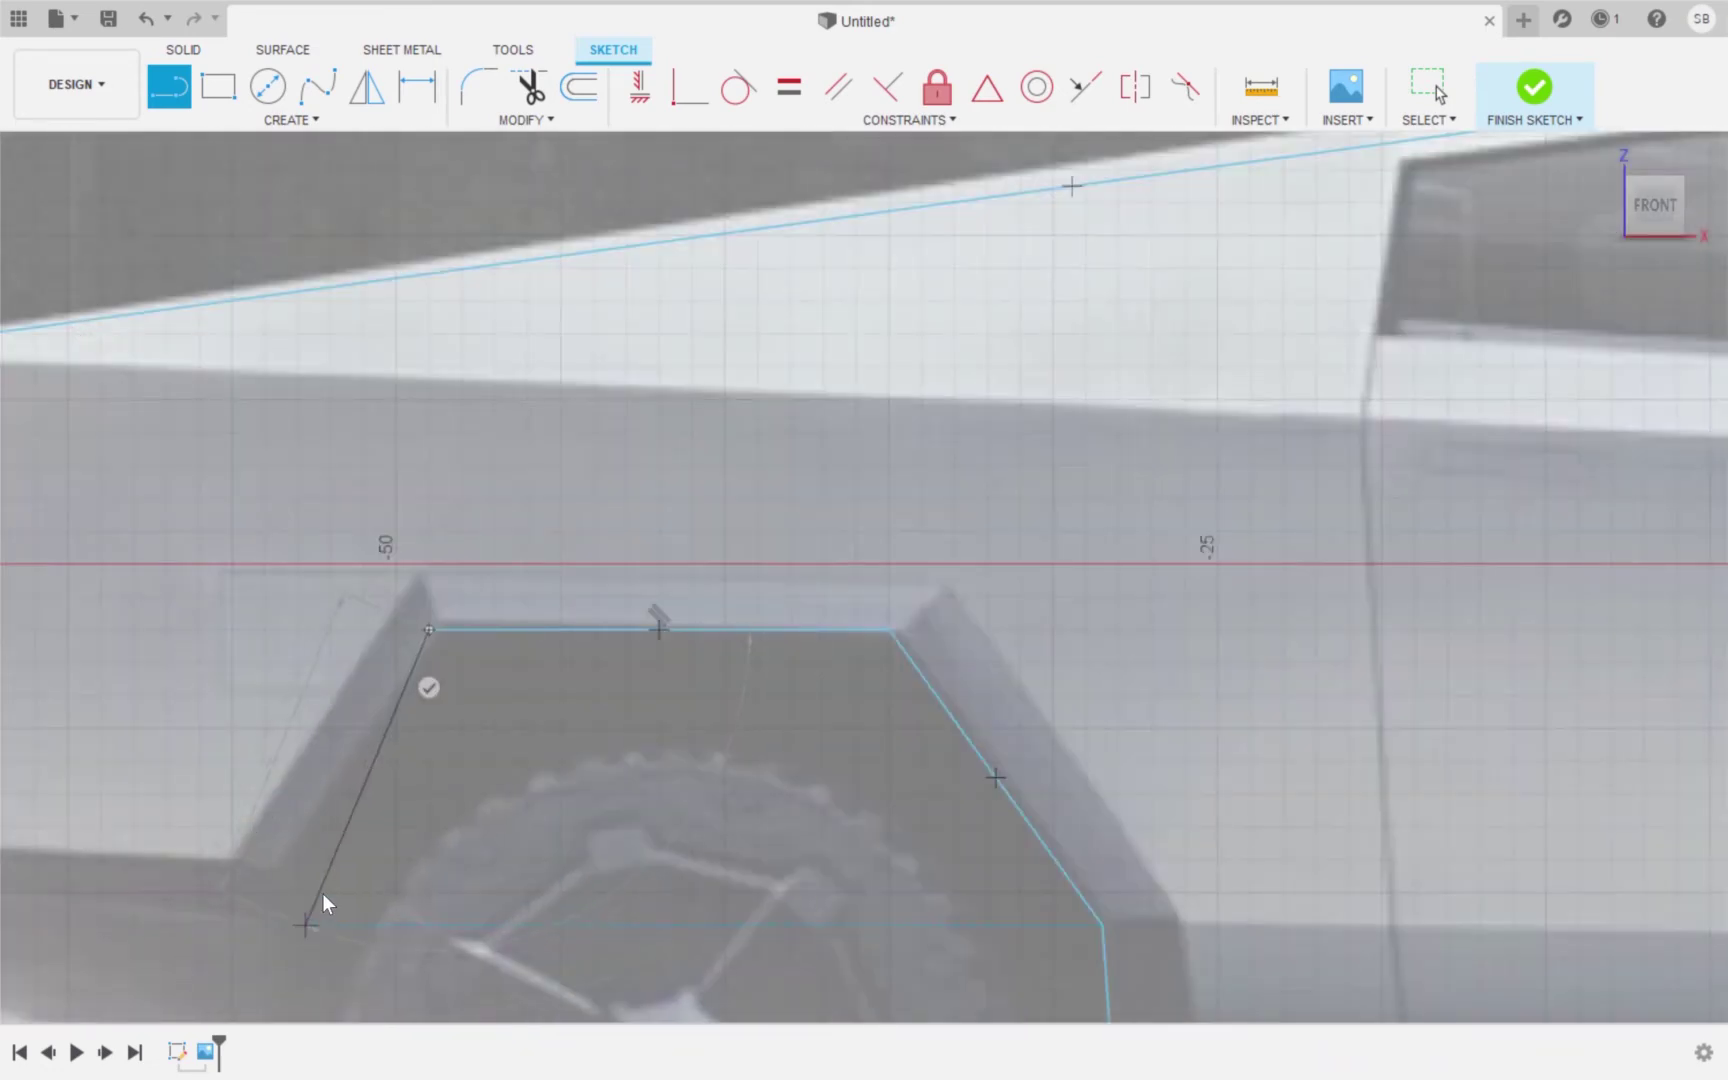
{"action": "left_click", "coordinate": [277, 878]}
{"action": "scroll", "coordinate": [277, 878], "scroll_direction": "down", "scroll_amount": 5}
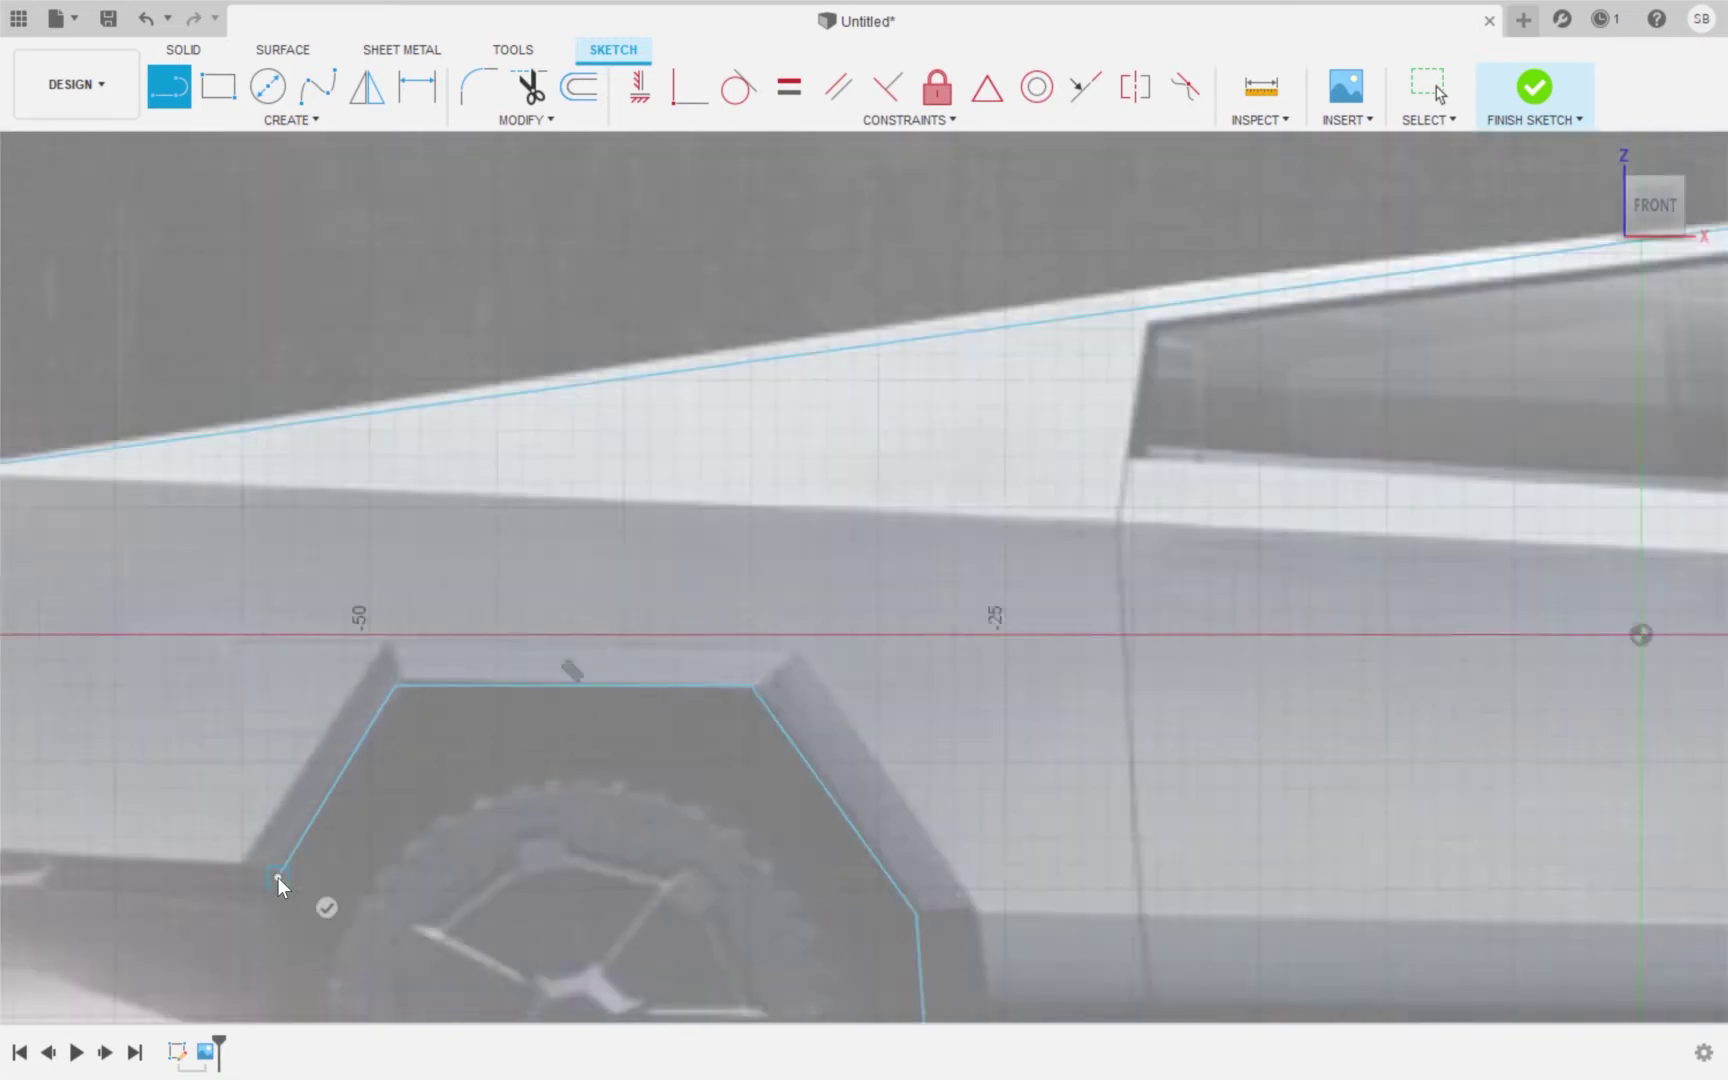
{"action": "left_click", "coordinate": [275, 956]}
Trace the rear bumper and tailgate, closing the body profile at the starting tail corner
{"action": "left_click", "coordinate": [152, 910]}
{"action": "scroll", "coordinate": [142, 878], "scroll_direction": "up", "scroll_amount": 4}
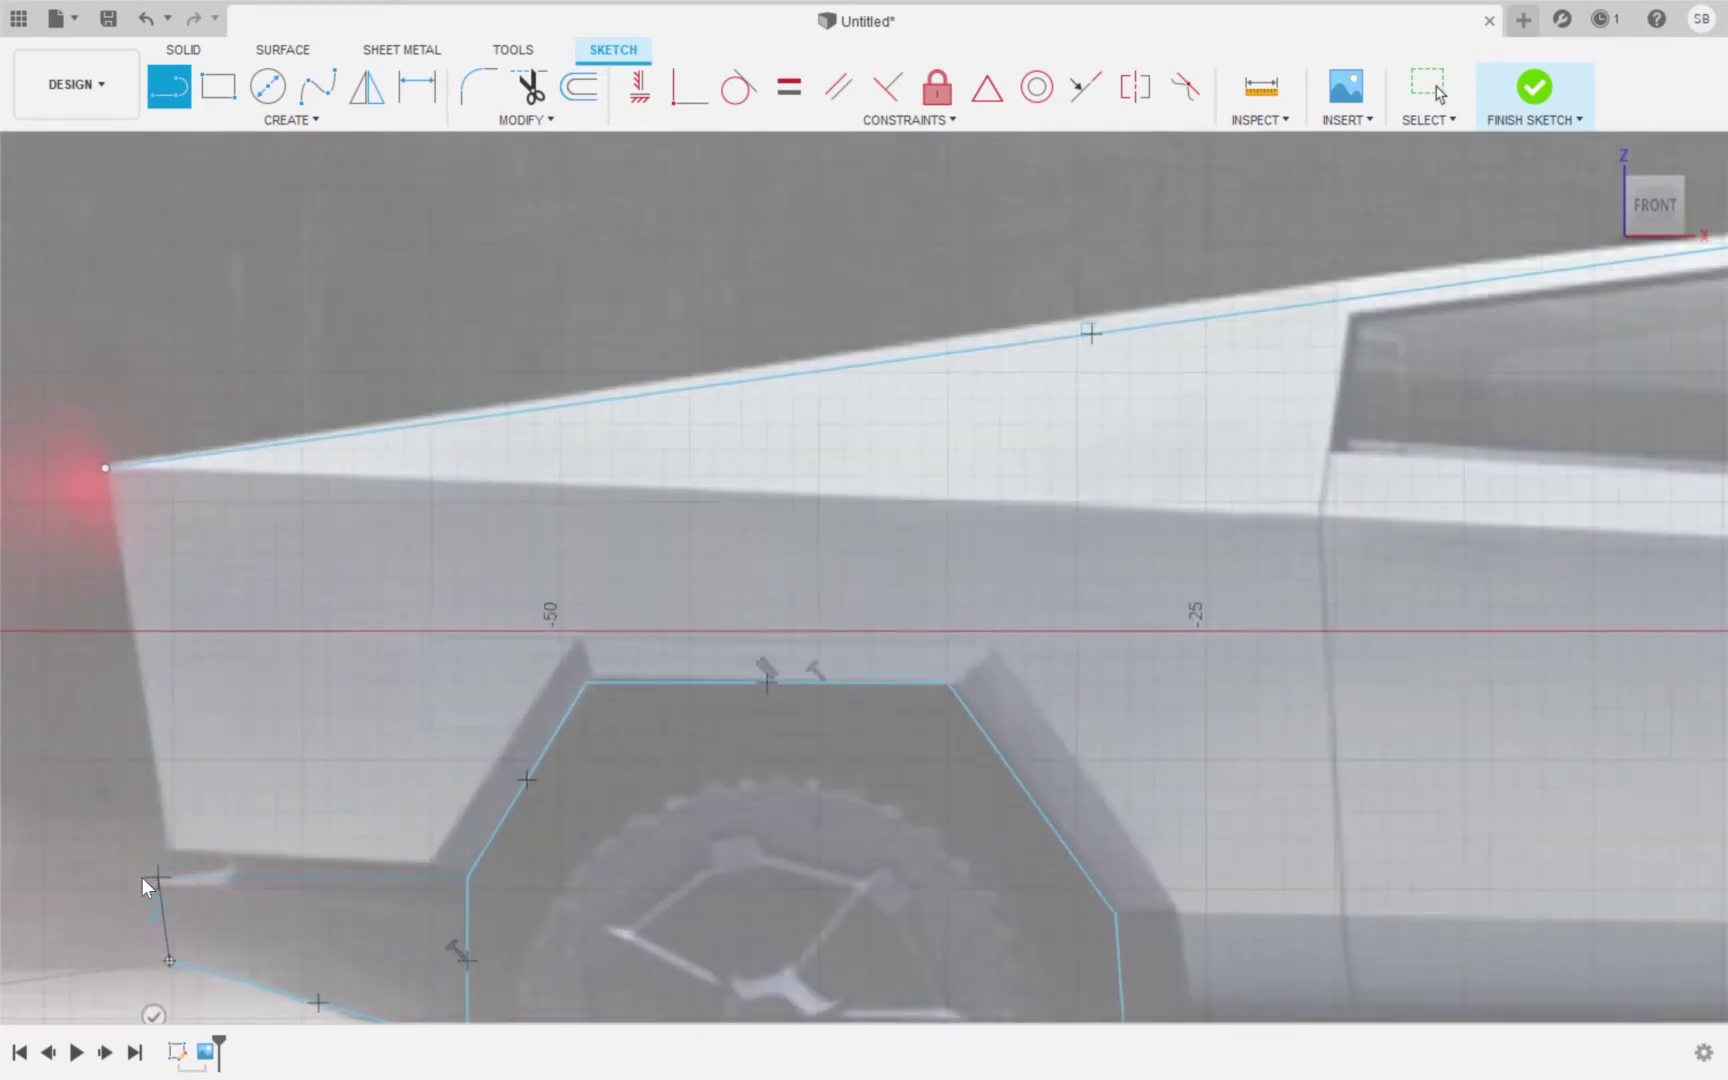
{"action": "left_click", "coordinate": [146, 892]}
{"action": "left_click", "coordinate": [169, 872]}
{"action": "left_click", "coordinate": [101, 420]}
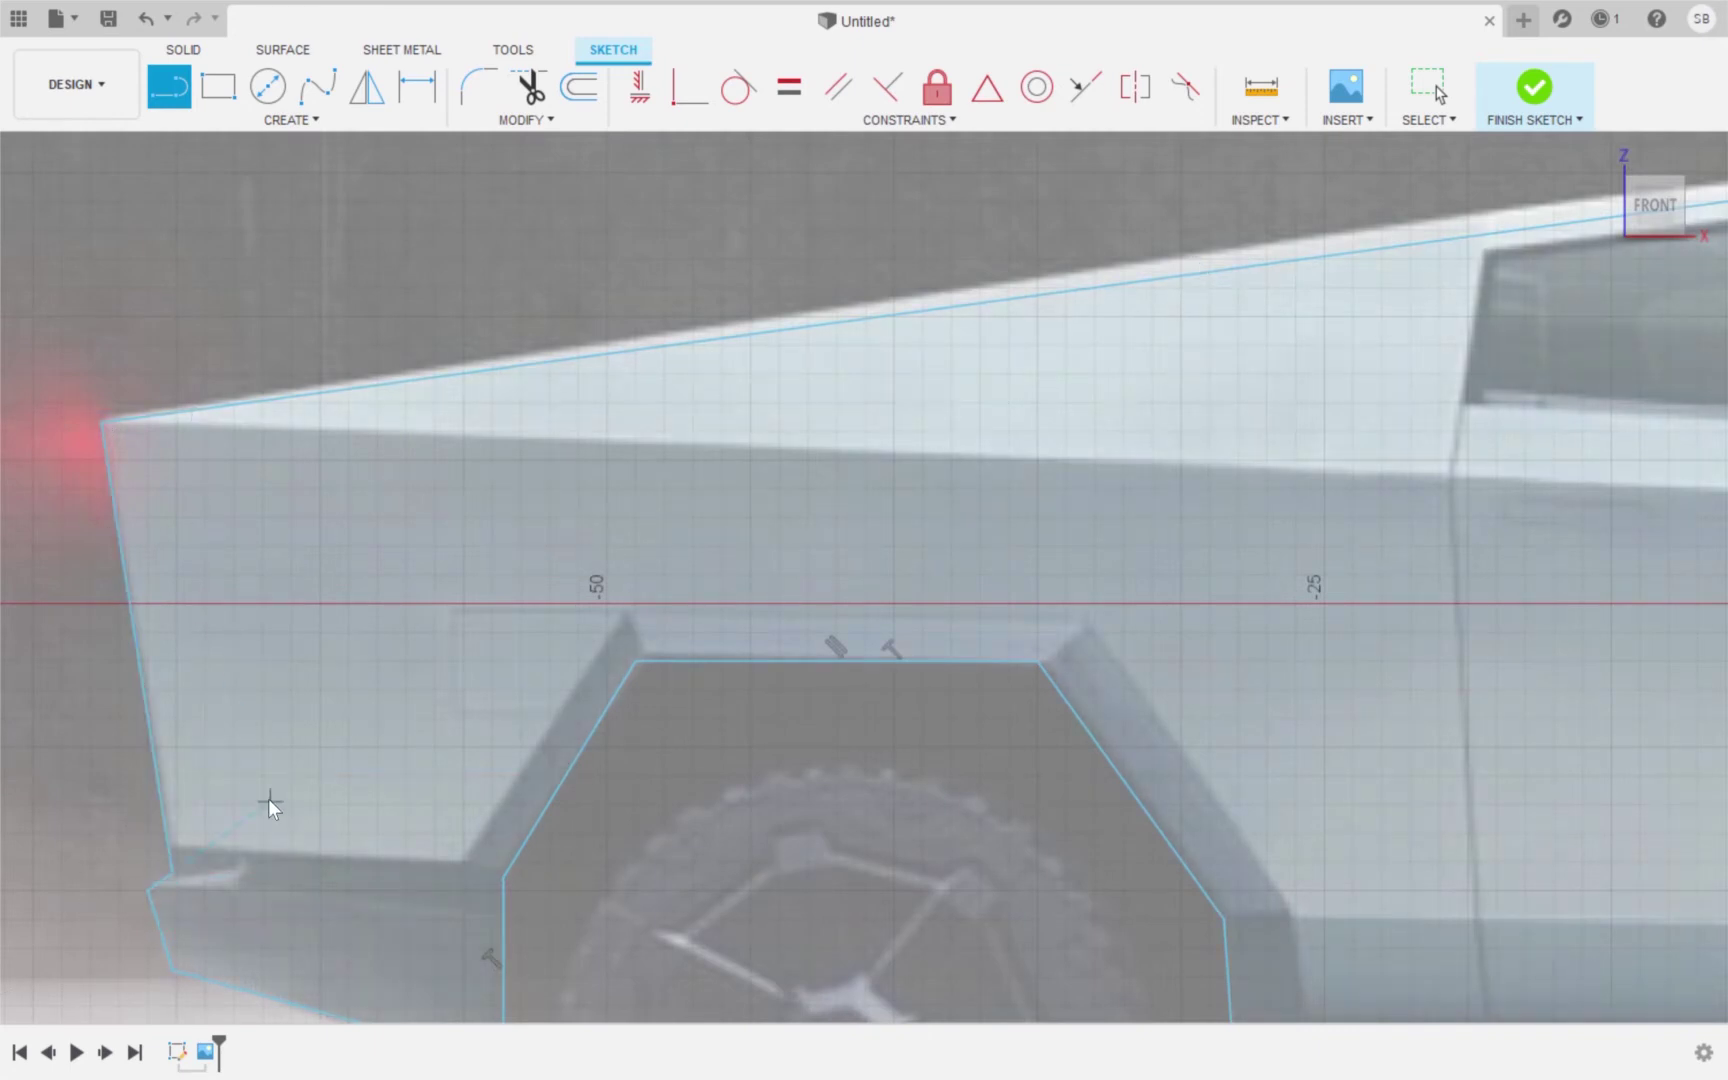
Draw a dividing line across the rear bumper to the wheel arch, and the body crease line from the tail corner to the hood edge
{"action": "left_click", "coordinate": [149, 889]}
{"action": "left_click", "coordinate": [504, 919]}
{"action": "scroll", "coordinate": [923, 910], "scroll_direction": "down", "scroll_amount": 5}
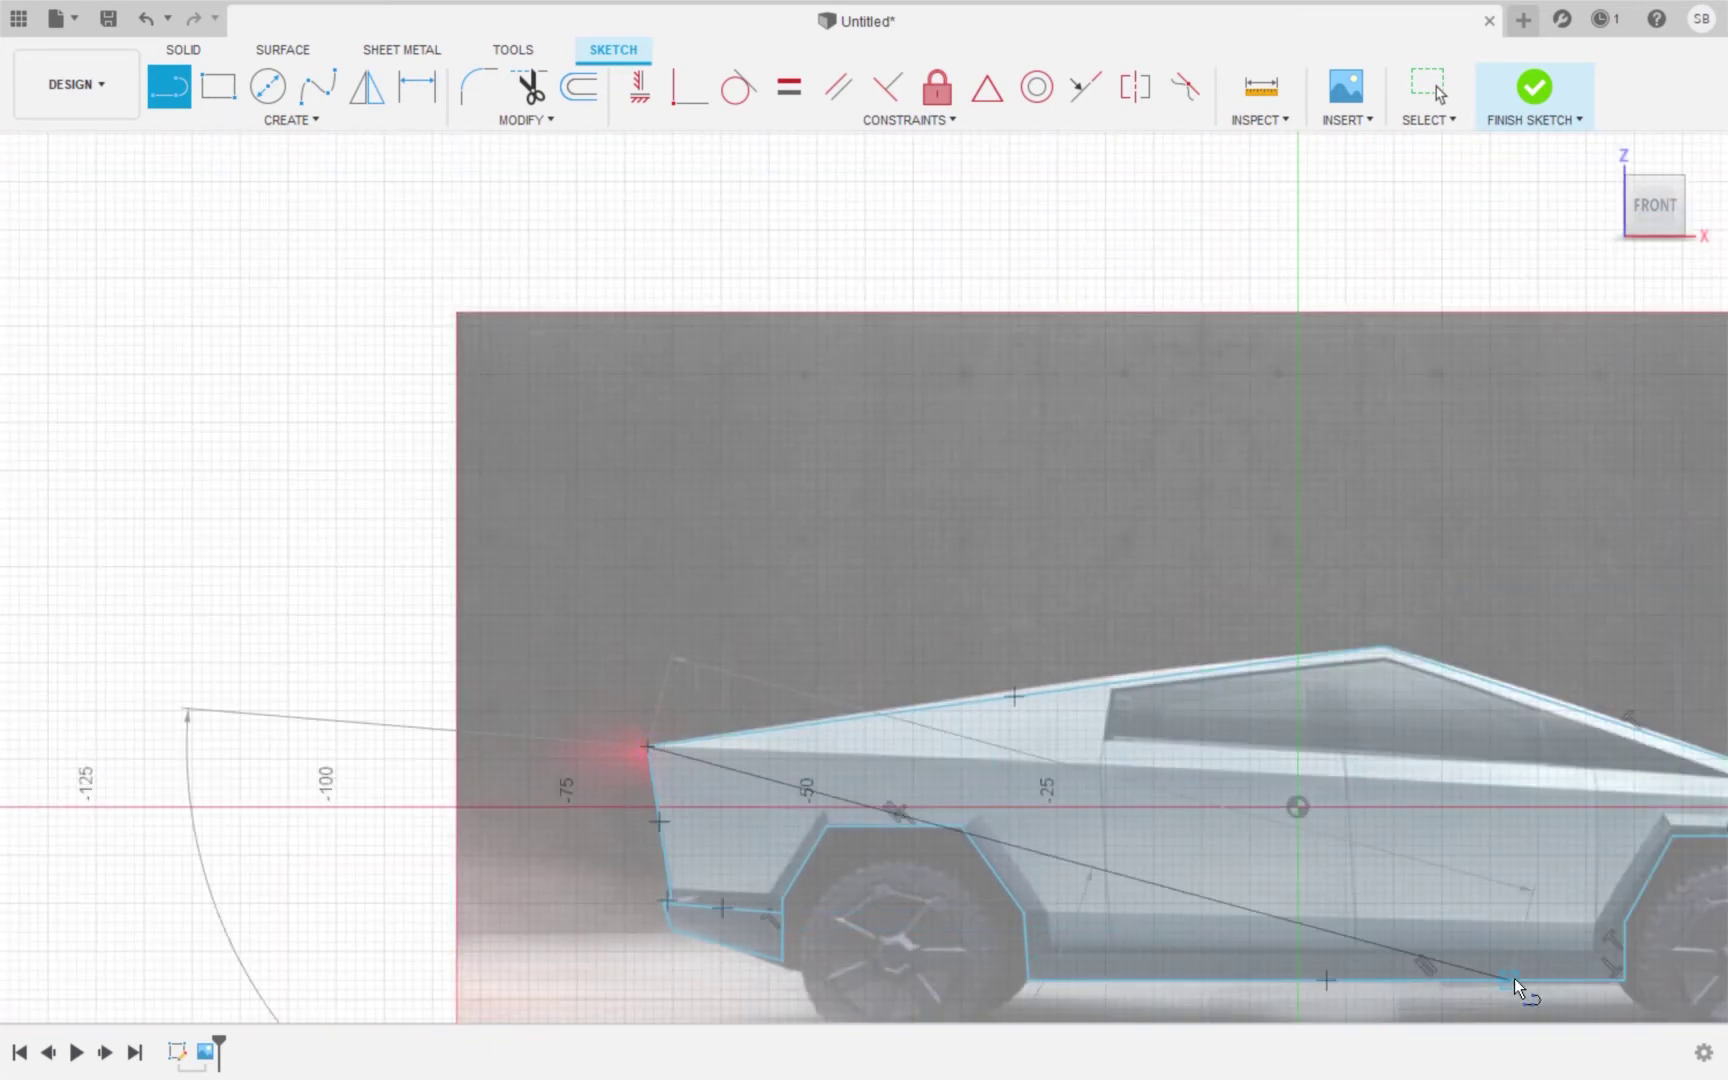
{"action": "scroll", "coordinate": [1427, 868], "scroll_direction": "down", "scroll_amount": 4}
{"action": "scroll", "coordinate": [1690, 835], "scroll_direction": "up", "scroll_amount": 6}
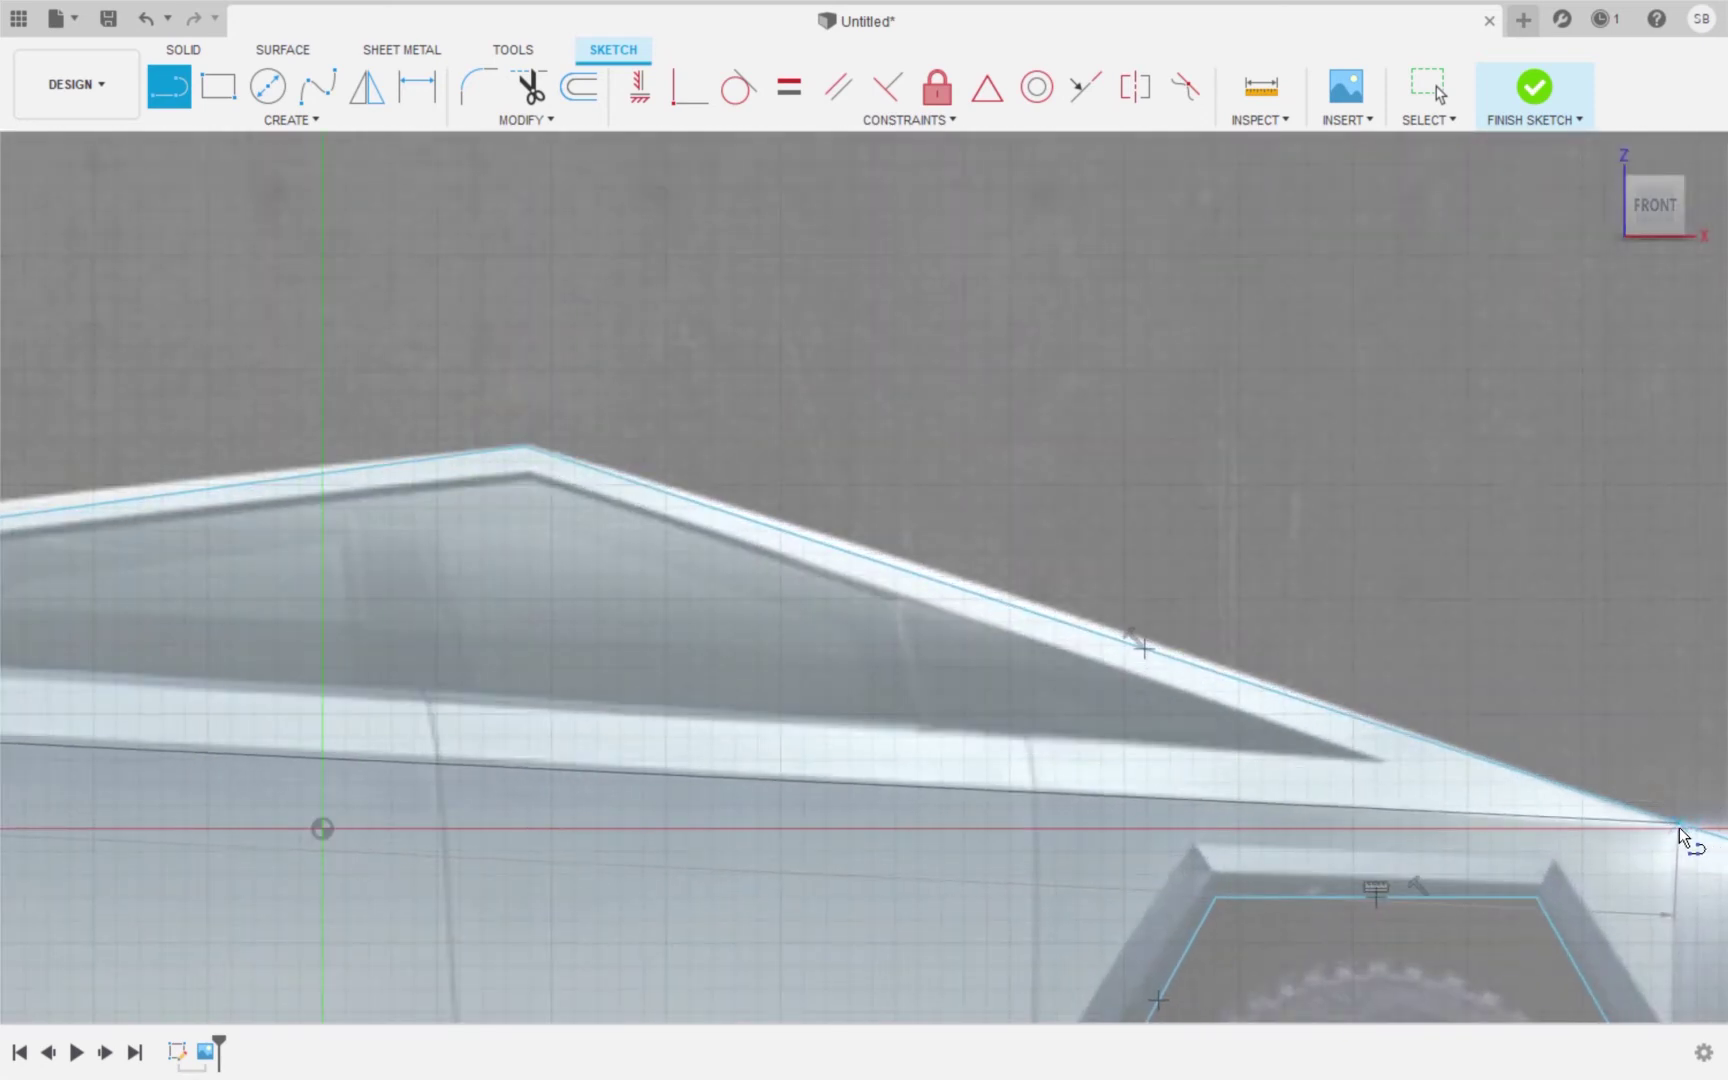
{"action": "left_click", "coordinate": [1677, 828]}
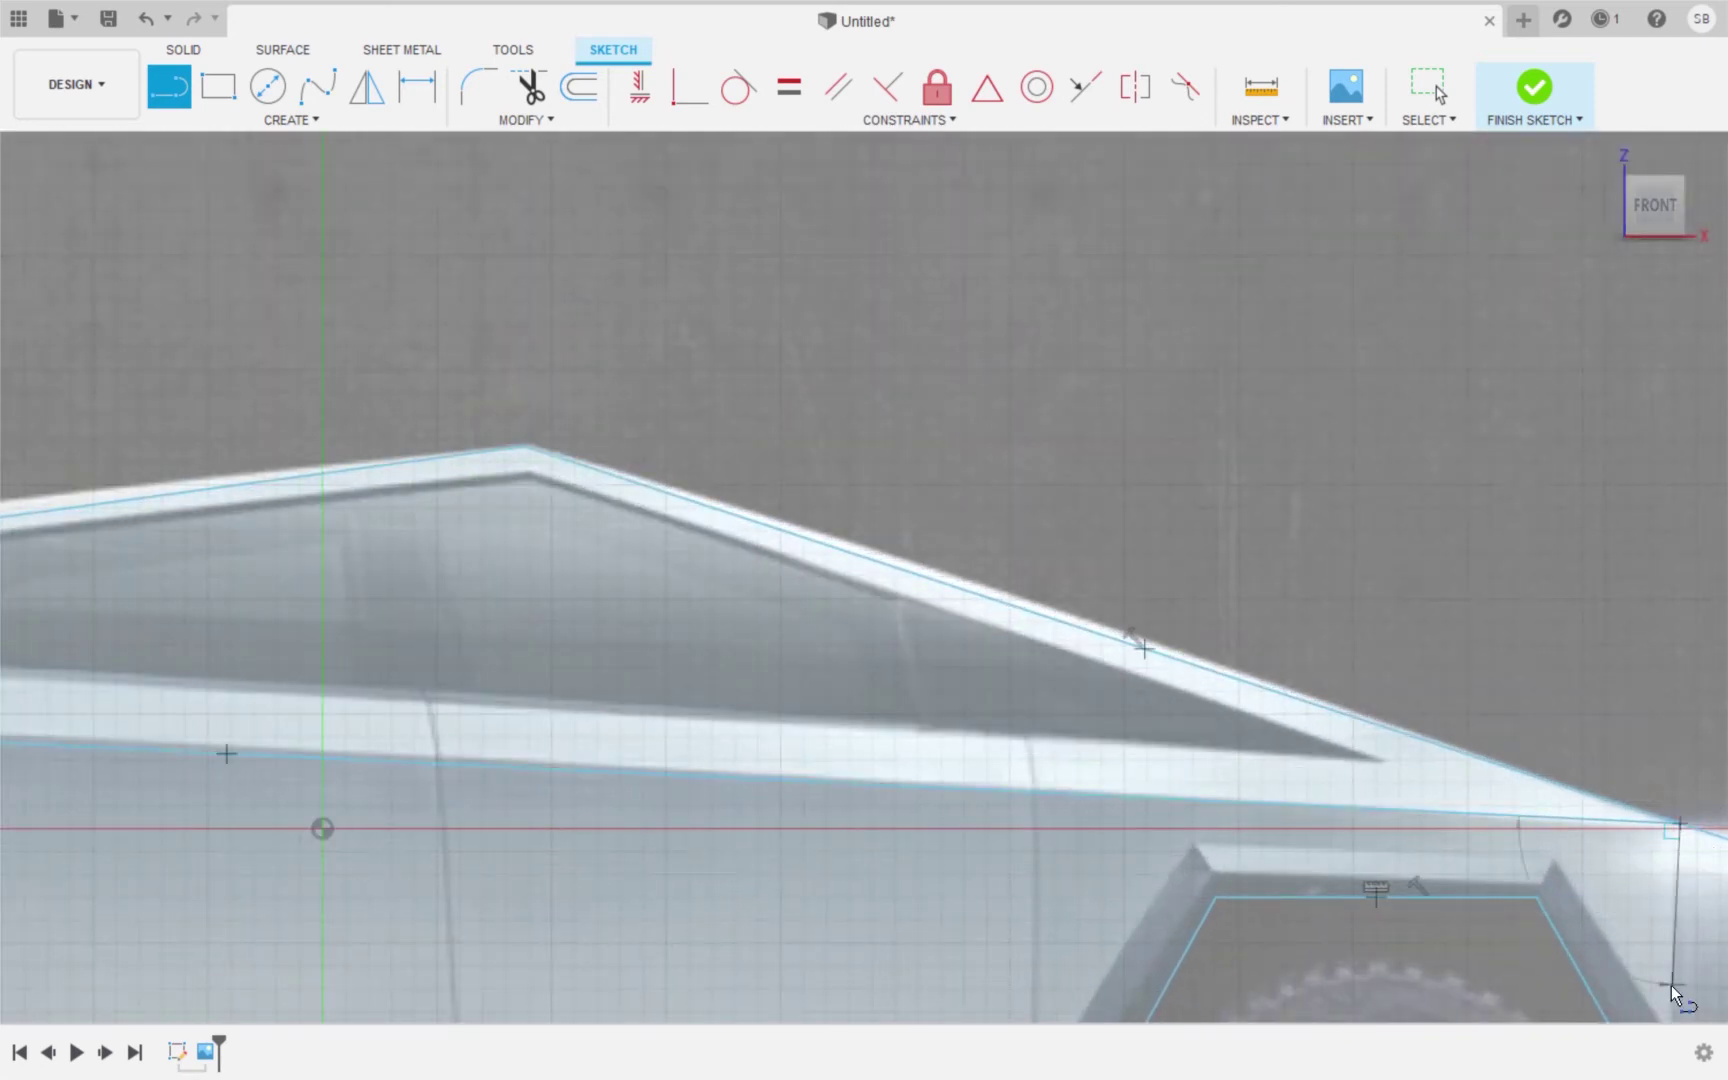
Draw a line from the crease's front end down to the lower edge of the front bumper
{"action": "scroll", "coordinate": [1671, 986], "scroll_direction": "down", "scroll_amount": 6}
{"action": "scroll", "coordinate": [1688, 1012], "scroll_direction": "down", "scroll_amount": 4}
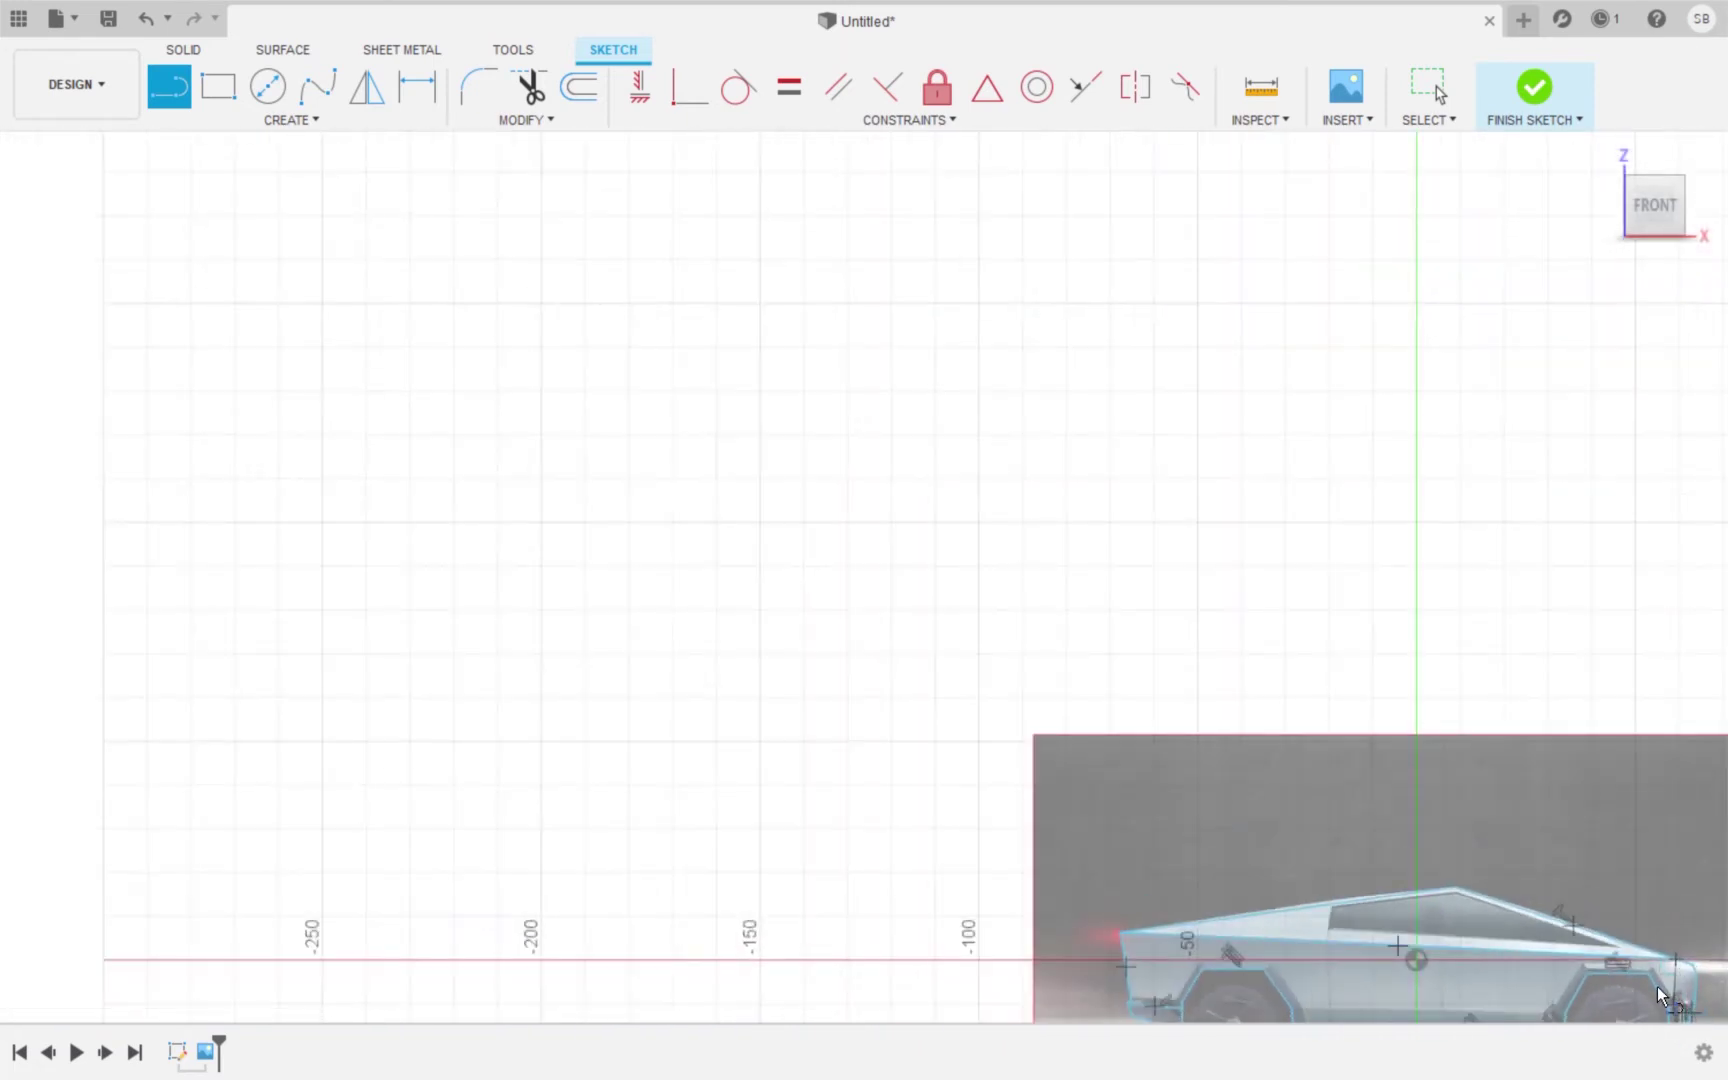
{"action": "scroll", "coordinate": [1685, 1030], "scroll_direction": "up", "scroll_amount": 6}
{"action": "scroll", "coordinate": [1670, 1023], "scroll_direction": "up", "scroll_amount": 3}
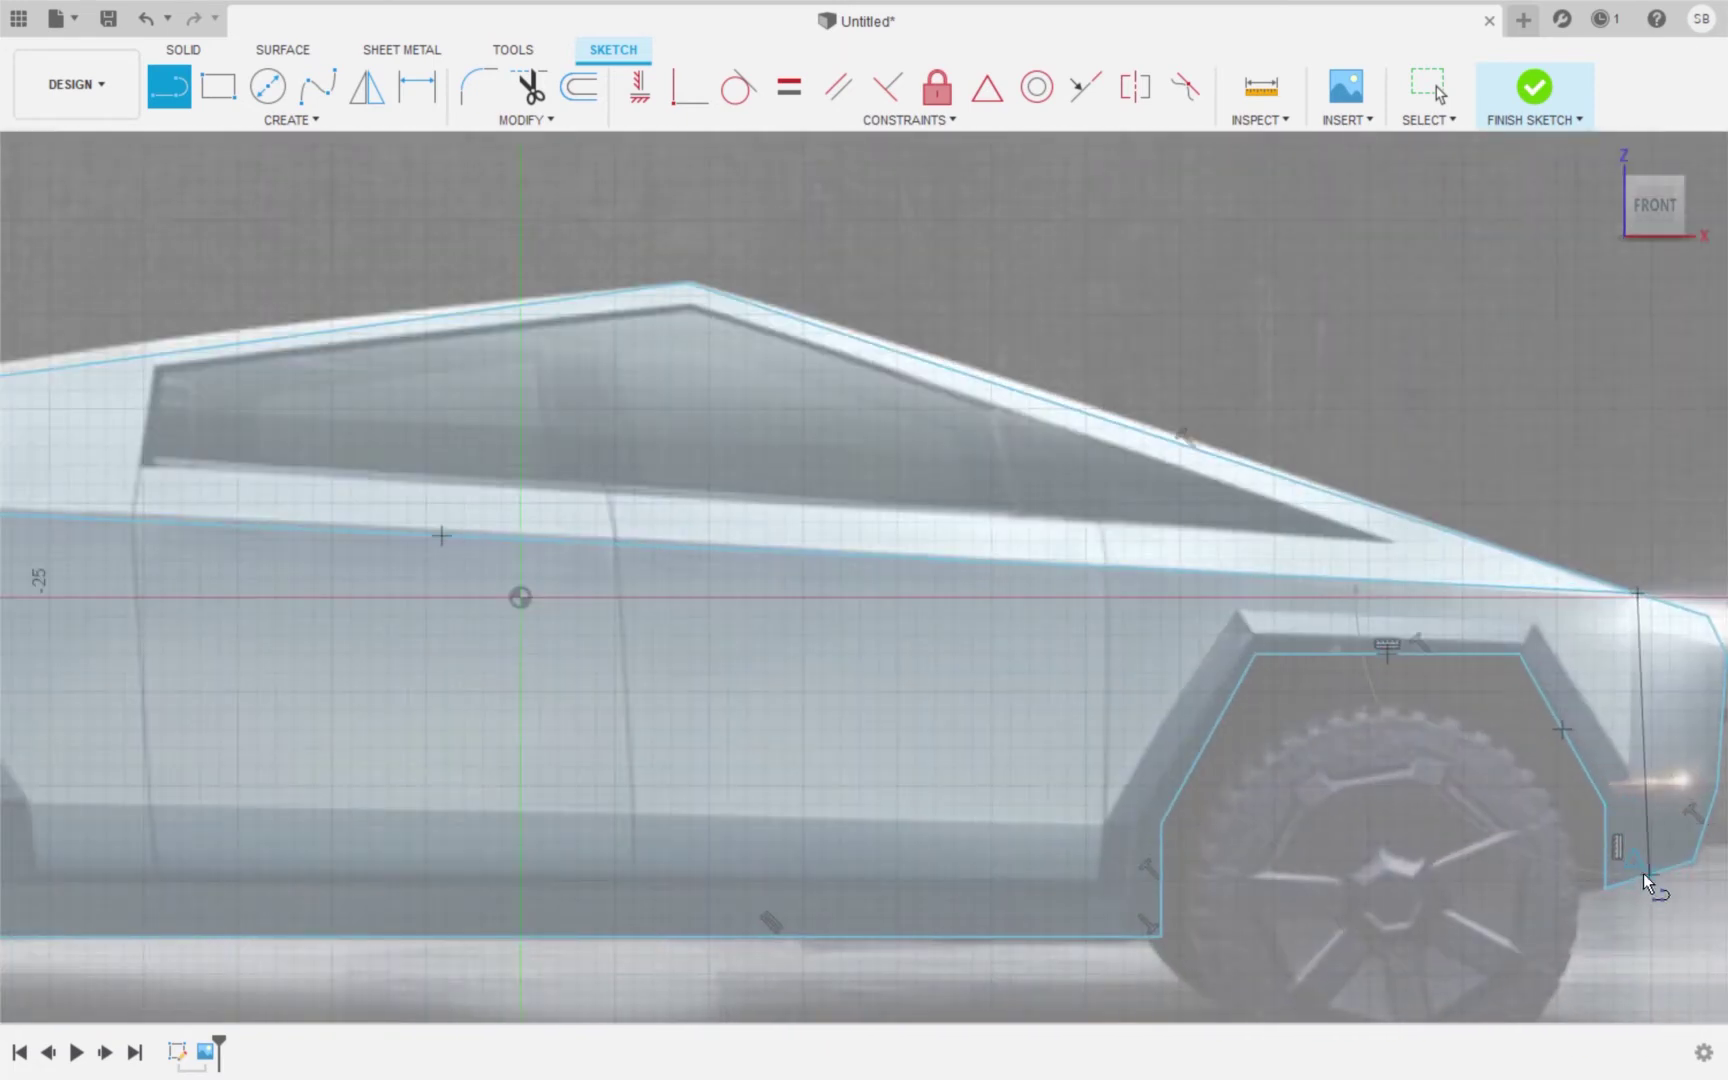
{"action": "left_click", "coordinate": [1636, 880]}
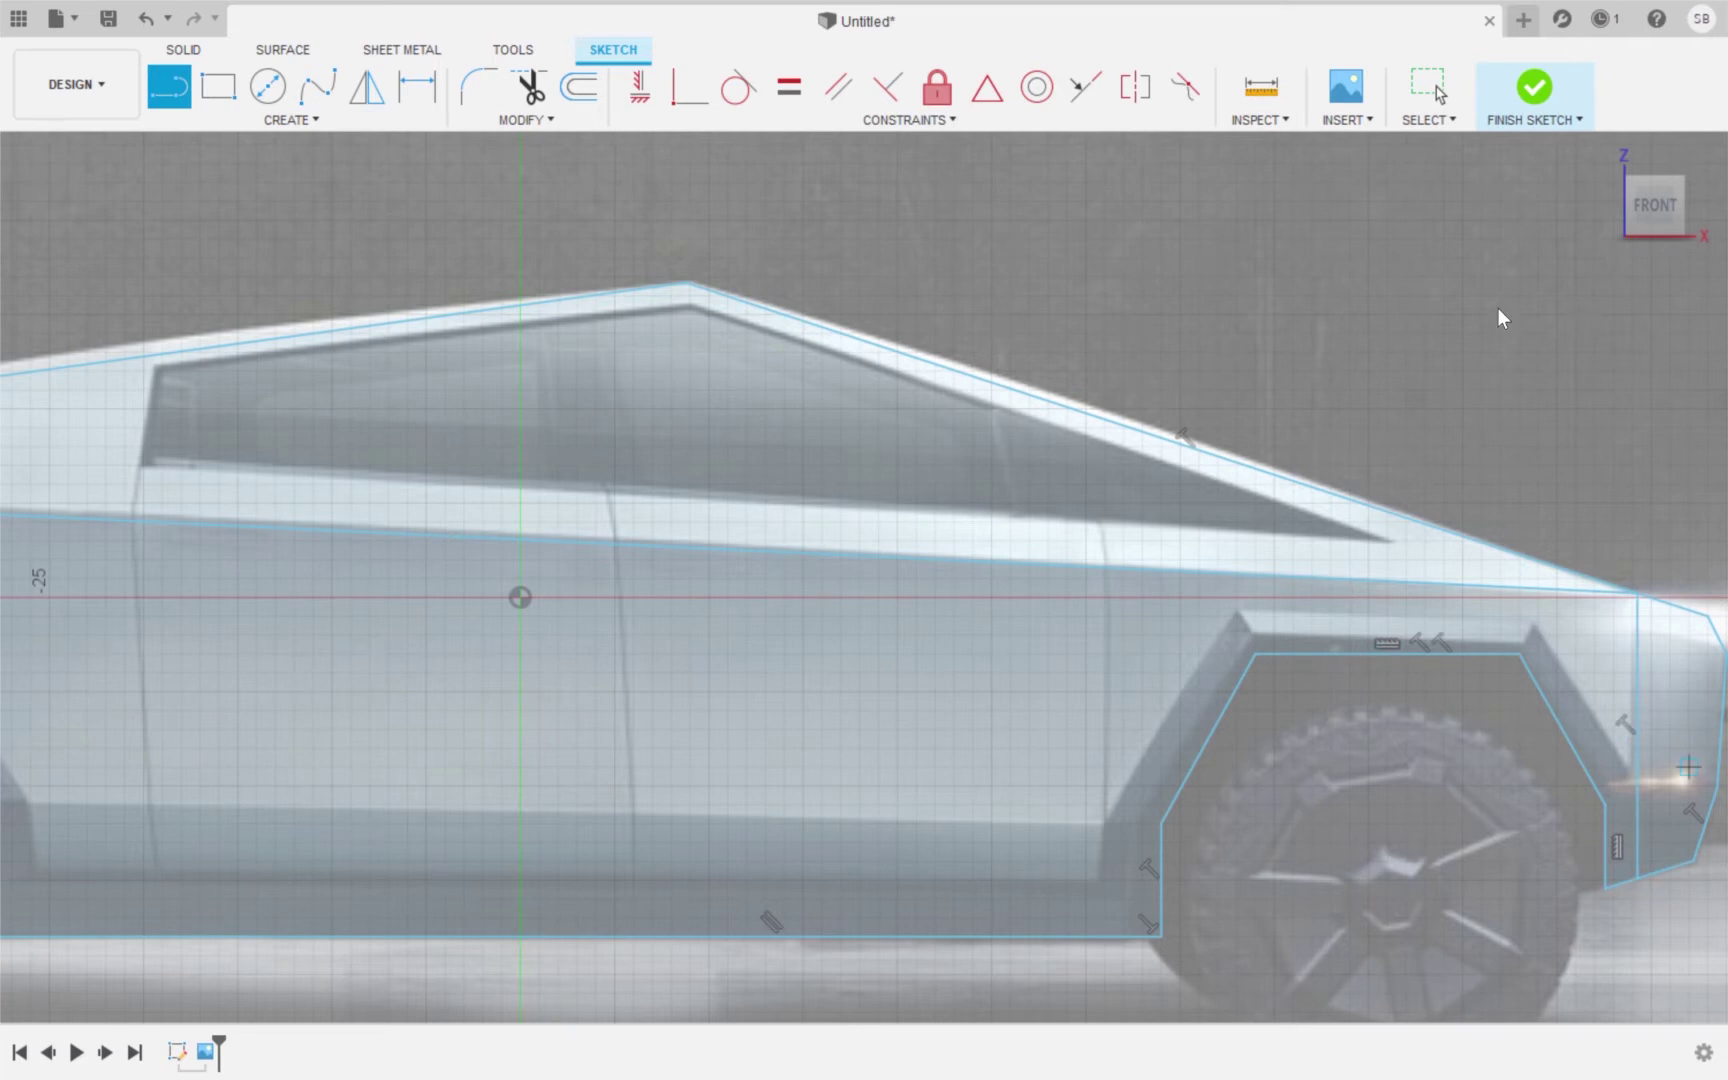
Draw the side window's lower edge from its rear lower corner to its pointed front tip
{"action": "scroll", "coordinate": [1256, 531], "scroll_direction": "down", "scroll_amount": 5}
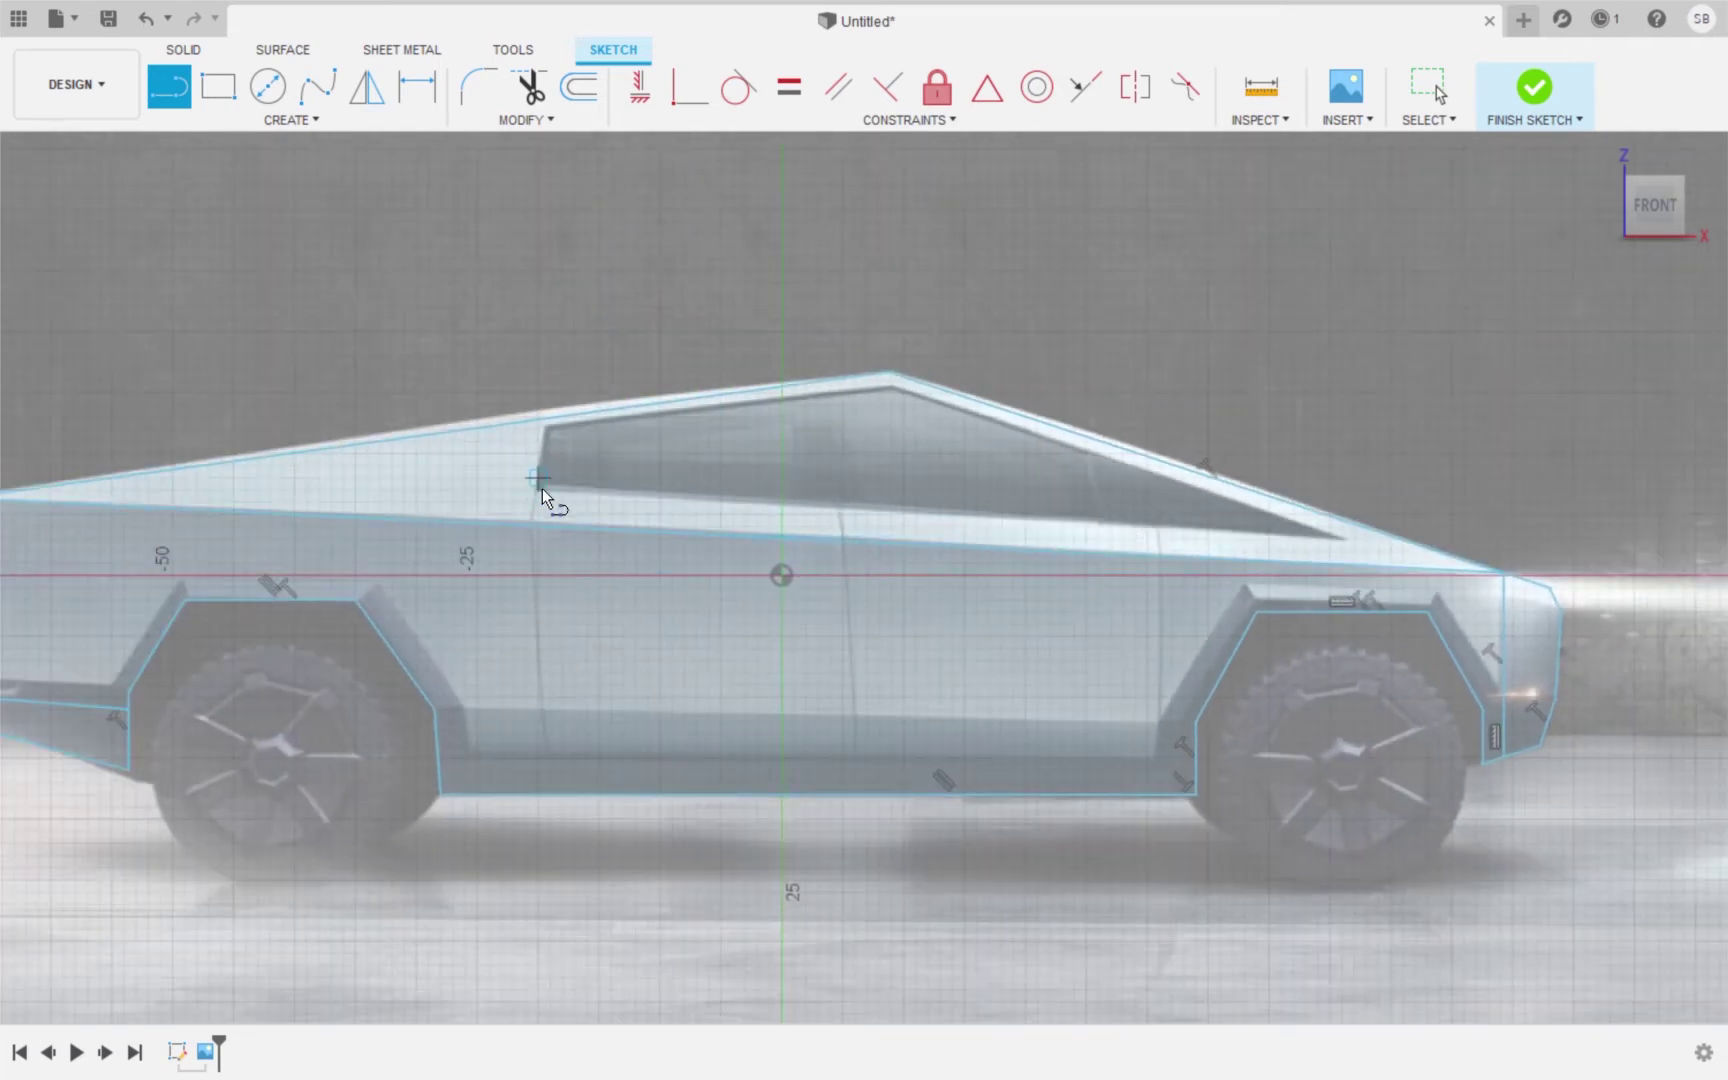
{"action": "scroll", "coordinate": [537, 493], "scroll_direction": "up", "scroll_amount": 5}
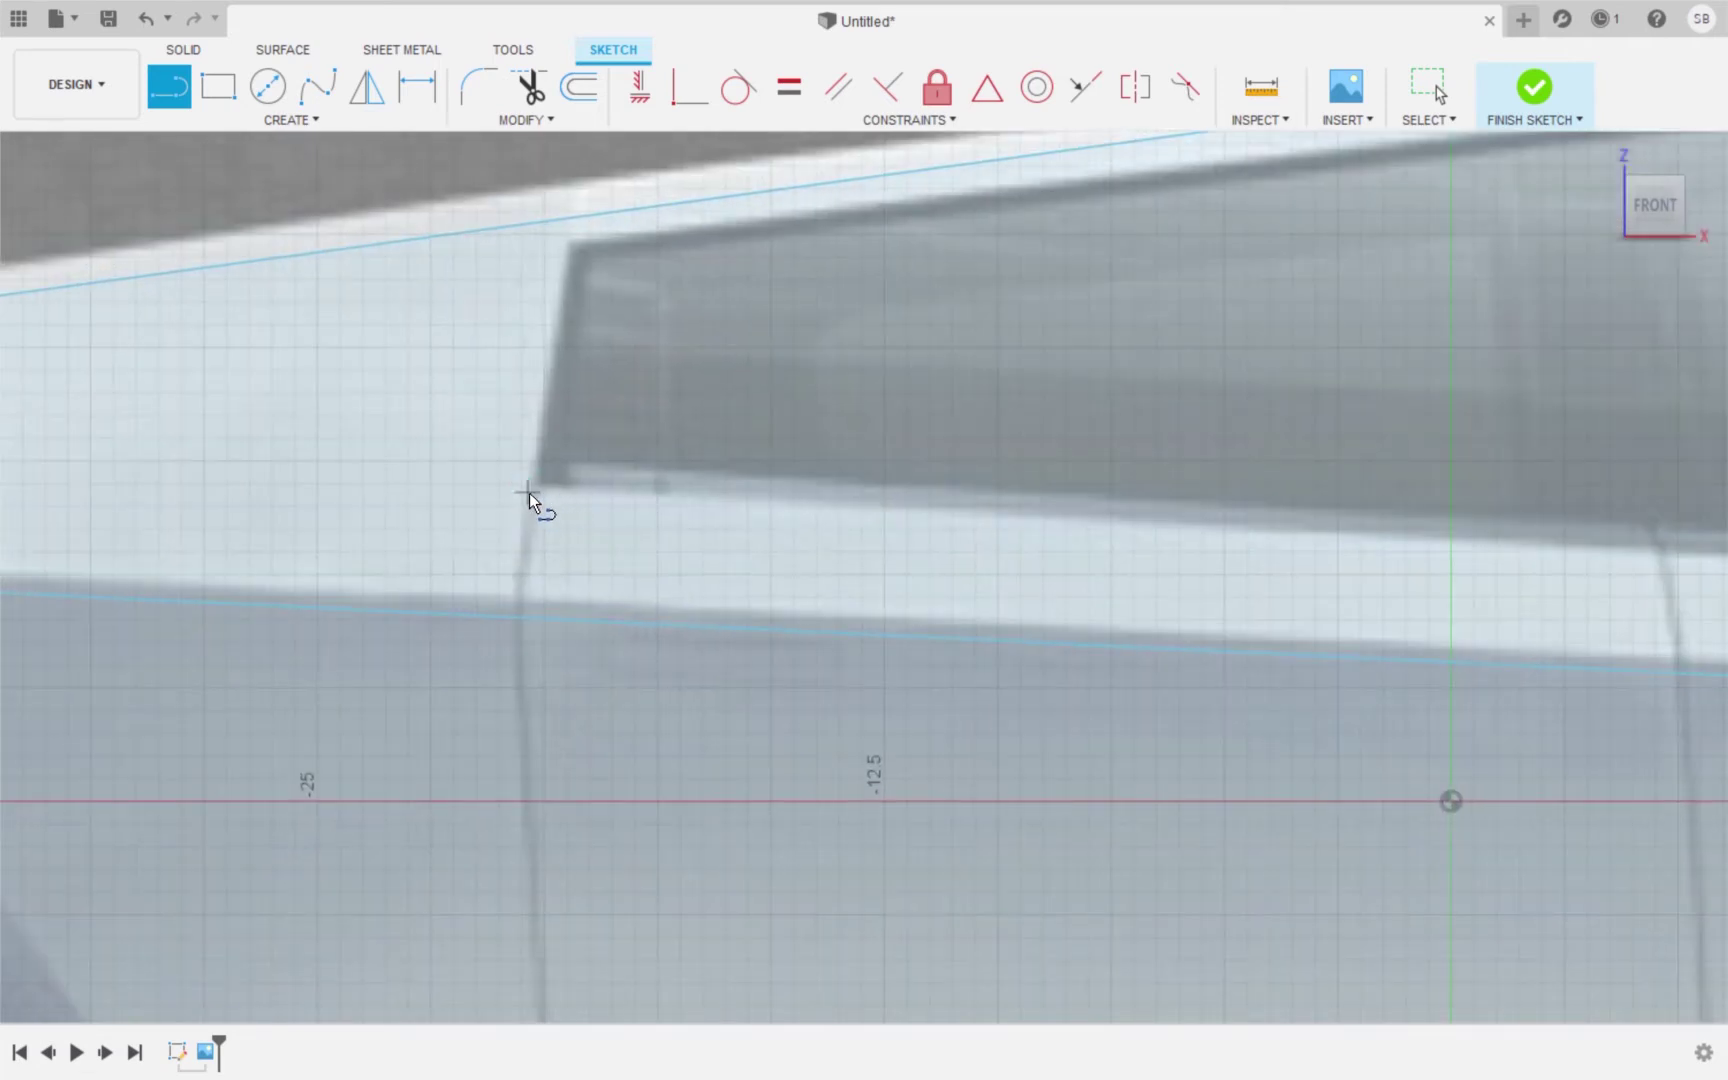
{"action": "left_click", "coordinate": [533, 491]}
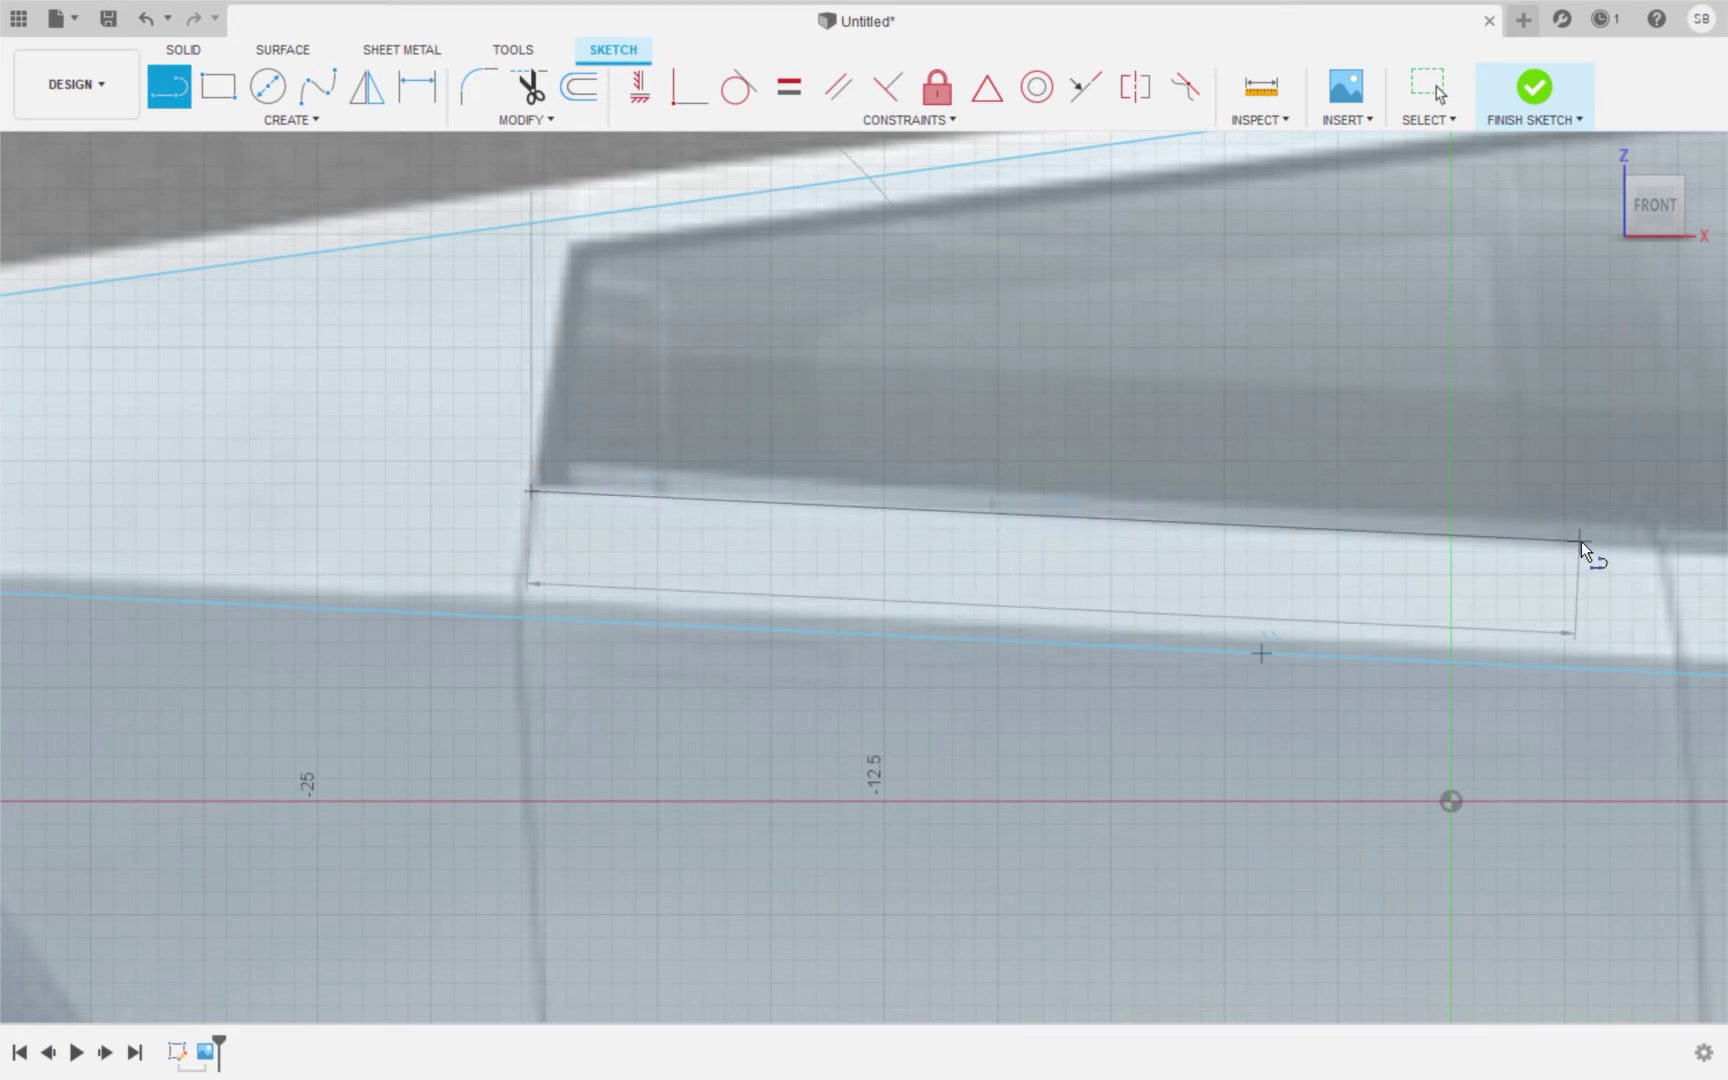
{"action": "scroll", "coordinate": [1581, 541], "scroll_direction": "down", "scroll_amount": 3}
{"action": "scroll", "coordinate": [1581, 541], "scroll_direction": "down", "scroll_amount": 8}
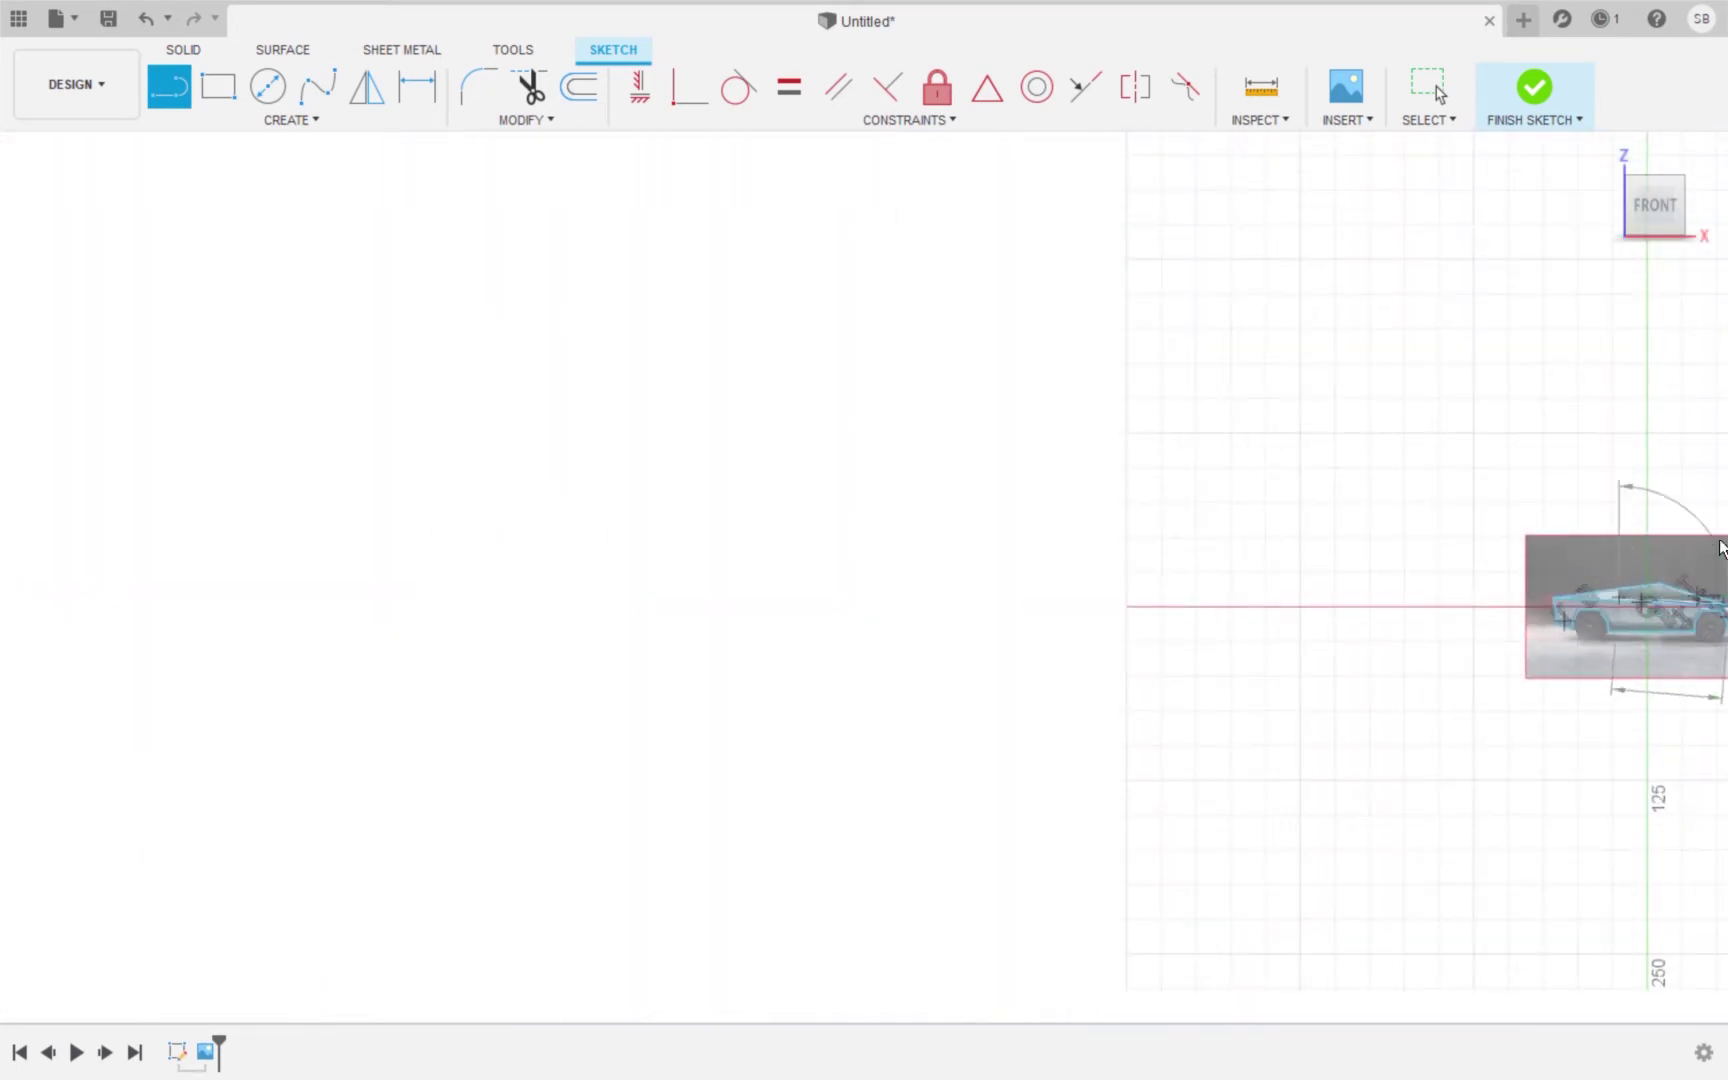
{"action": "scroll", "coordinate": [1720, 545], "scroll_direction": "up", "scroll_amount": 10}
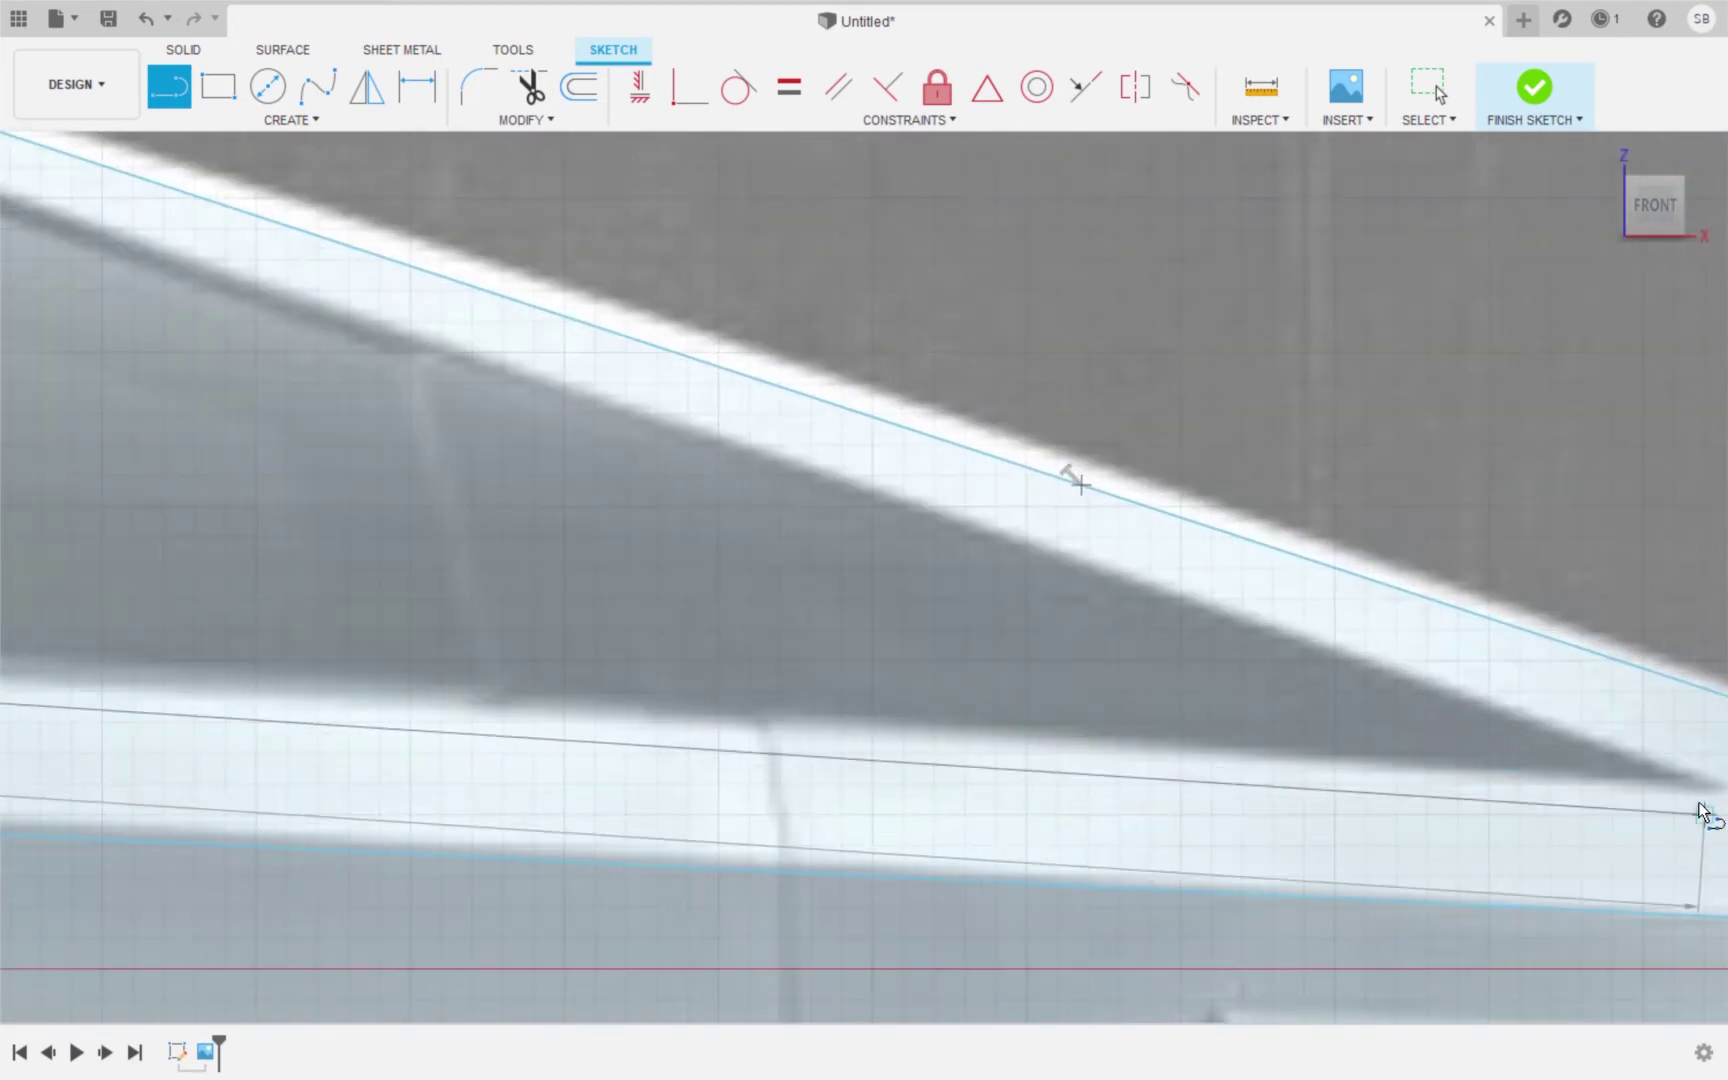
{"action": "left_click", "coordinate": [1701, 782]}
{"action": "scroll", "coordinate": [1642, 761], "scroll_direction": "down", "scroll_amount": 5}
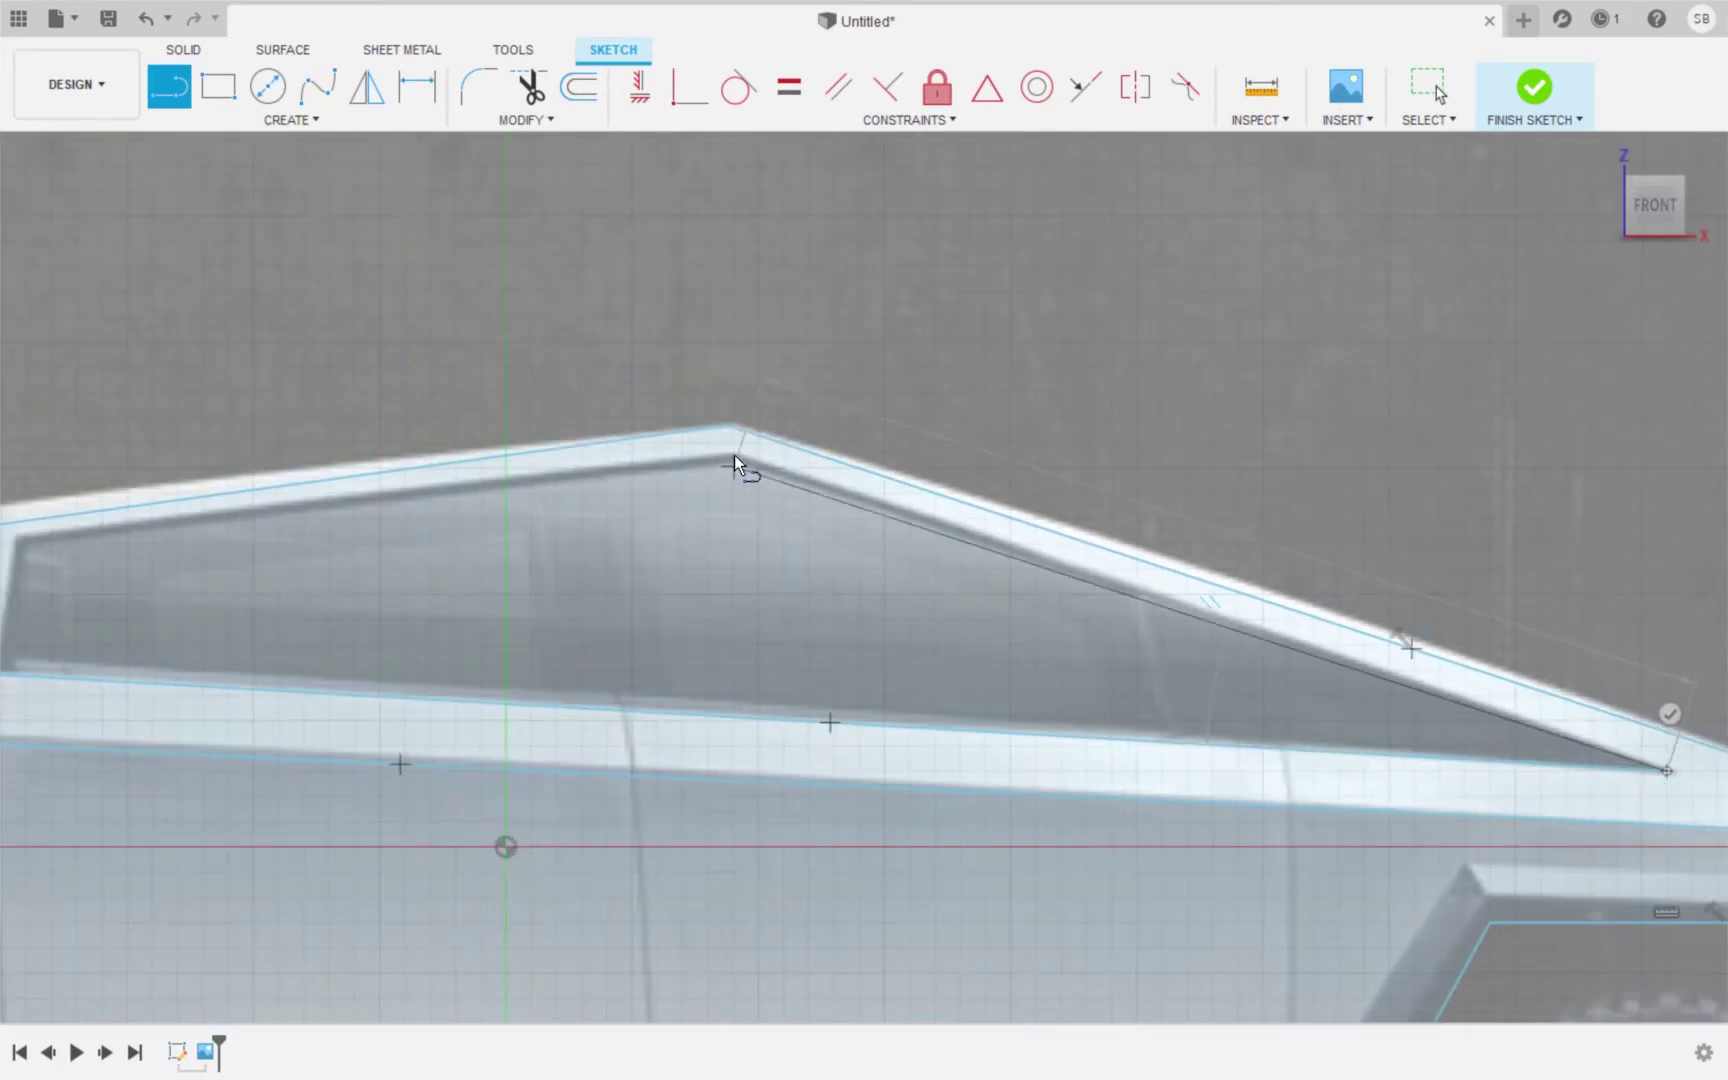
Trace the side window's upper edges over the roof peak and its rear edge, closing the outline at the rear lower corner
{"action": "scroll", "coordinate": [733, 459], "scroll_direction": "up", "scroll_amount": 5}
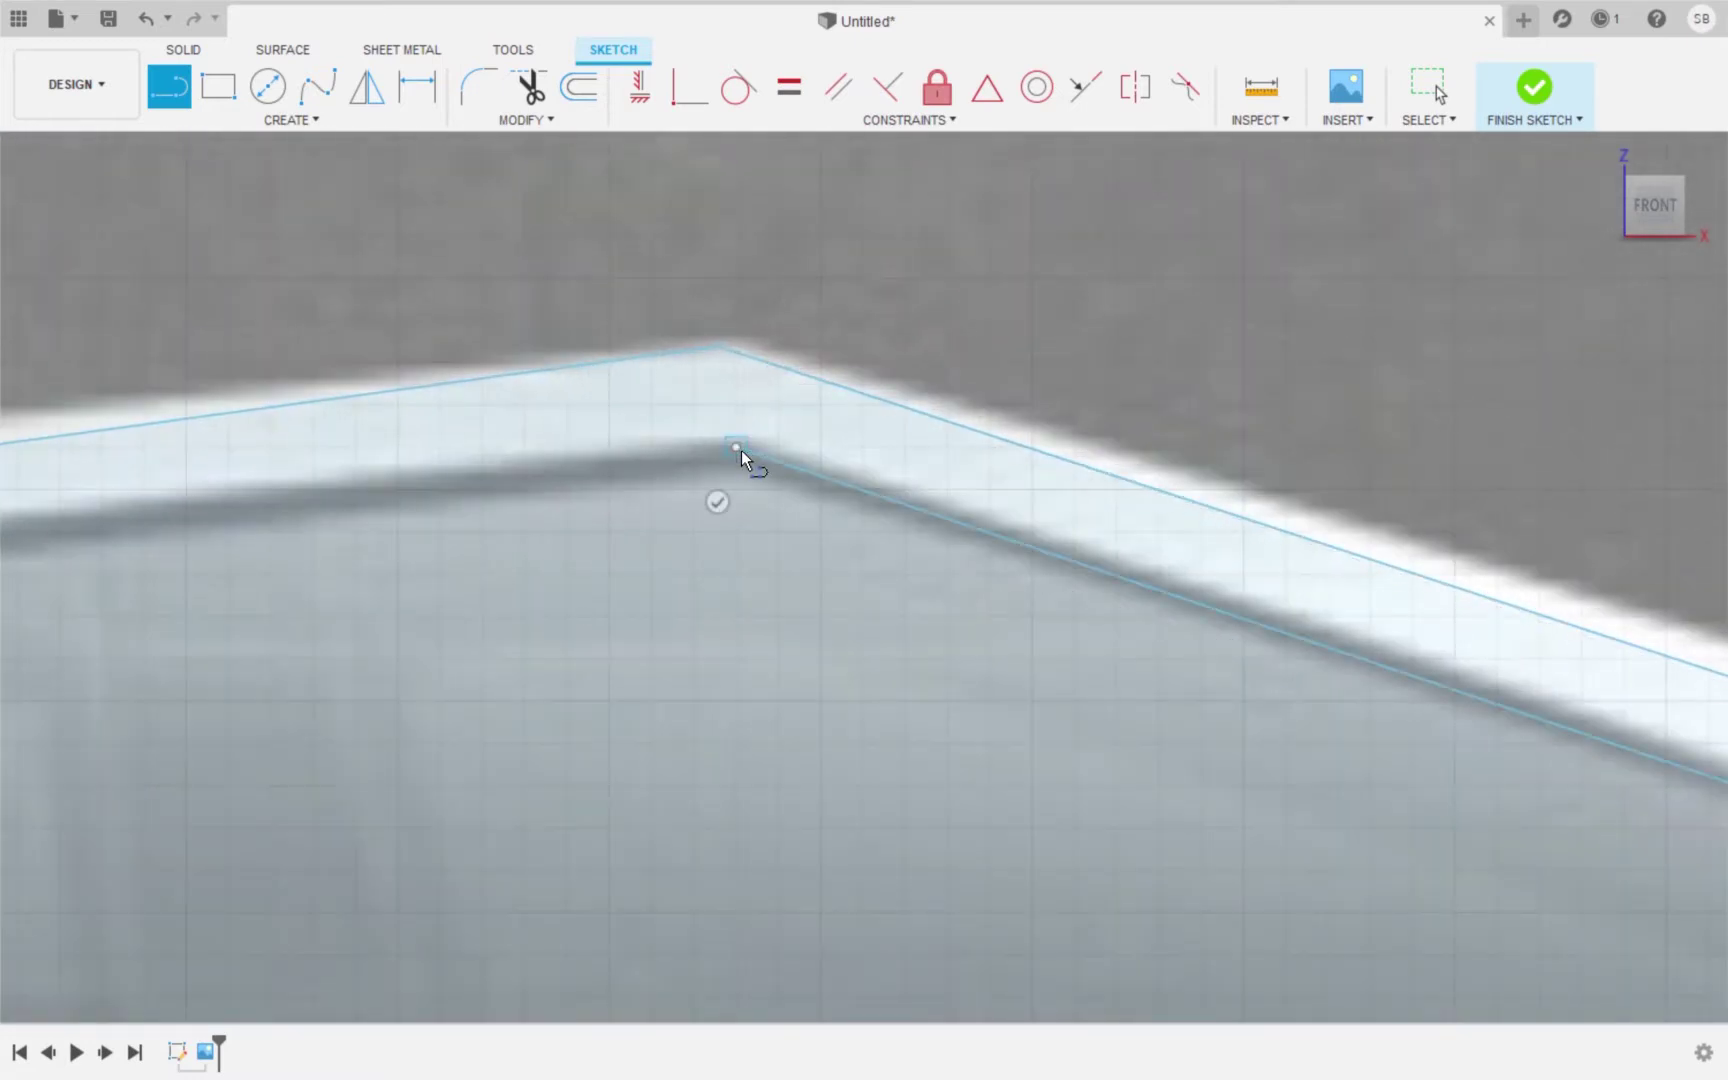
{"action": "left_click", "coordinate": [741, 450]}
{"action": "scroll", "coordinate": [741, 450], "scroll_direction": "down", "scroll_amount": 3}
{"action": "scroll", "coordinate": [166, 494], "scroll_direction": "up", "scroll_amount": 2}
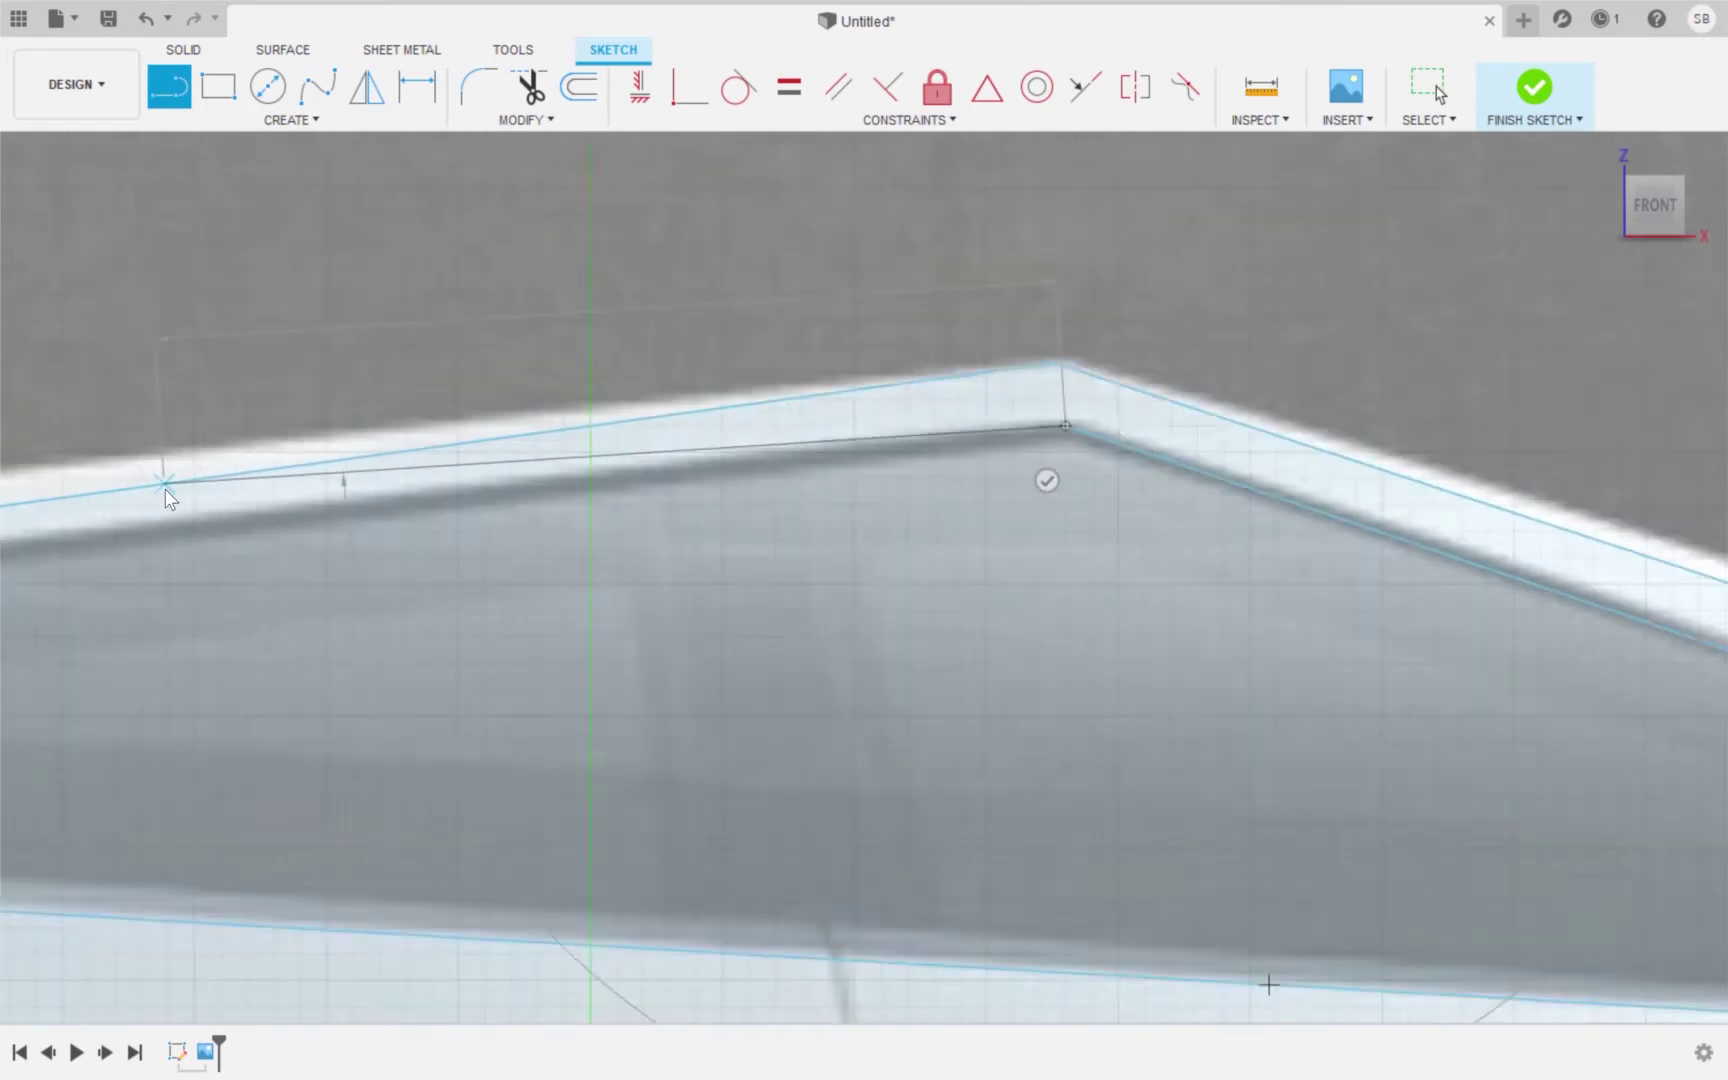
{"action": "scroll", "coordinate": [166, 490], "scroll_direction": "down", "scroll_amount": 6}
{"action": "scroll", "coordinate": [22, 518], "scroll_direction": "up", "scroll_amount": 8}
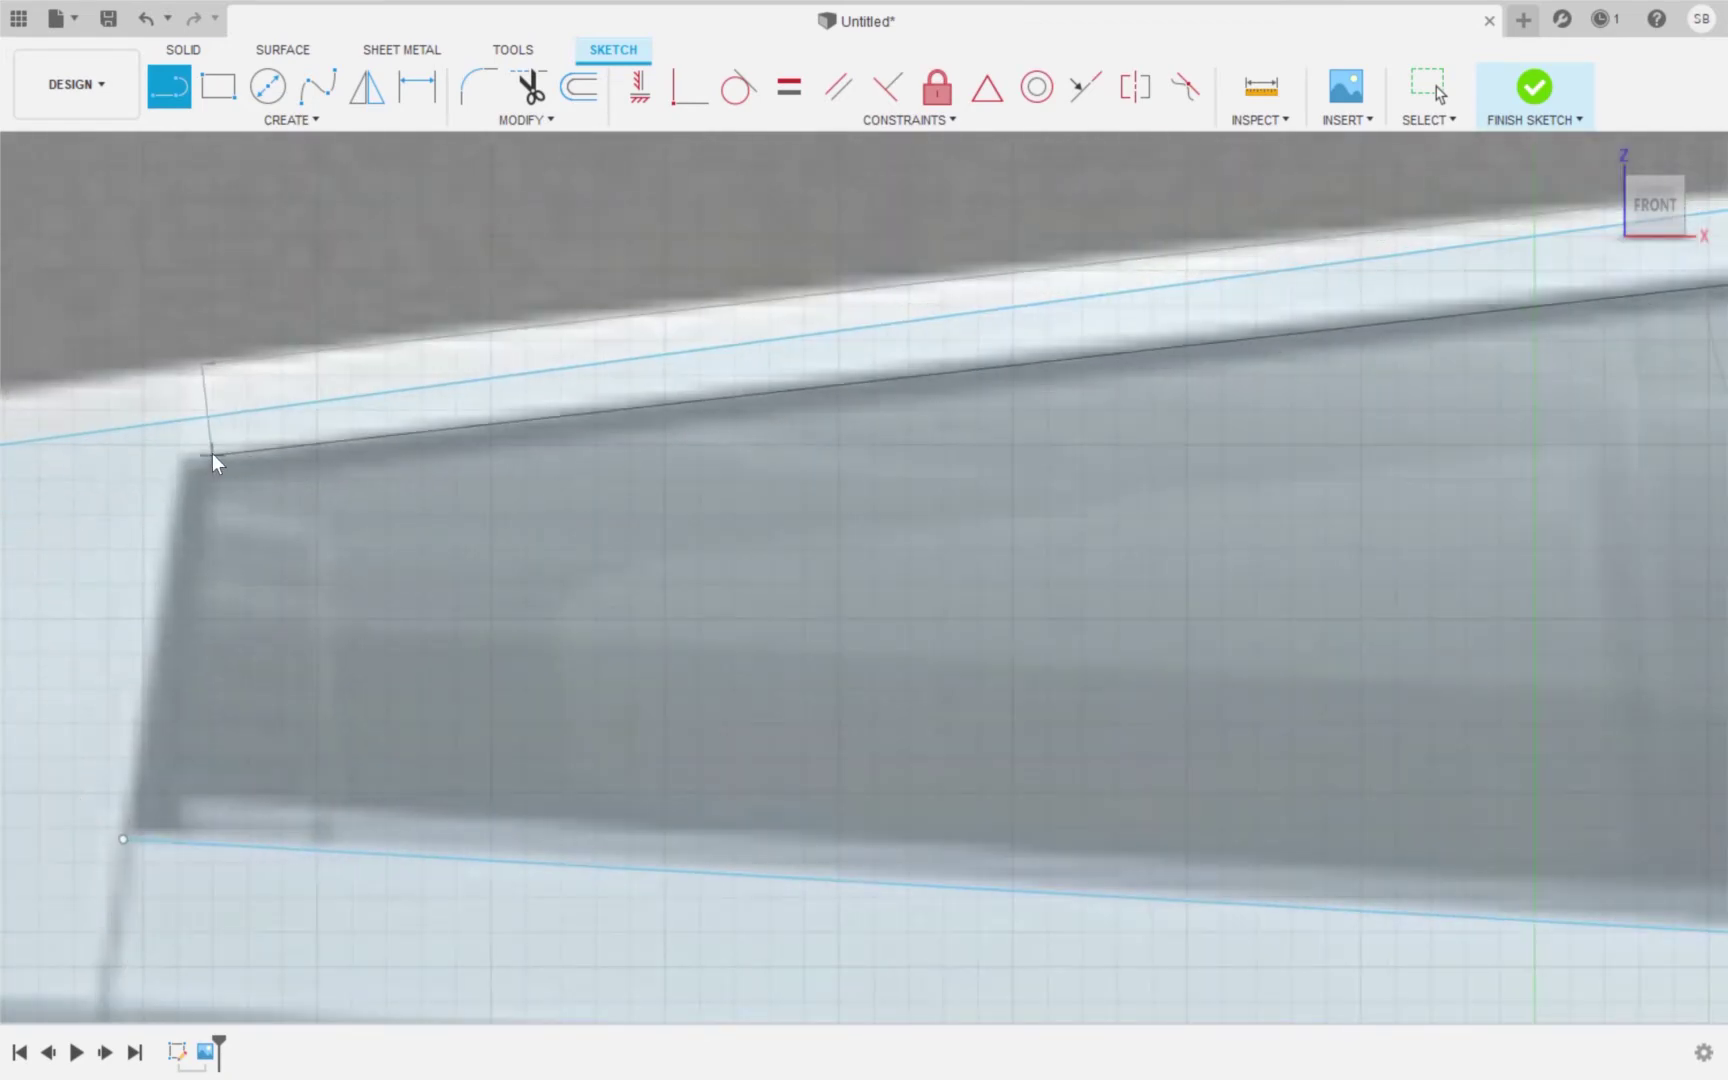
{"action": "left_click", "coordinate": [184, 458]}
{"action": "left_click", "coordinate": [122, 837]}
Close off the openings of the front and rear wheel arches with lines across their lower ends
{"action": "scroll", "coordinate": [122, 837], "scroll_direction": "down", "scroll_amount": 5}
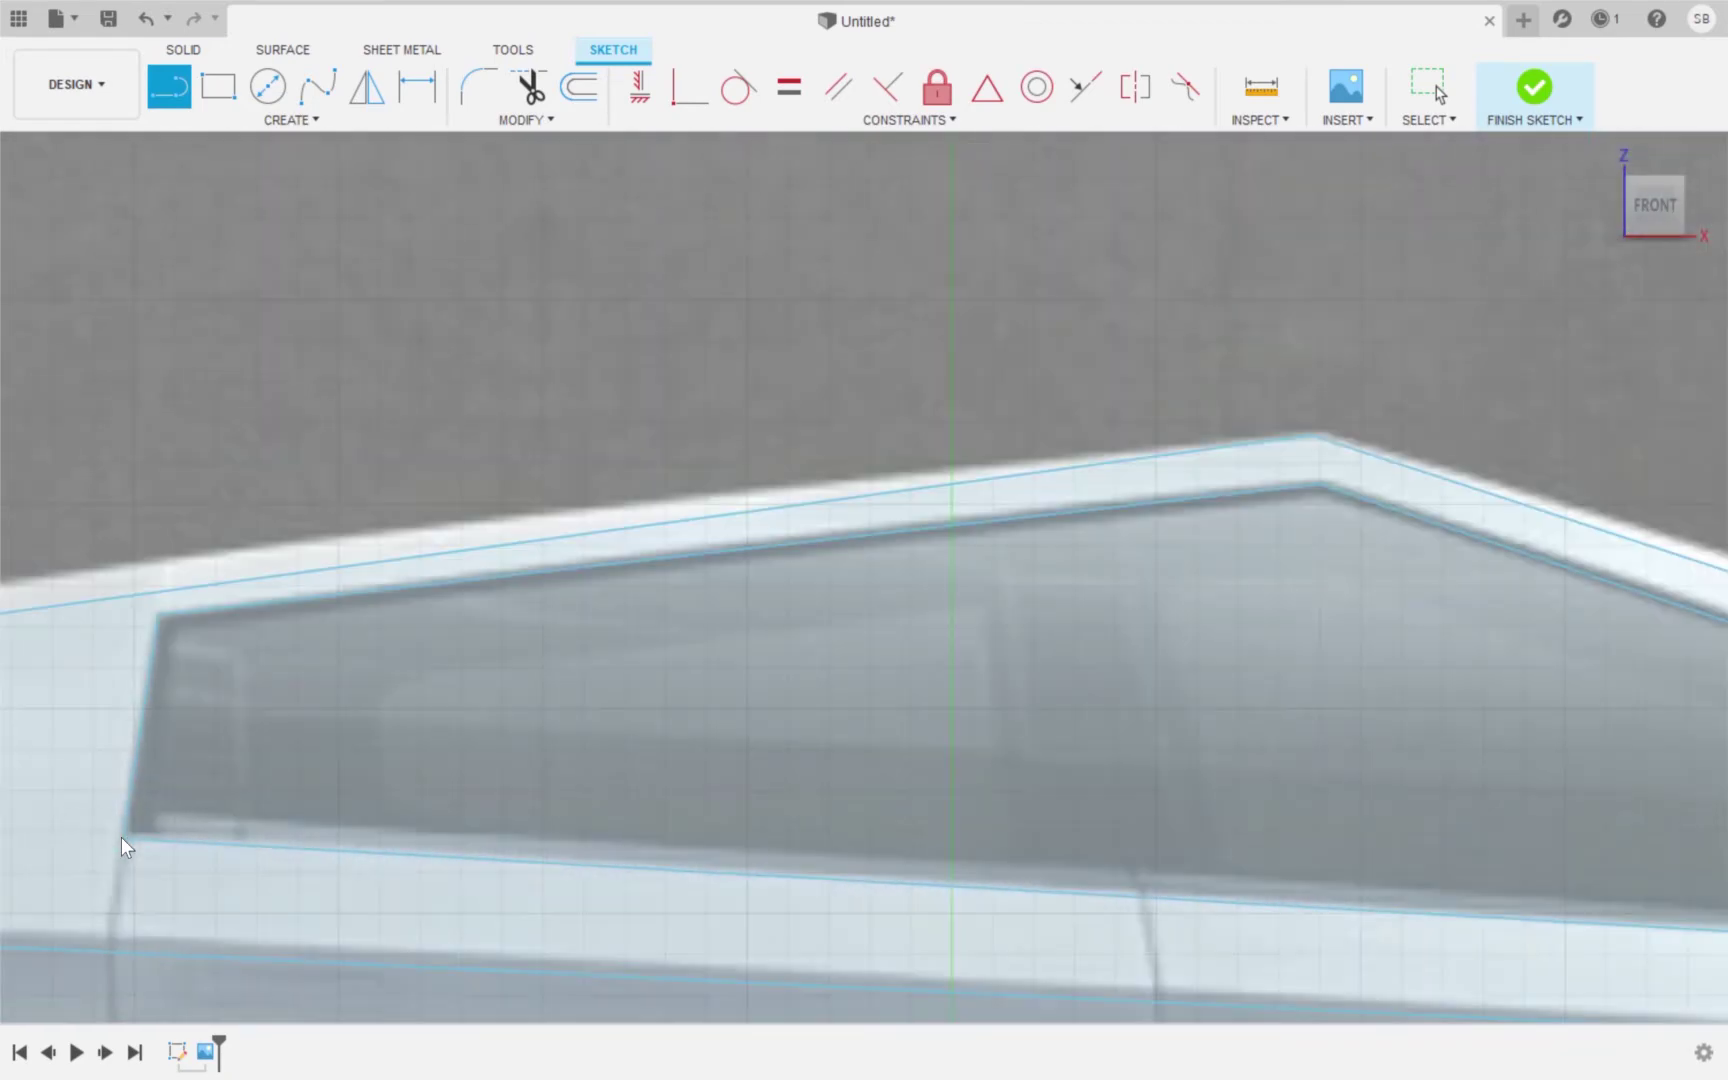
{"action": "scroll", "coordinate": [122, 837], "scroll_direction": "down", "scroll_amount": 4}
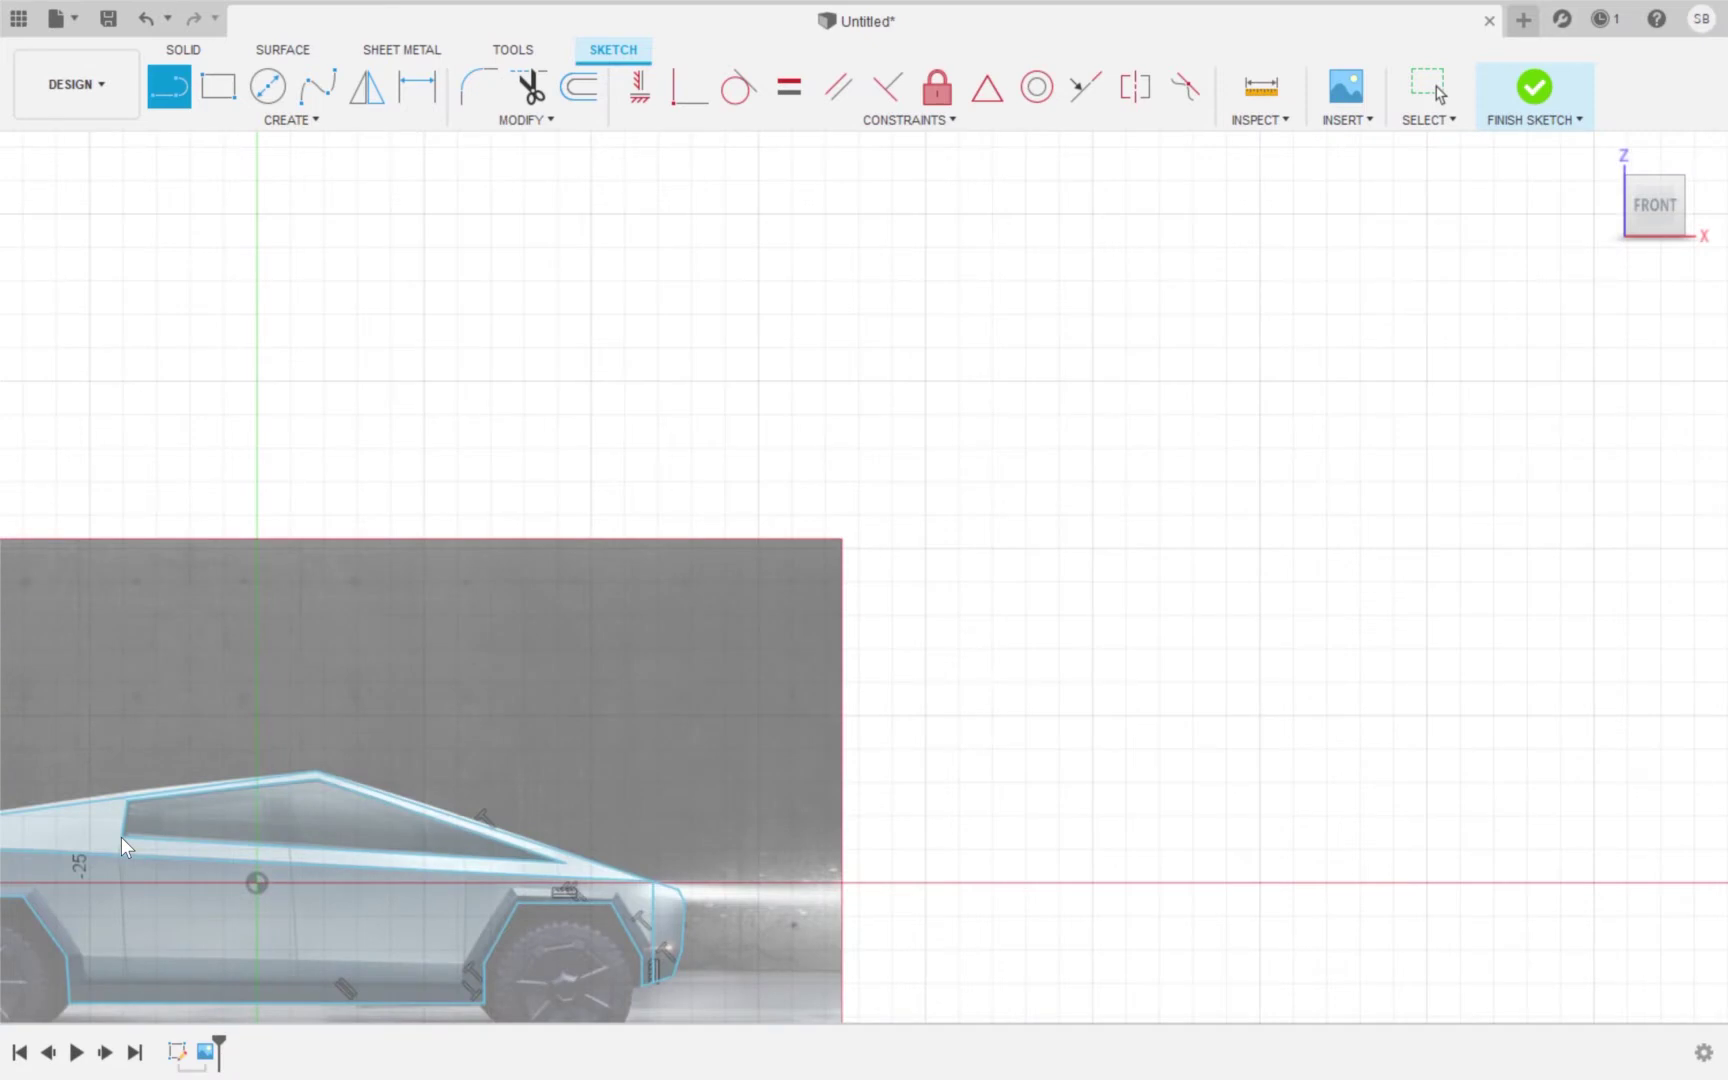
{"action": "left_click", "coordinate": [485, 1001]}
{"action": "scroll", "coordinate": [641, 987], "scroll_direction": "up", "scroll_amount": 2}
{"action": "scroll", "coordinate": [641, 987], "scroll_direction": "down", "scroll_amount": 5}
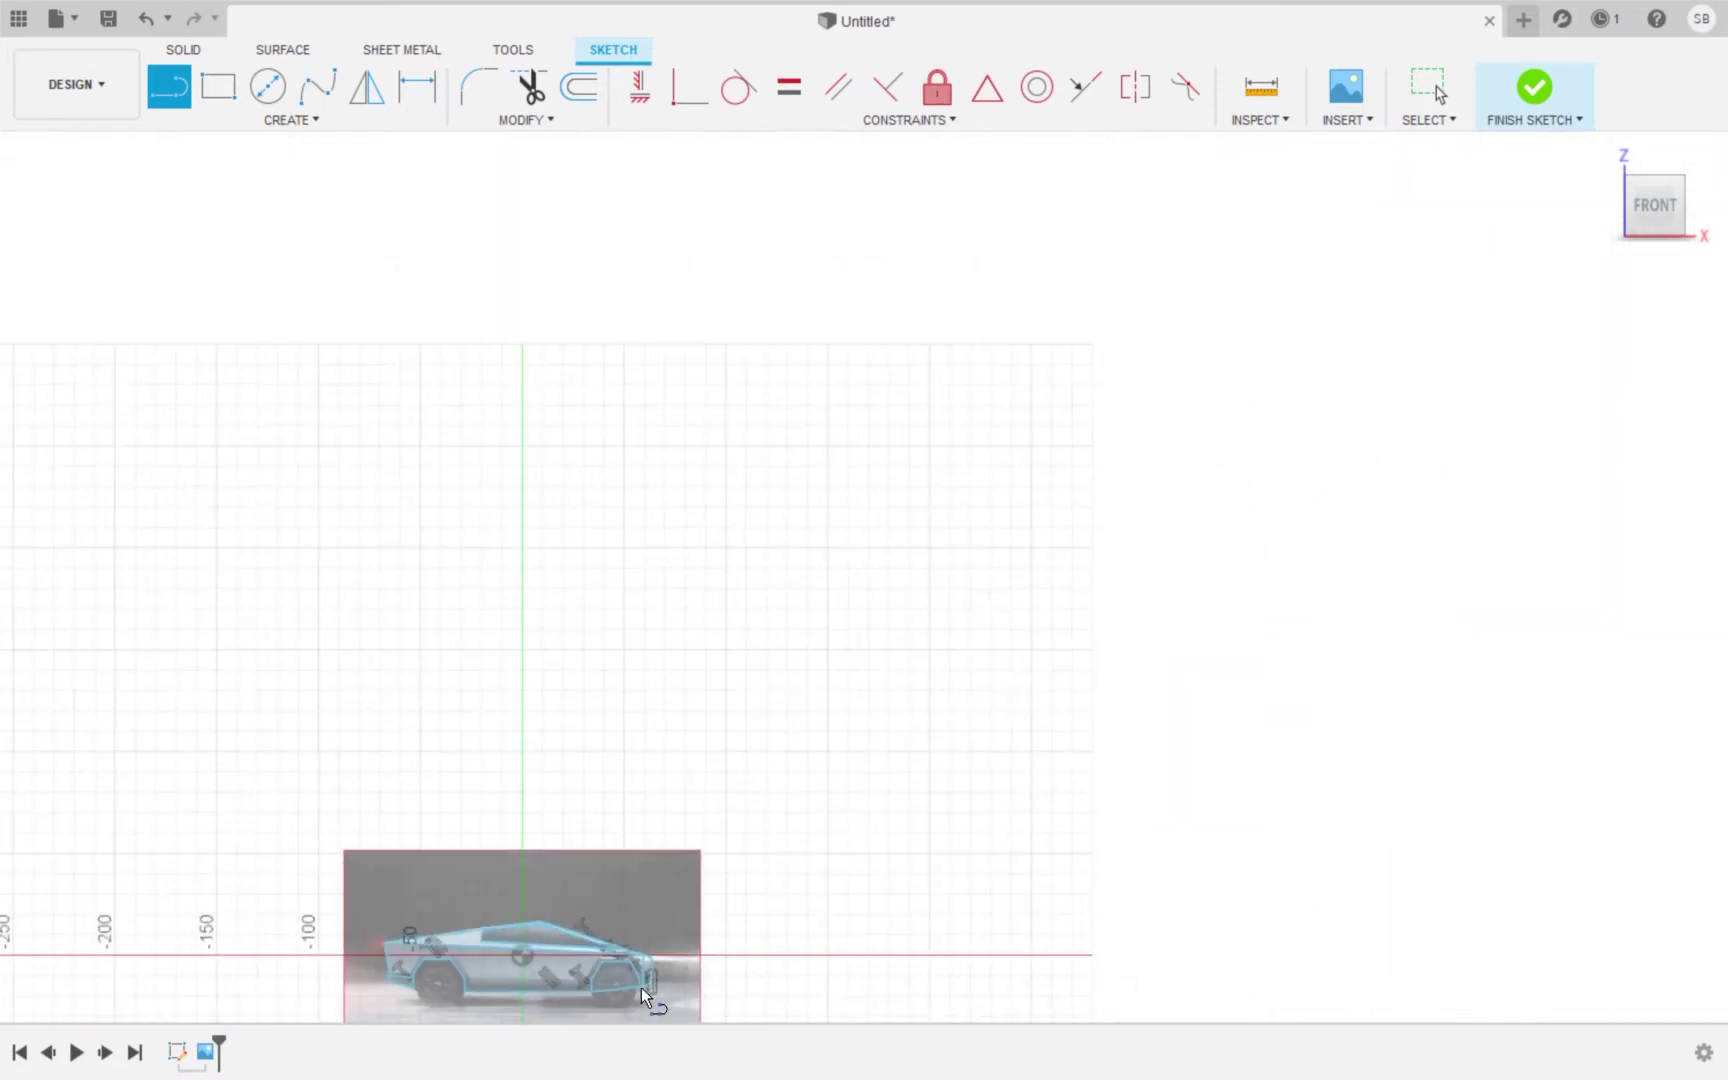
{"action": "scroll", "coordinate": [394, 1000], "scroll_direction": "up", "scroll_amount": 5}
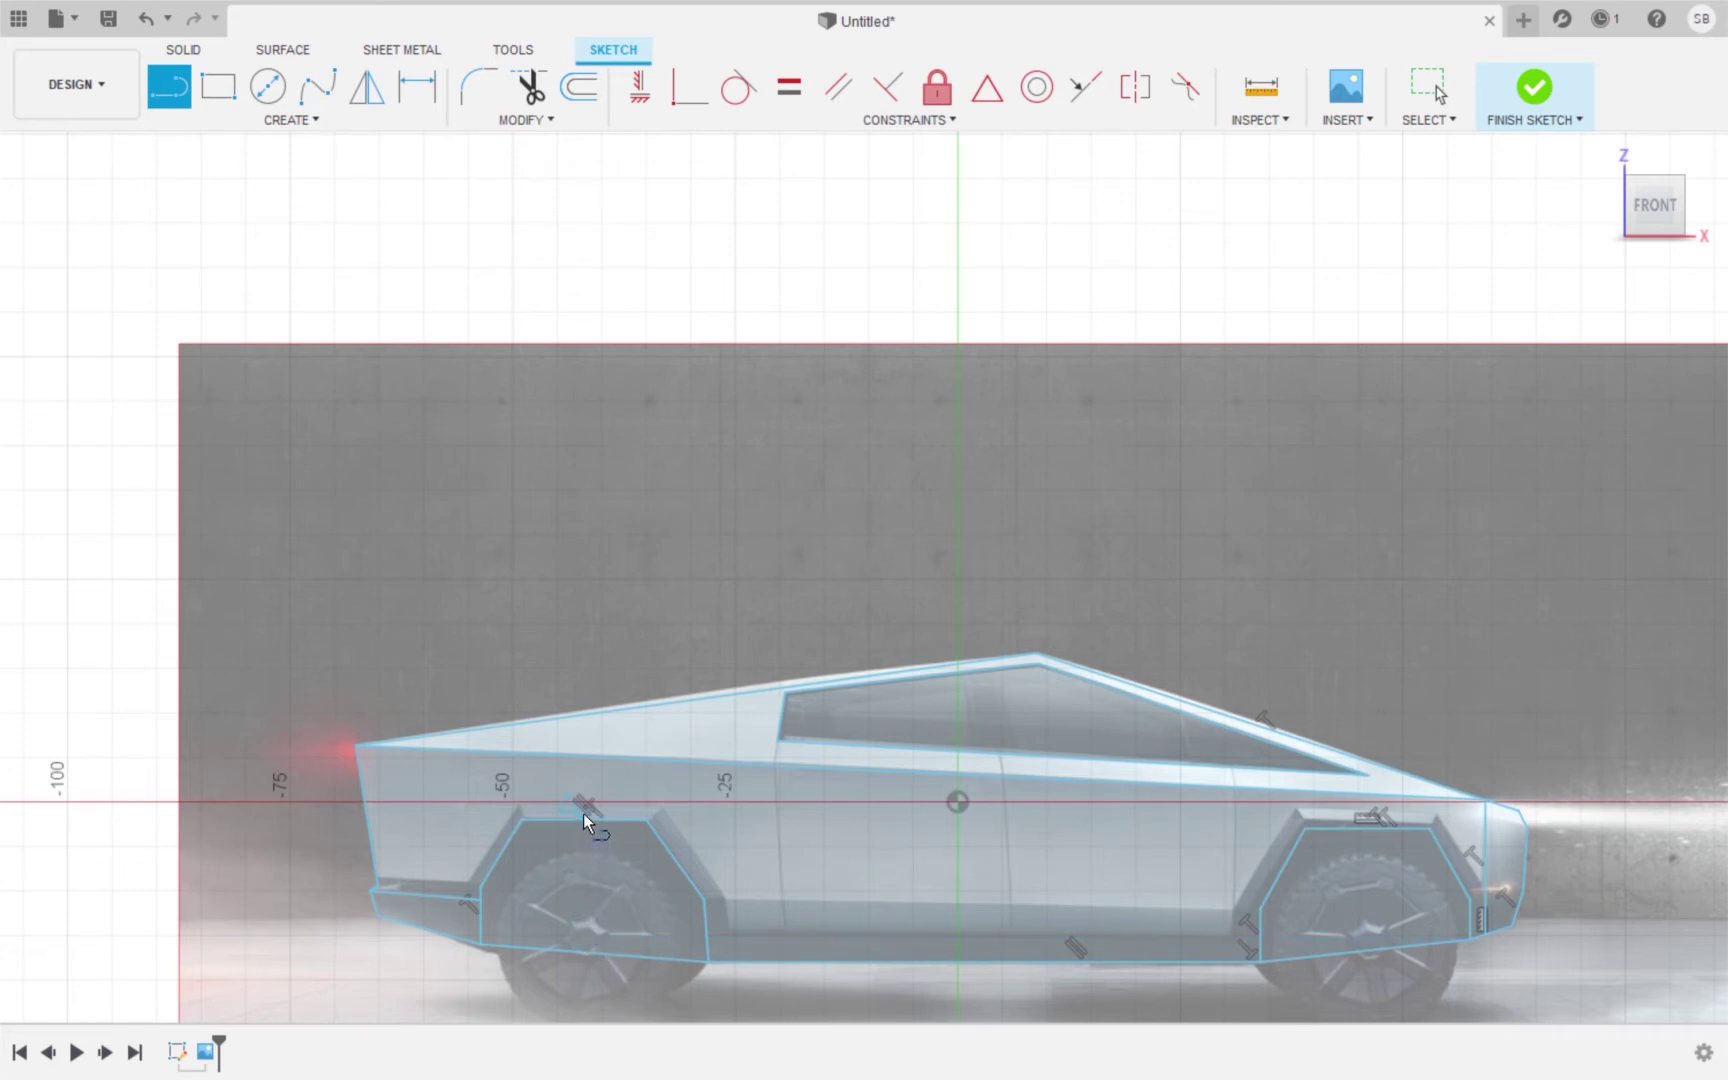
Draw a 16 mm vertical guide line from the horizontal axis down to the rear wheel's center
{"action": "scroll", "coordinate": [583, 806], "scroll_direction": "up", "scroll_amount": 8}
{"action": "scroll", "coordinate": [583, 806], "scroll_direction": "up", "scroll_amount": 5}
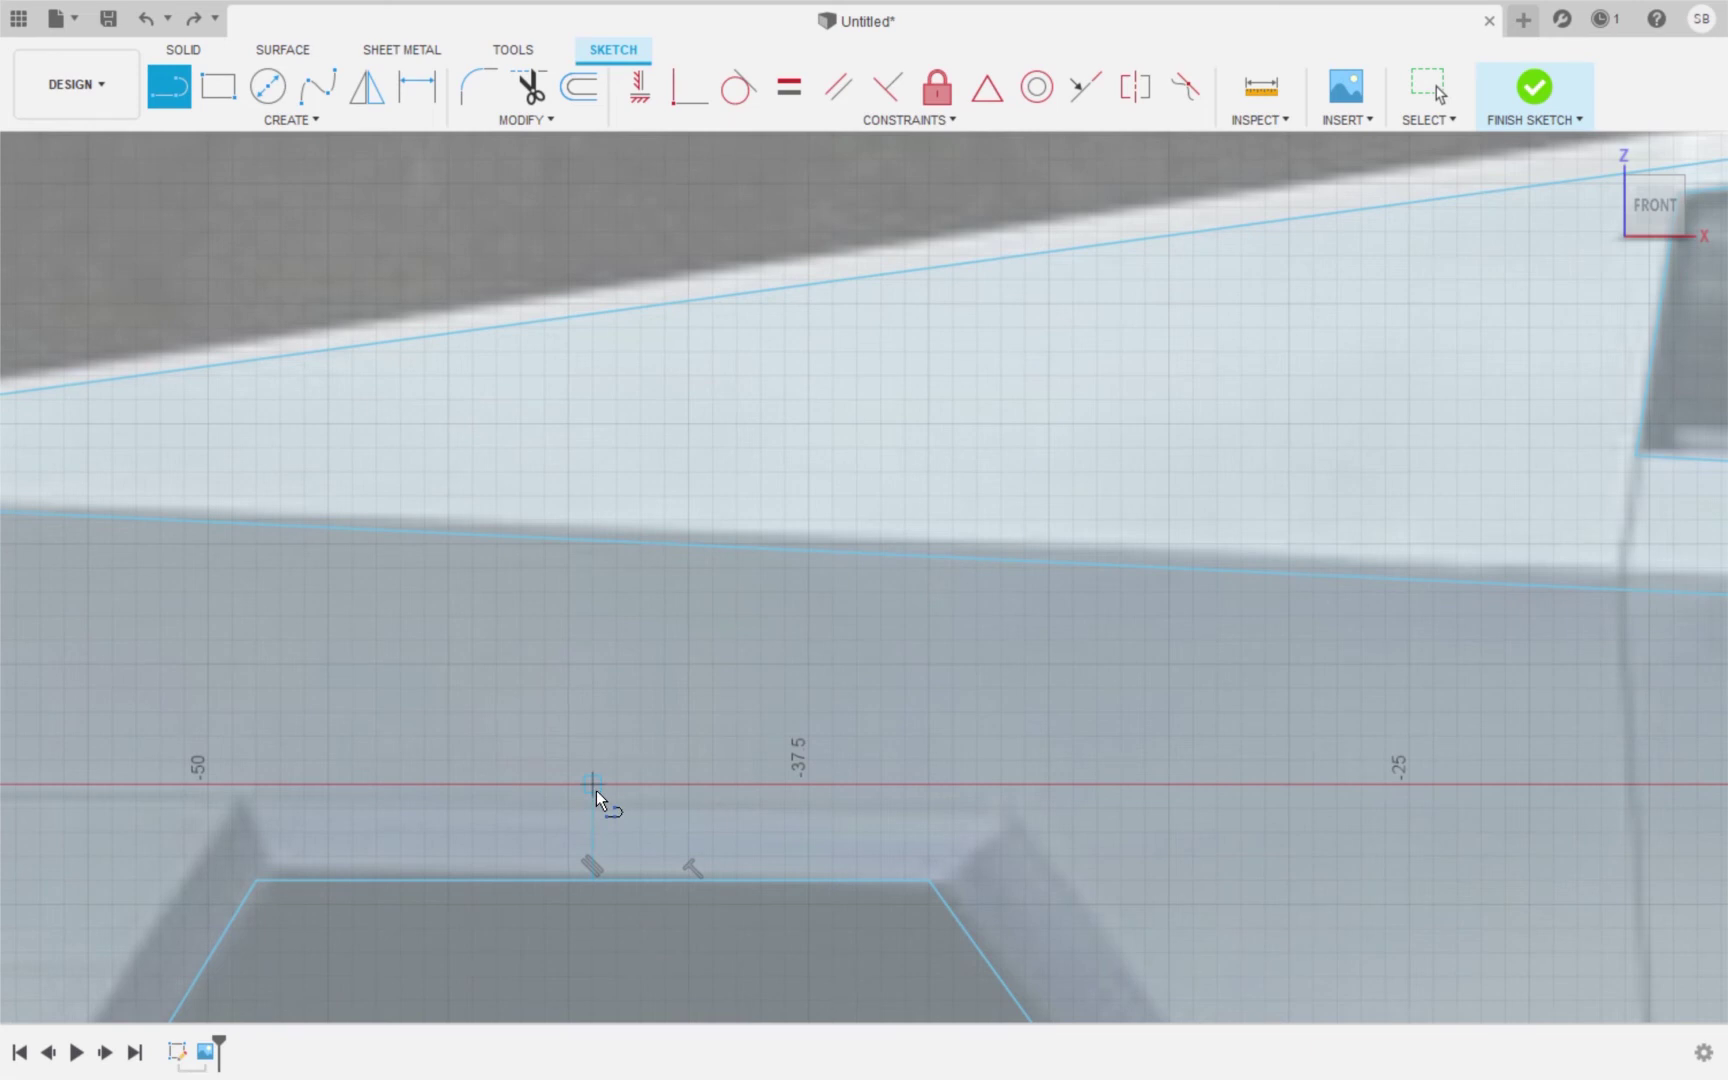
{"action": "left_click", "coordinate": [595, 790]}
{"action": "scroll", "coordinate": [597, 929], "scroll_direction": "down", "scroll_amount": 5}
{"action": "scroll", "coordinate": [597, 930], "scroll_direction": "down", "scroll_amount": 8}
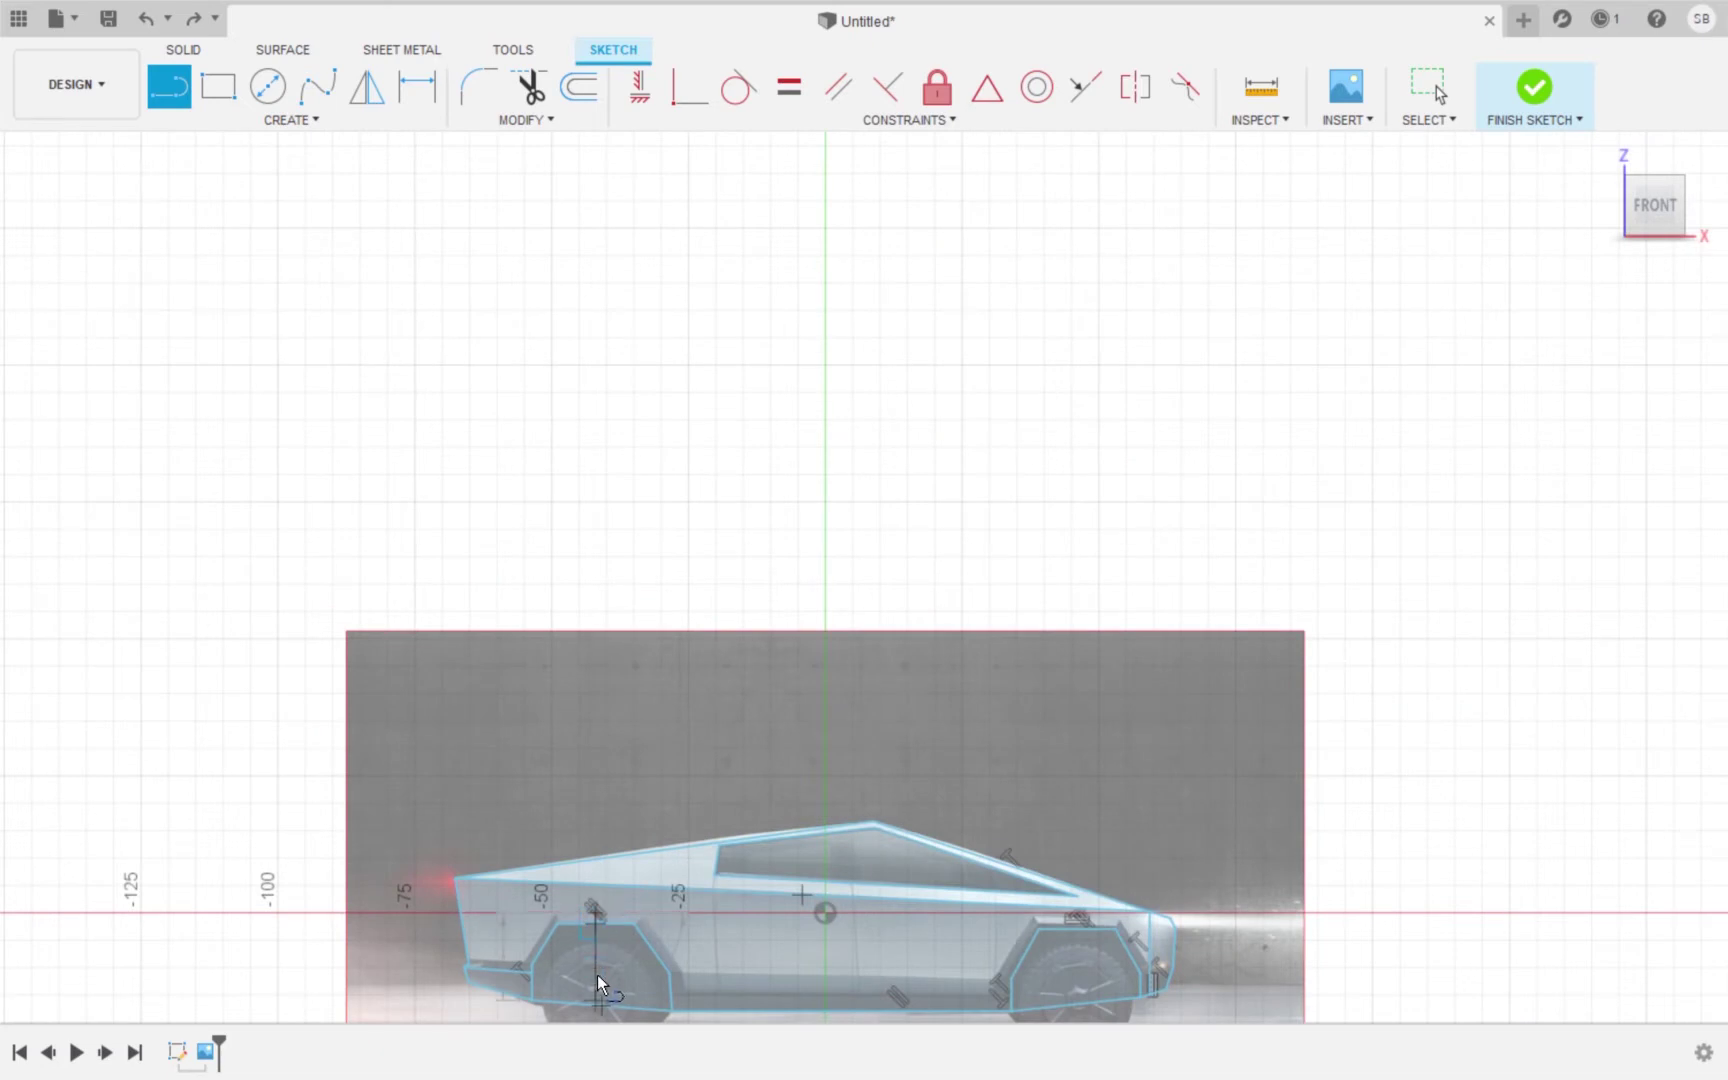
{"action": "left_click", "coordinate": [597, 973]}
{"action": "key", "text": "Escape"}
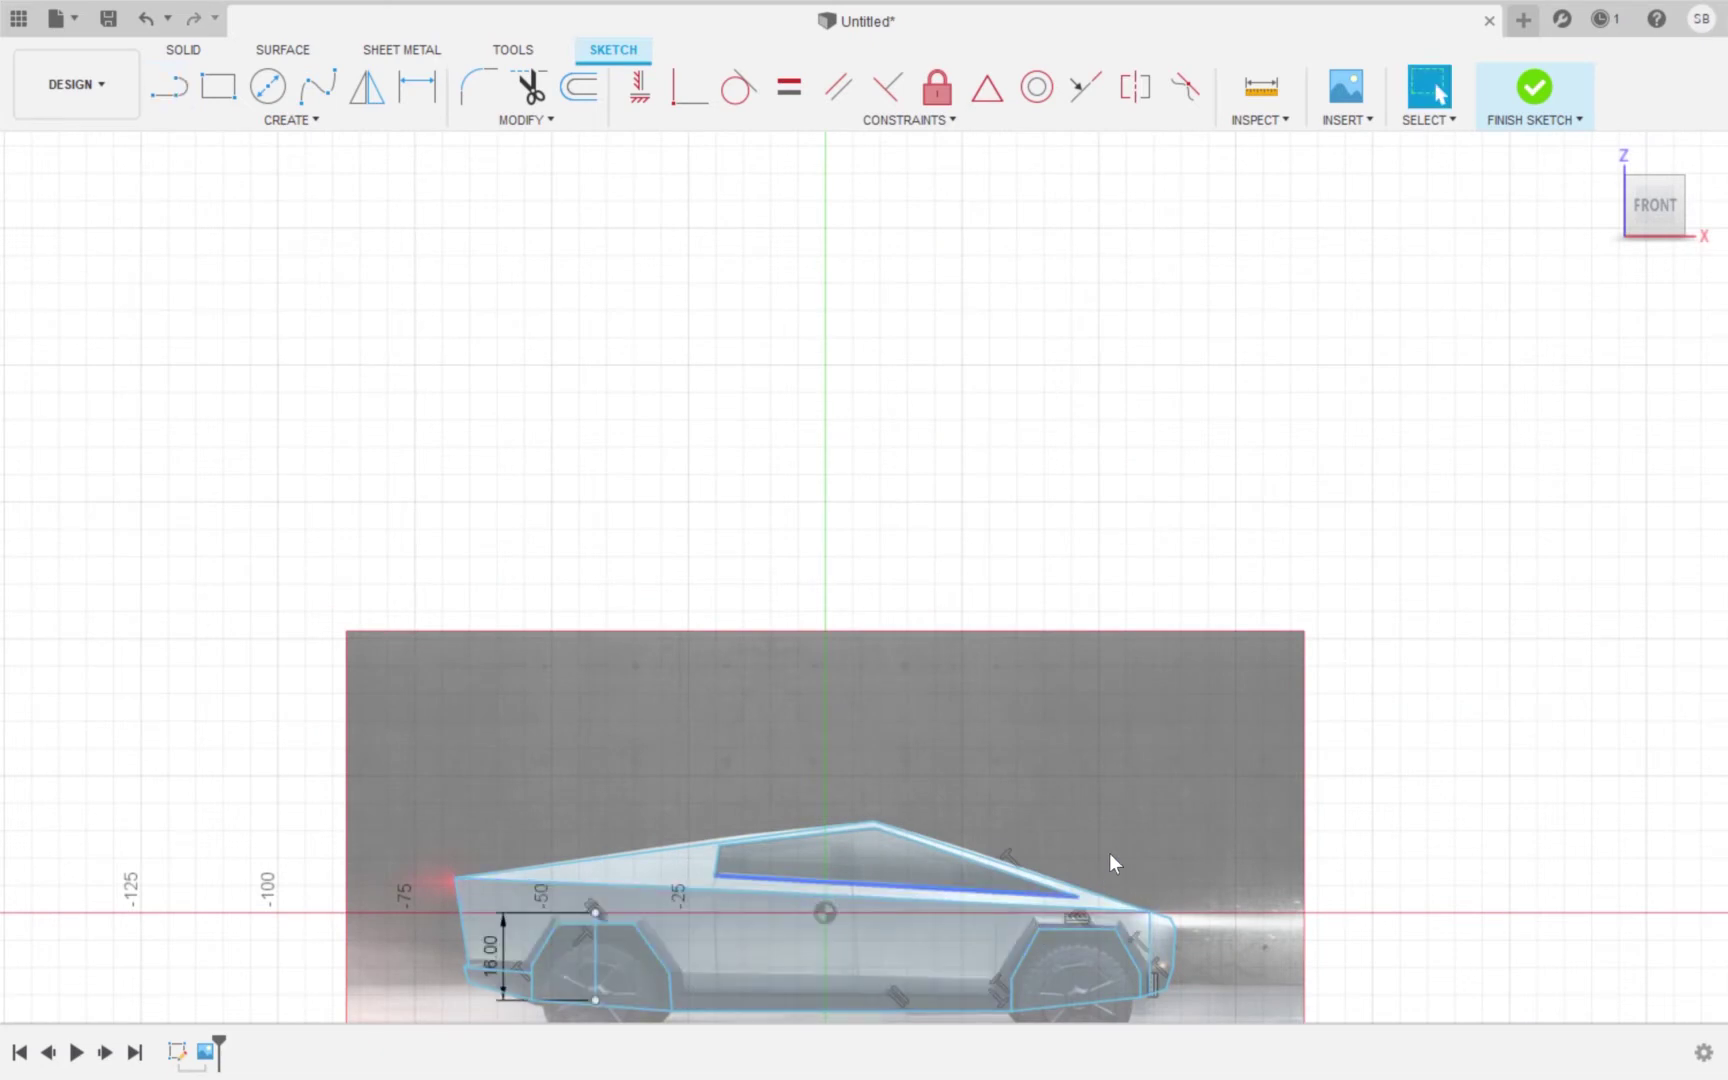
Draw a 16 mm vertical guide line from the horizontal axis down to the front wheel's center
{"action": "left_click", "coordinate": [167, 90]}
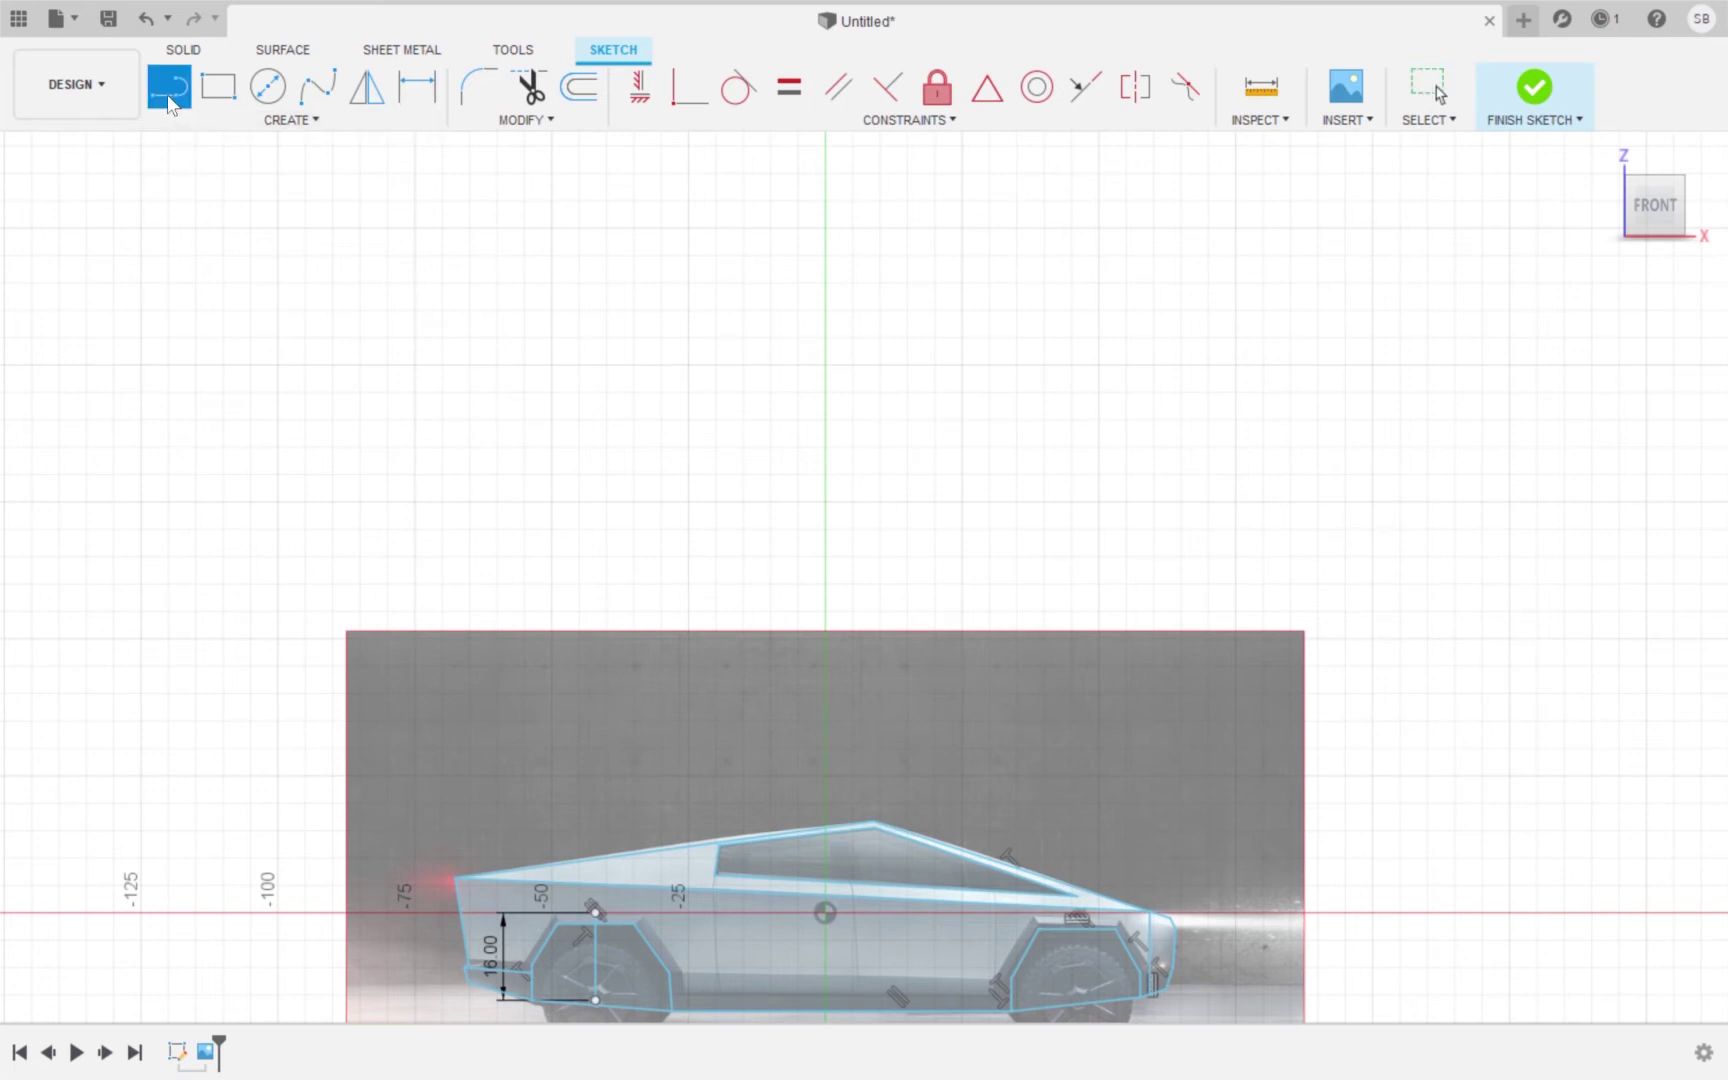
{"action": "scroll", "coordinate": [1085, 968], "scroll_direction": "up", "scroll_amount": 10}
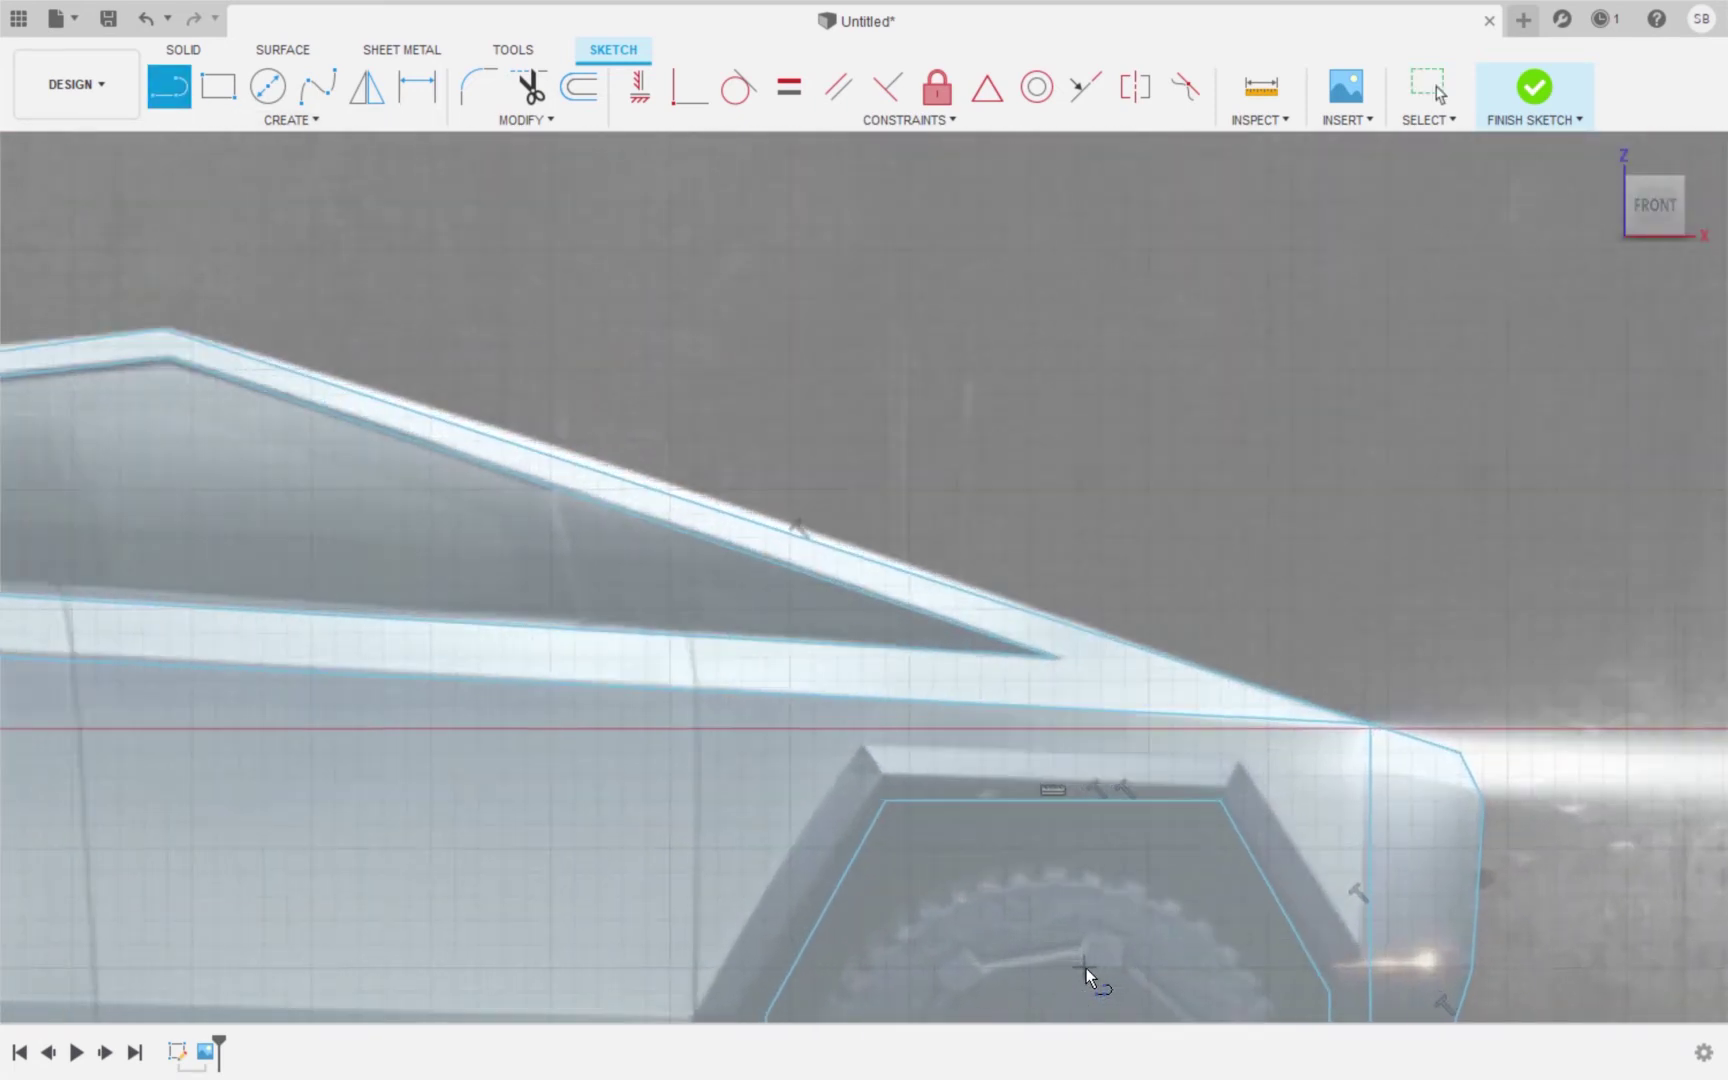
{"action": "left_click", "coordinate": [1100, 752]}
{"action": "left_click", "coordinate": [1052, 730]}
{"action": "left_click", "coordinate": [1056, 909]}
{"action": "key", "text": "Escape"}
{"action": "scroll", "coordinate": [1054, 909], "scroll_direction": "up", "scroll_amount": 2}
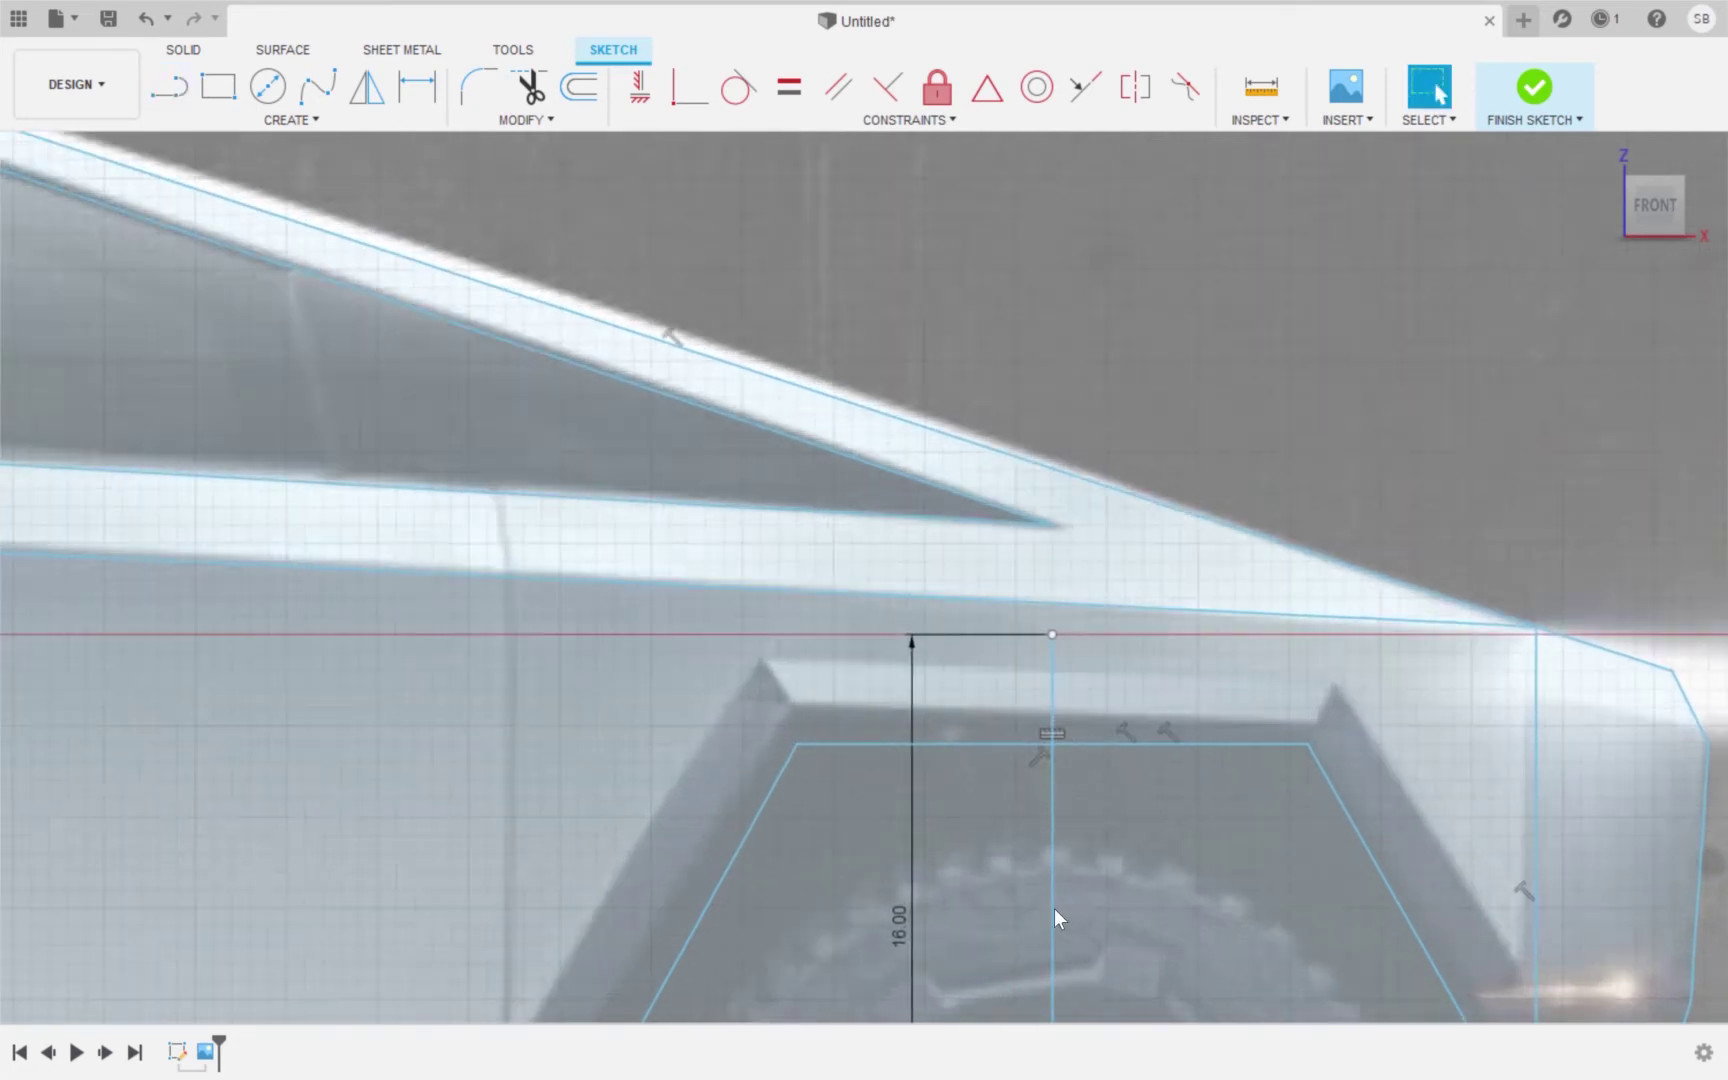
{"action": "scroll", "coordinate": [1054, 909], "scroll_direction": "down", "scroll_amount": 4}
{"action": "scroll", "coordinate": [1054, 909], "scroll_direction": "down", "scroll_amount": 3}
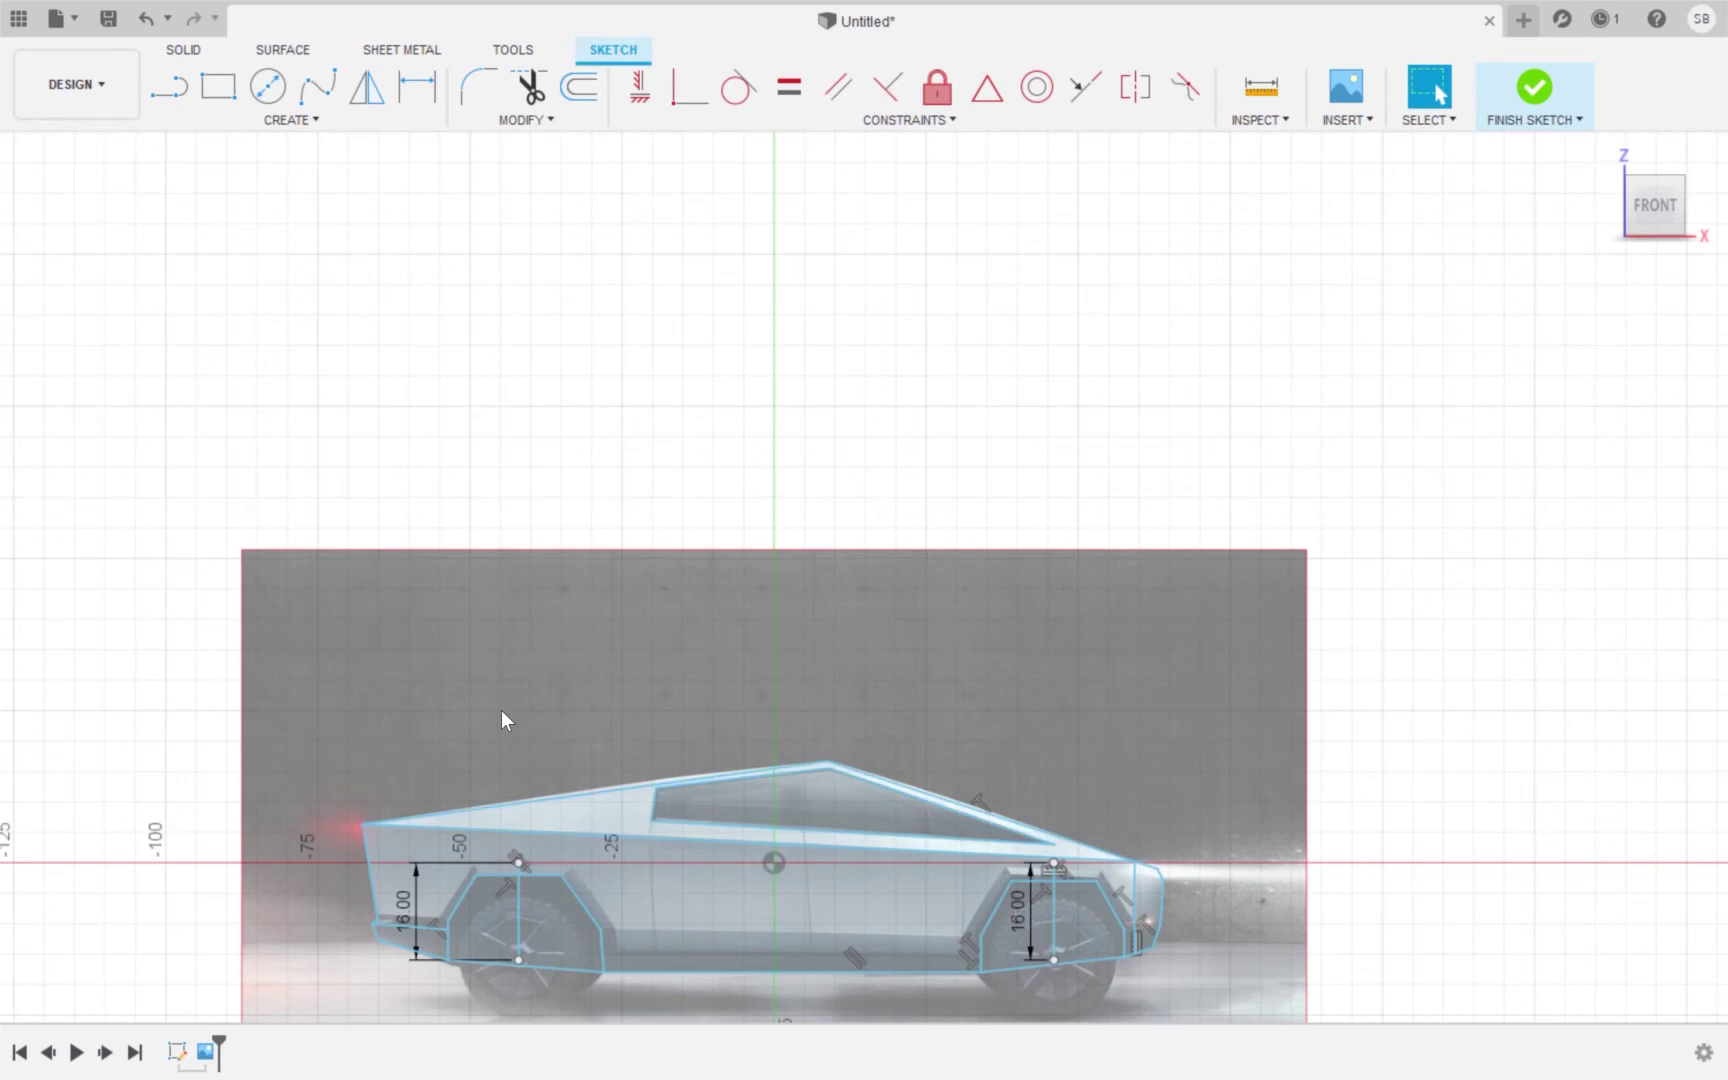
Draw a 21 mm diameter circle centered on the lower end of each guide line for the rear and front wheels
{"action": "left_click", "coordinate": [268, 88]}
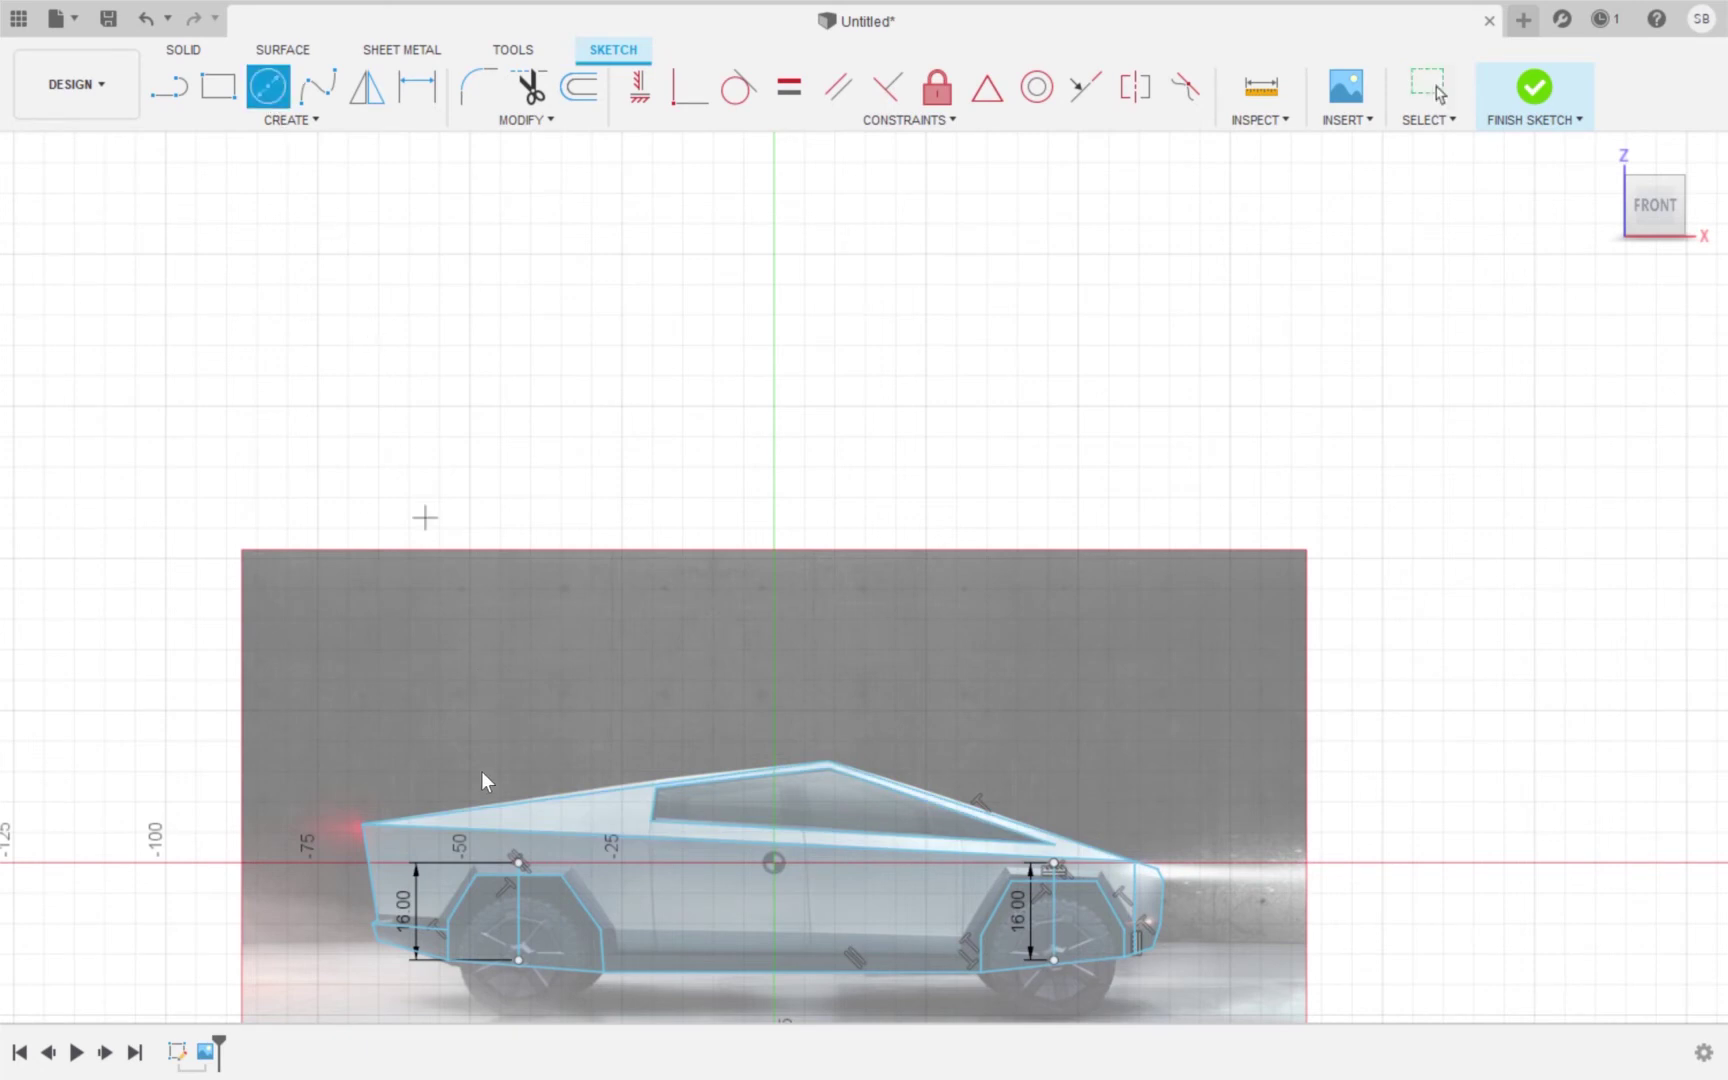
{"action": "left_click", "coordinate": [519, 961]}
{"action": "key", "text": "Return"}
{"action": "key", "text": "Escape"}
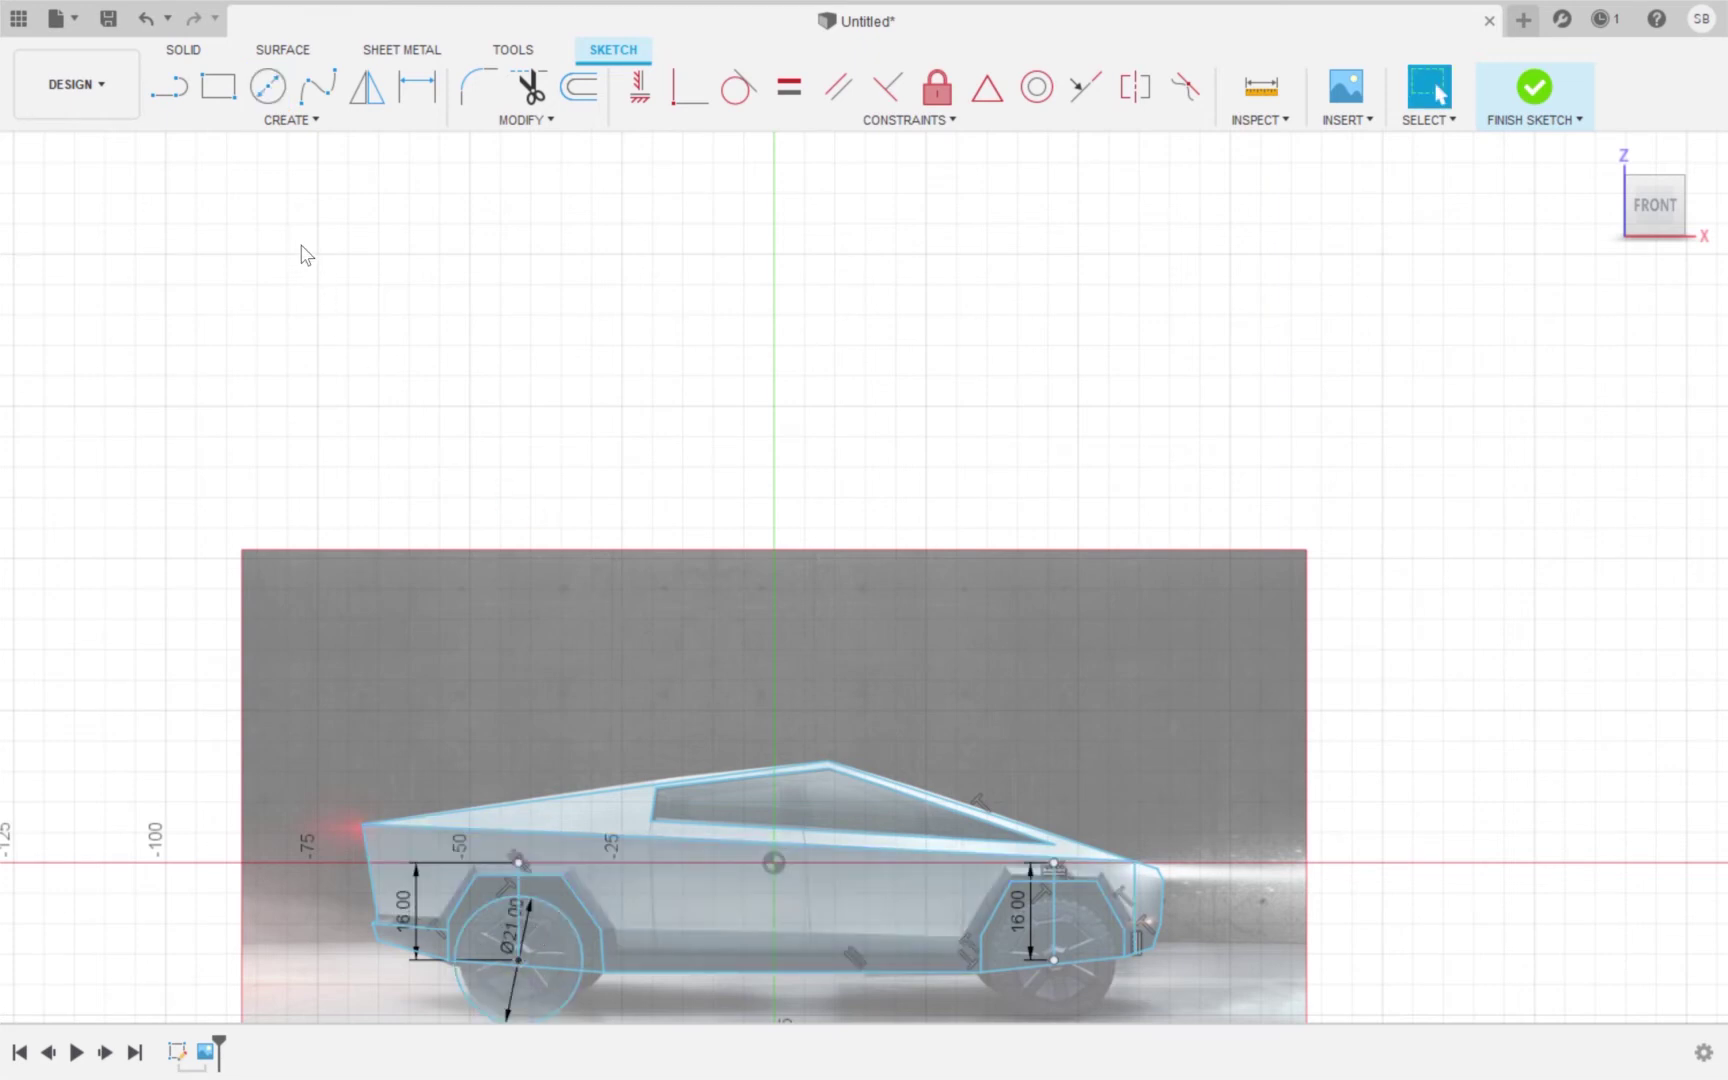
{"action": "left_click", "coordinate": [268, 86]}
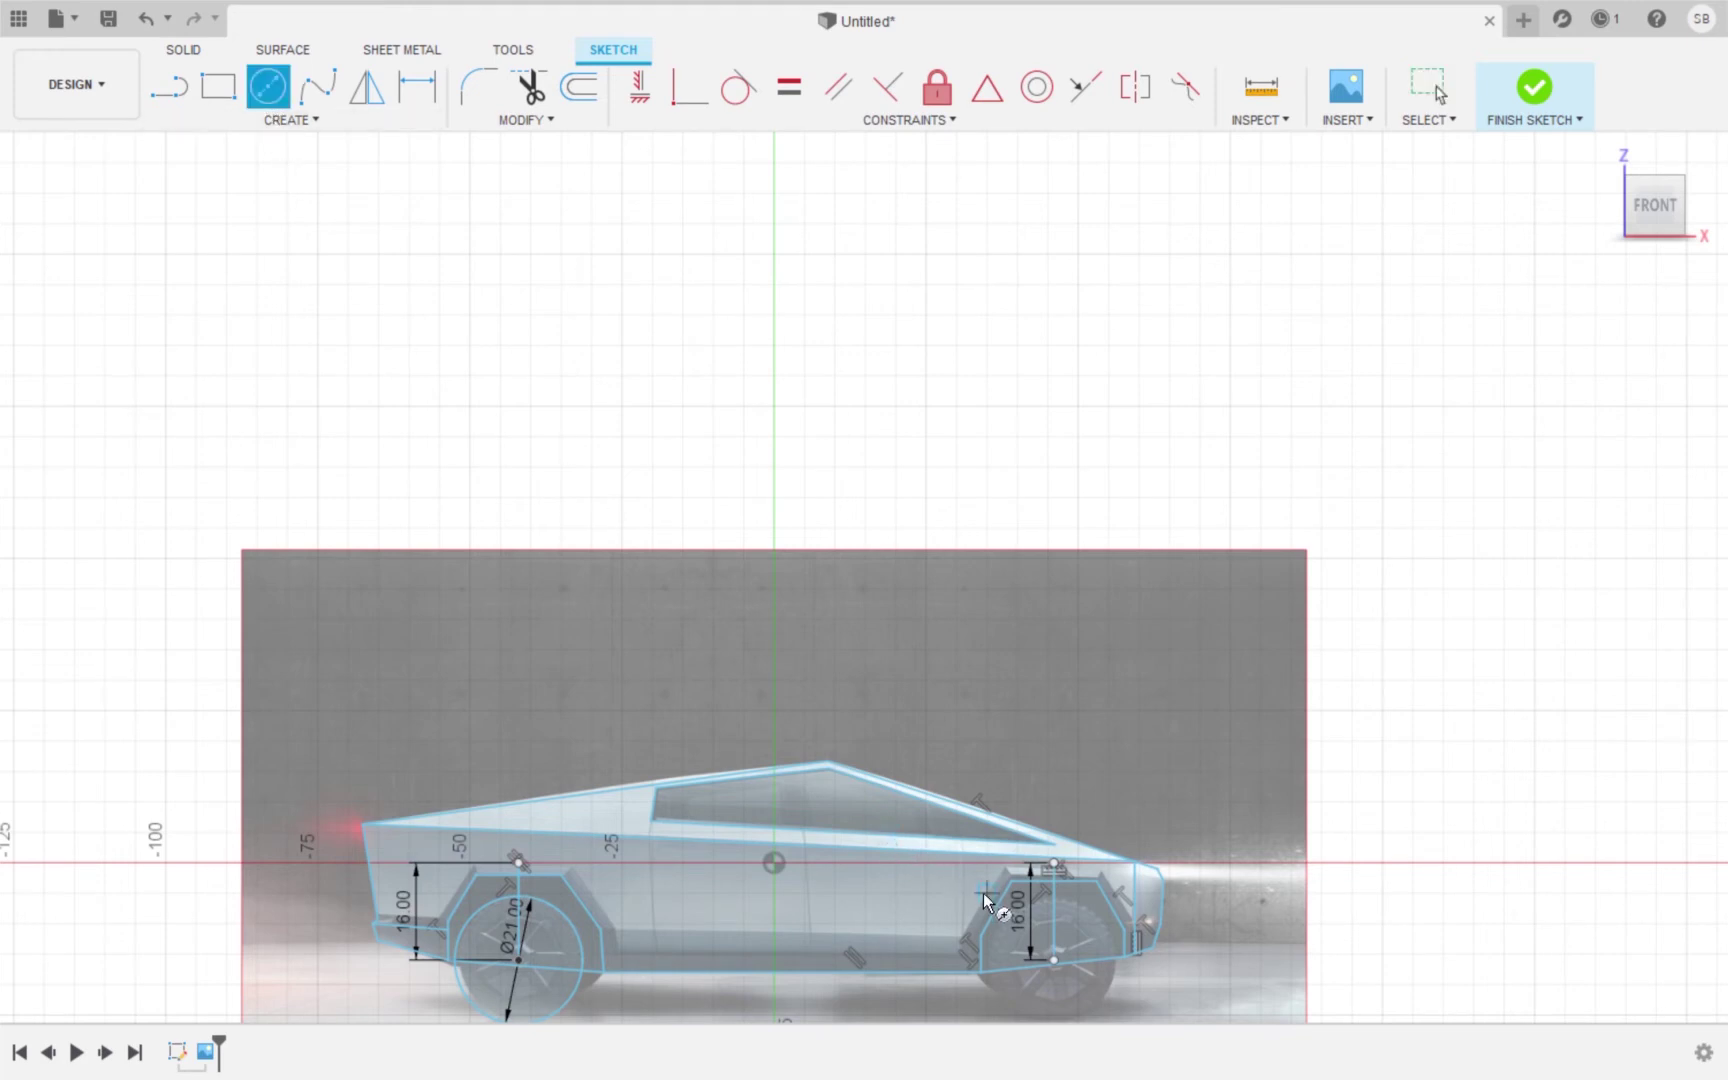
{"action": "left_click", "coordinate": [1054, 959]}
{"action": "key", "text": "Return"}
{"action": "key", "text": "Escape"}
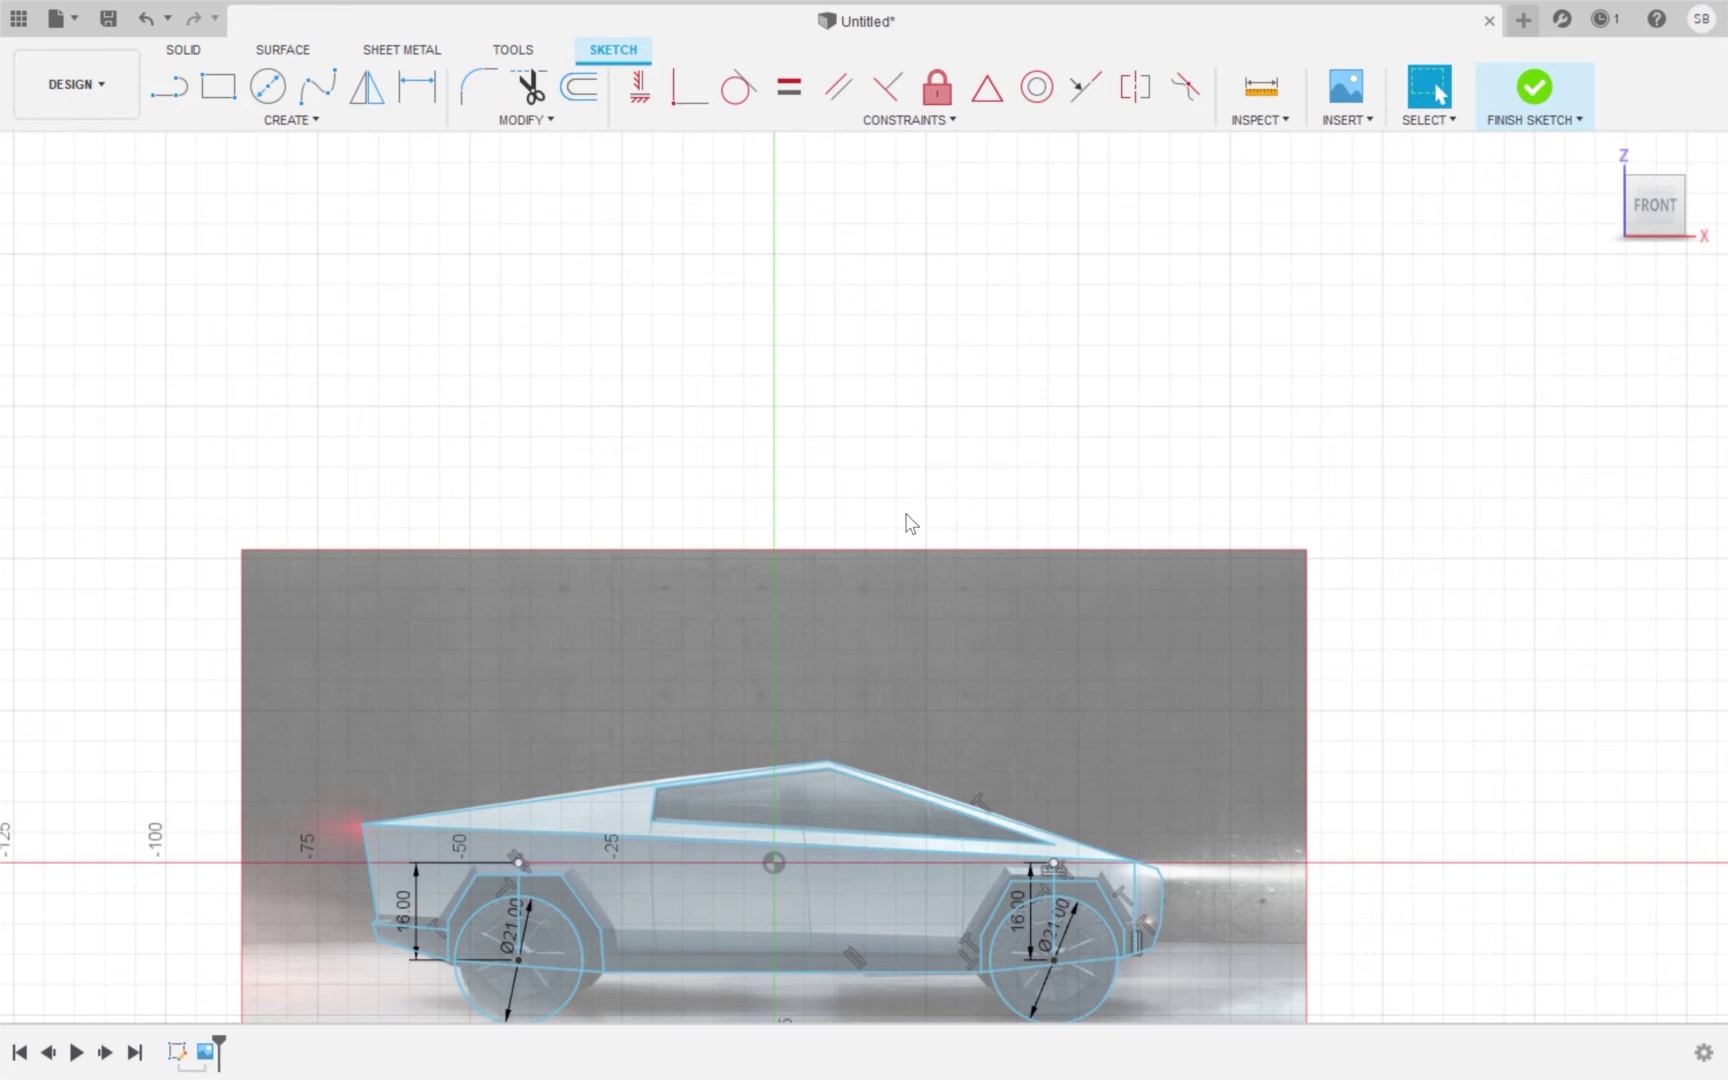
Offset the rear and front wheel circles inward by 2 mm
{"action": "left_click", "coordinate": [579, 88]}
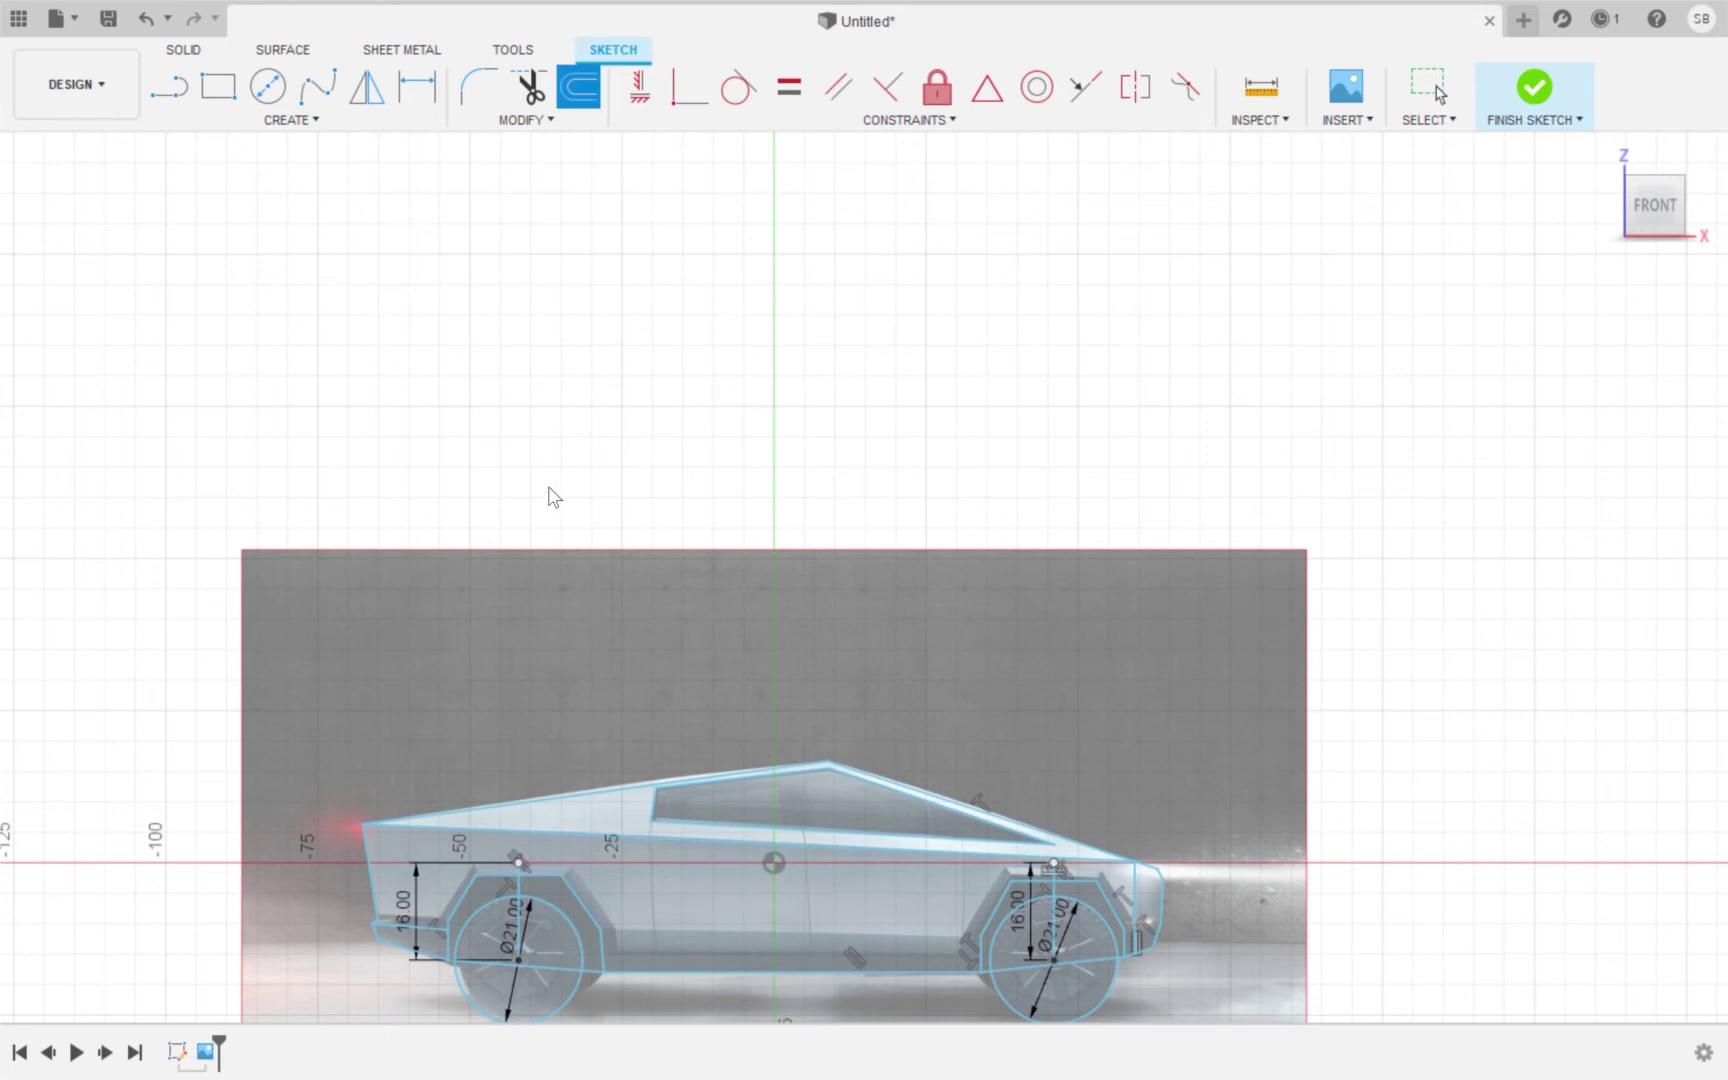
{"action": "left_click", "coordinate": [493, 903]}
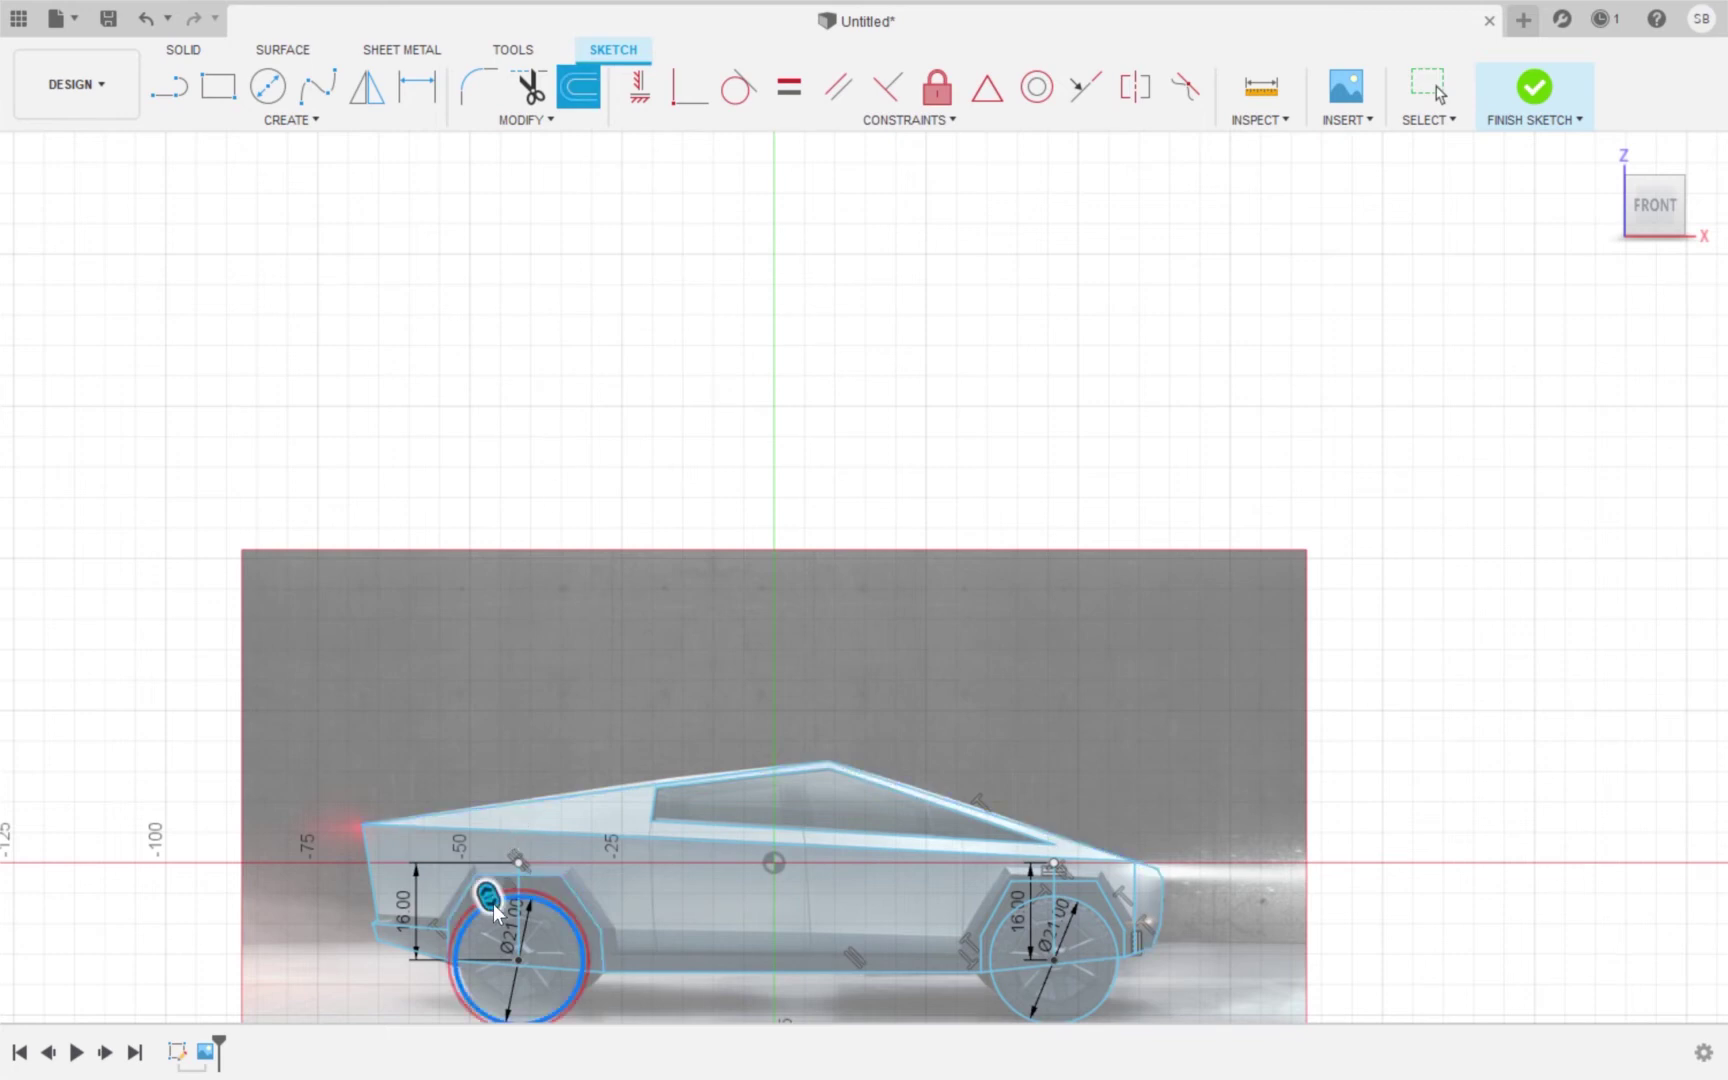
{"action": "left_click", "coordinate": [572, 945]}
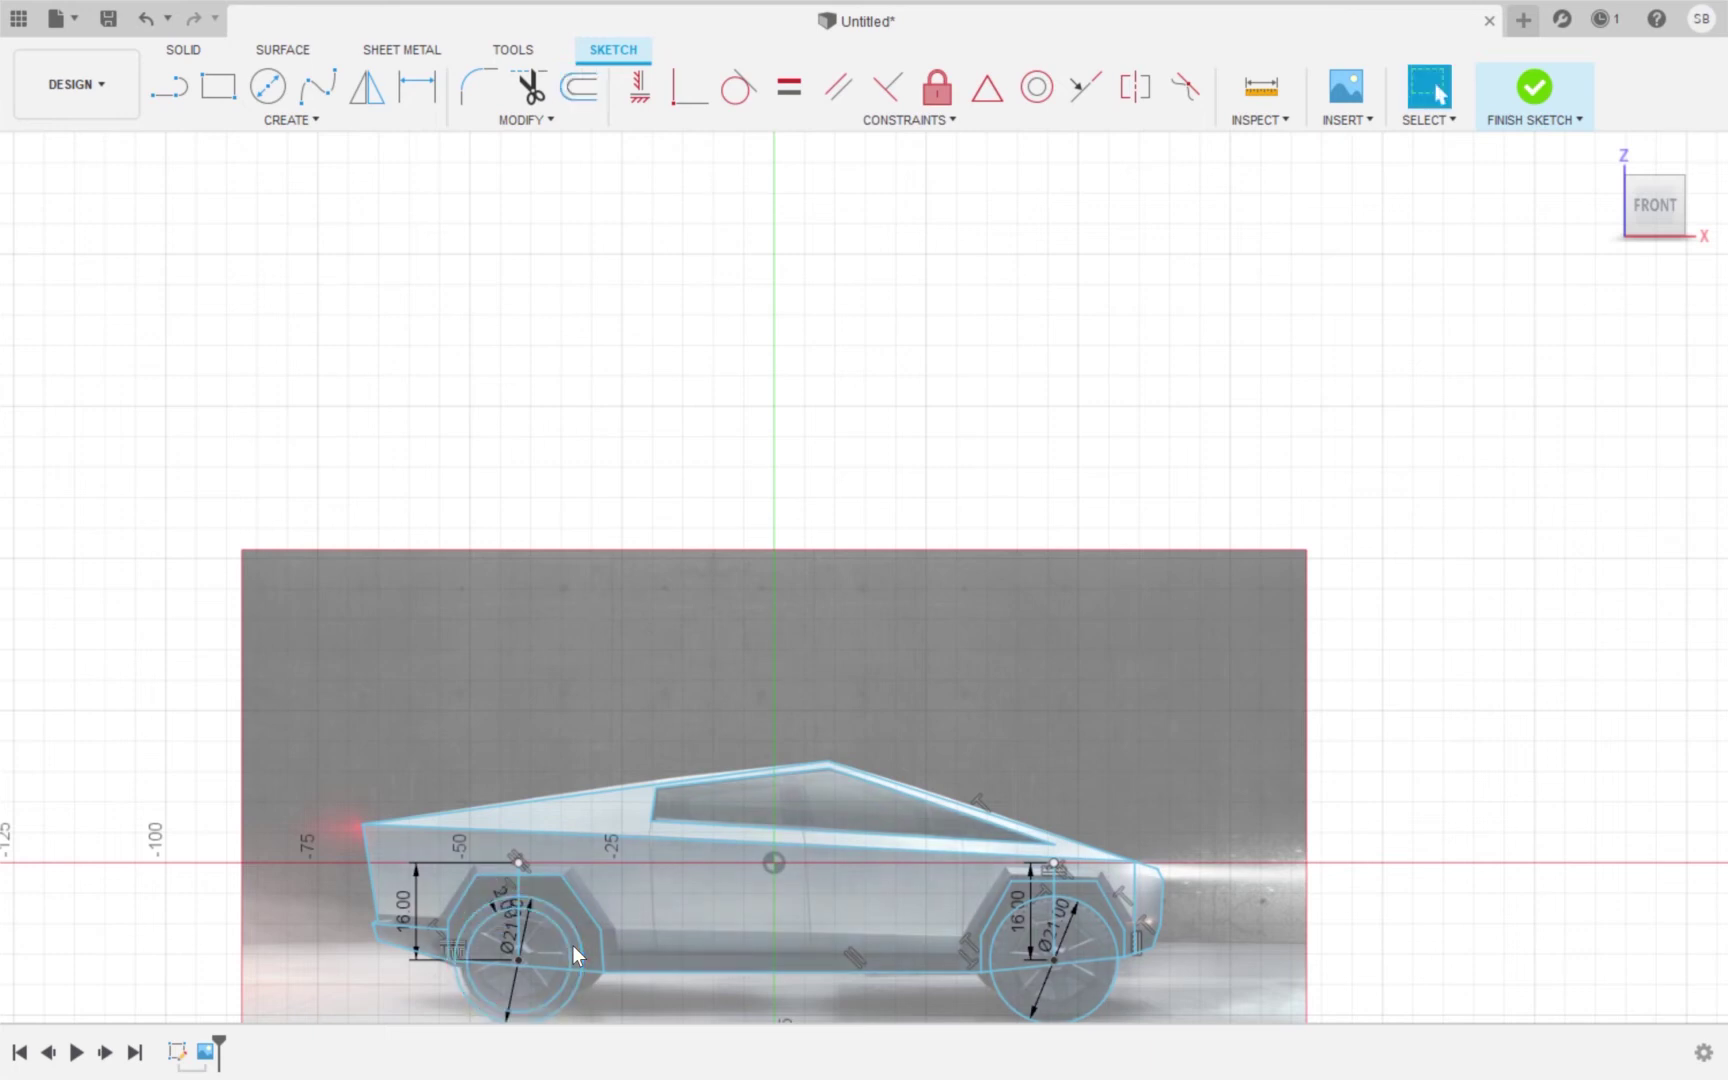
{"action": "left_click", "coordinate": [1031, 900]}
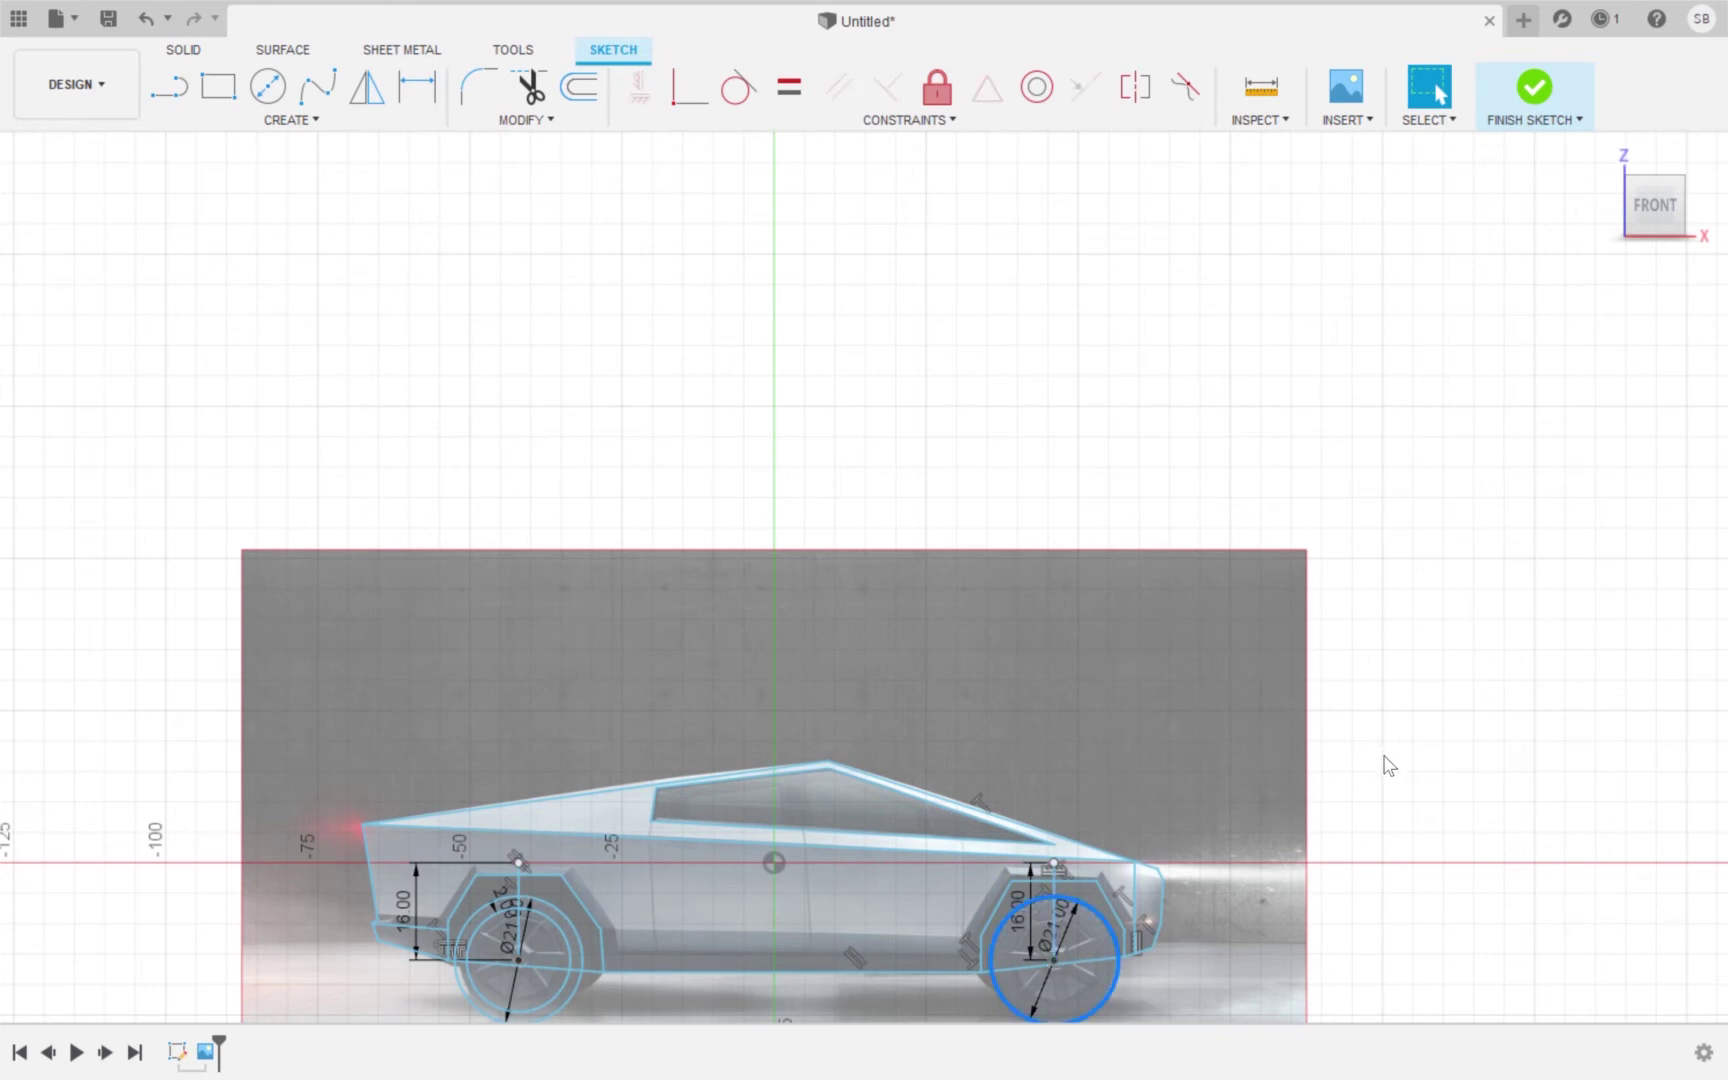
{"action": "left_click", "coordinate": [584, 92]}
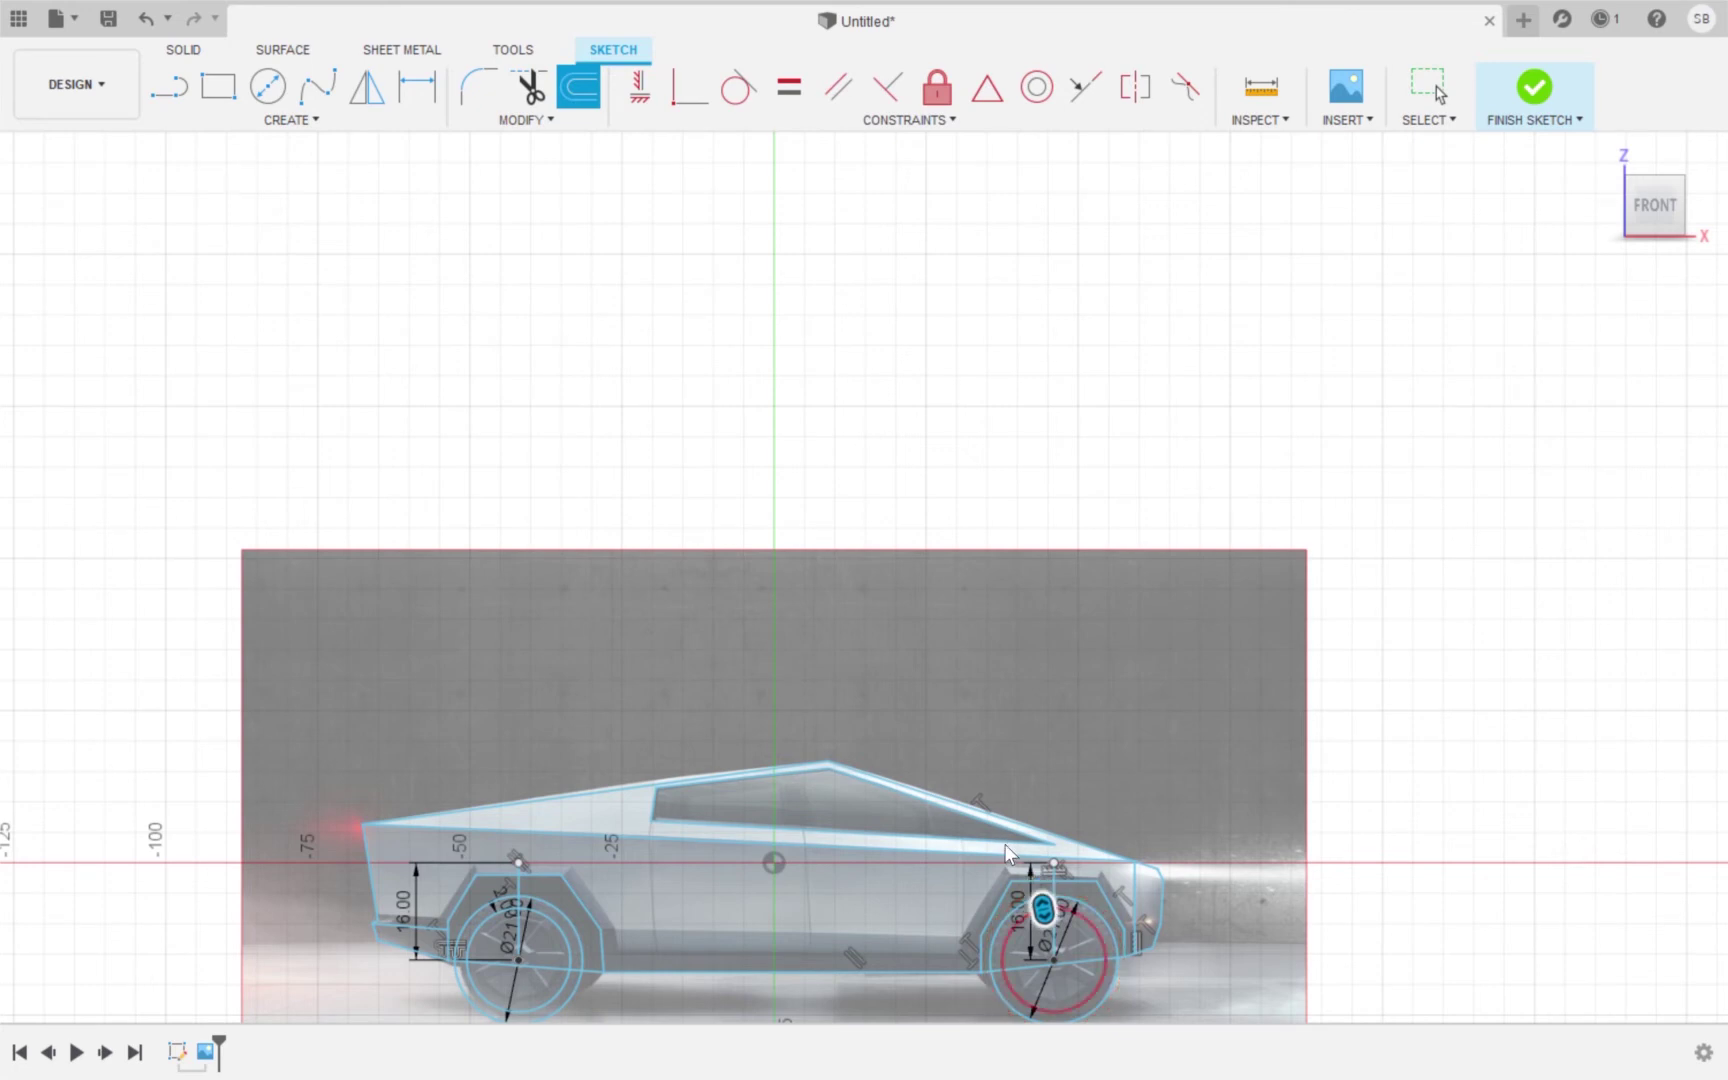
{"action": "key", "text": "Return"}
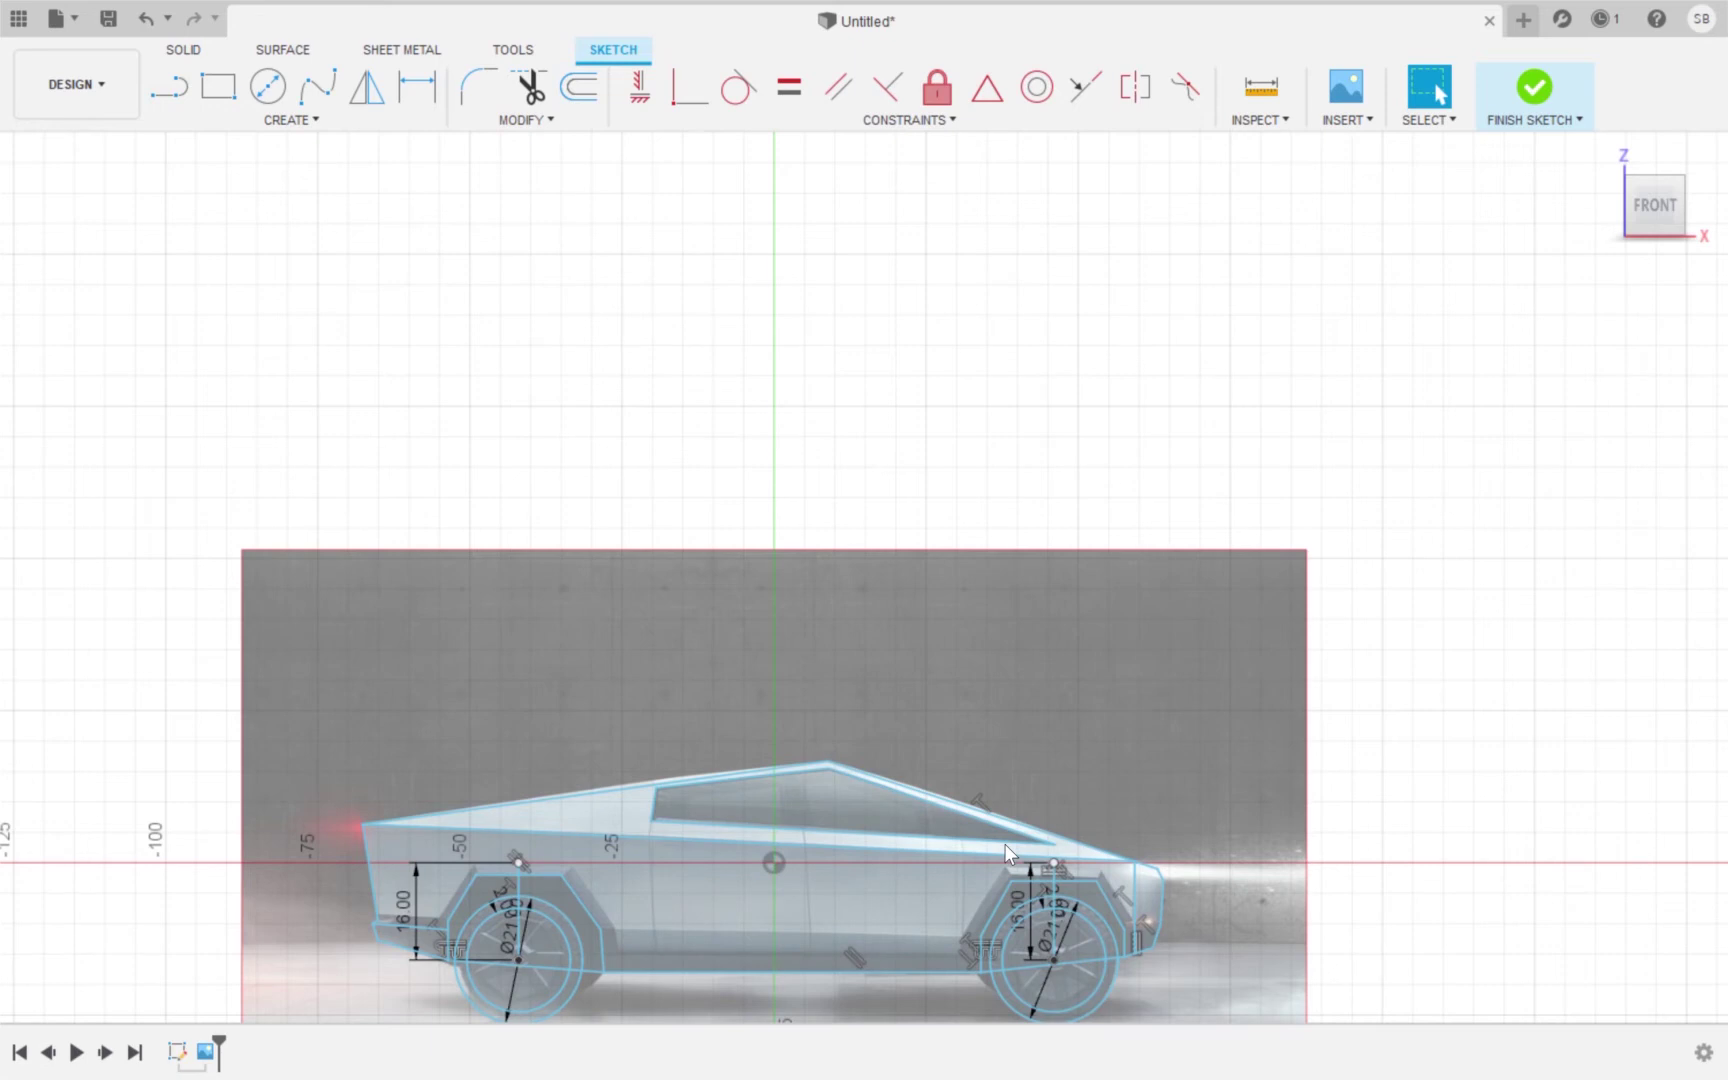
Trim away all segments of the vertical guide line at the rear wheel
{"action": "left_click", "coordinate": [529, 90]}
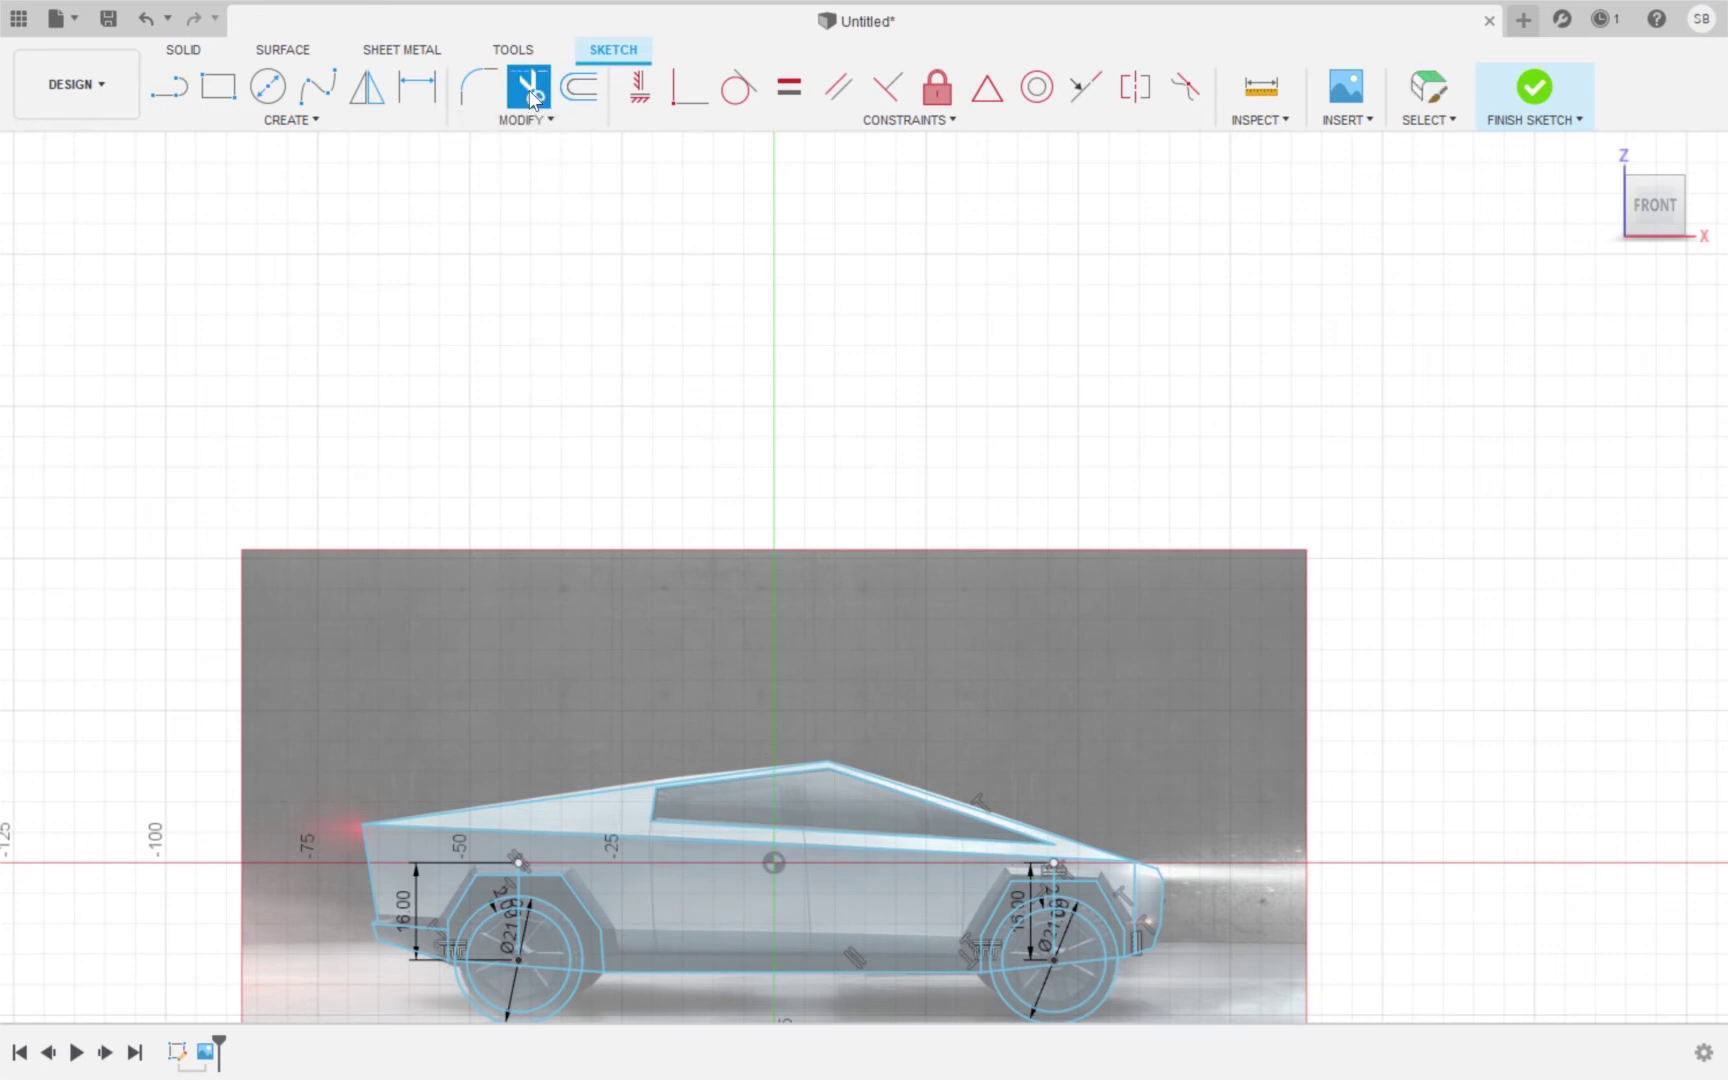
{"action": "left_click", "coordinate": [518, 938]}
{"action": "left_click", "coordinate": [520, 903]}
{"action": "scroll", "coordinate": [522, 884], "scroll_direction": "up", "scroll_amount": 5}
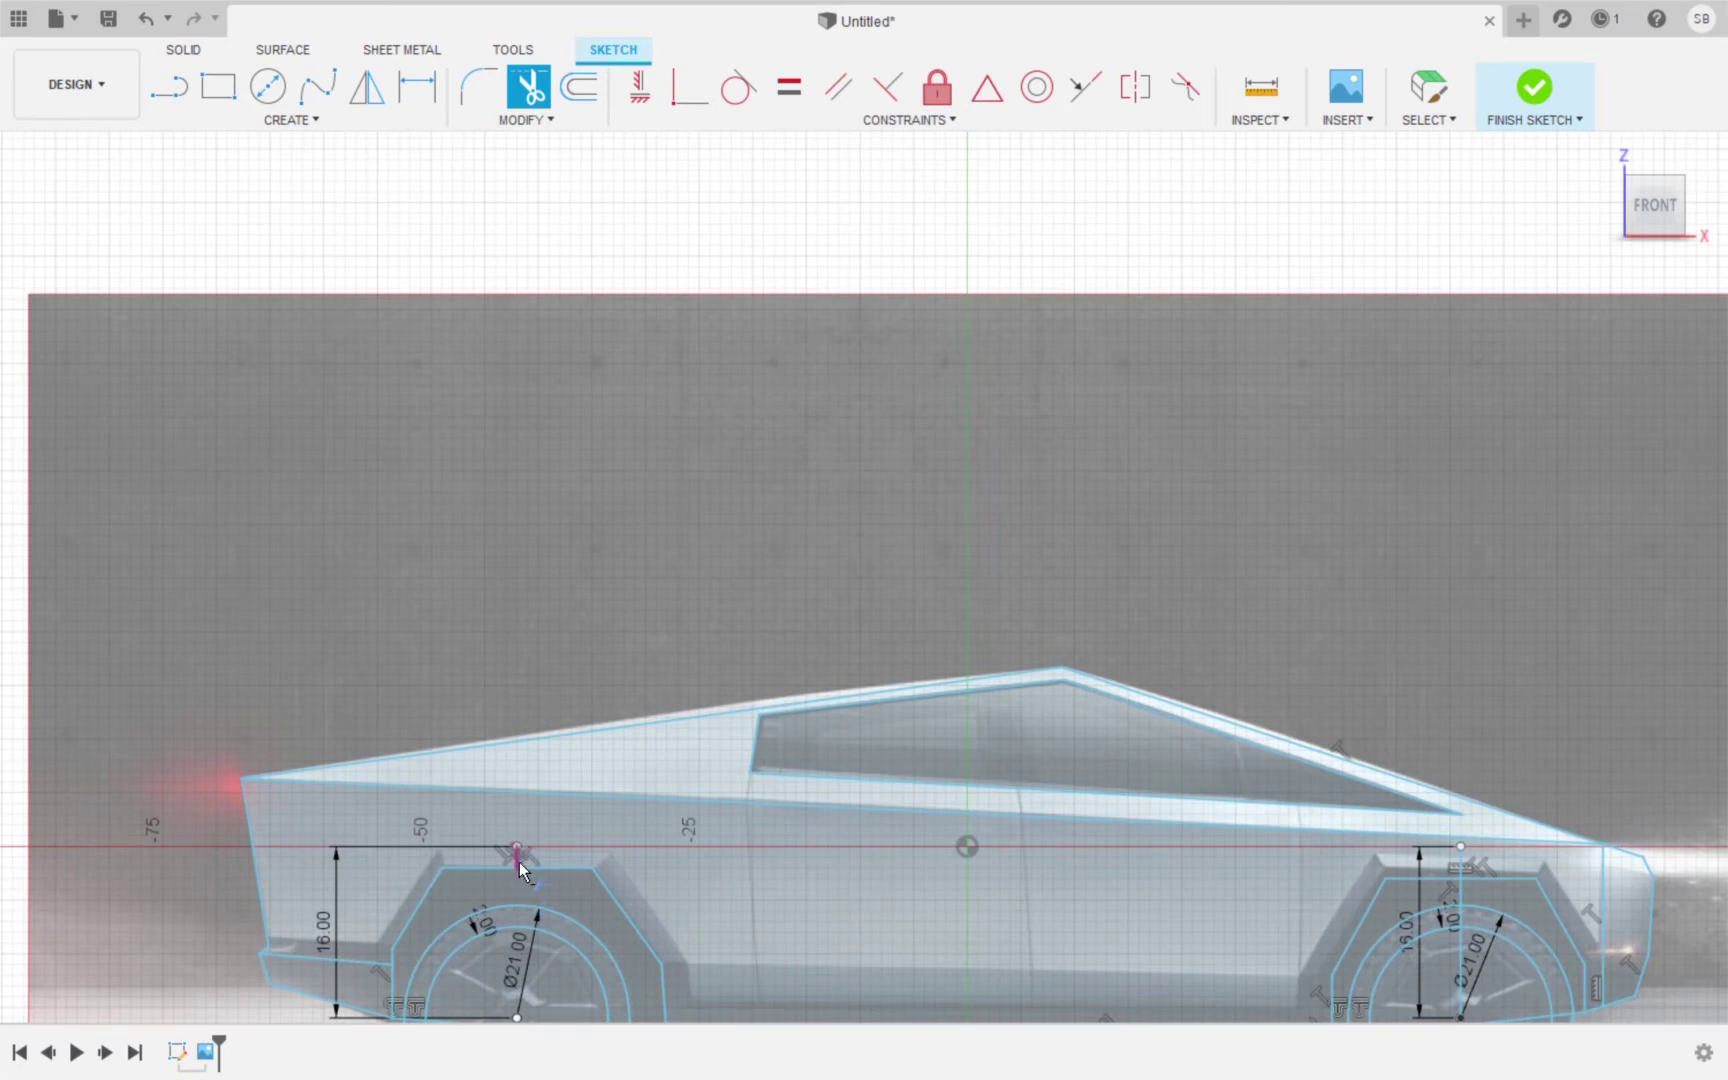
{"action": "left_click", "coordinate": [518, 866]}
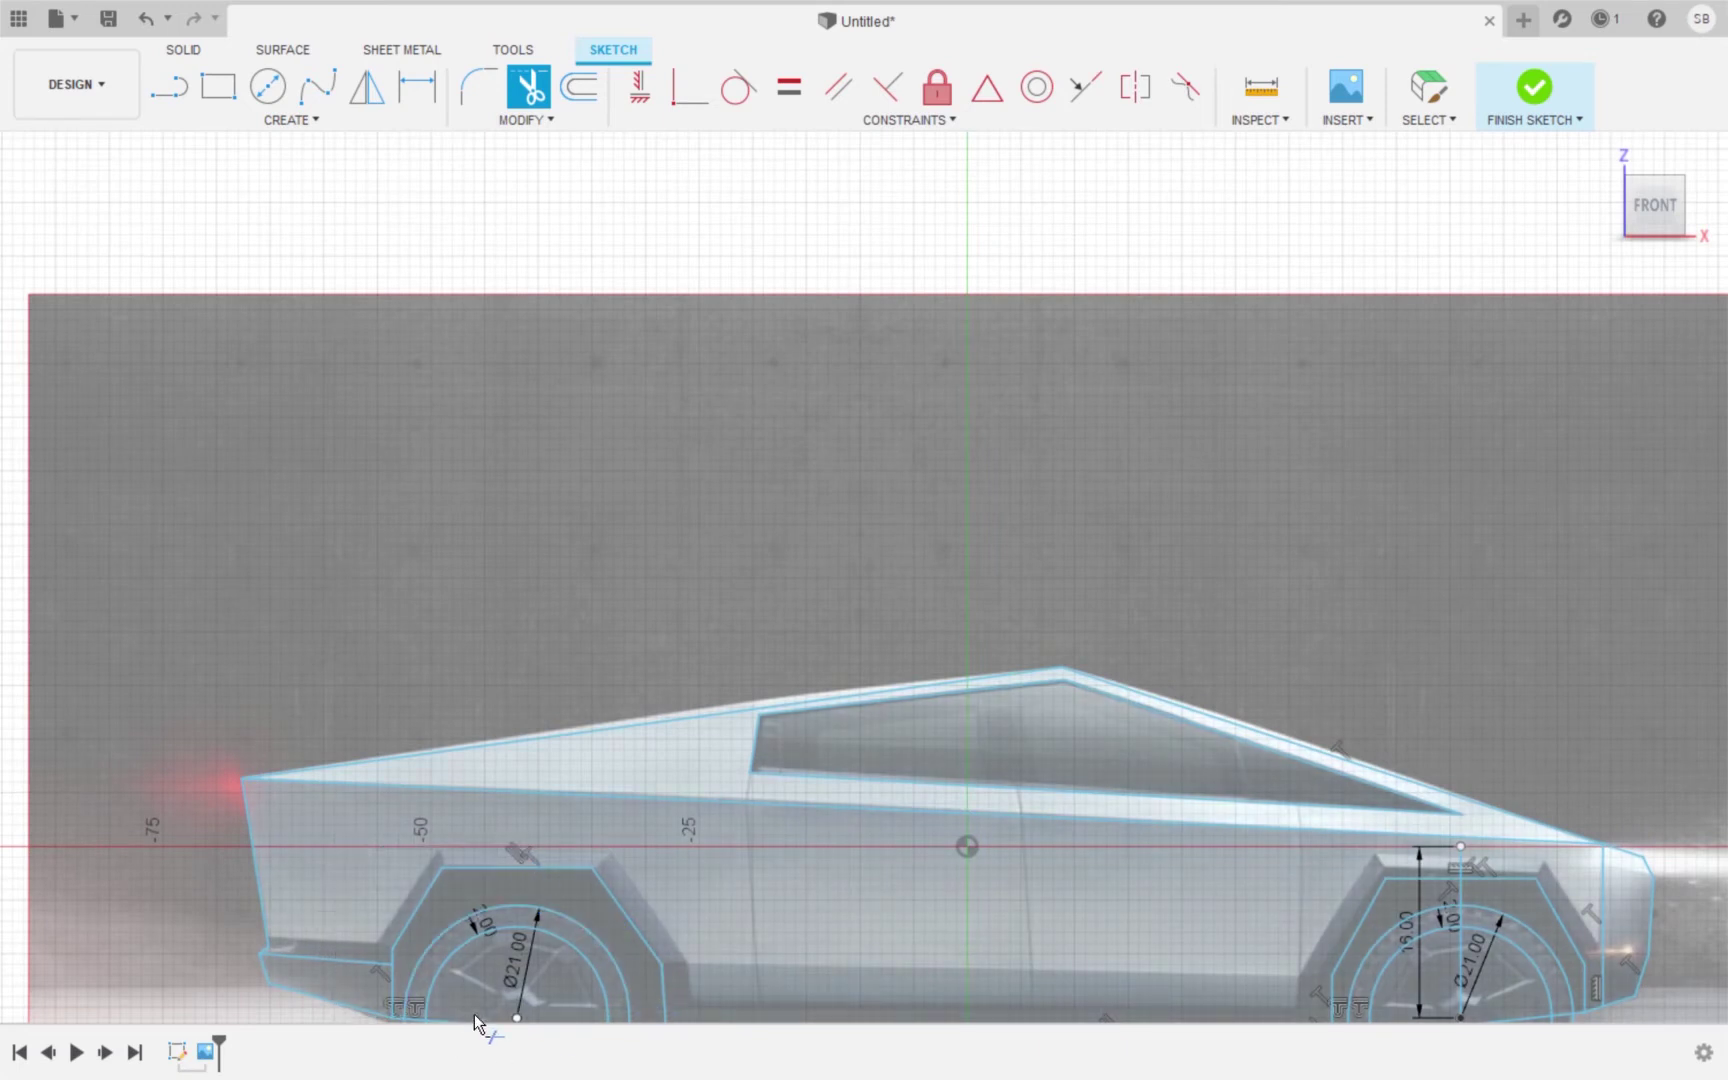
Trim away all segments of the vertical guide line at the front wheel
{"action": "scroll", "coordinate": [474, 1014], "scroll_direction": "up", "scroll_amount": 3}
{"action": "scroll", "coordinate": [474, 1014], "scroll_direction": "down", "scroll_amount": 8}
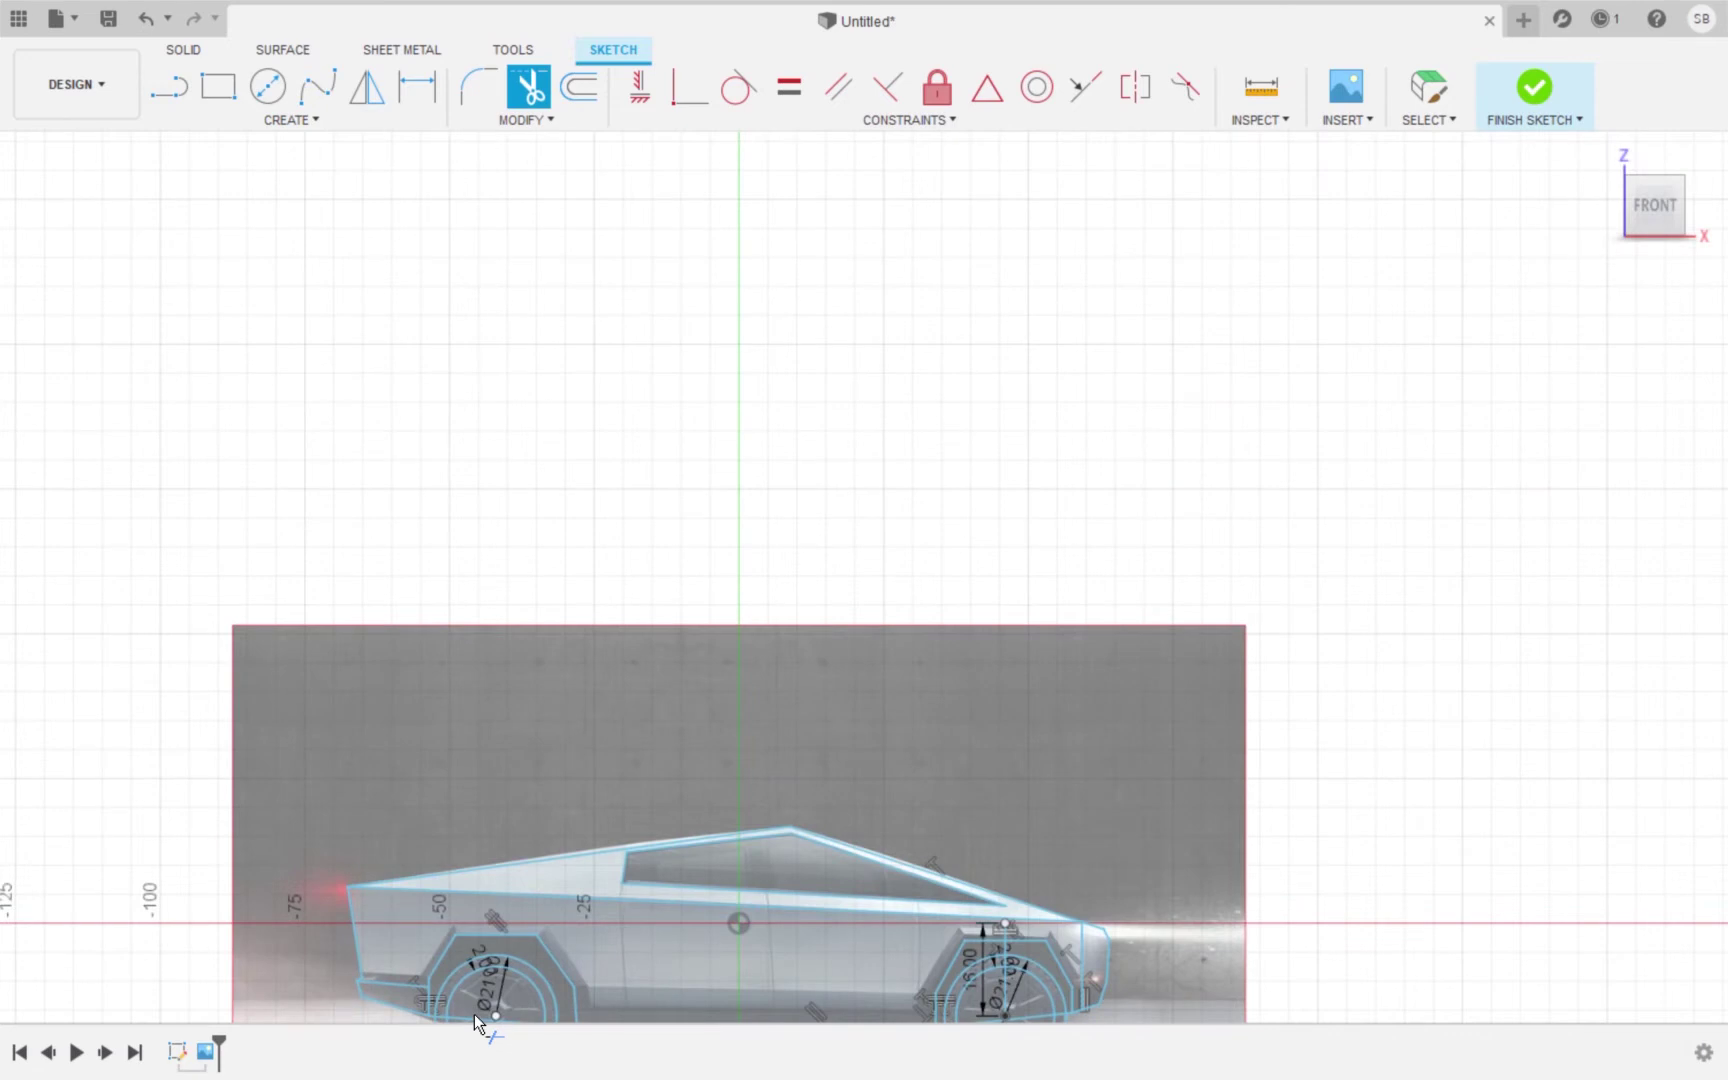
{"action": "scroll", "coordinate": [474, 1014], "scroll_direction": "down", "scroll_amount": 5}
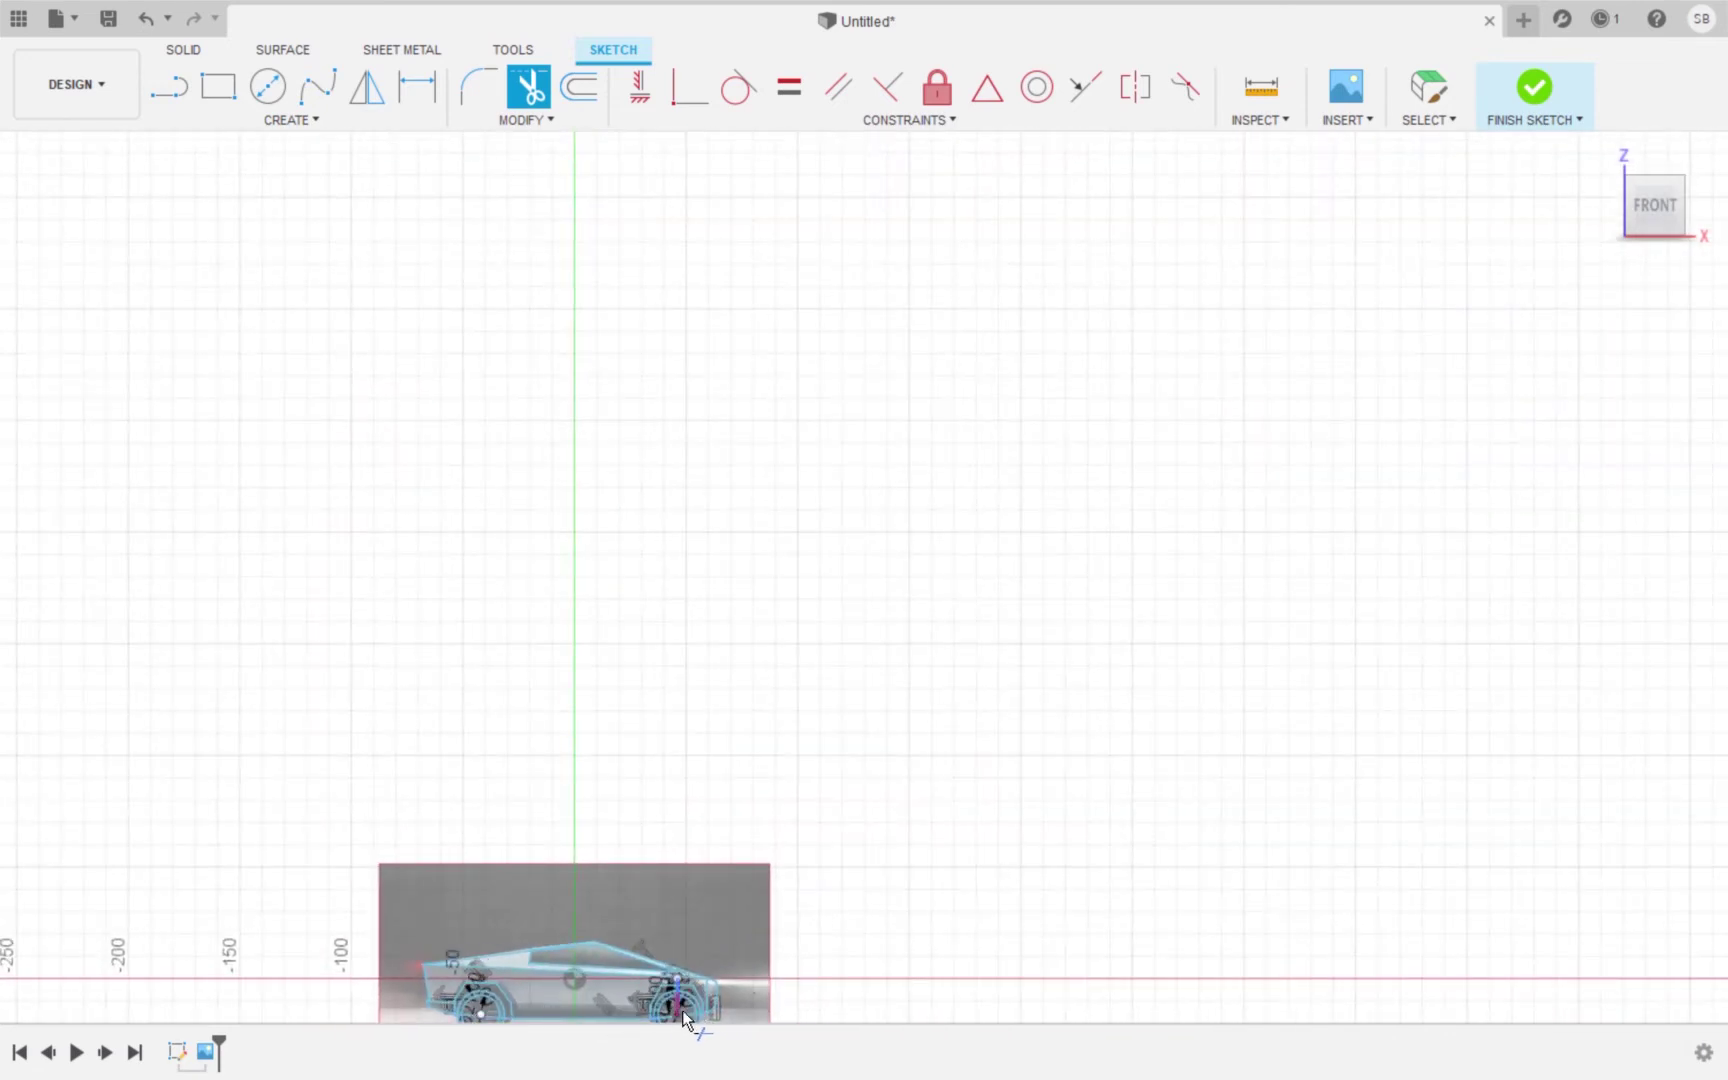
{"action": "scroll", "coordinate": [682, 1010], "scroll_direction": "up", "scroll_amount": 8}
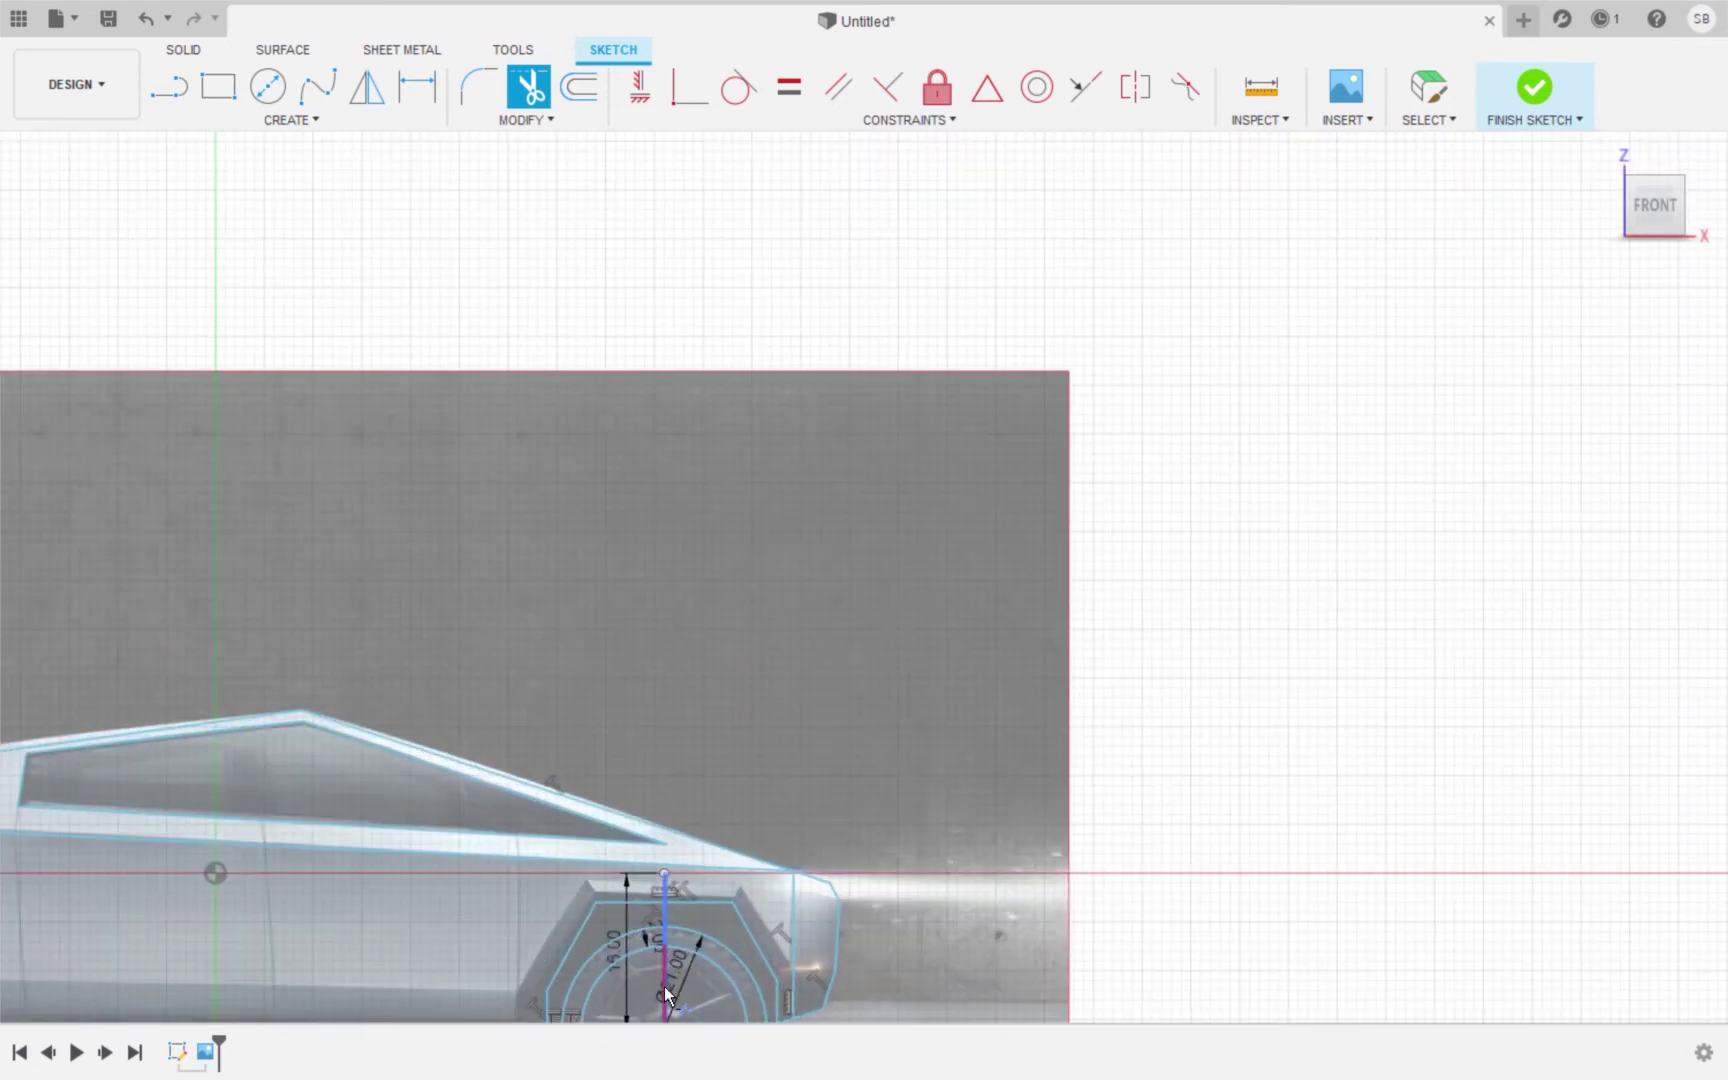
{"action": "left_click", "coordinate": [664, 986]}
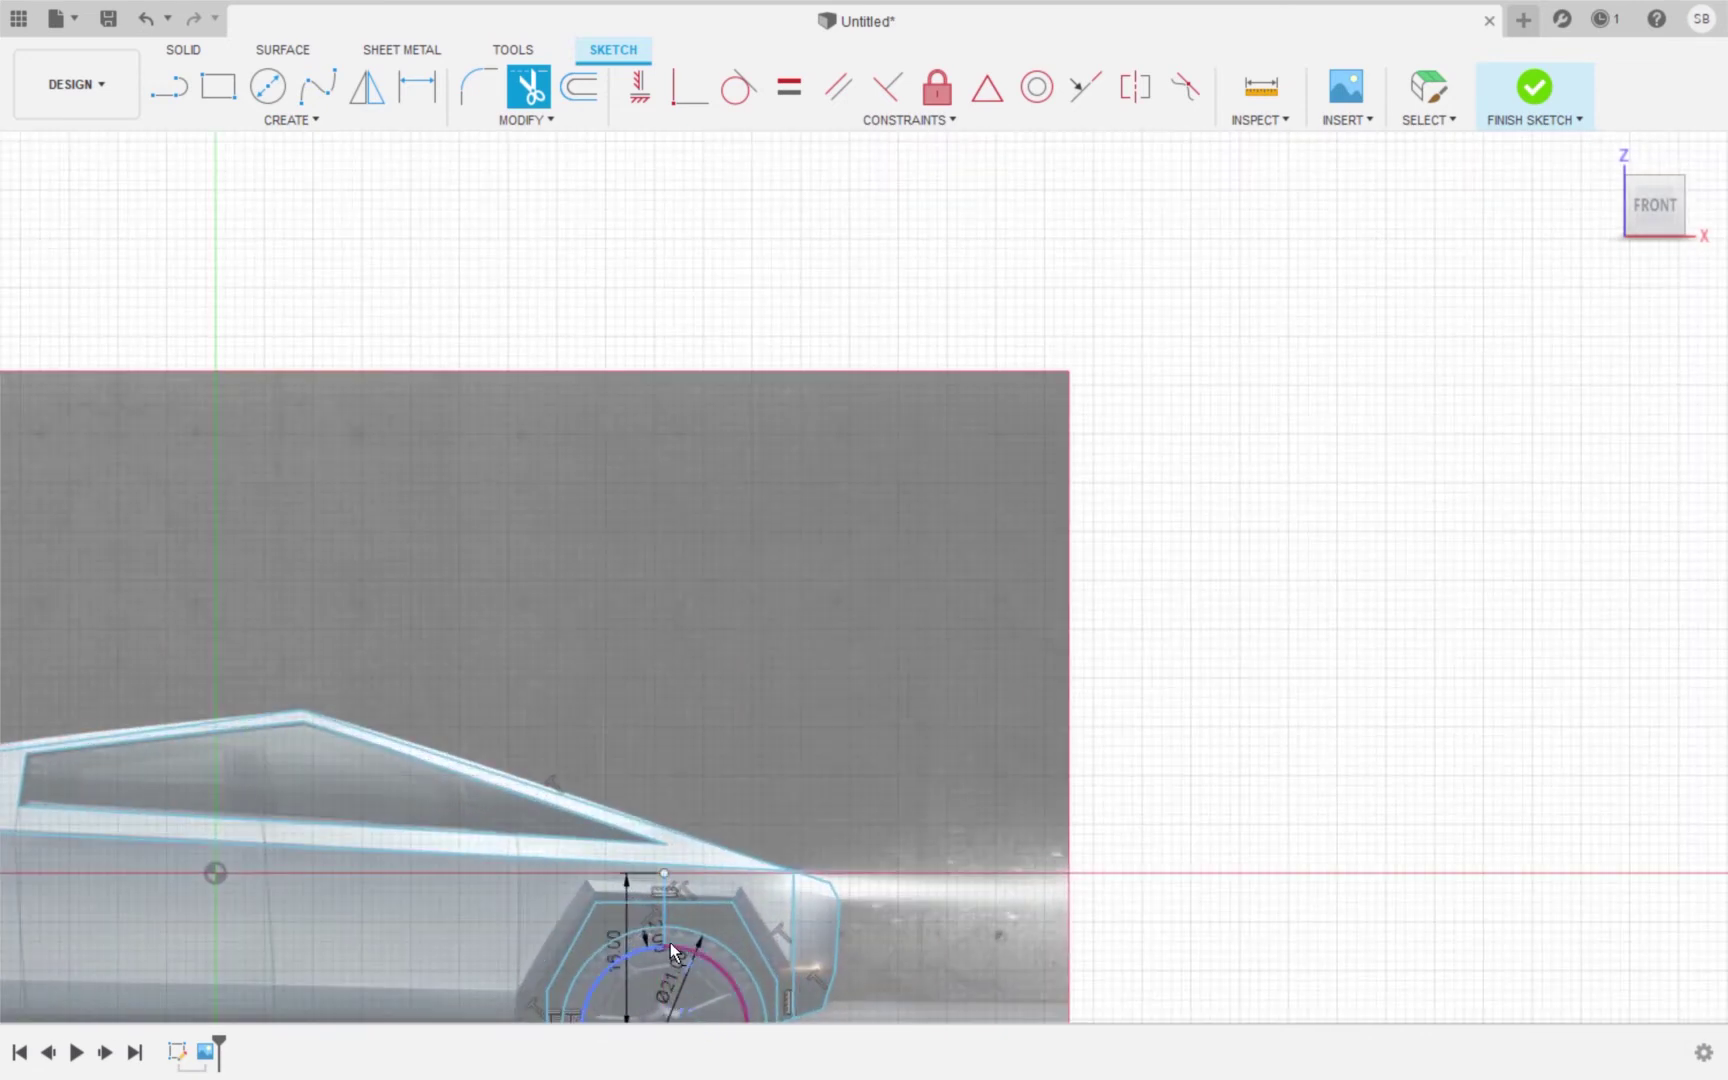
{"action": "left_click", "coordinate": [664, 888]}
{"action": "scroll", "coordinate": [520, 927], "scroll_direction": "up", "scroll_amount": 2}
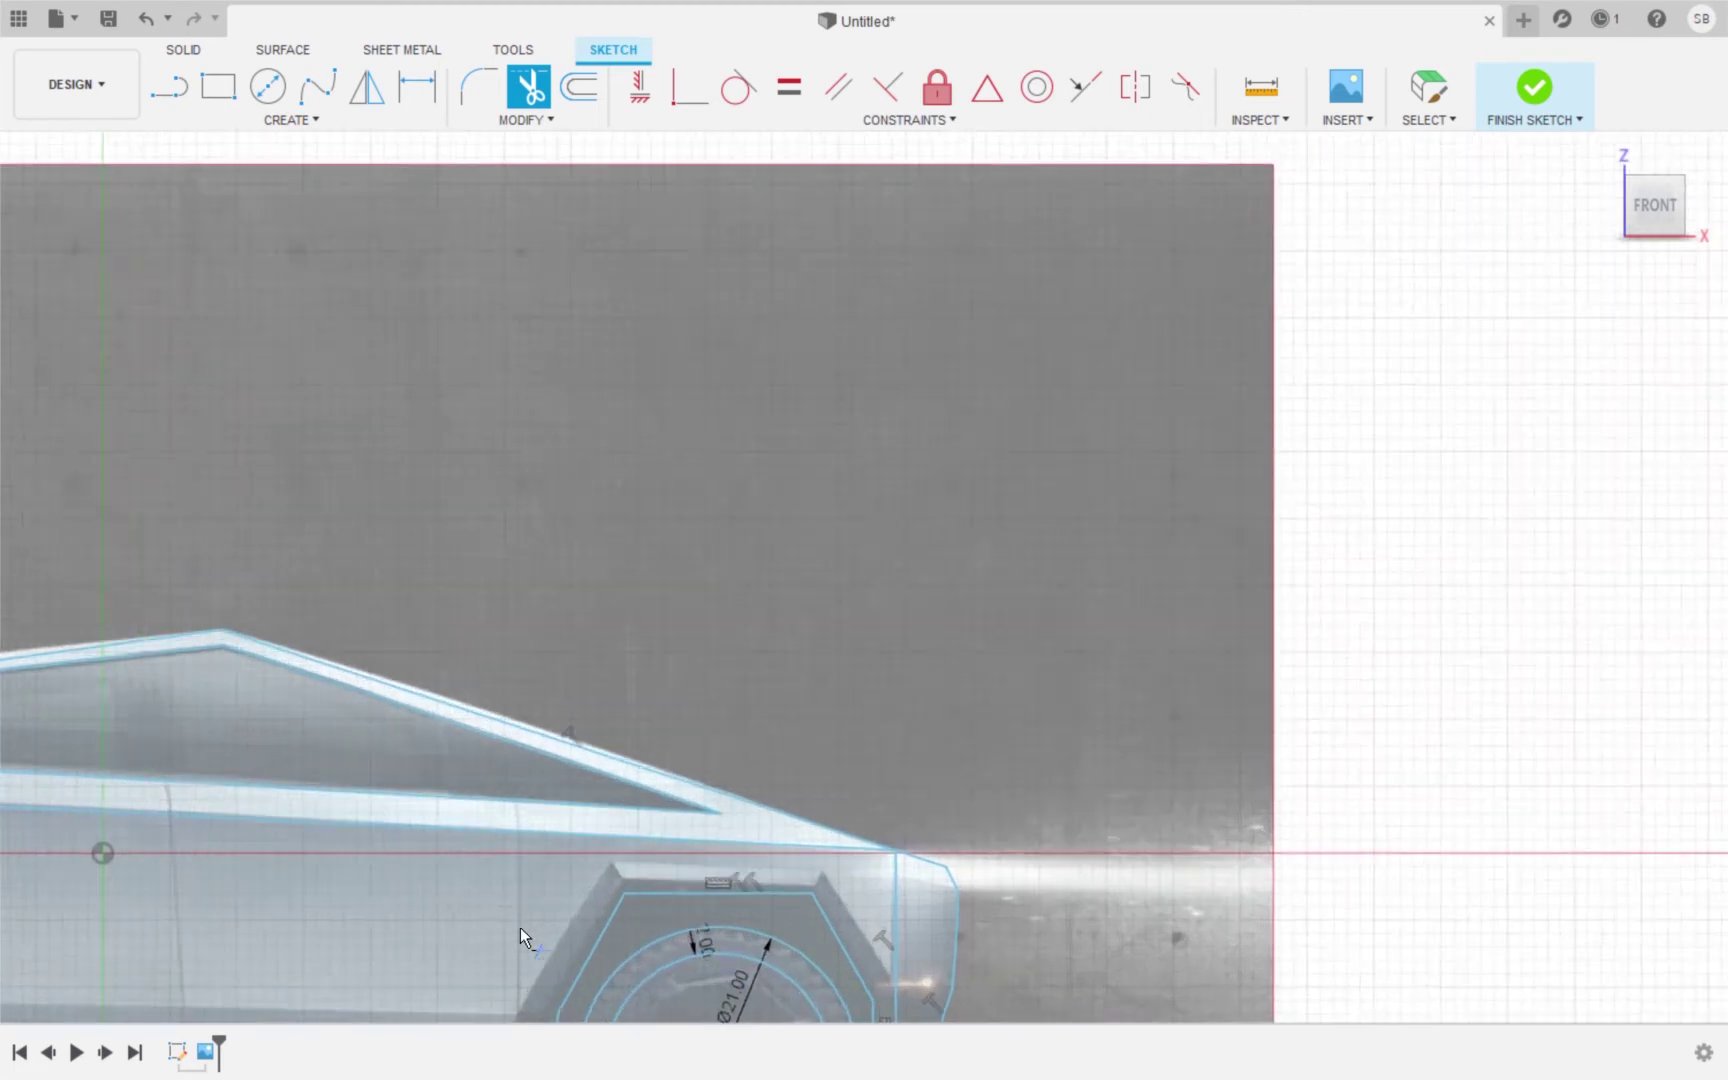
{"action": "scroll", "coordinate": [520, 927], "scroll_direction": "down", "scroll_amount": 5}
{"action": "scroll", "coordinate": [520, 927], "scroll_direction": "down", "scroll_amount": 1}
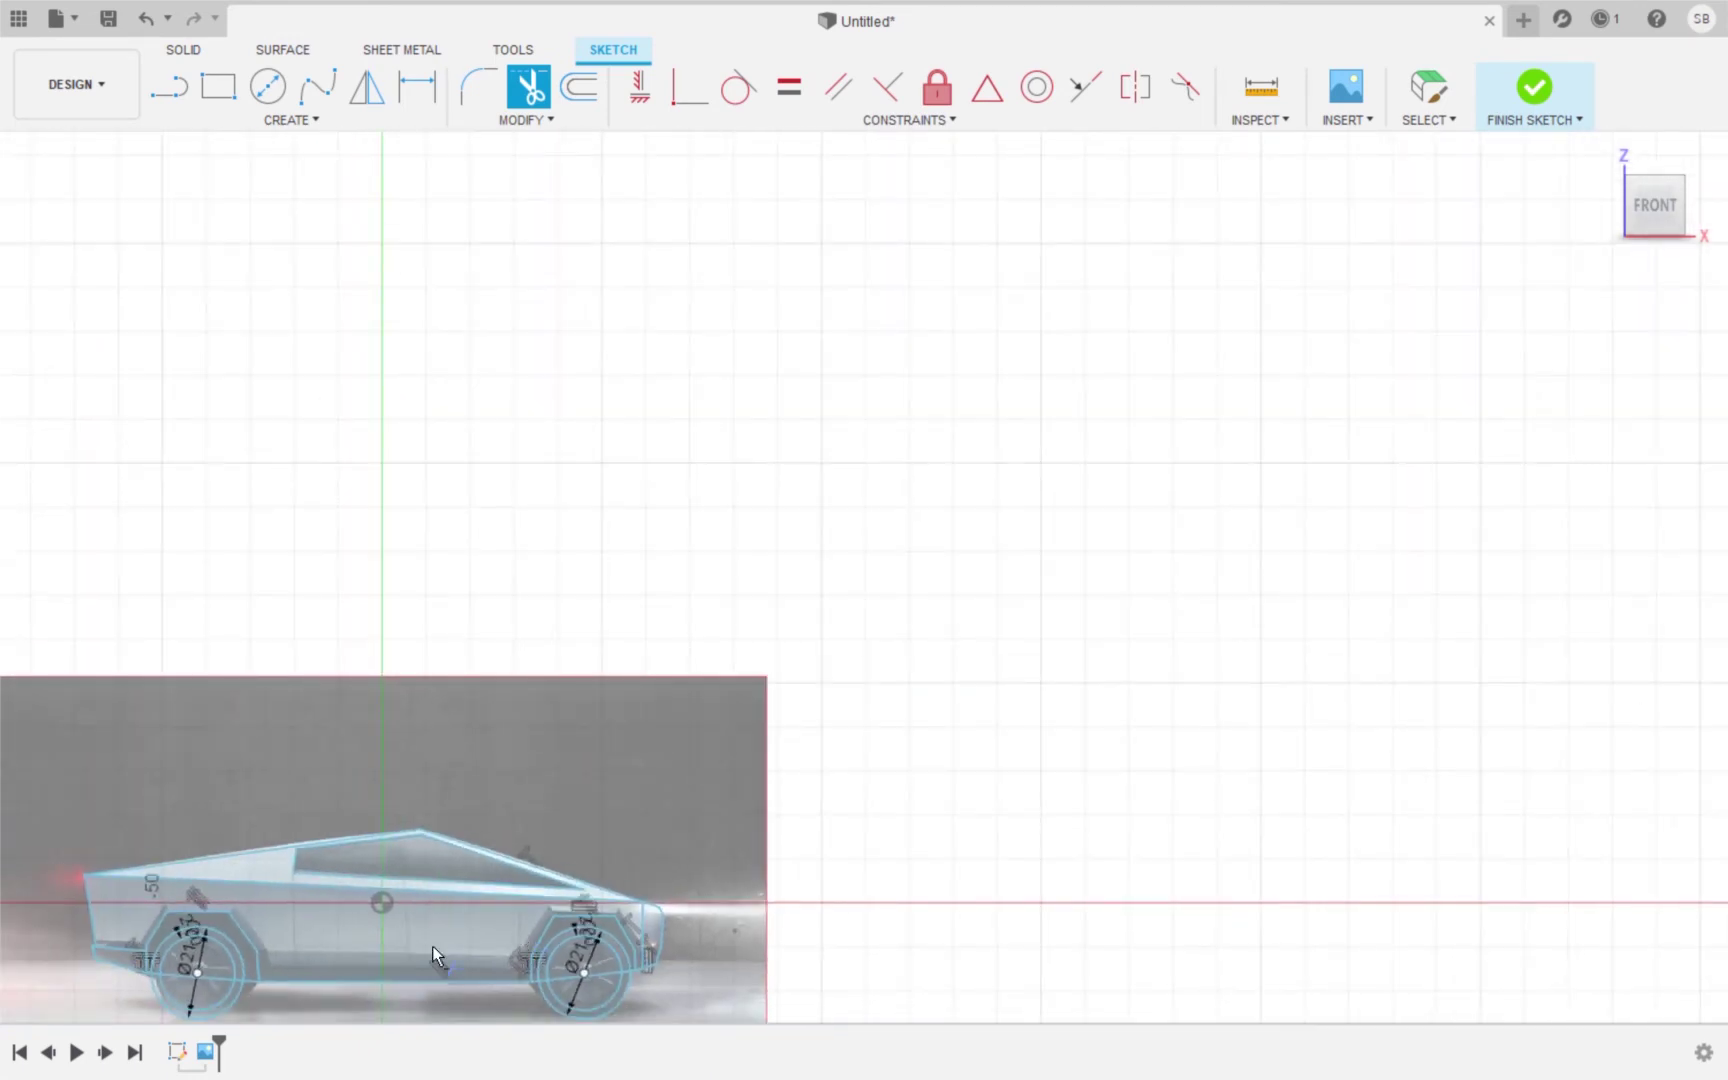
Trim away the body's lower outline segments that cross the rear and front wheel circles
{"action": "scroll", "coordinate": [146, 973], "scroll_direction": "up", "scroll_amount": 3}
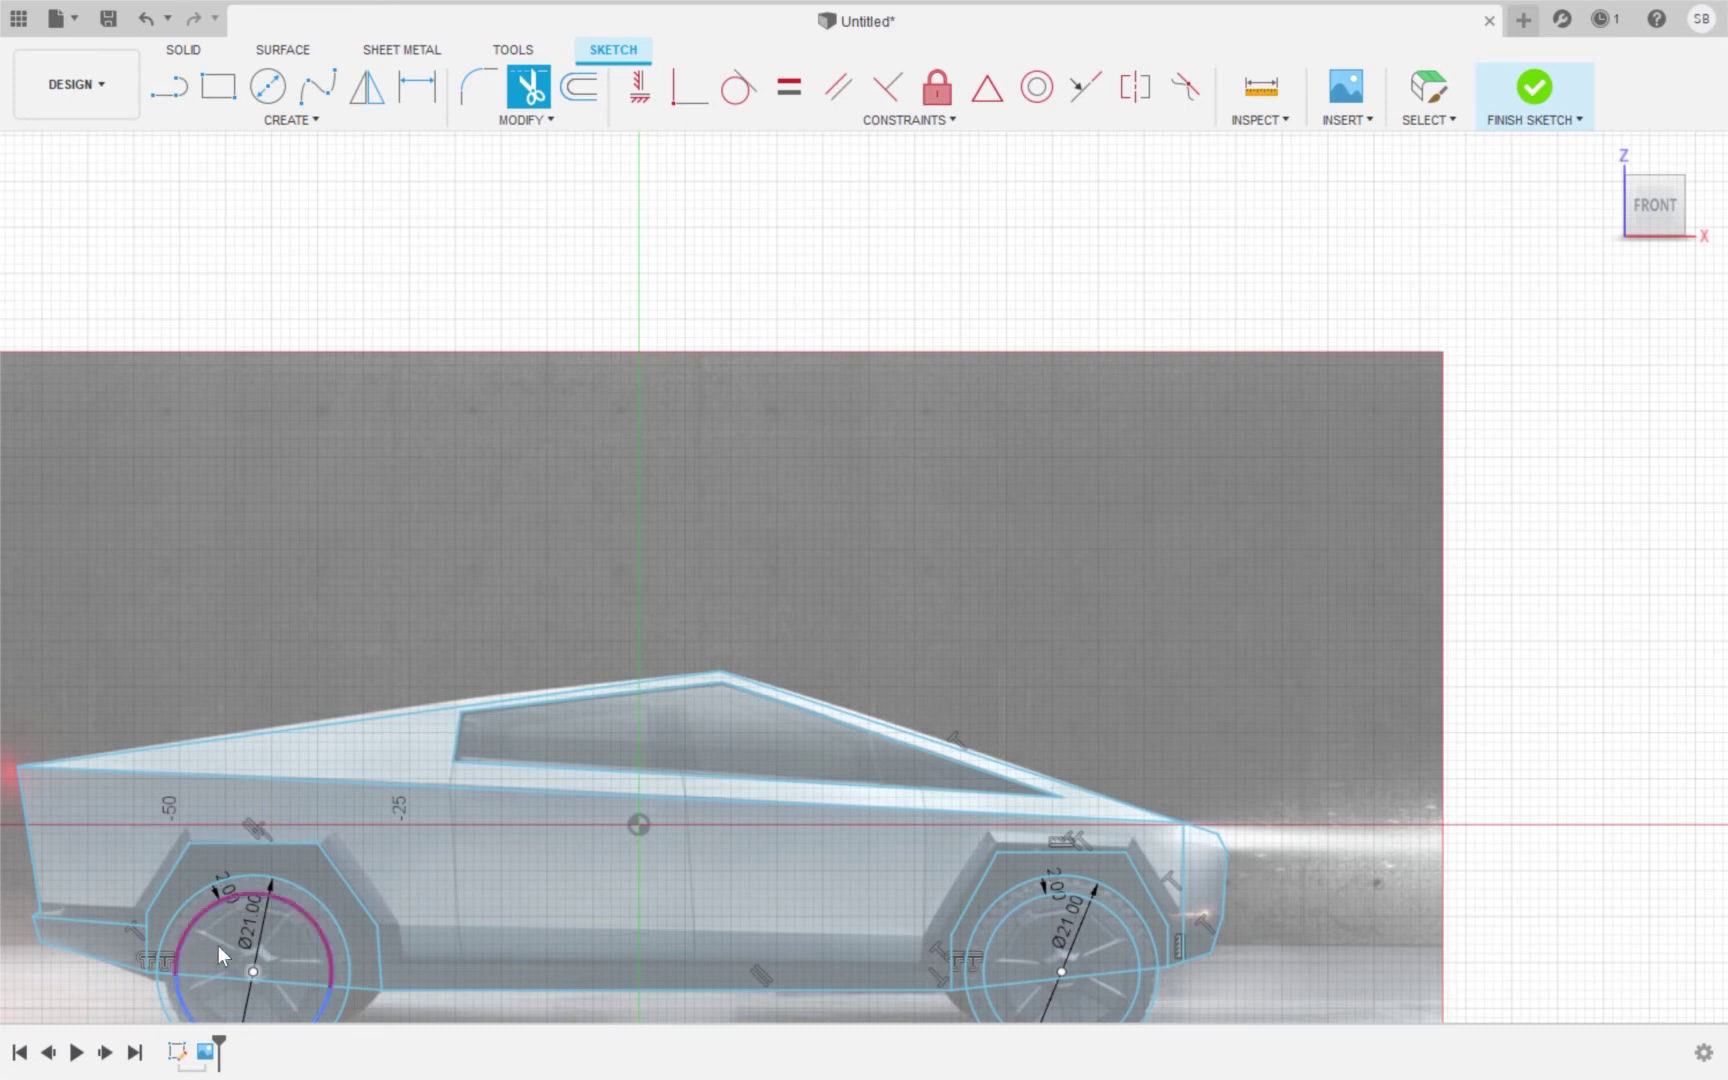
{"action": "left_click", "coordinate": [211, 973]}
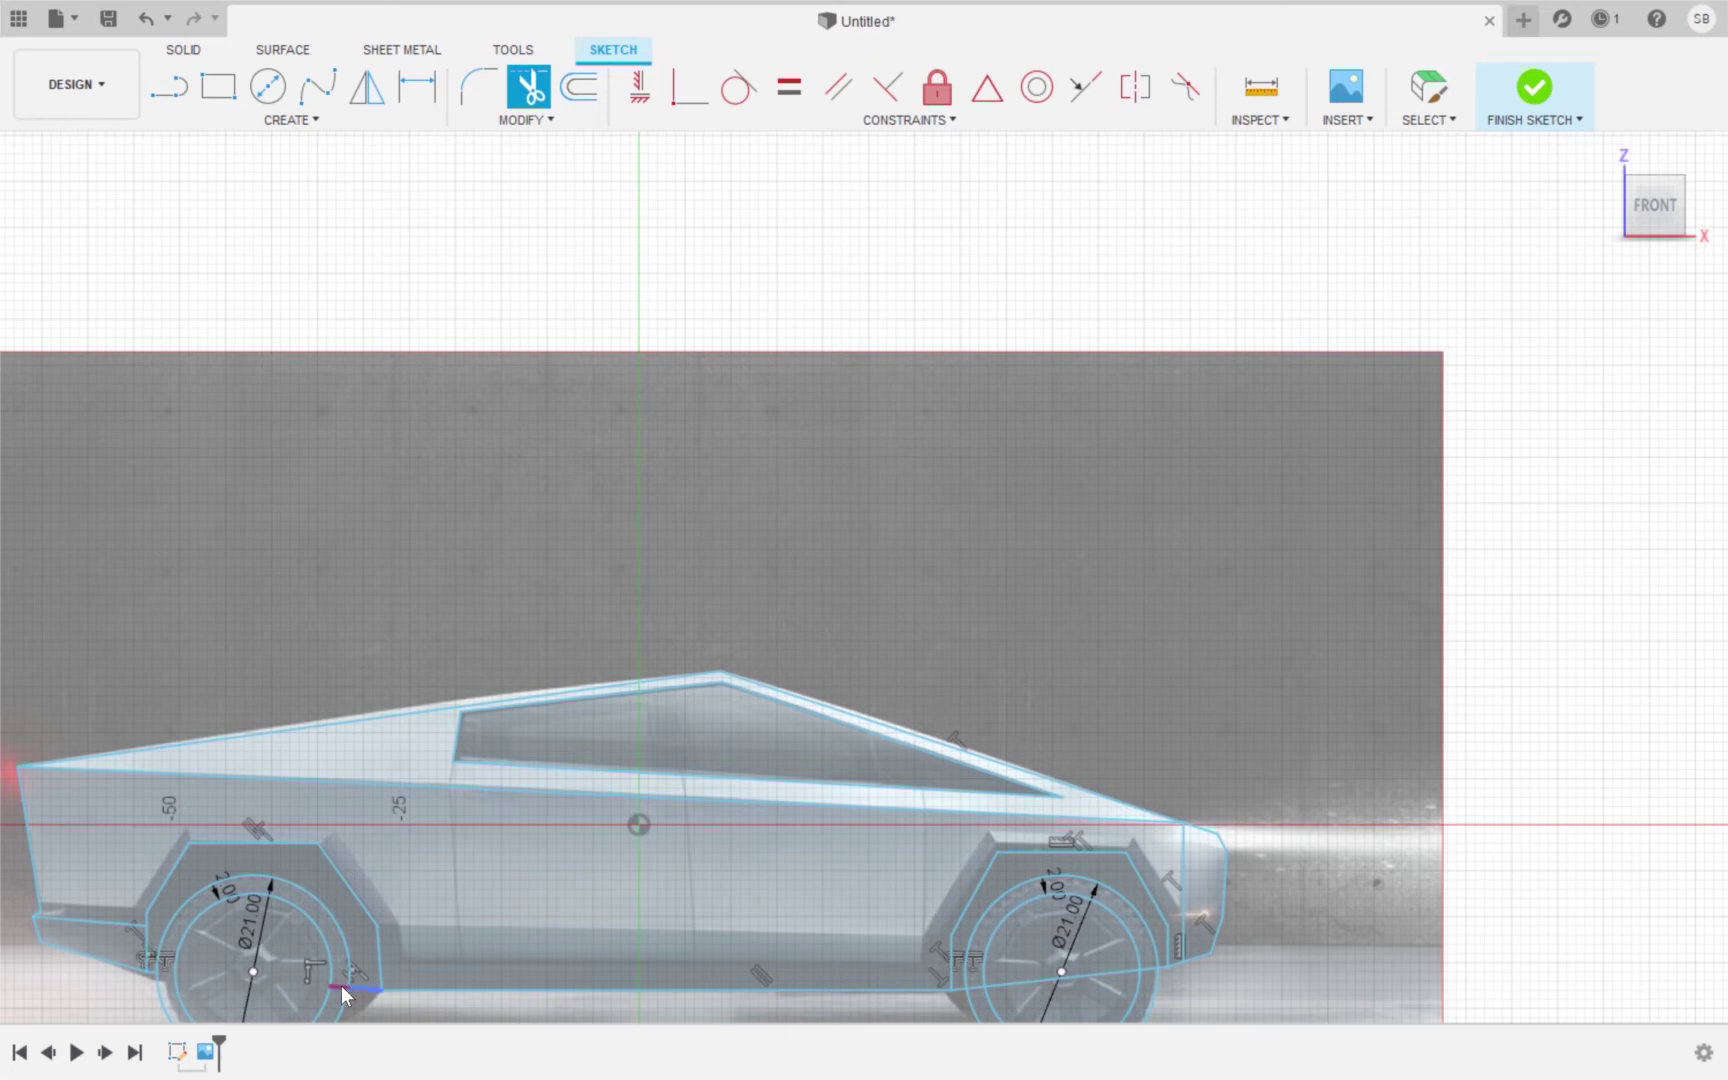
{"action": "left_click", "coordinate": [1153, 973]}
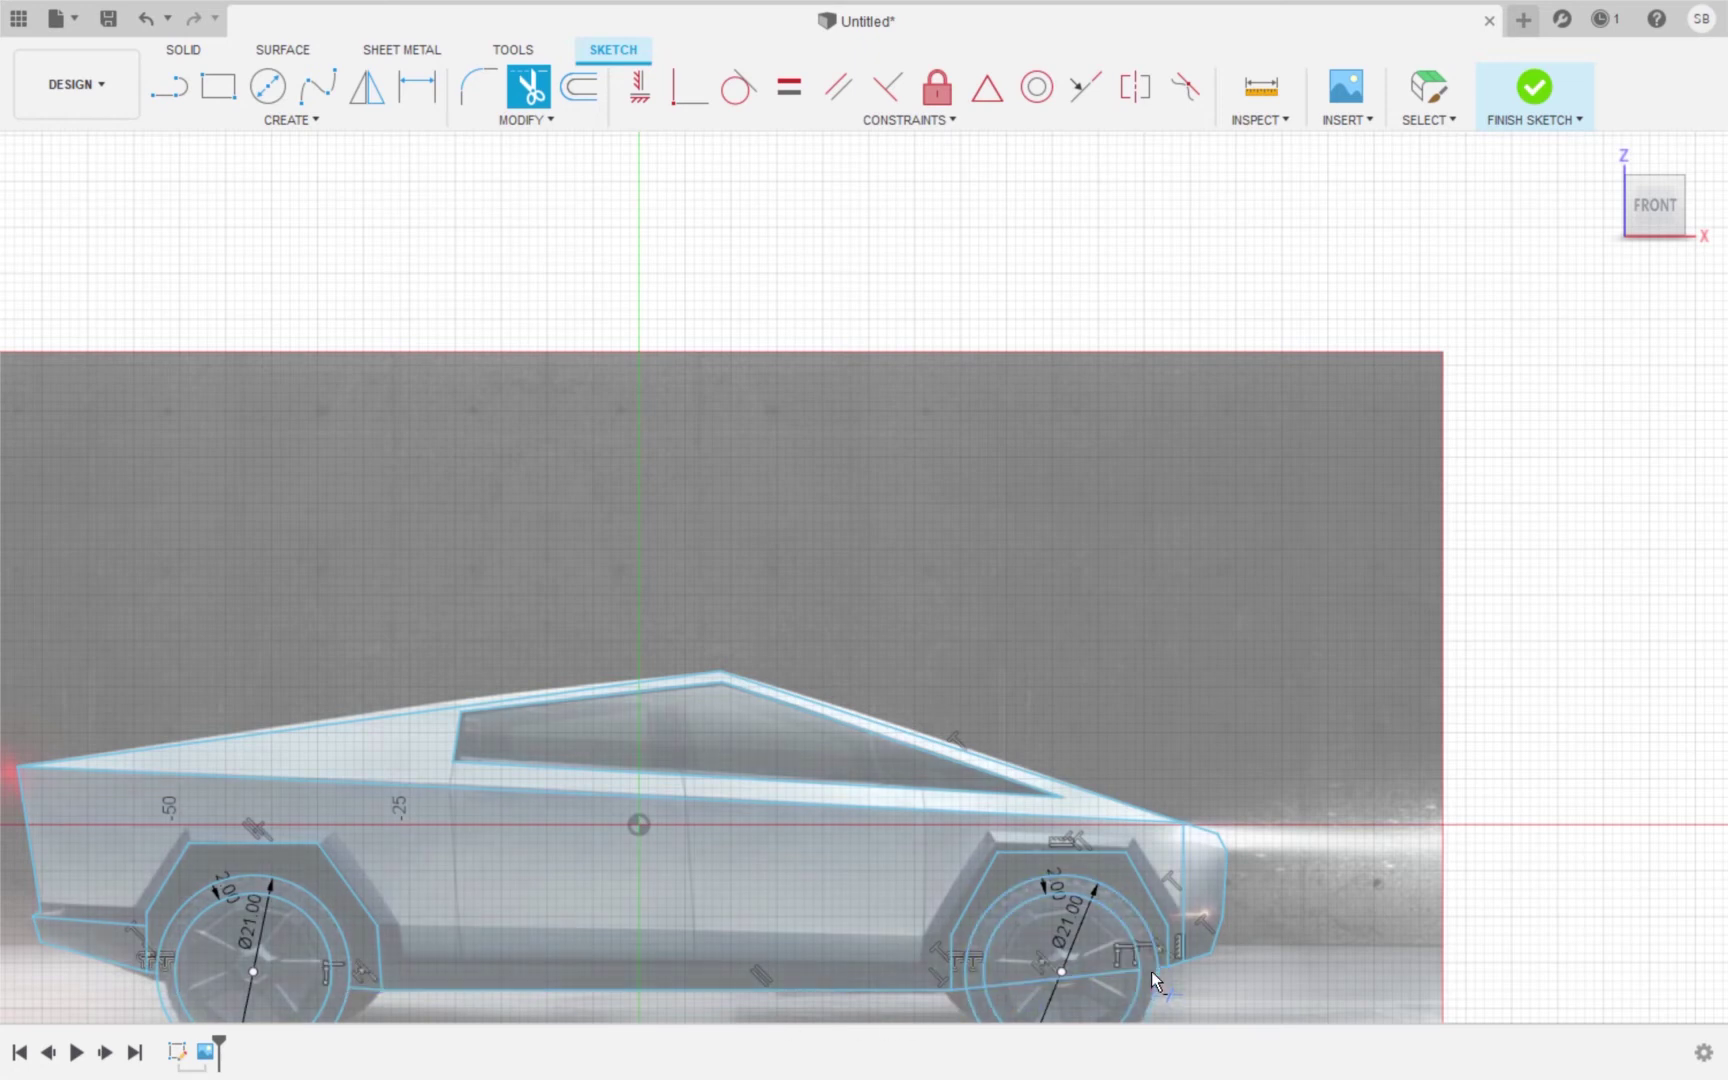
{"action": "scroll", "coordinate": [1095, 976], "scroll_direction": "up", "scroll_amount": 3}
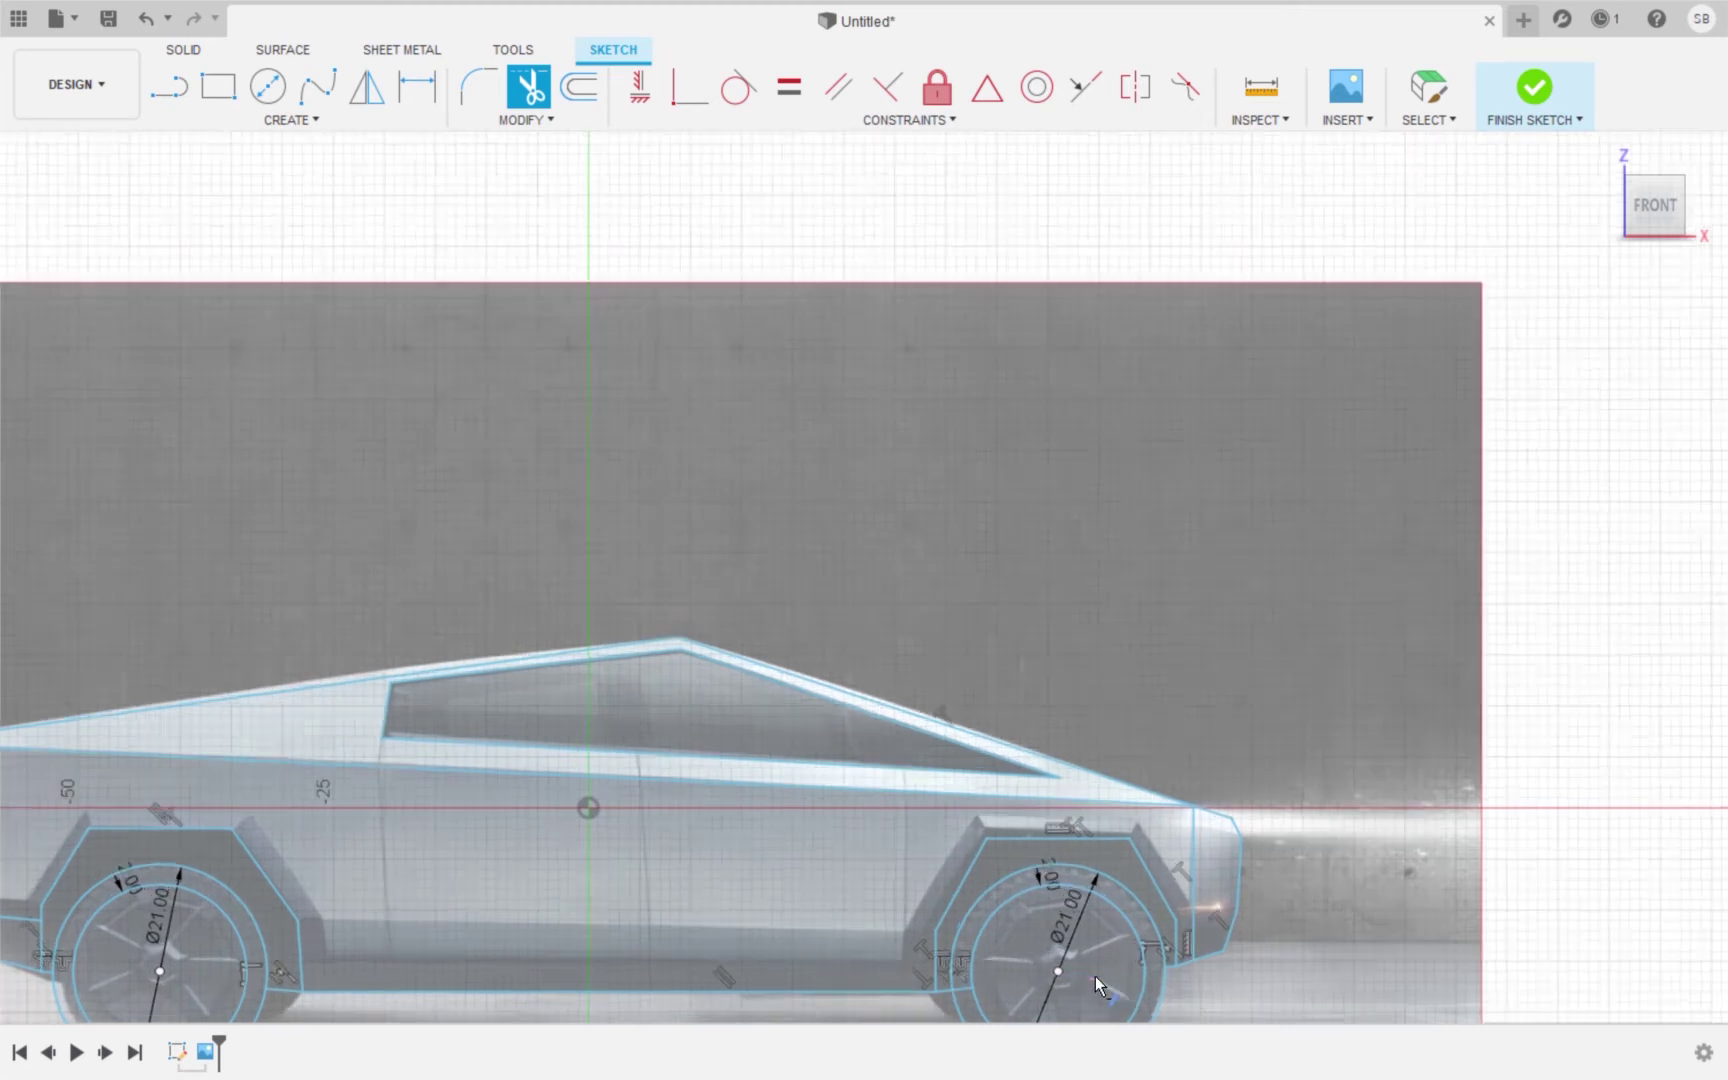
{"action": "scroll", "coordinate": [1095, 976], "scroll_direction": "down", "scroll_amount": 4}
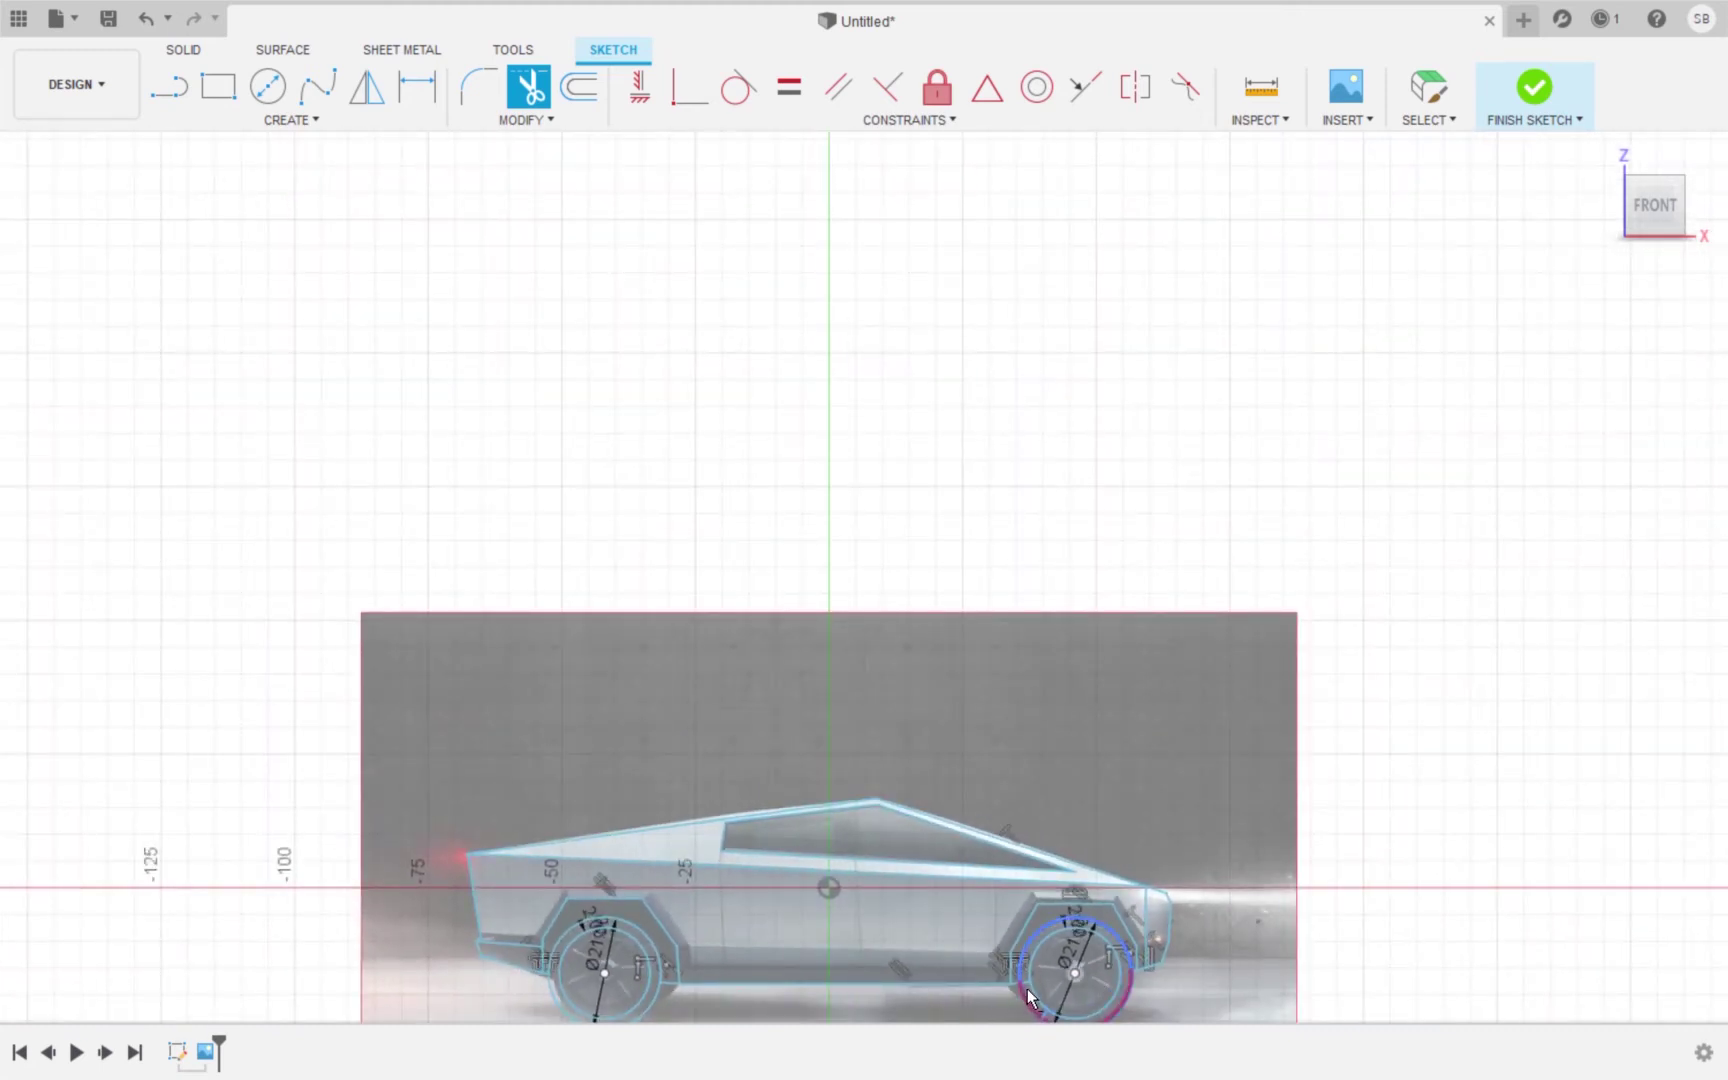
{"action": "scroll", "coordinate": [1023, 987], "scroll_direction": "up", "scroll_amount": 5}
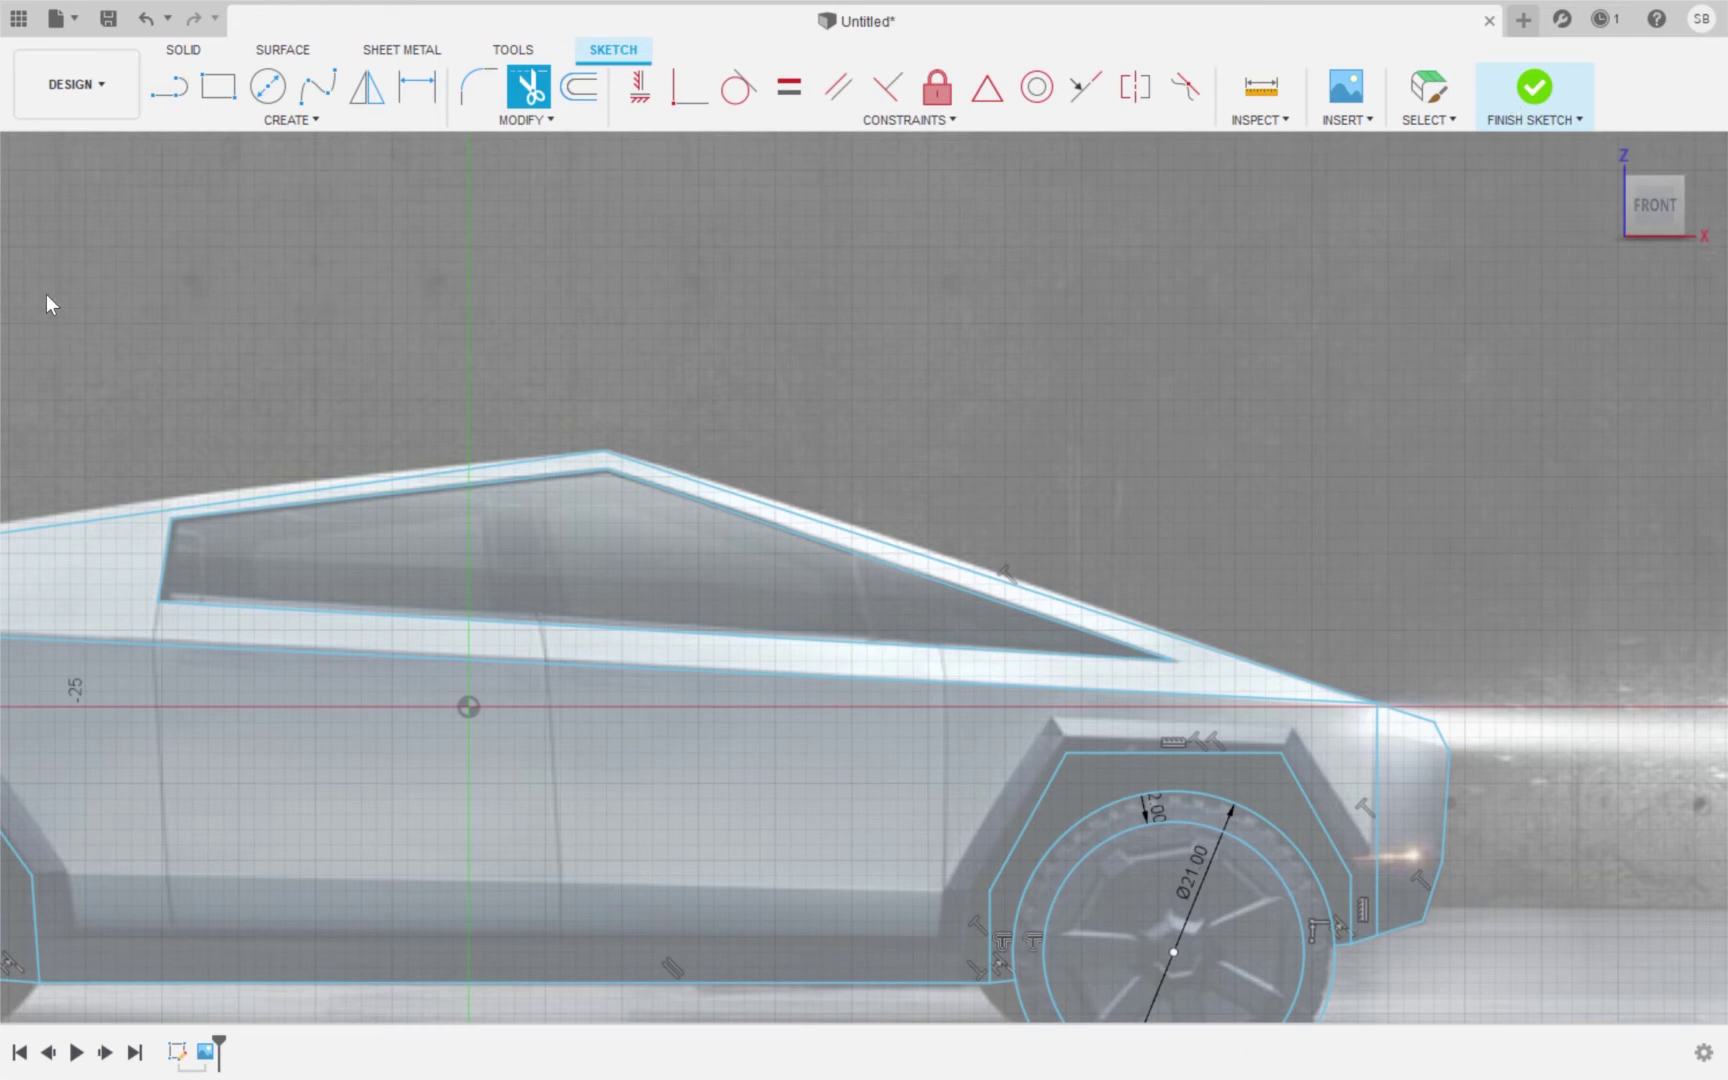
Hide the futuretruck reference canvas and finish the side profile sketch
{"action": "scroll", "coordinate": [91, 413], "scroll_direction": "up", "scroll_amount": 2}
{"action": "scroll", "coordinate": [91, 413], "scroll_direction": "down", "scroll_amount": 6}
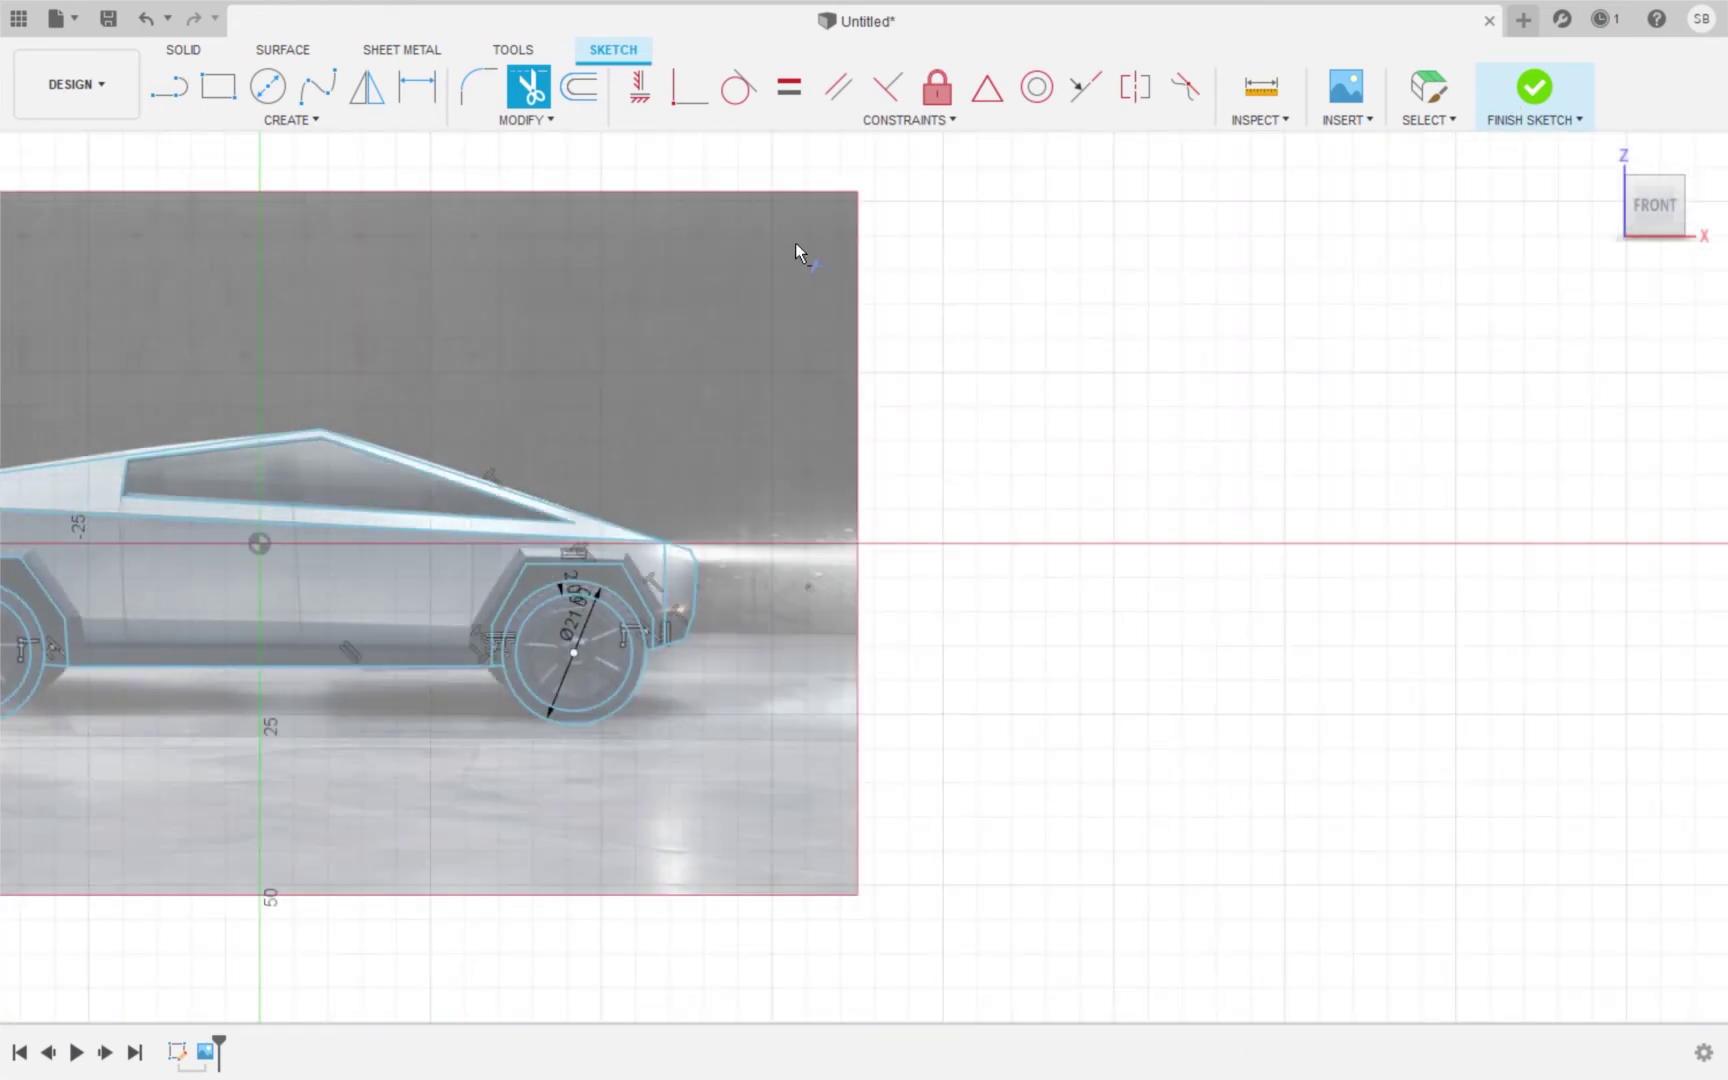
{"action": "scroll", "coordinate": [792, 238], "scroll_direction": "up", "scroll_amount": 2}
{"action": "scroll", "coordinate": [795, 242], "scroll_direction": "down", "scroll_amount": 3}
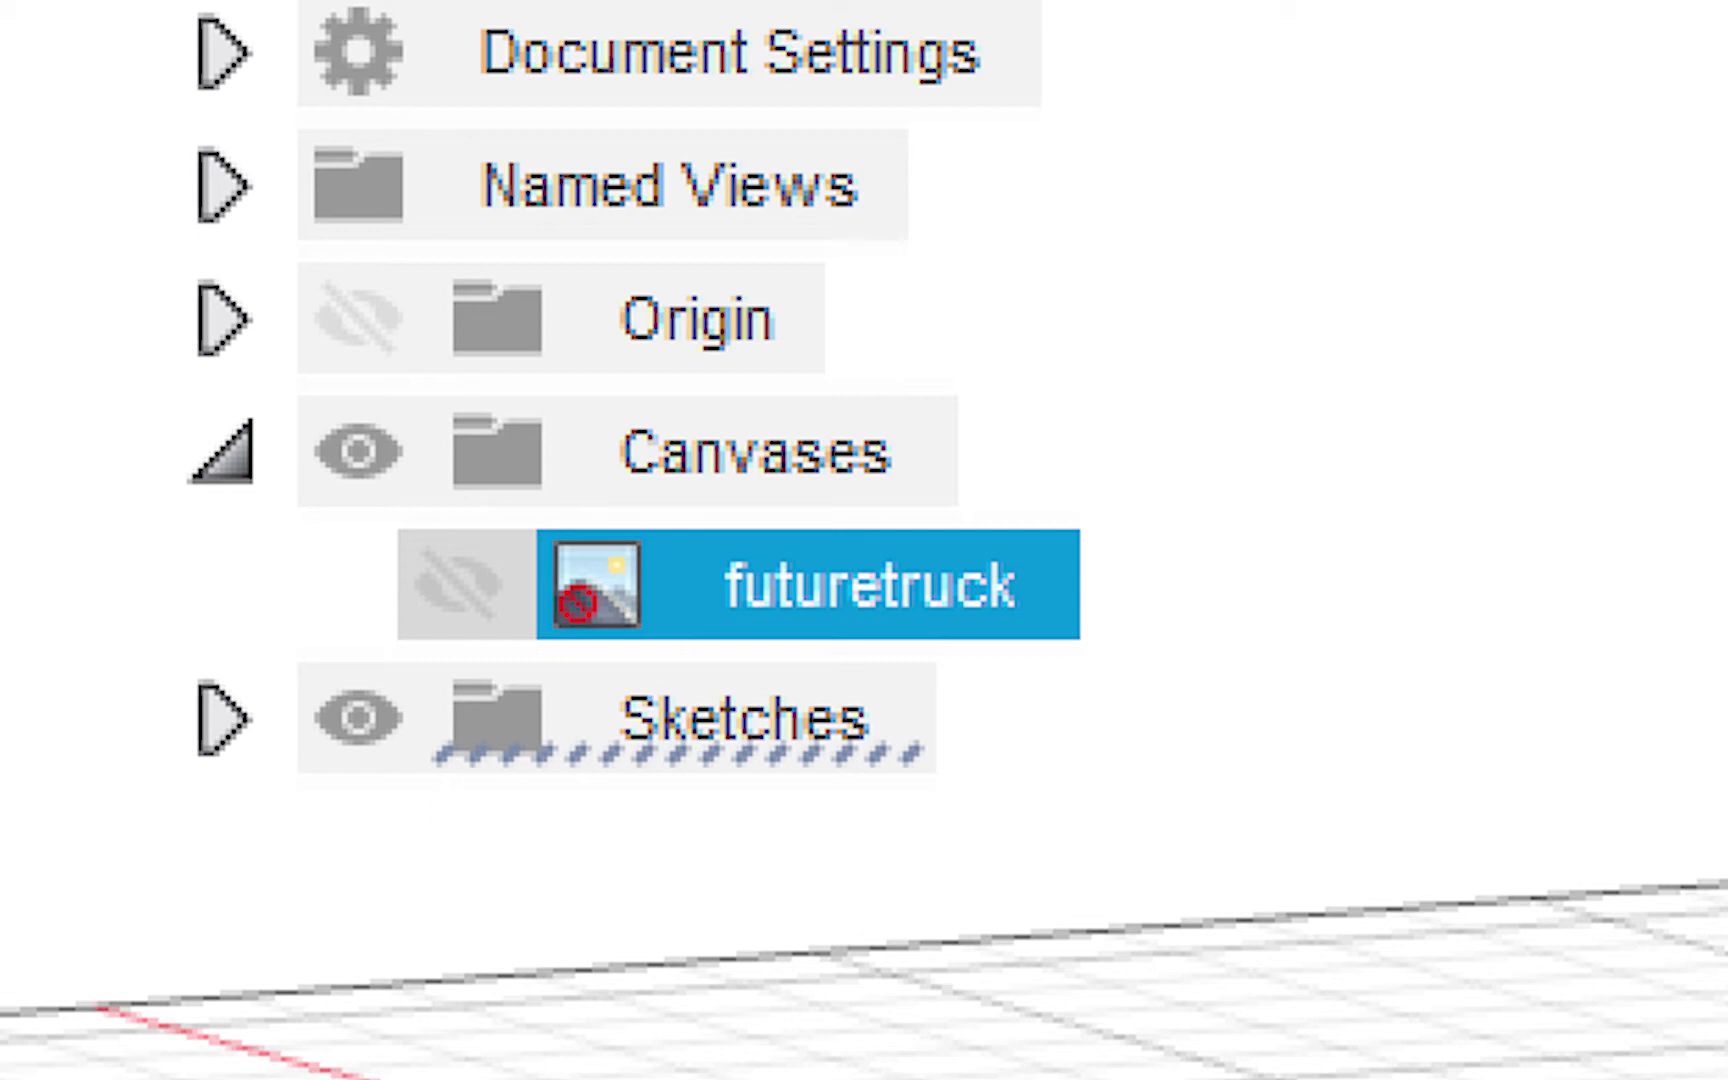
{"action": "scroll", "coordinate": [70, 428], "scroll_direction": "up", "scroll_amount": 3}
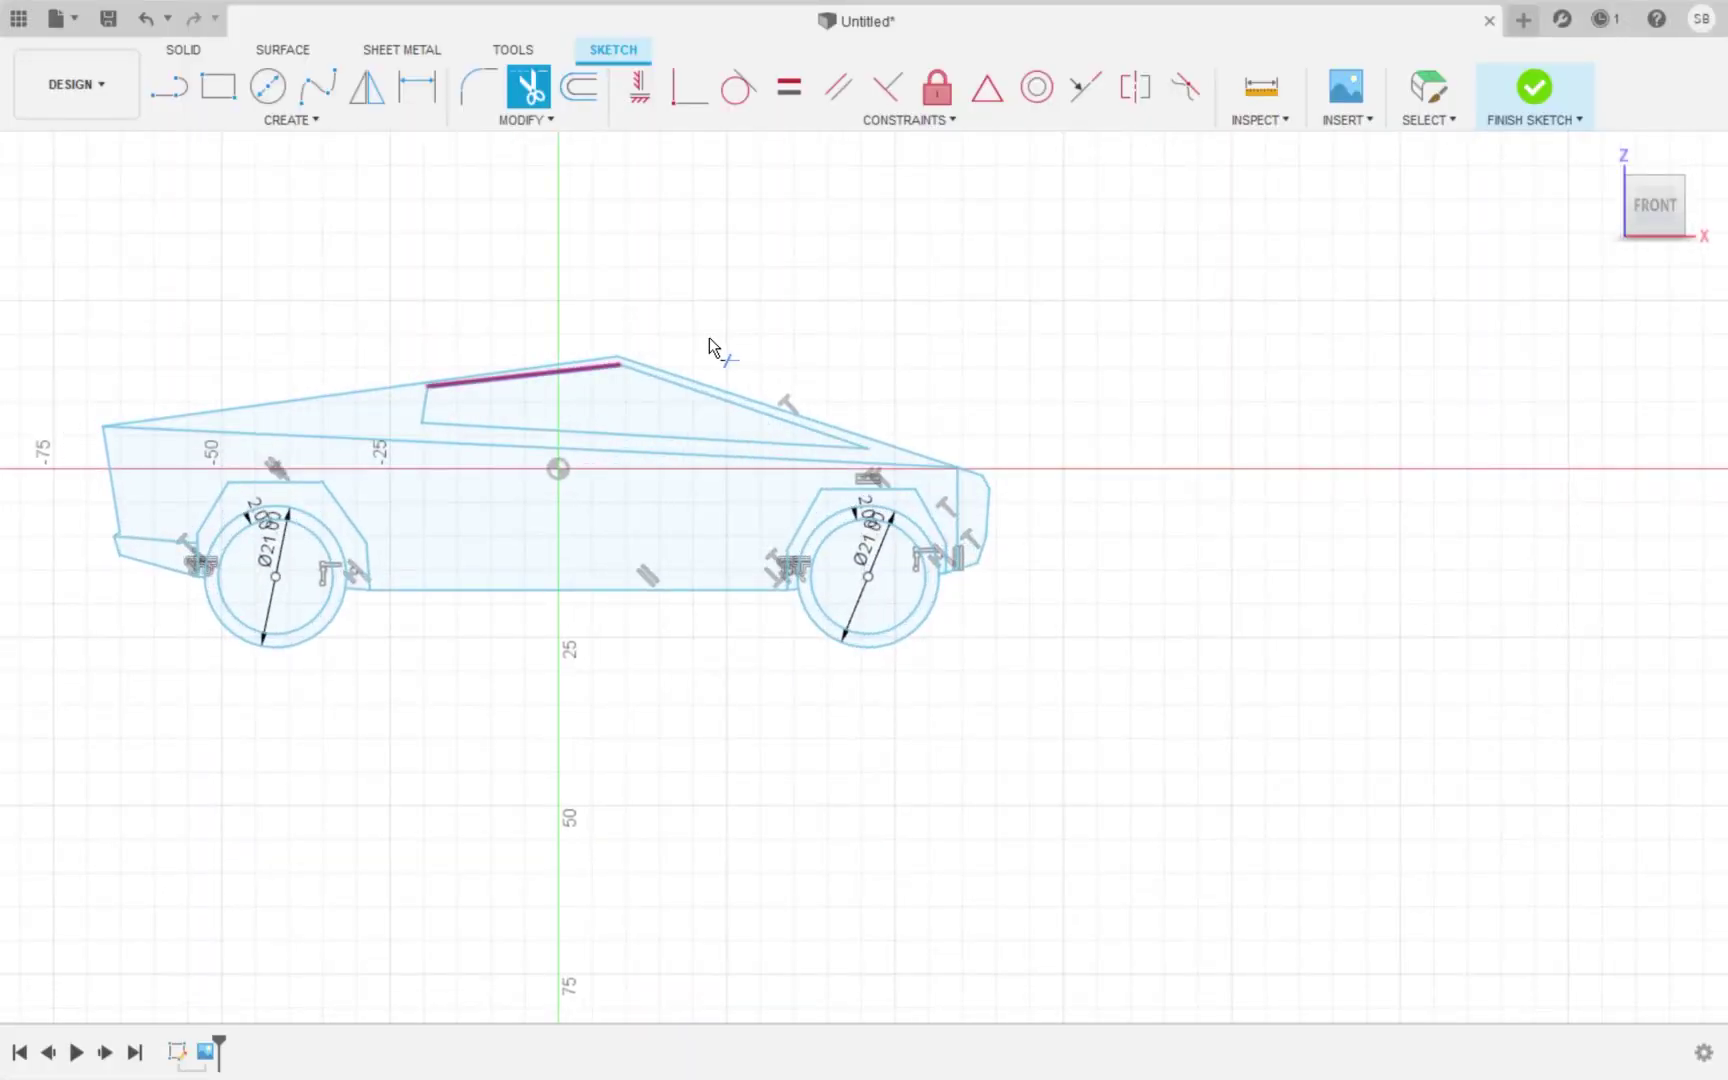
{"action": "left_click", "coordinate": [1534, 88]}
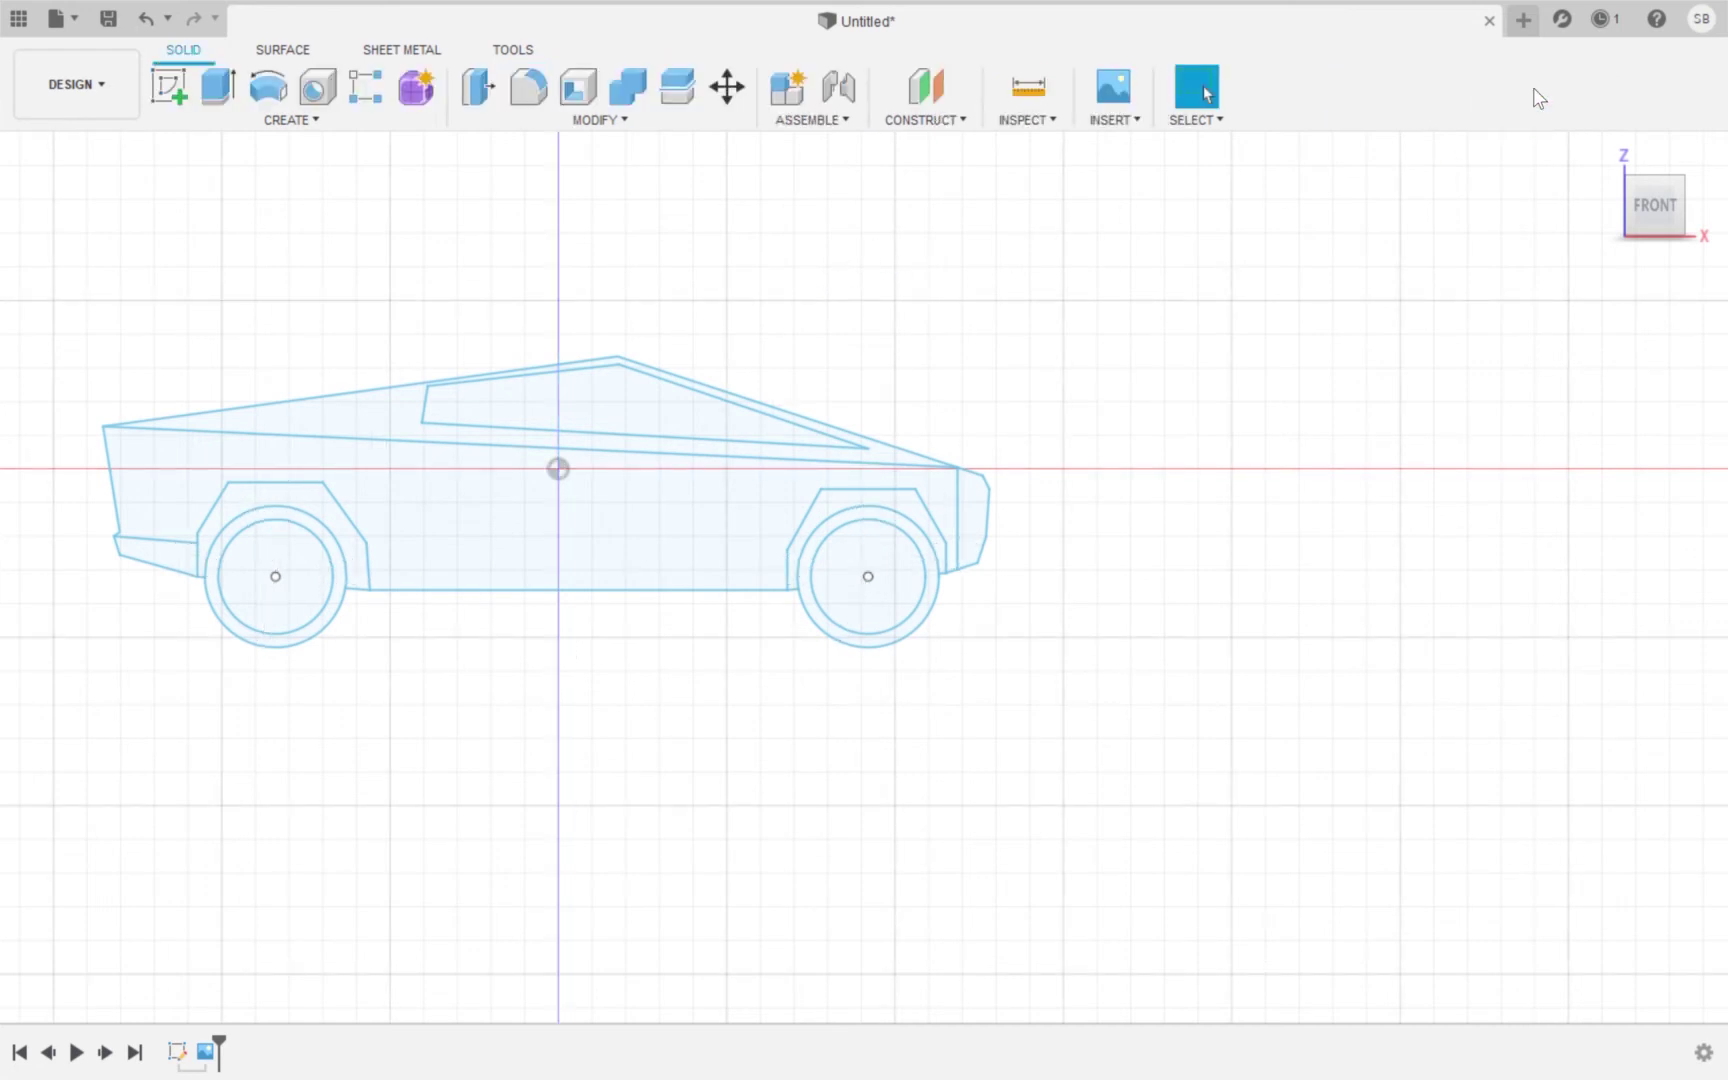
Extrude the lower body profile, between the shoulder line and the underside, 23 mm behind the sketch plane
{"action": "left_click", "coordinate": [1691, 192]}
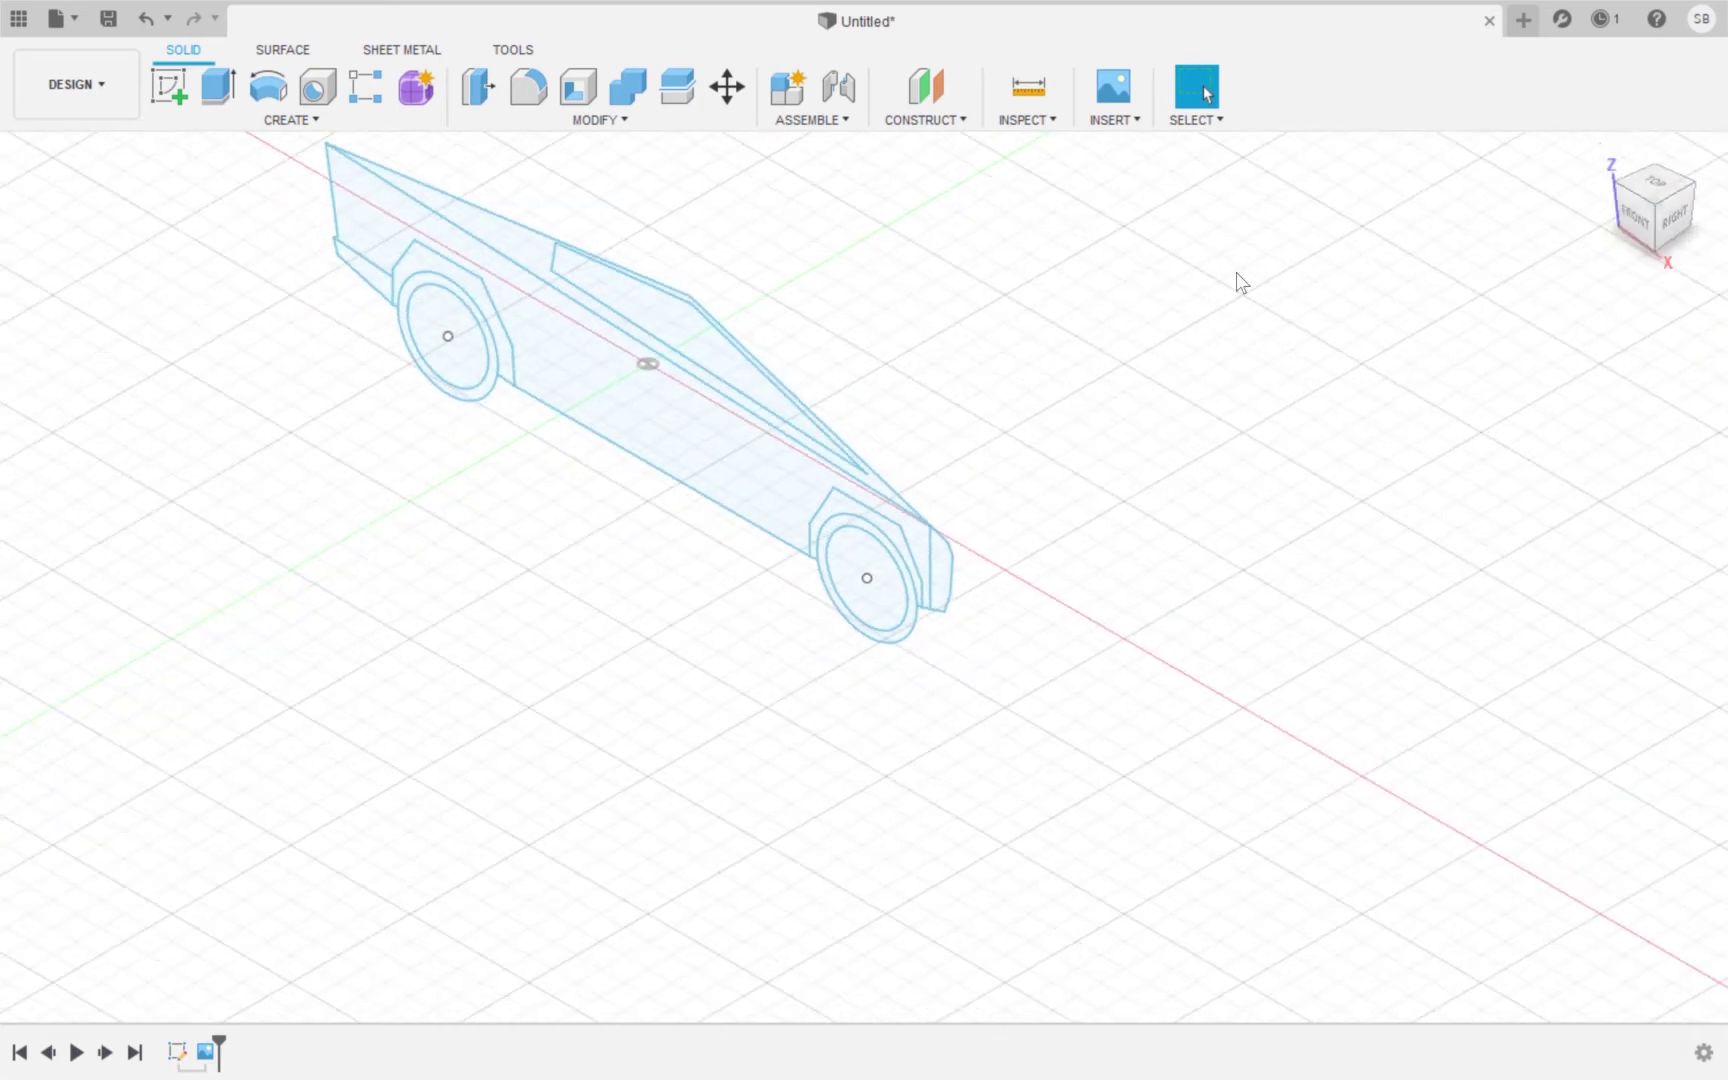
{"action": "left_click", "coordinate": [218, 88]}
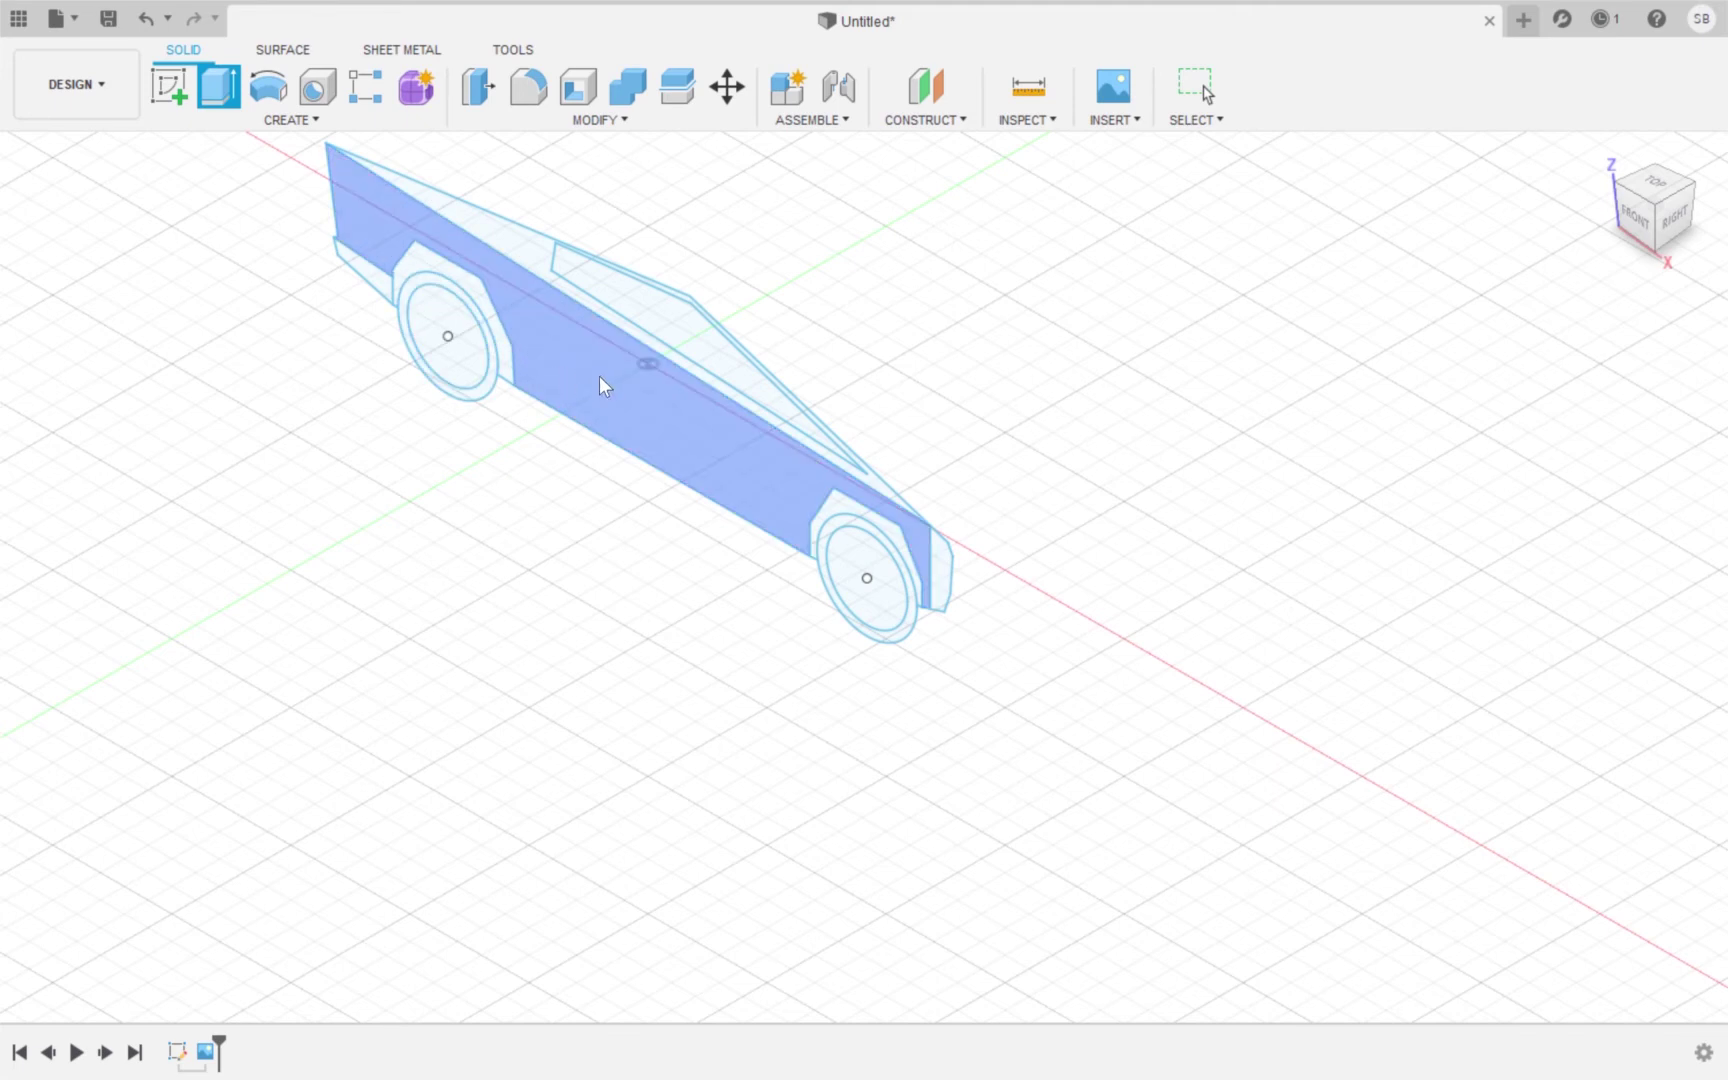
{"action": "left_click", "coordinate": [797, 432]}
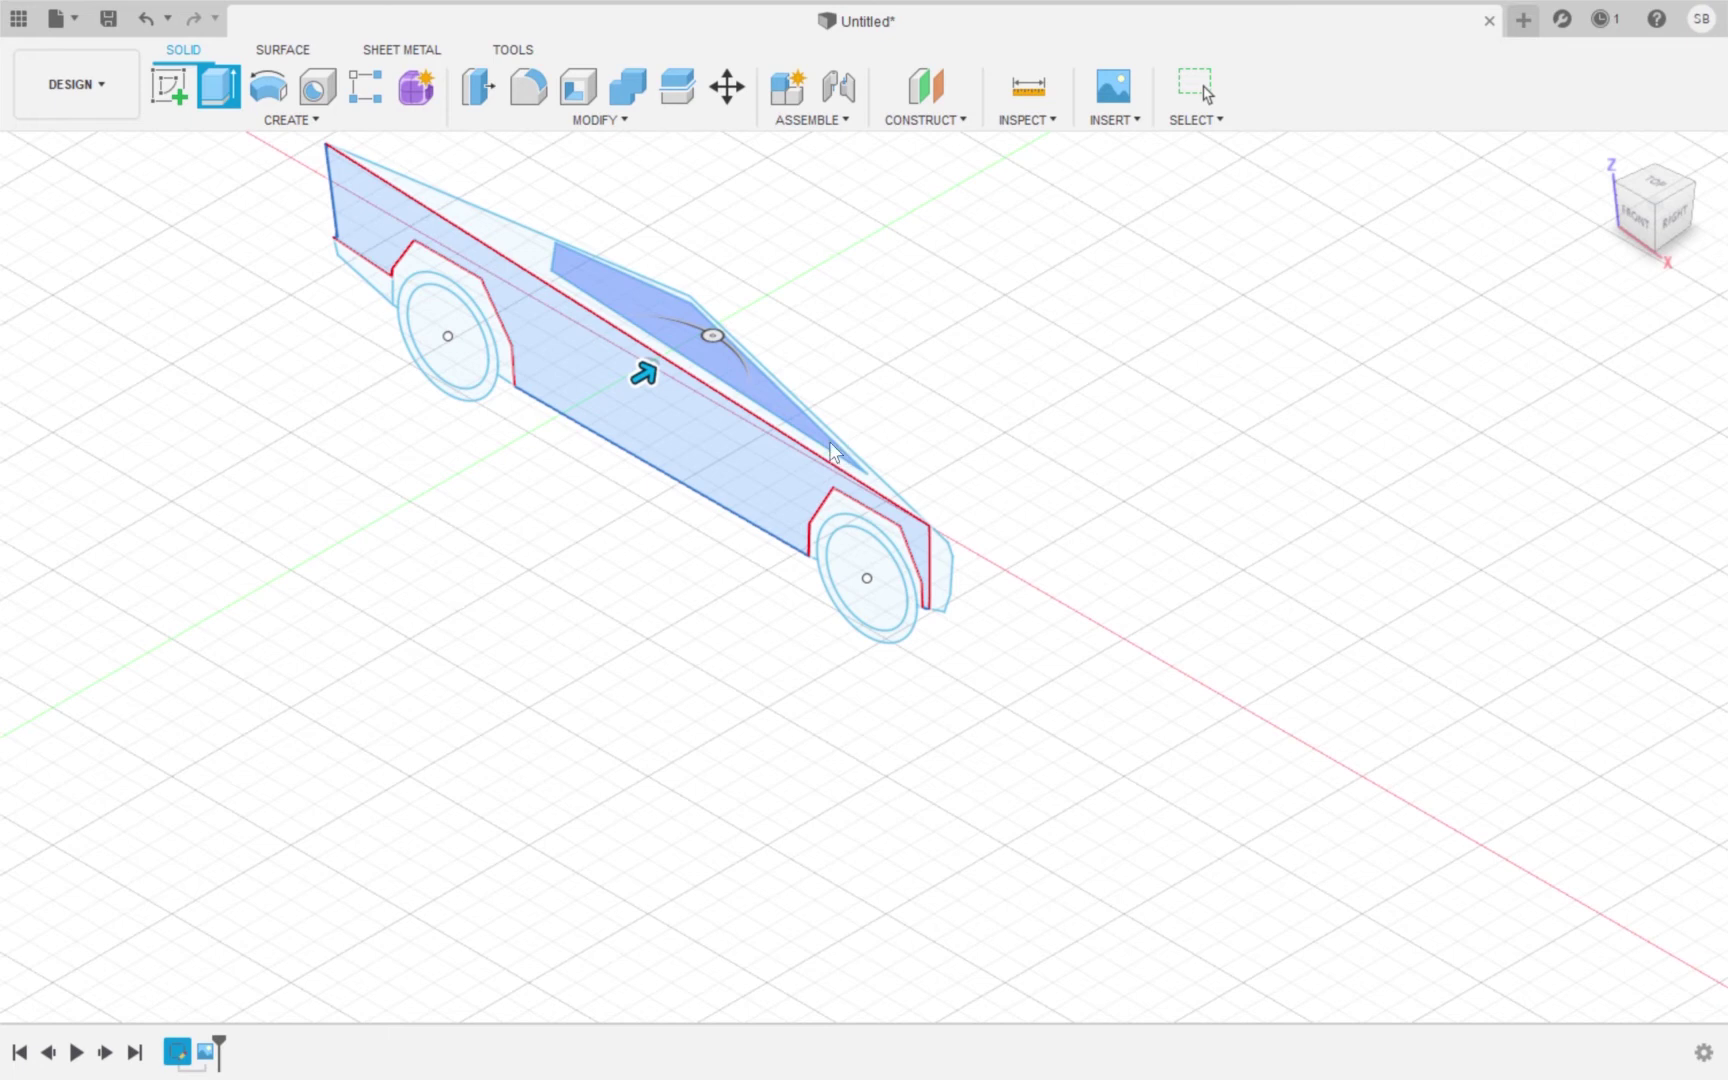
{"action": "left_click", "coordinate": [829, 441]}
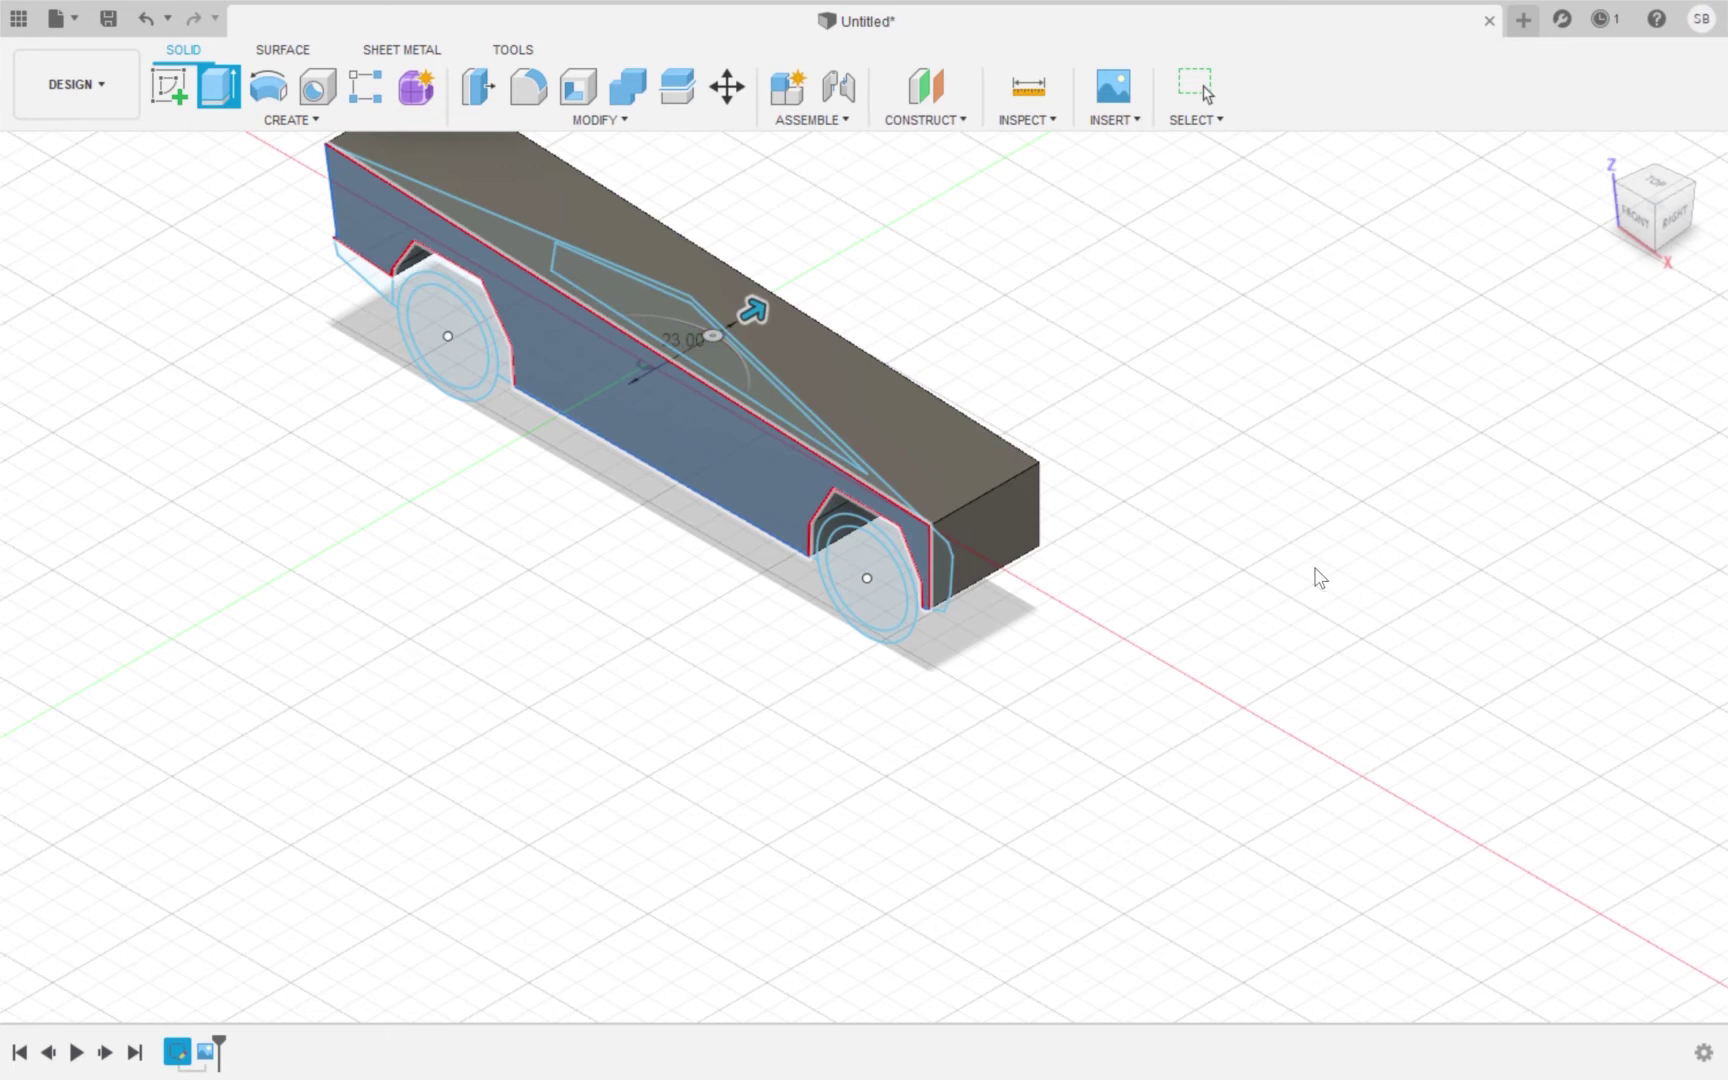
{"action": "key", "text": "Return"}
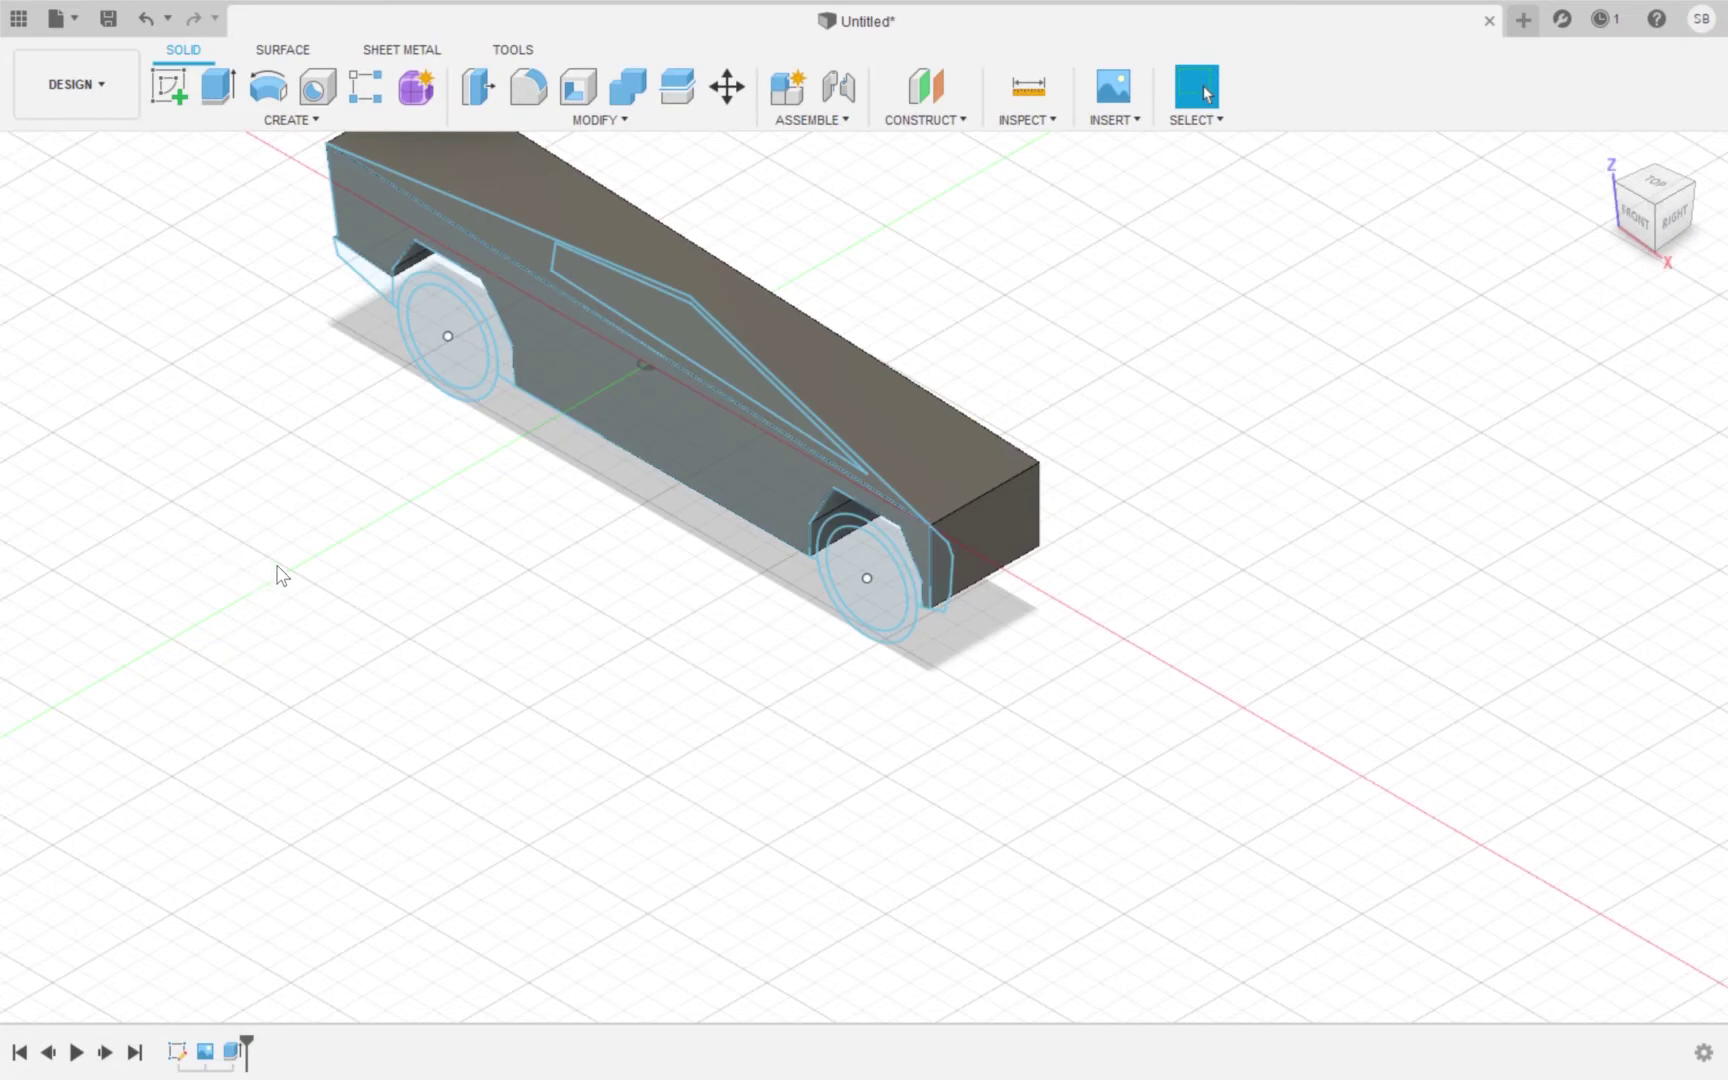
Extrude the upper cabin profile together with the window profile 23 mm in the same direction as the lower body
{"action": "left_click", "coordinate": [218, 87]}
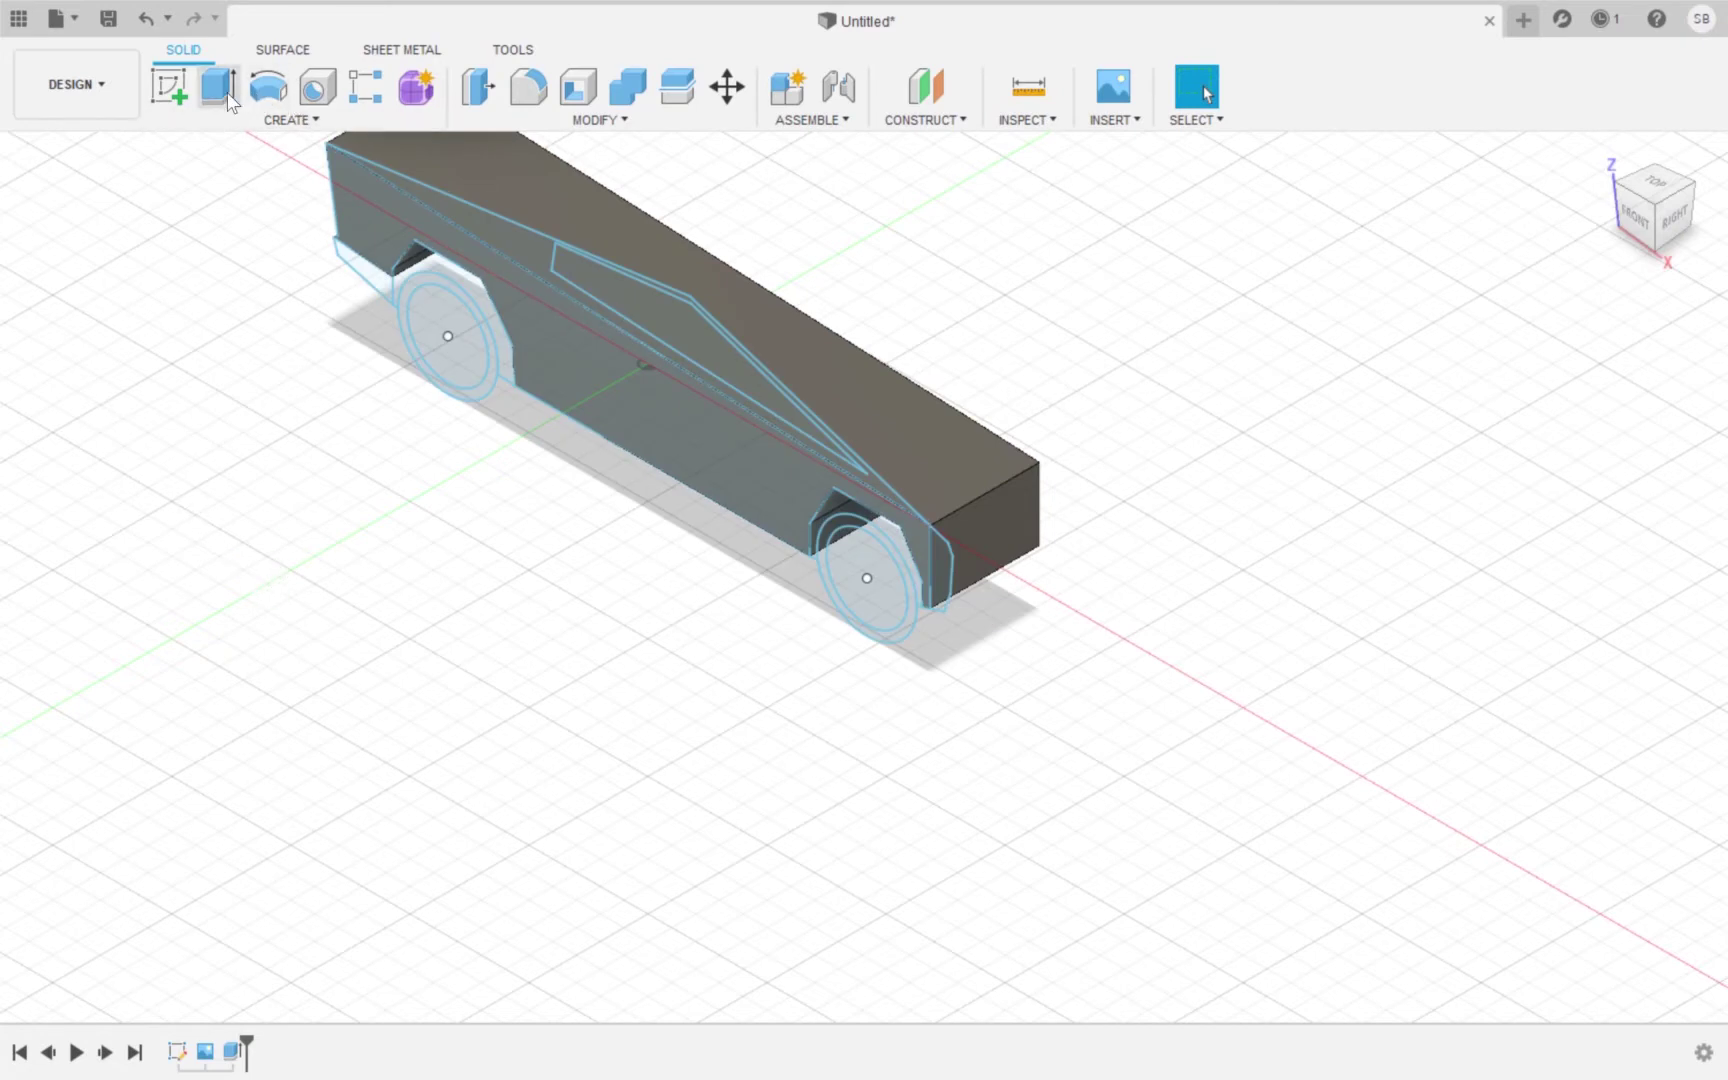
{"action": "left_click", "coordinate": [485, 225]}
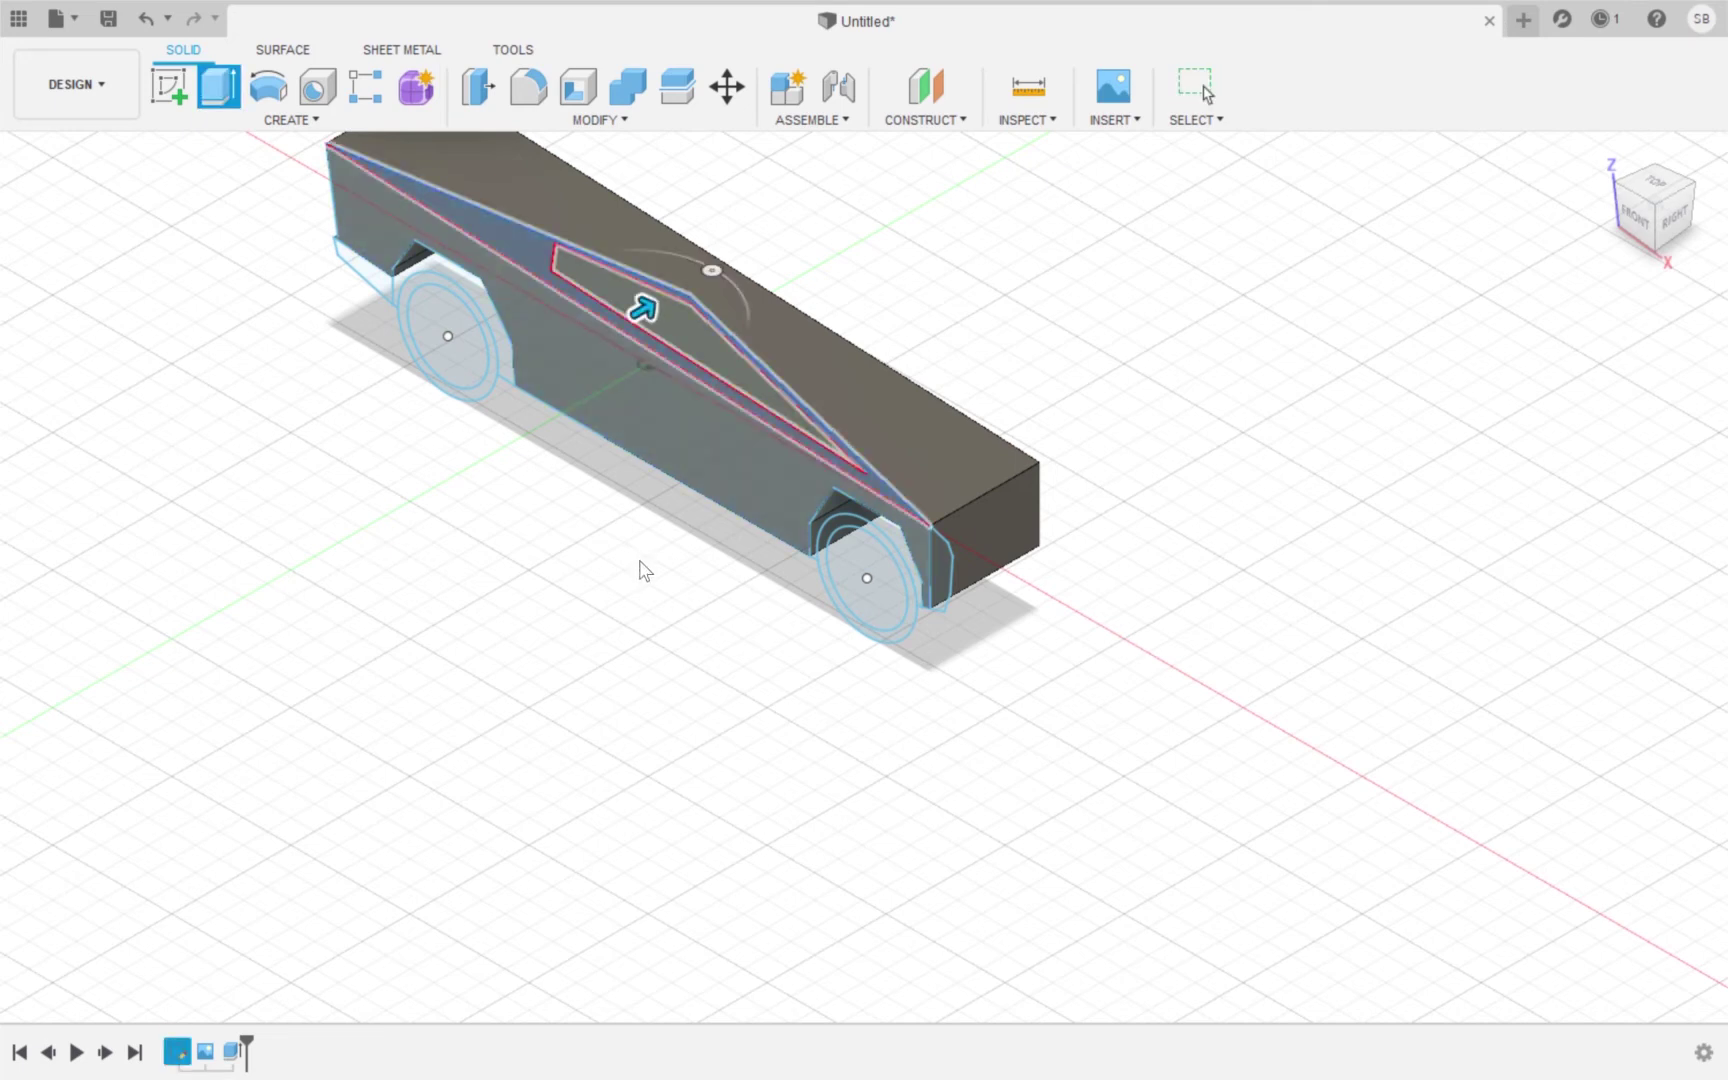
{"action": "left_click", "coordinate": [722, 364]}
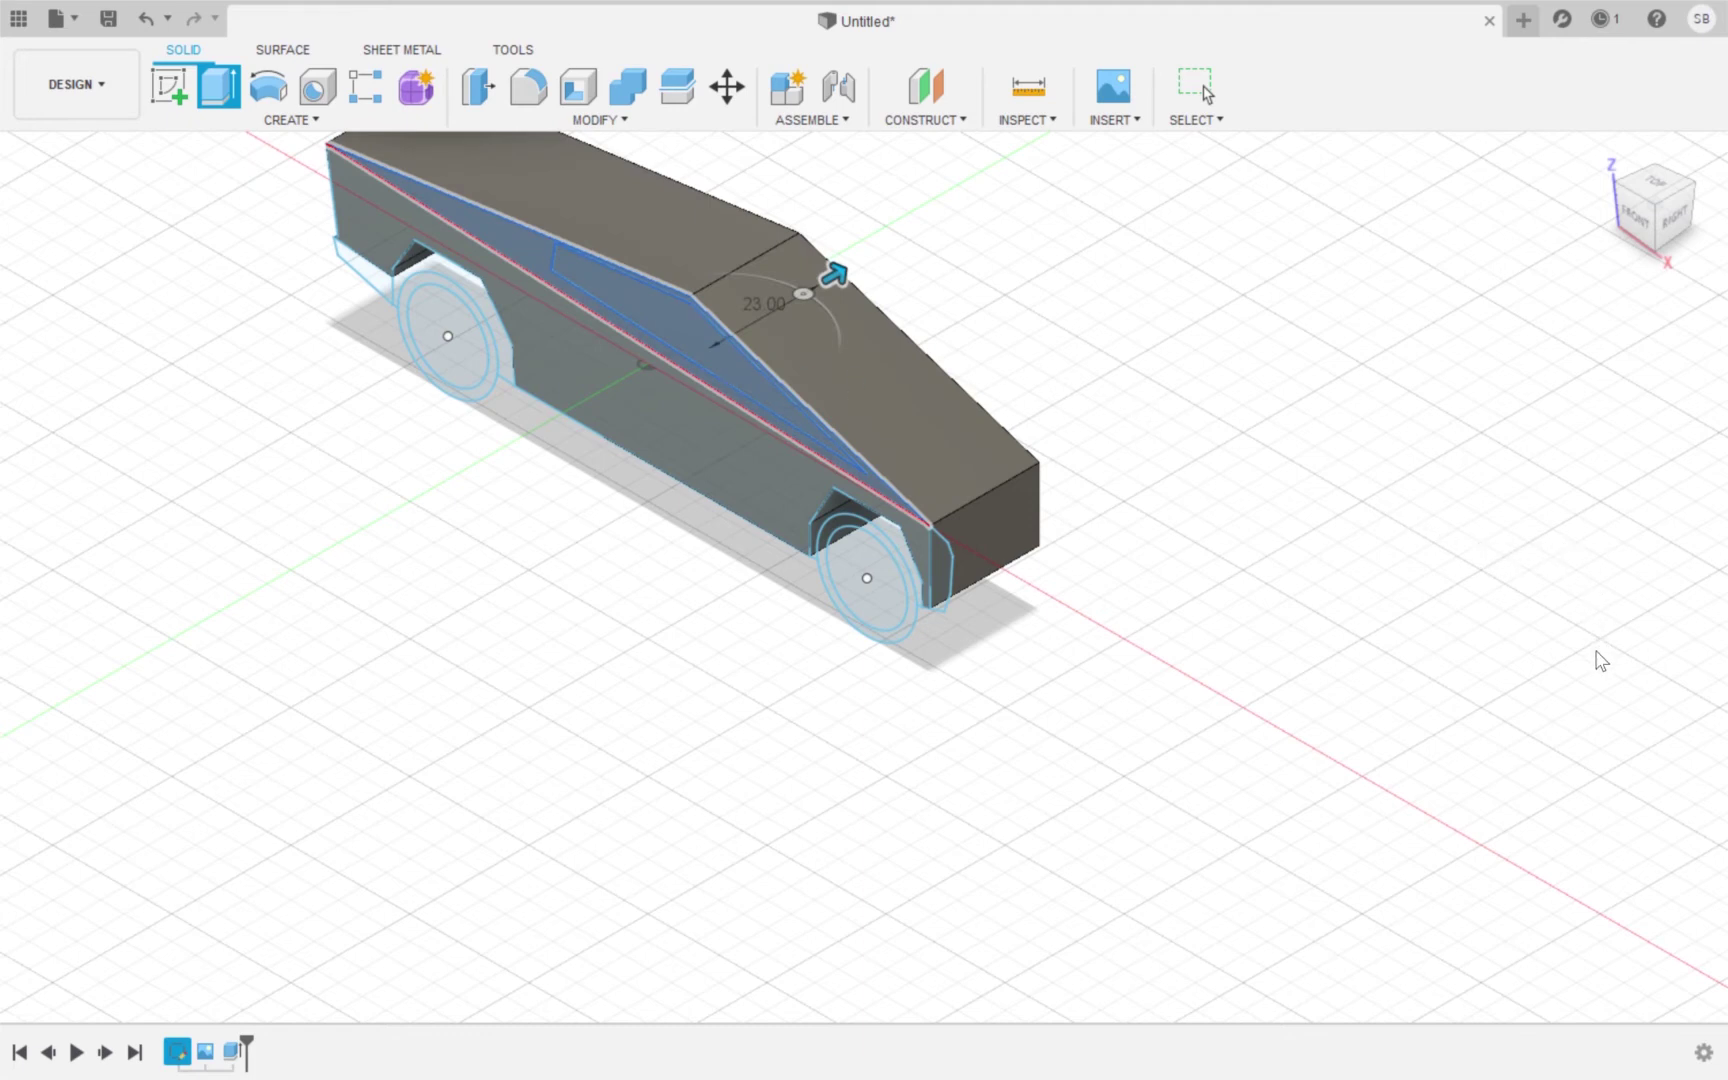
{"action": "key", "text": "Return"}
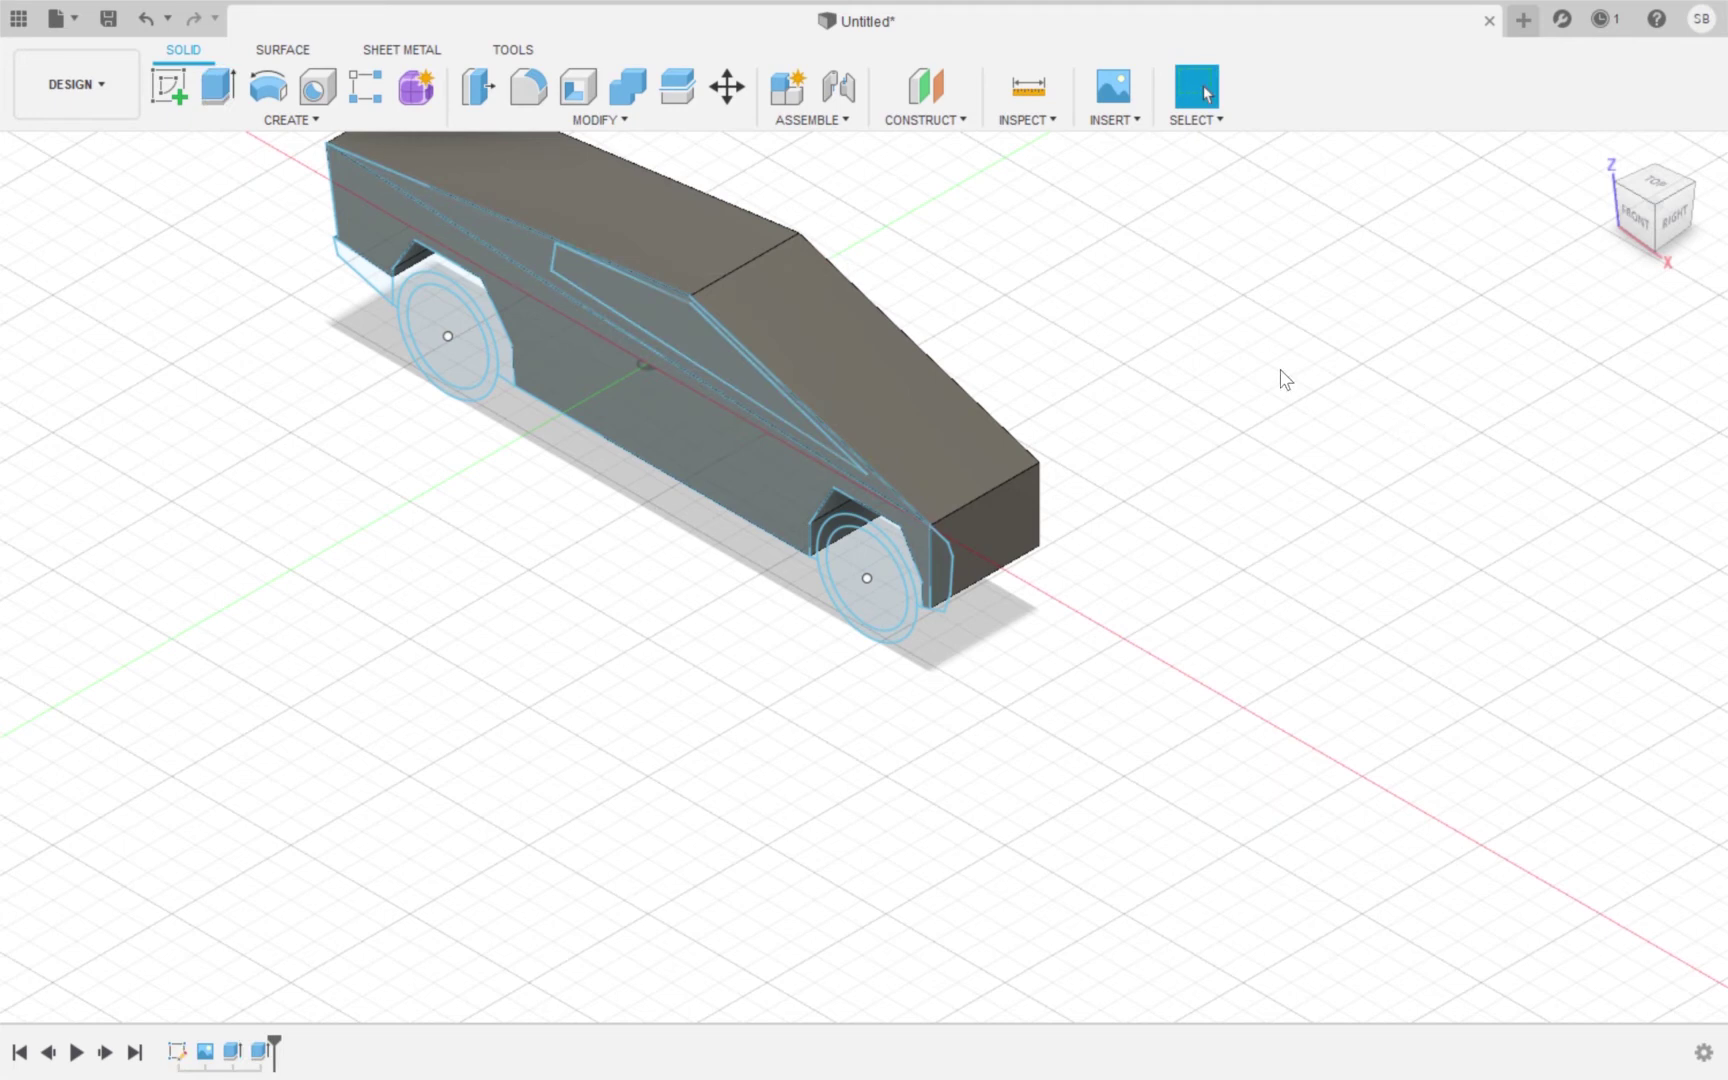
Rotate the cabin's side face inward with the Move tool so it leans toward the roof
{"action": "left_click", "coordinate": [727, 87]}
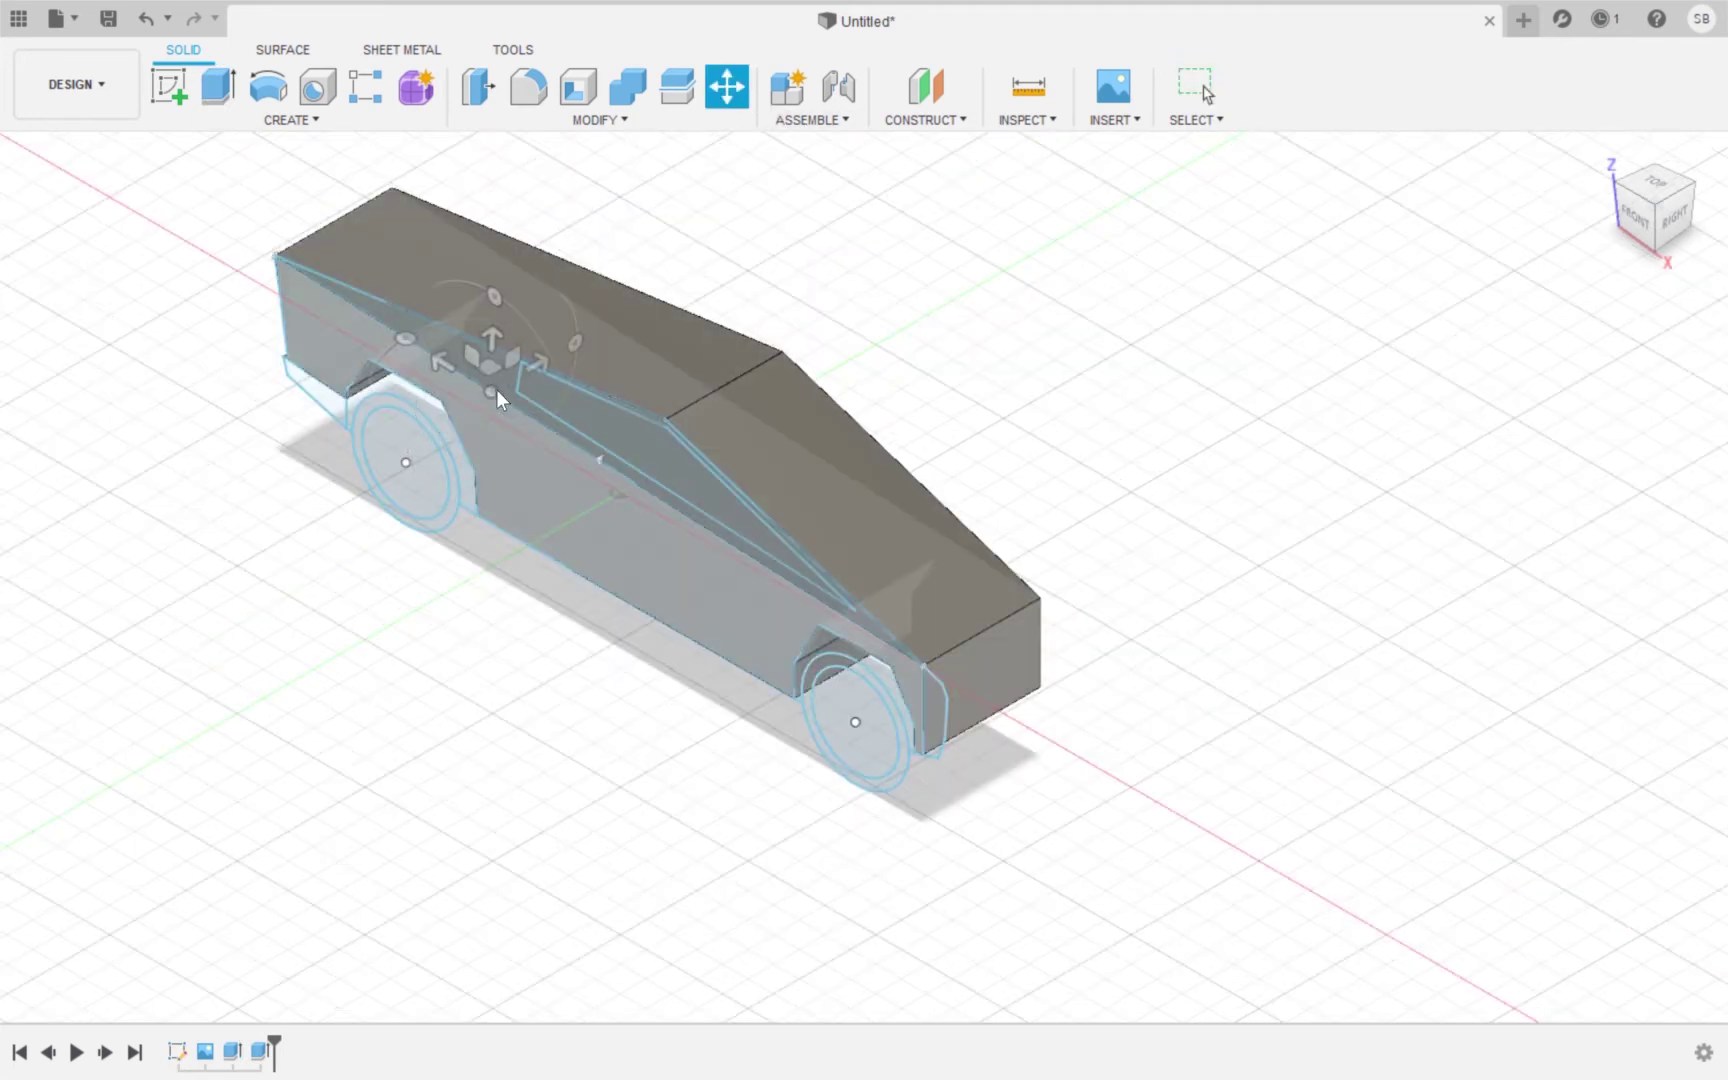
{"action": "left_click", "coordinate": [497, 387]}
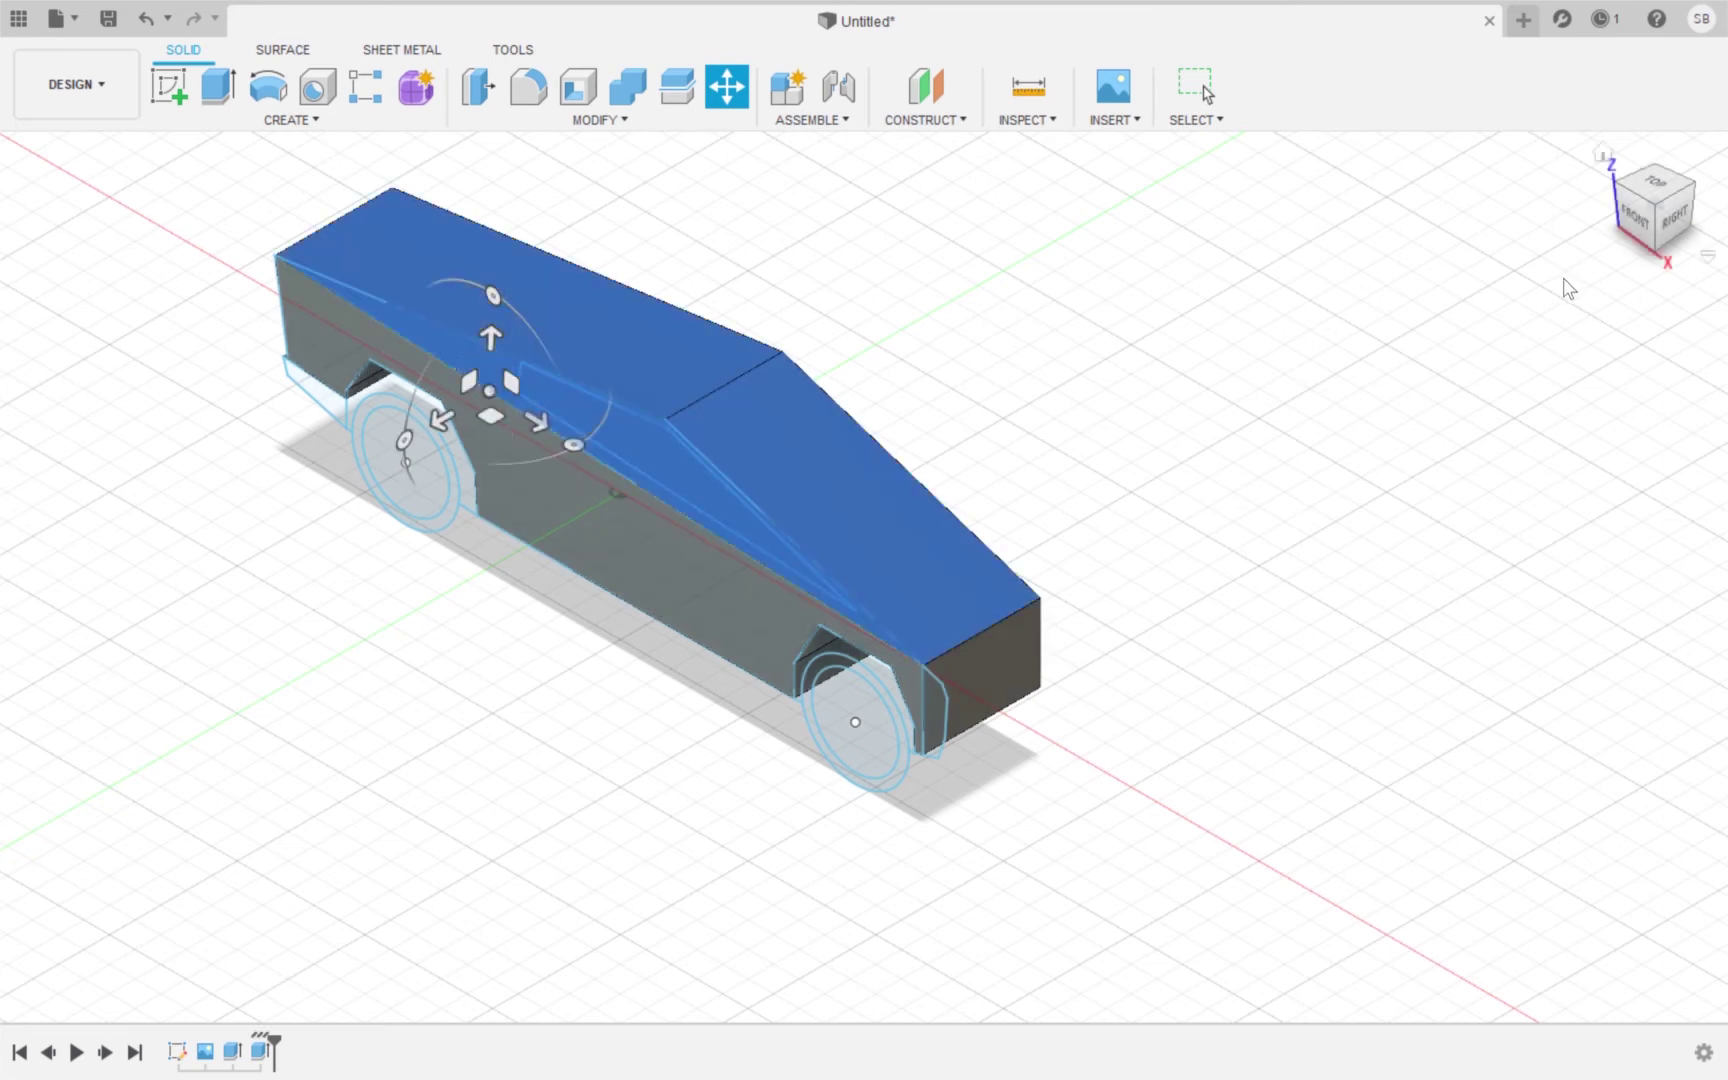
{"action": "left_click", "coordinate": [1608, 423]}
{"action": "left_click", "coordinate": [511, 400]}
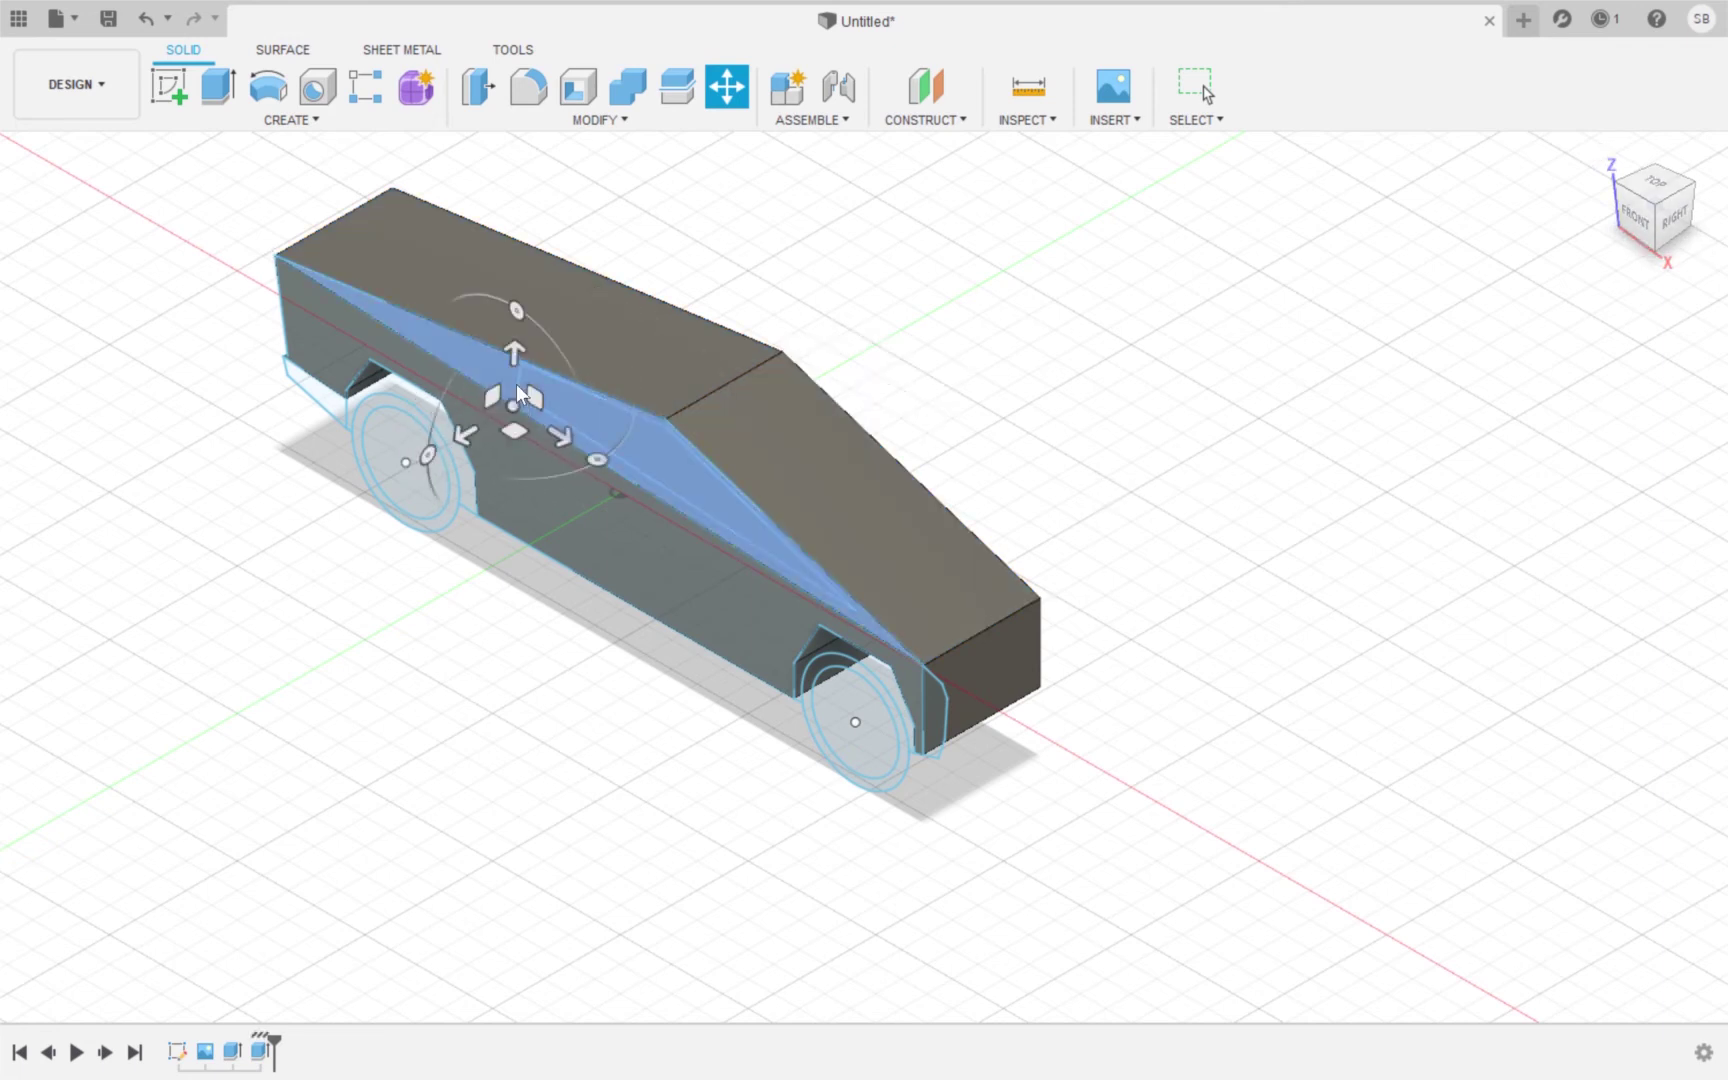
{"action": "left_click", "coordinate": [430, 457]}
{"action": "left_click_drag", "start_coordinate": [437, 457], "coordinate": [446, 426]}
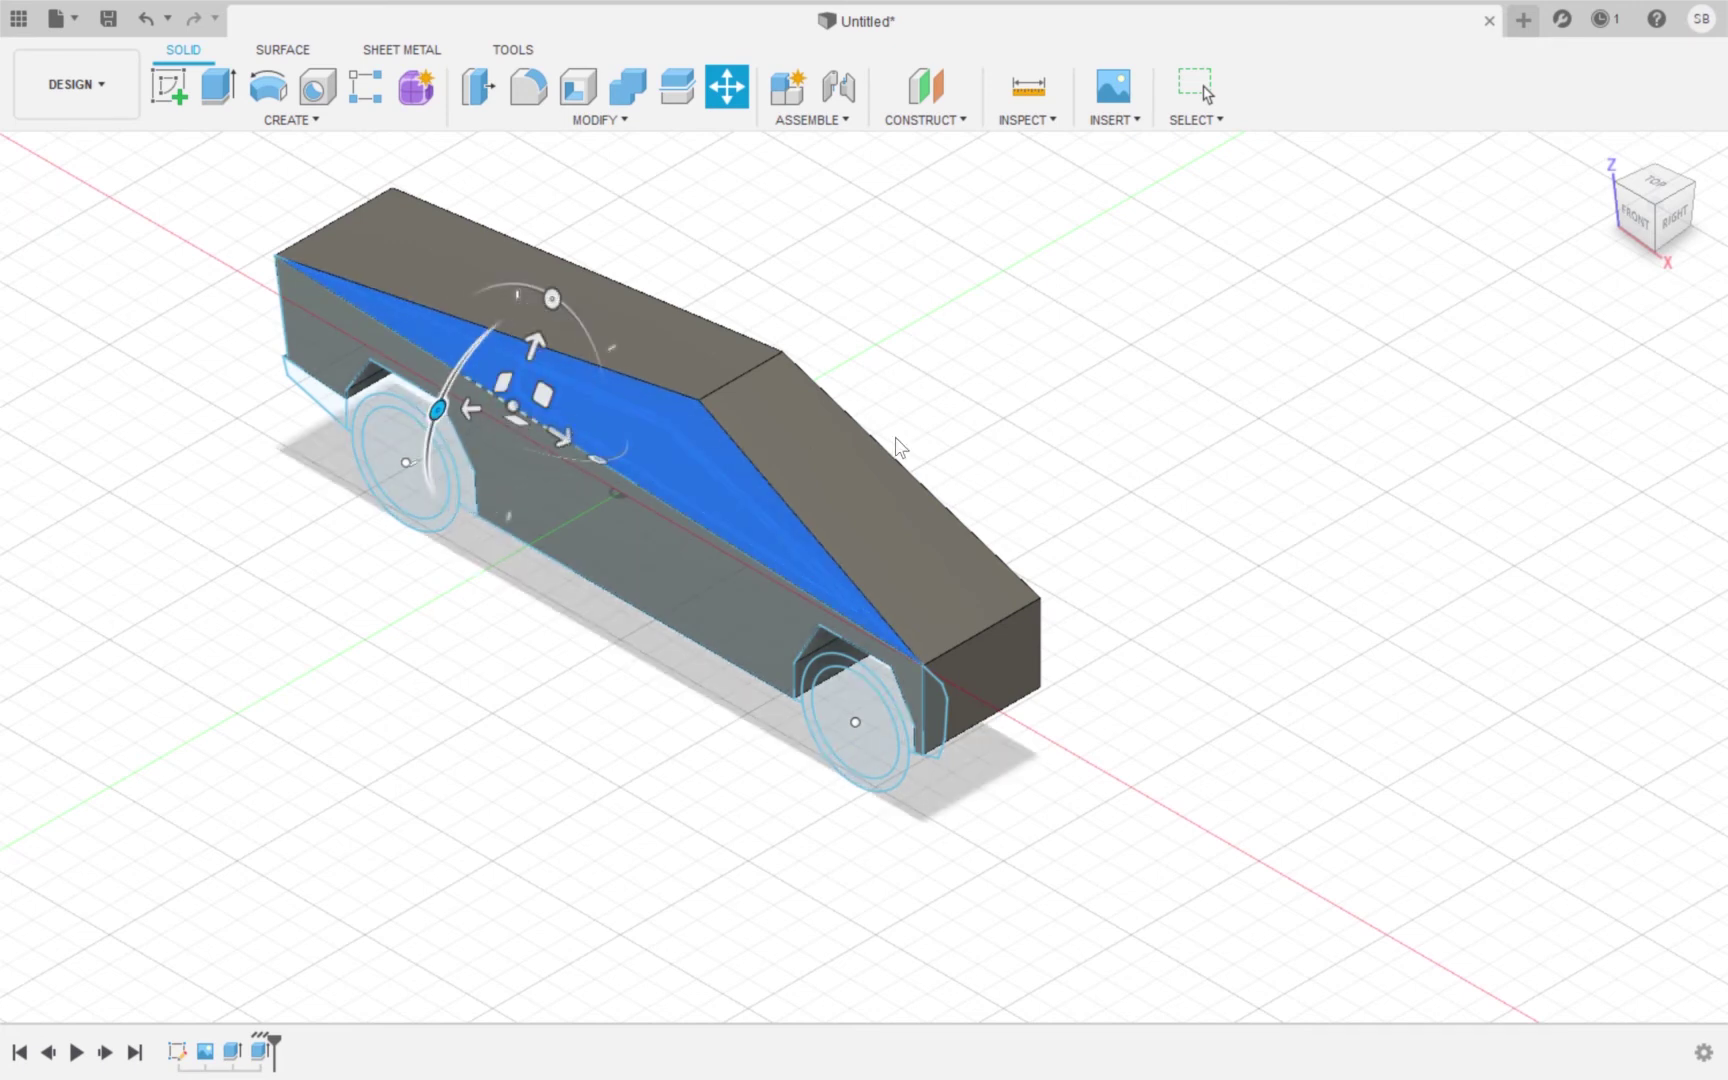
{"action": "key", "text": "Return"}
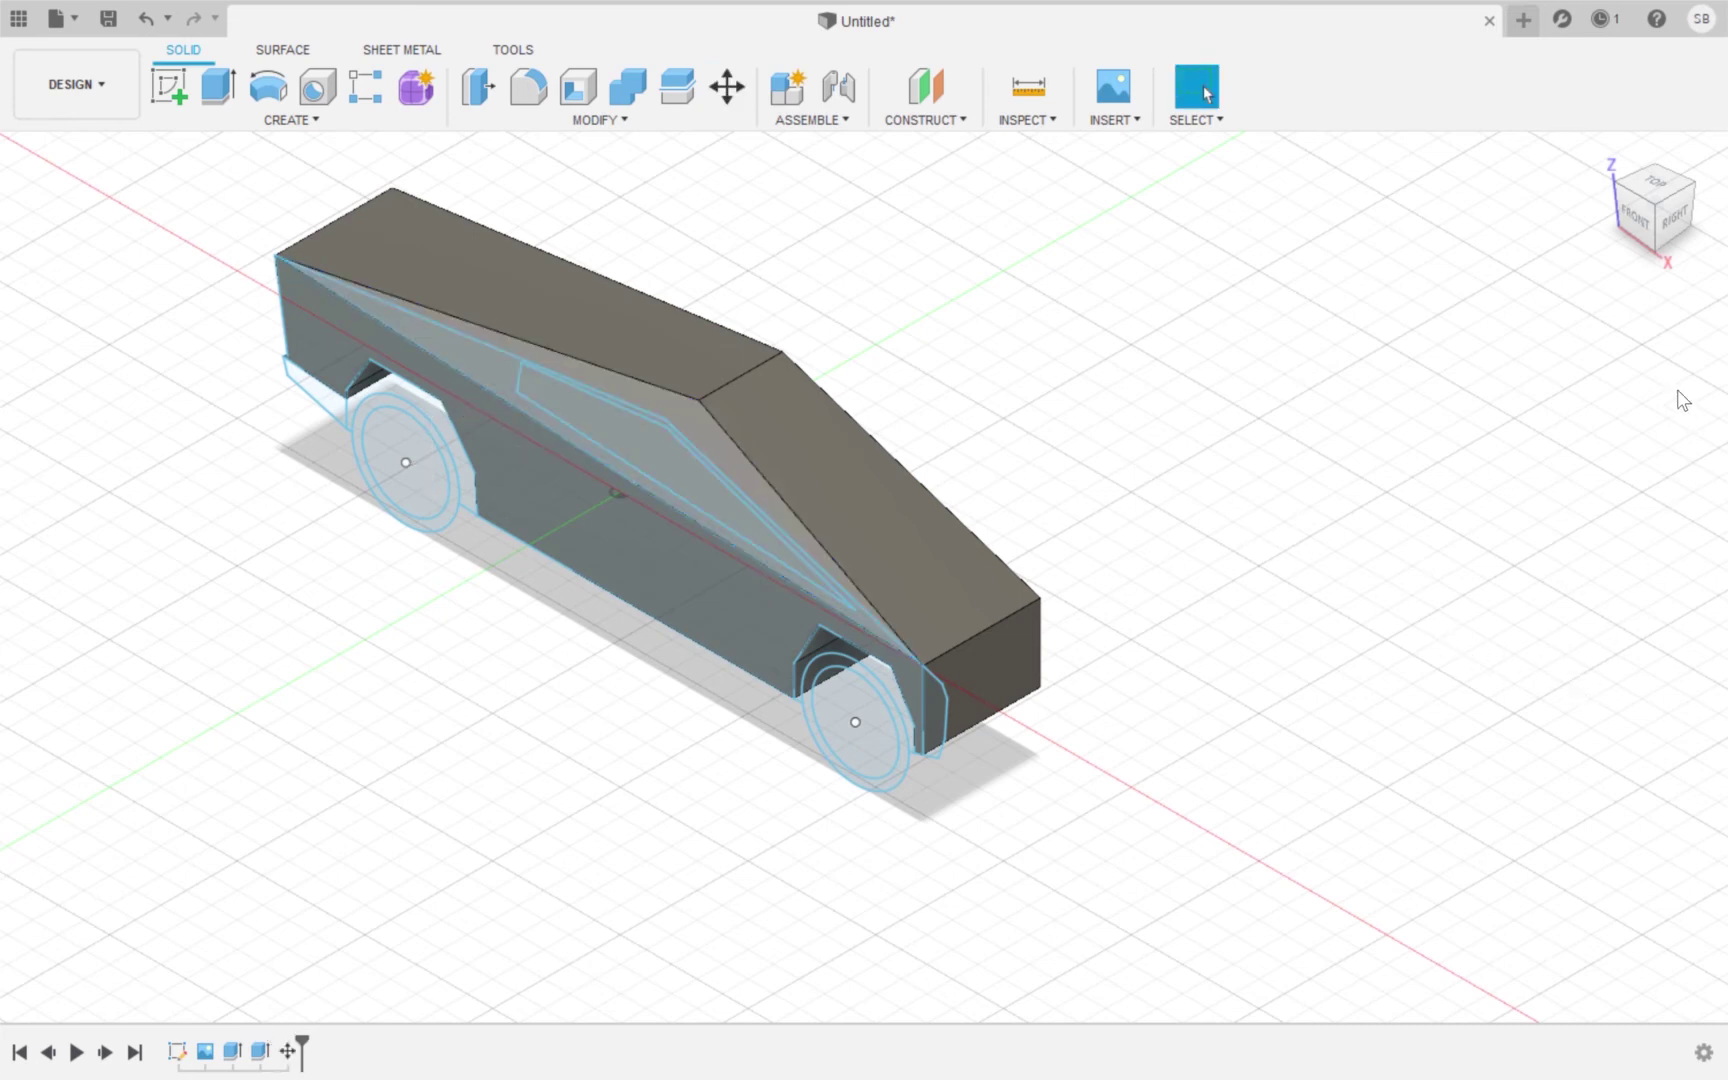
Extrude the front bumper profile across the front of the body
{"action": "left_click", "coordinate": [1667, 220]}
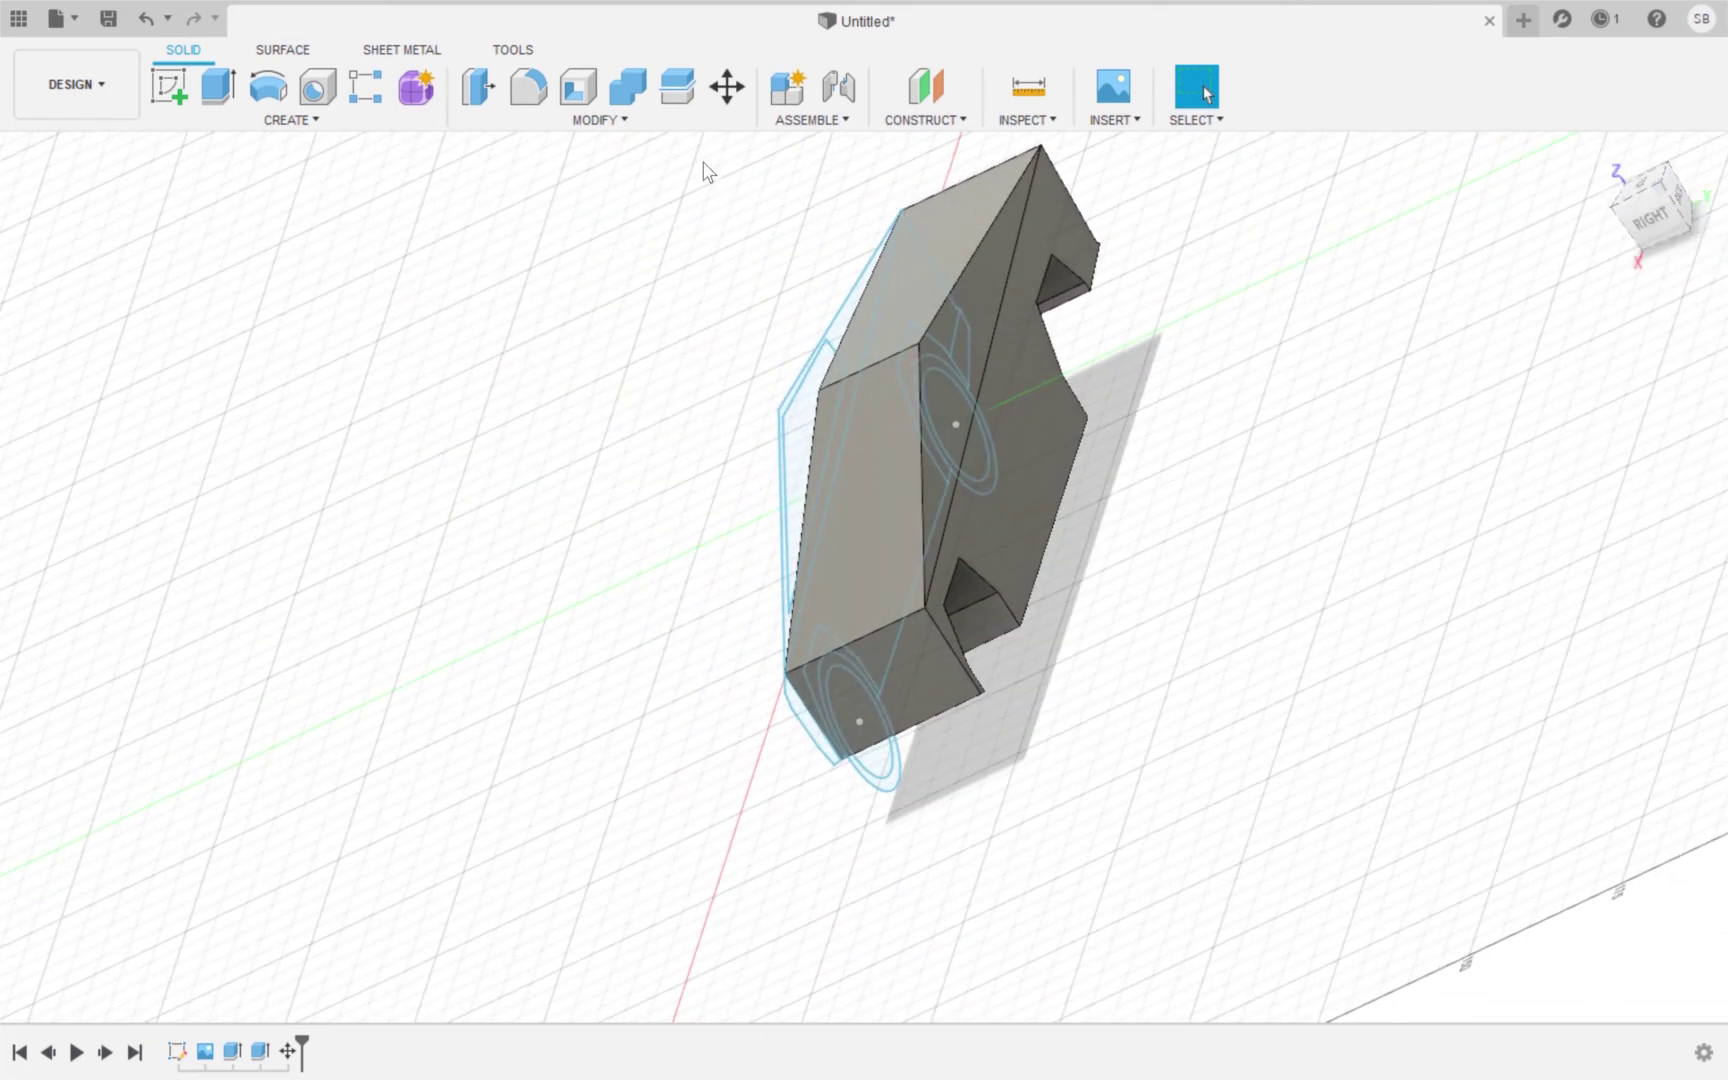
{"action": "left_click", "coordinate": [219, 88]}
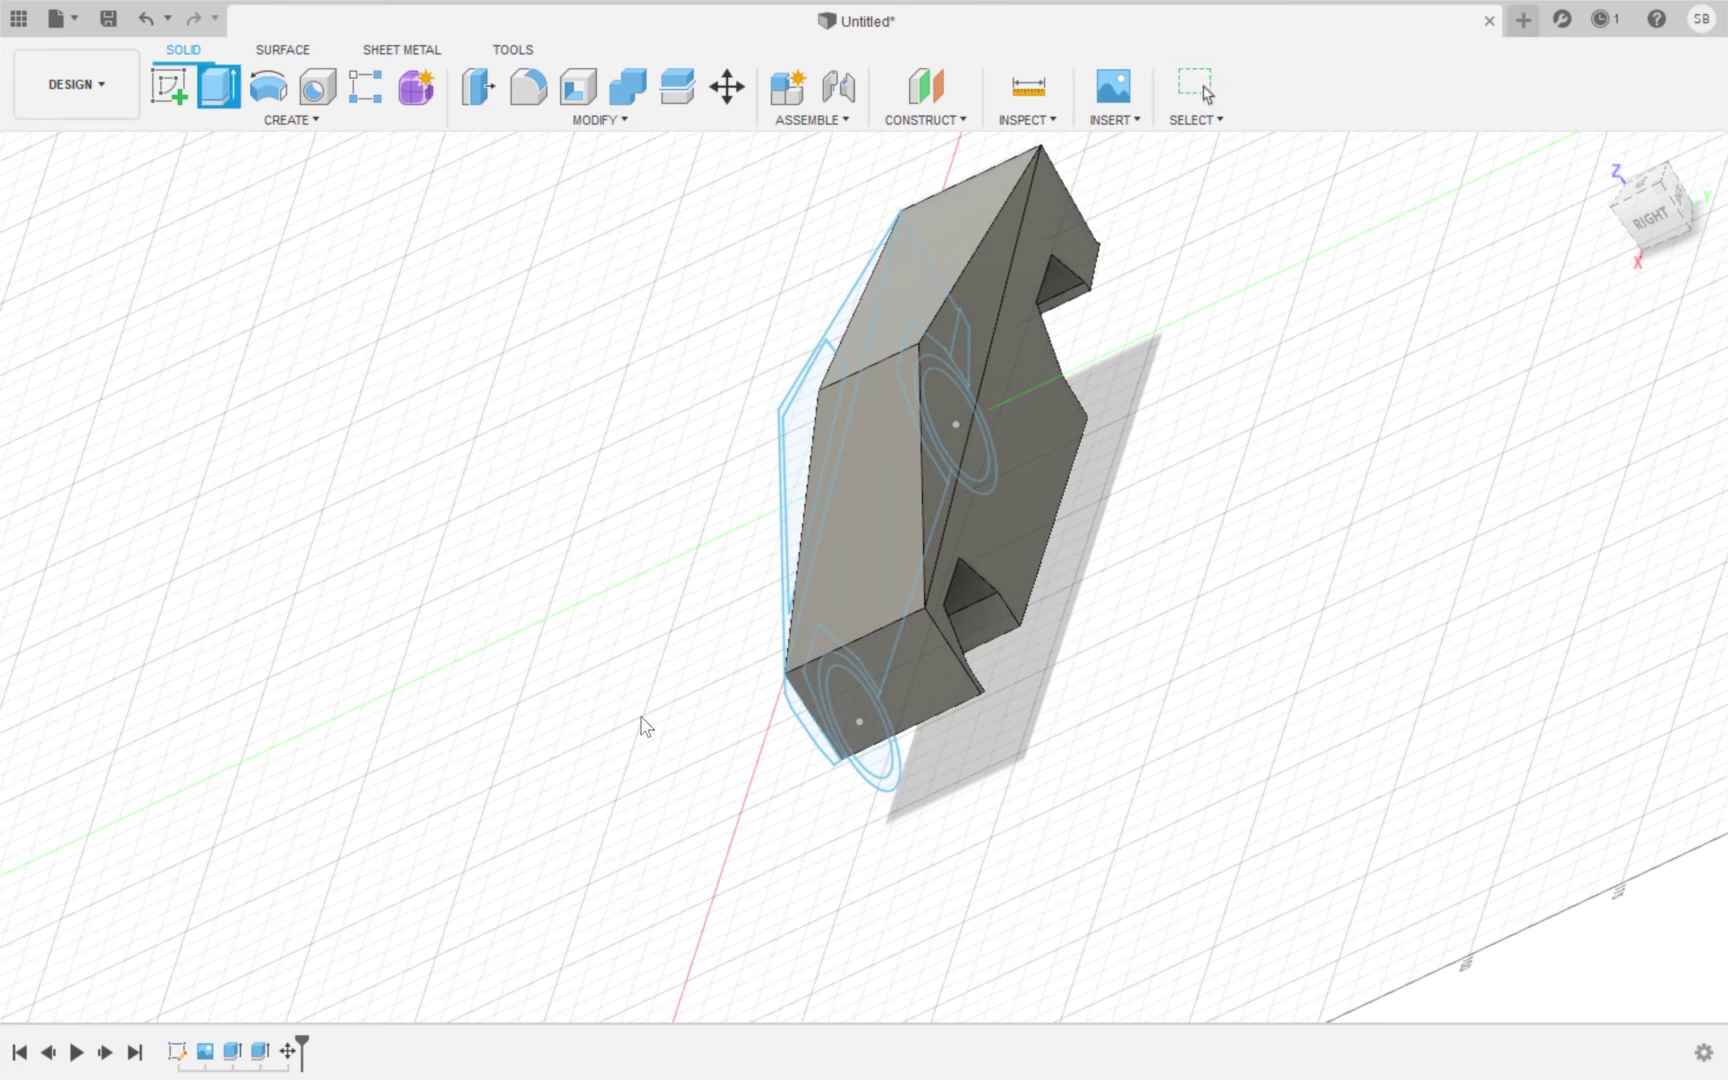
{"action": "left_click", "coordinate": [817, 730]}
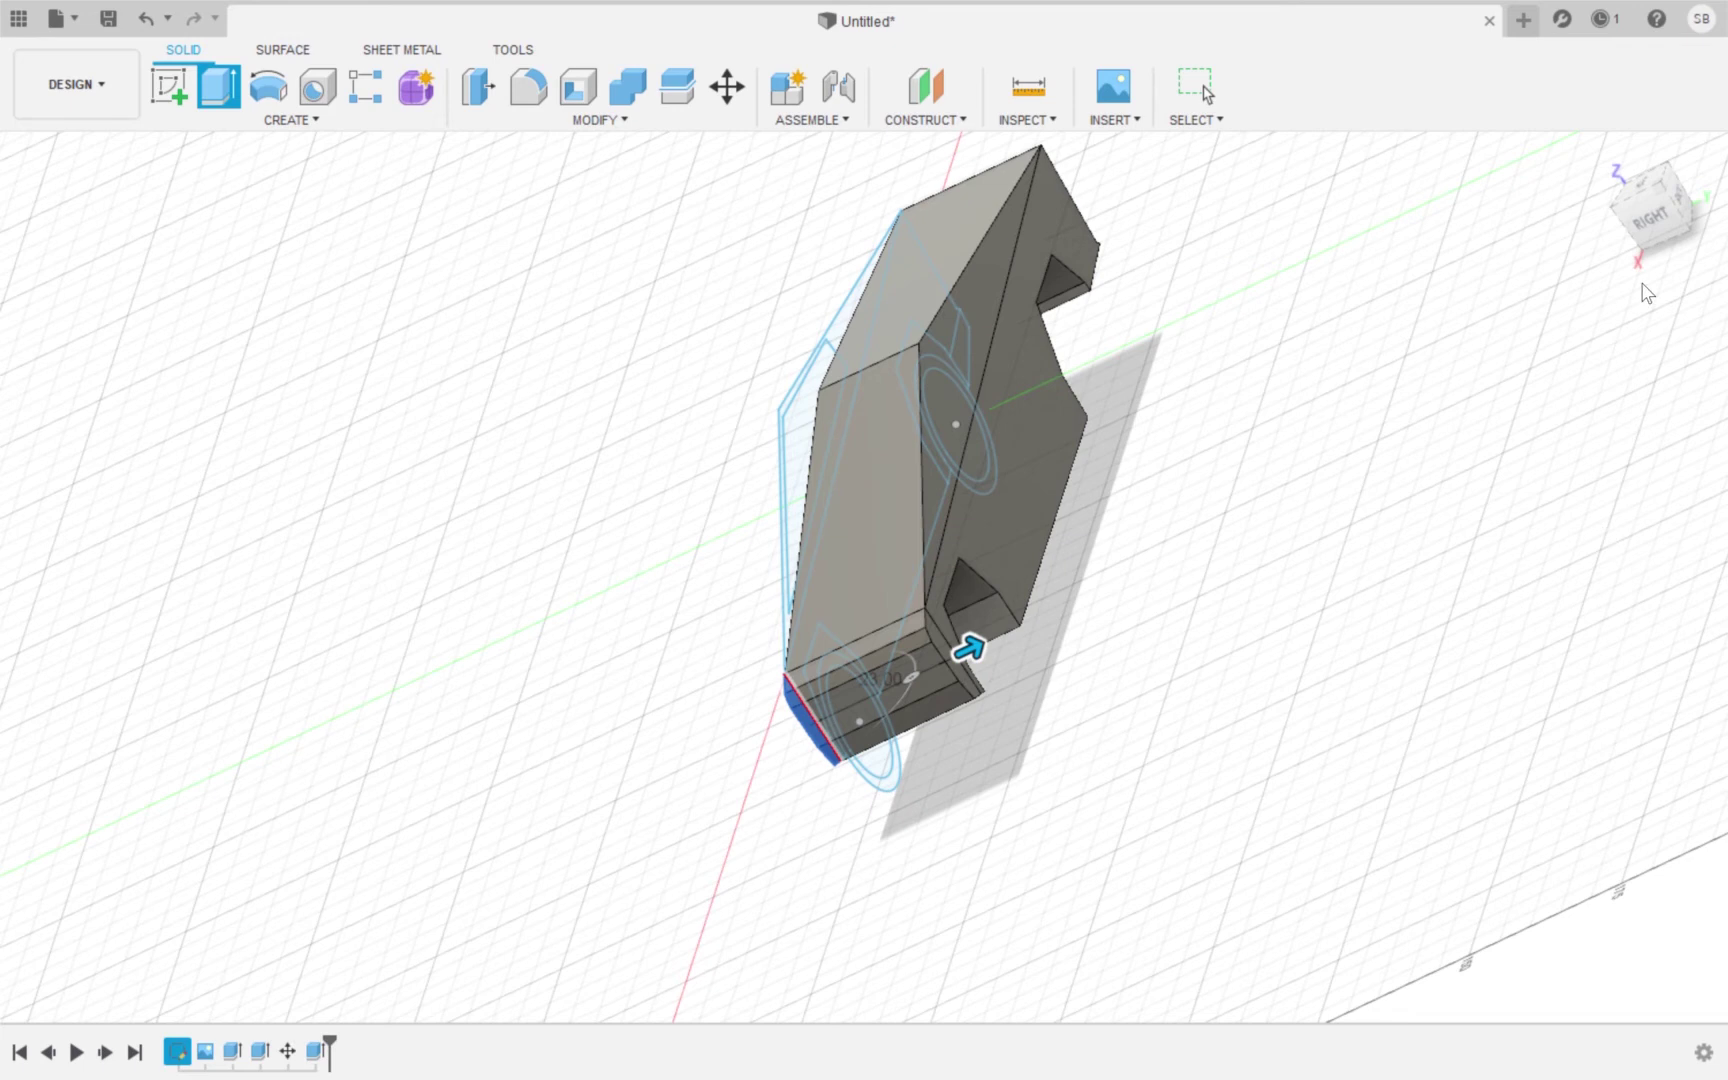
{"action": "key", "text": "Escape"}
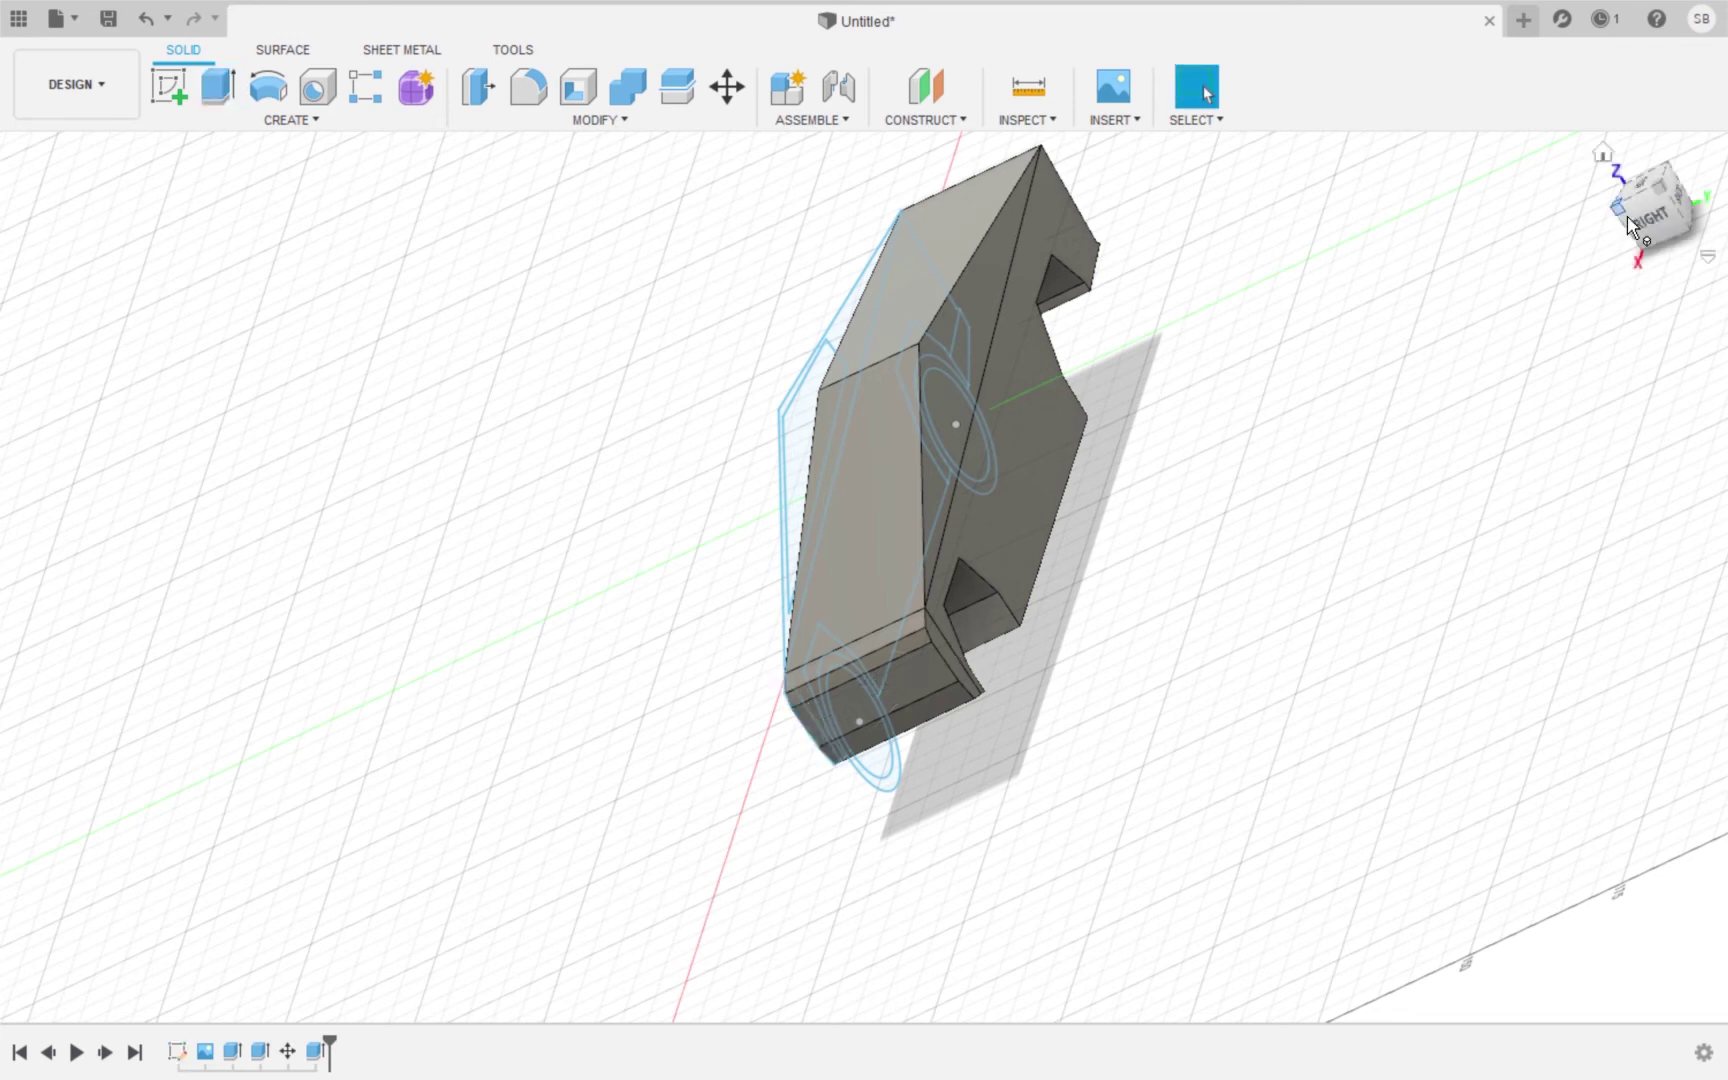
{"action": "left_click_drag", "start_coordinate": [1630, 225], "coordinate": [1676, 266]}
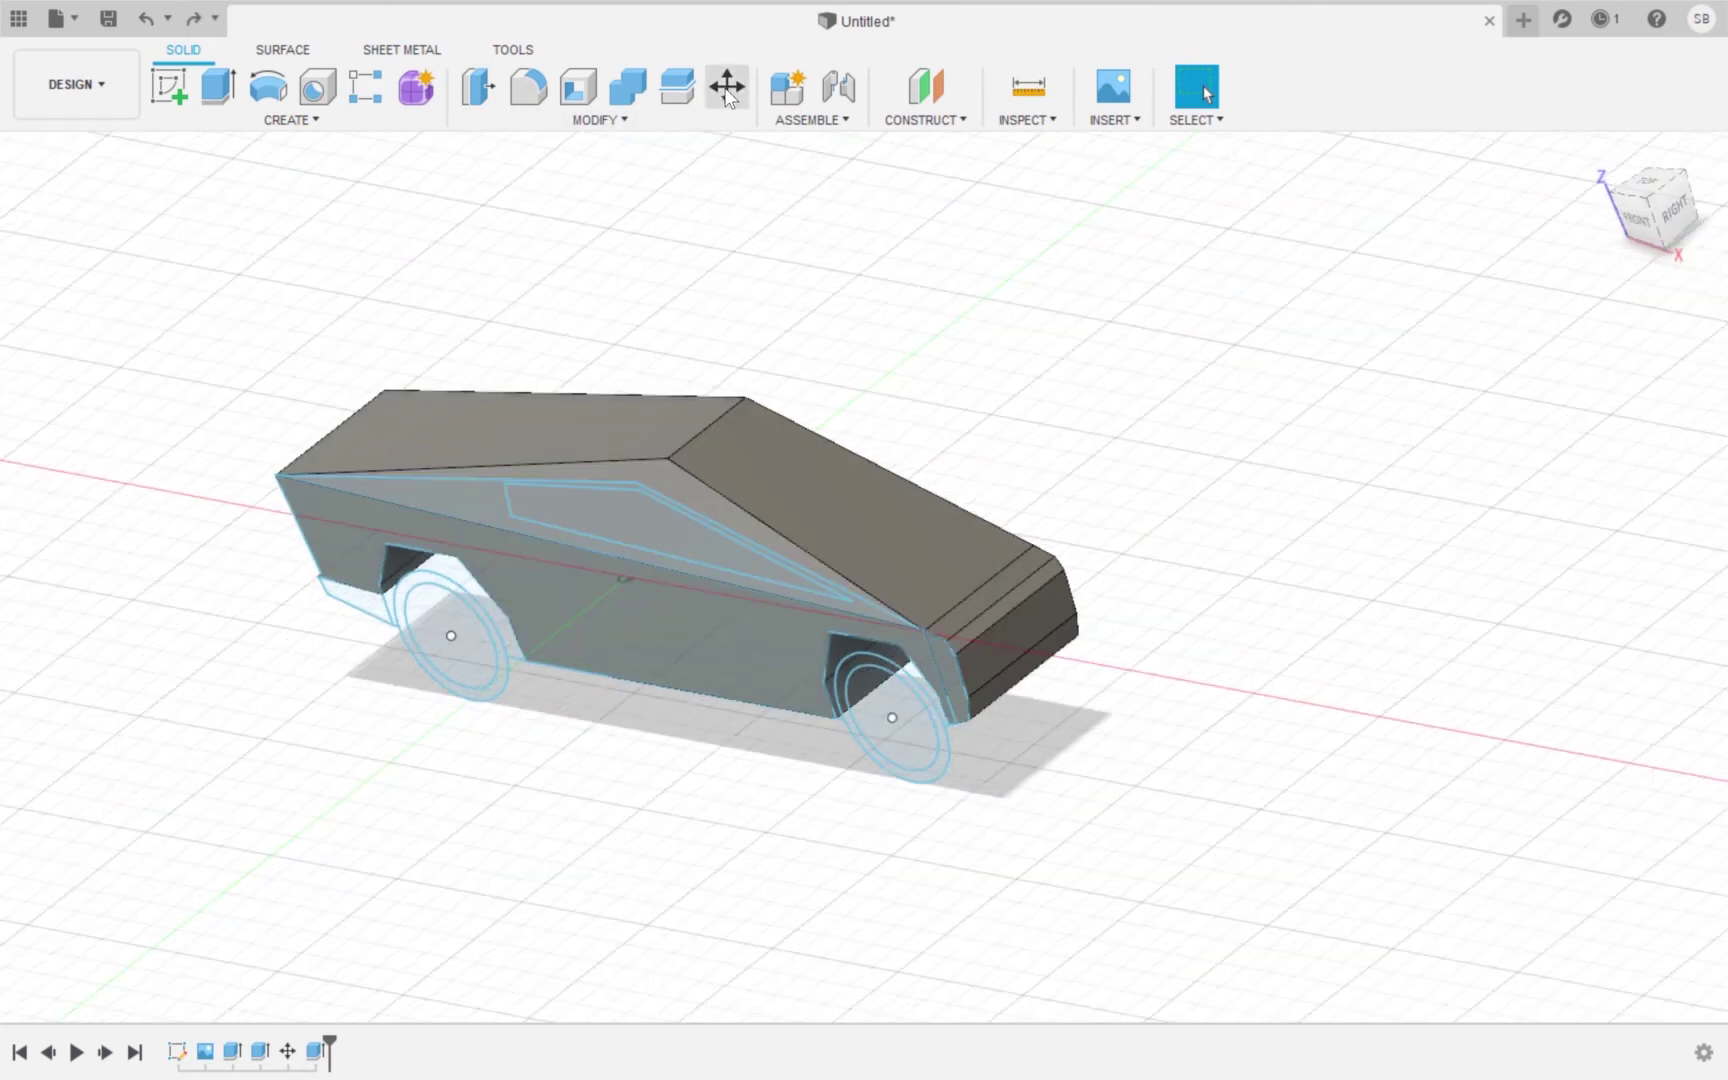
Rotate the front bumper's side face with the Move tool so it angles inward toward the nose
{"action": "left_click", "coordinate": [732, 98]}
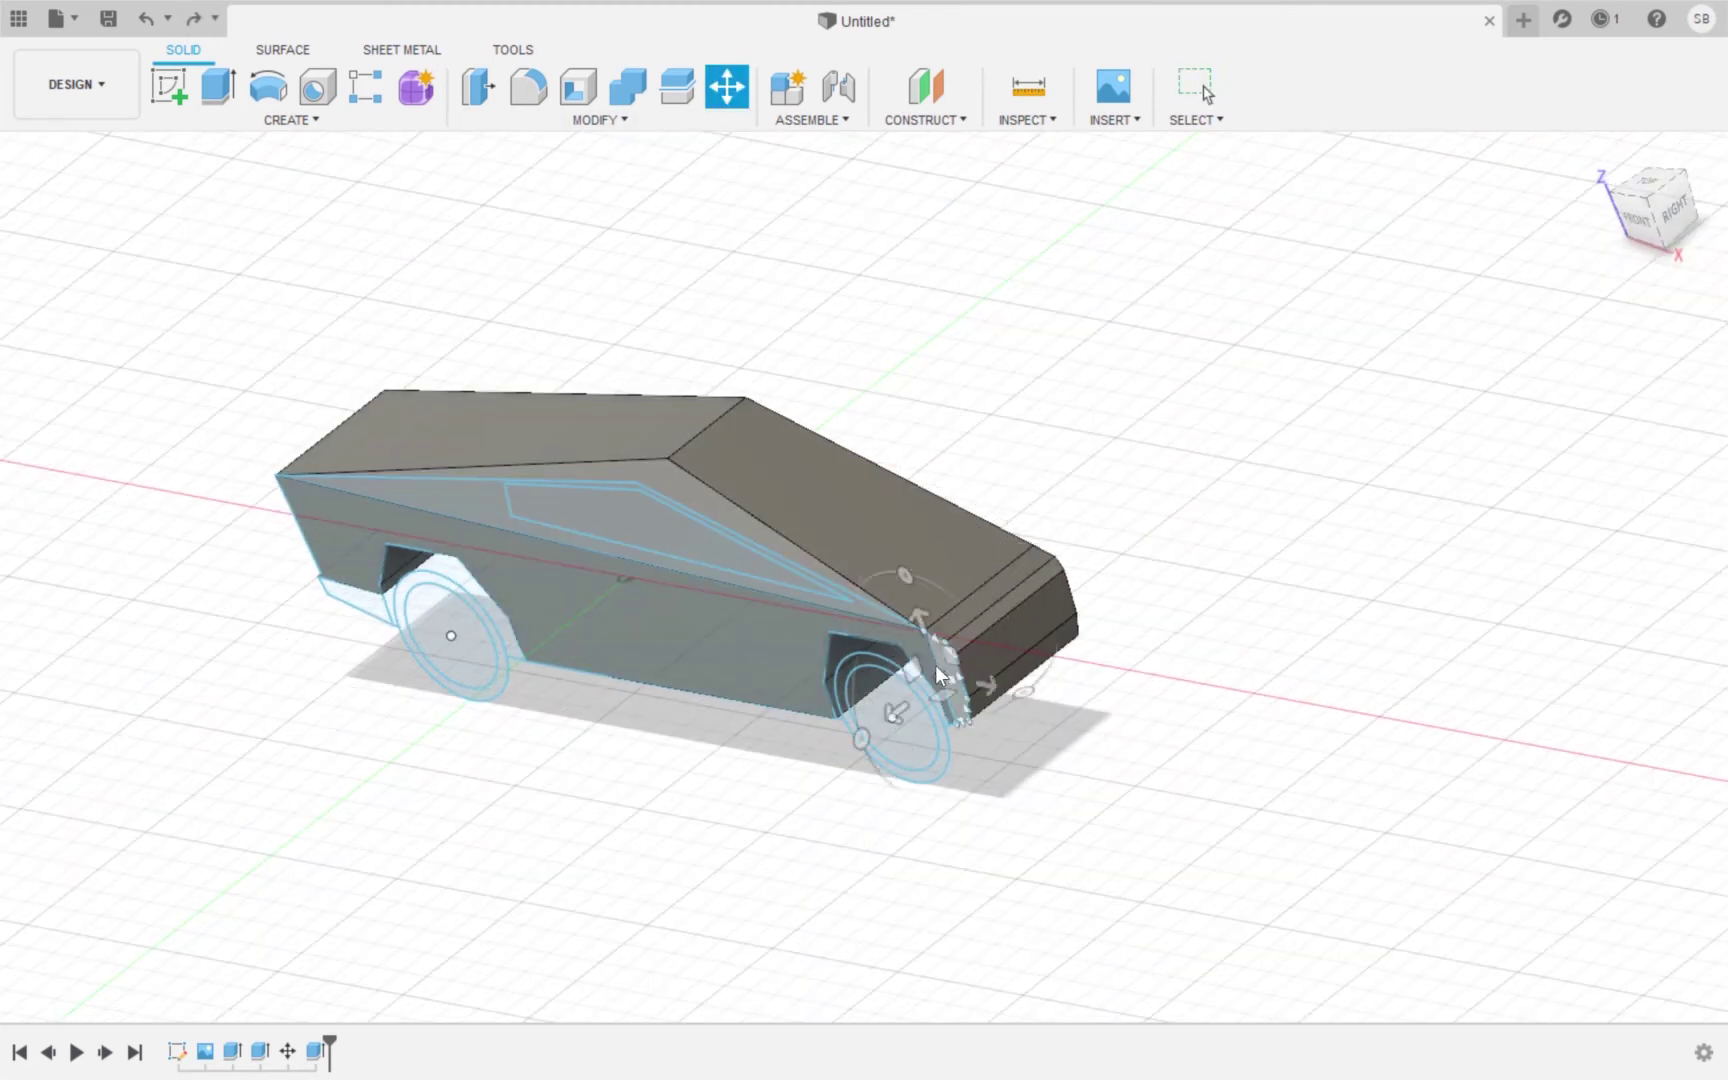
{"action": "left_click", "coordinate": [936, 667]}
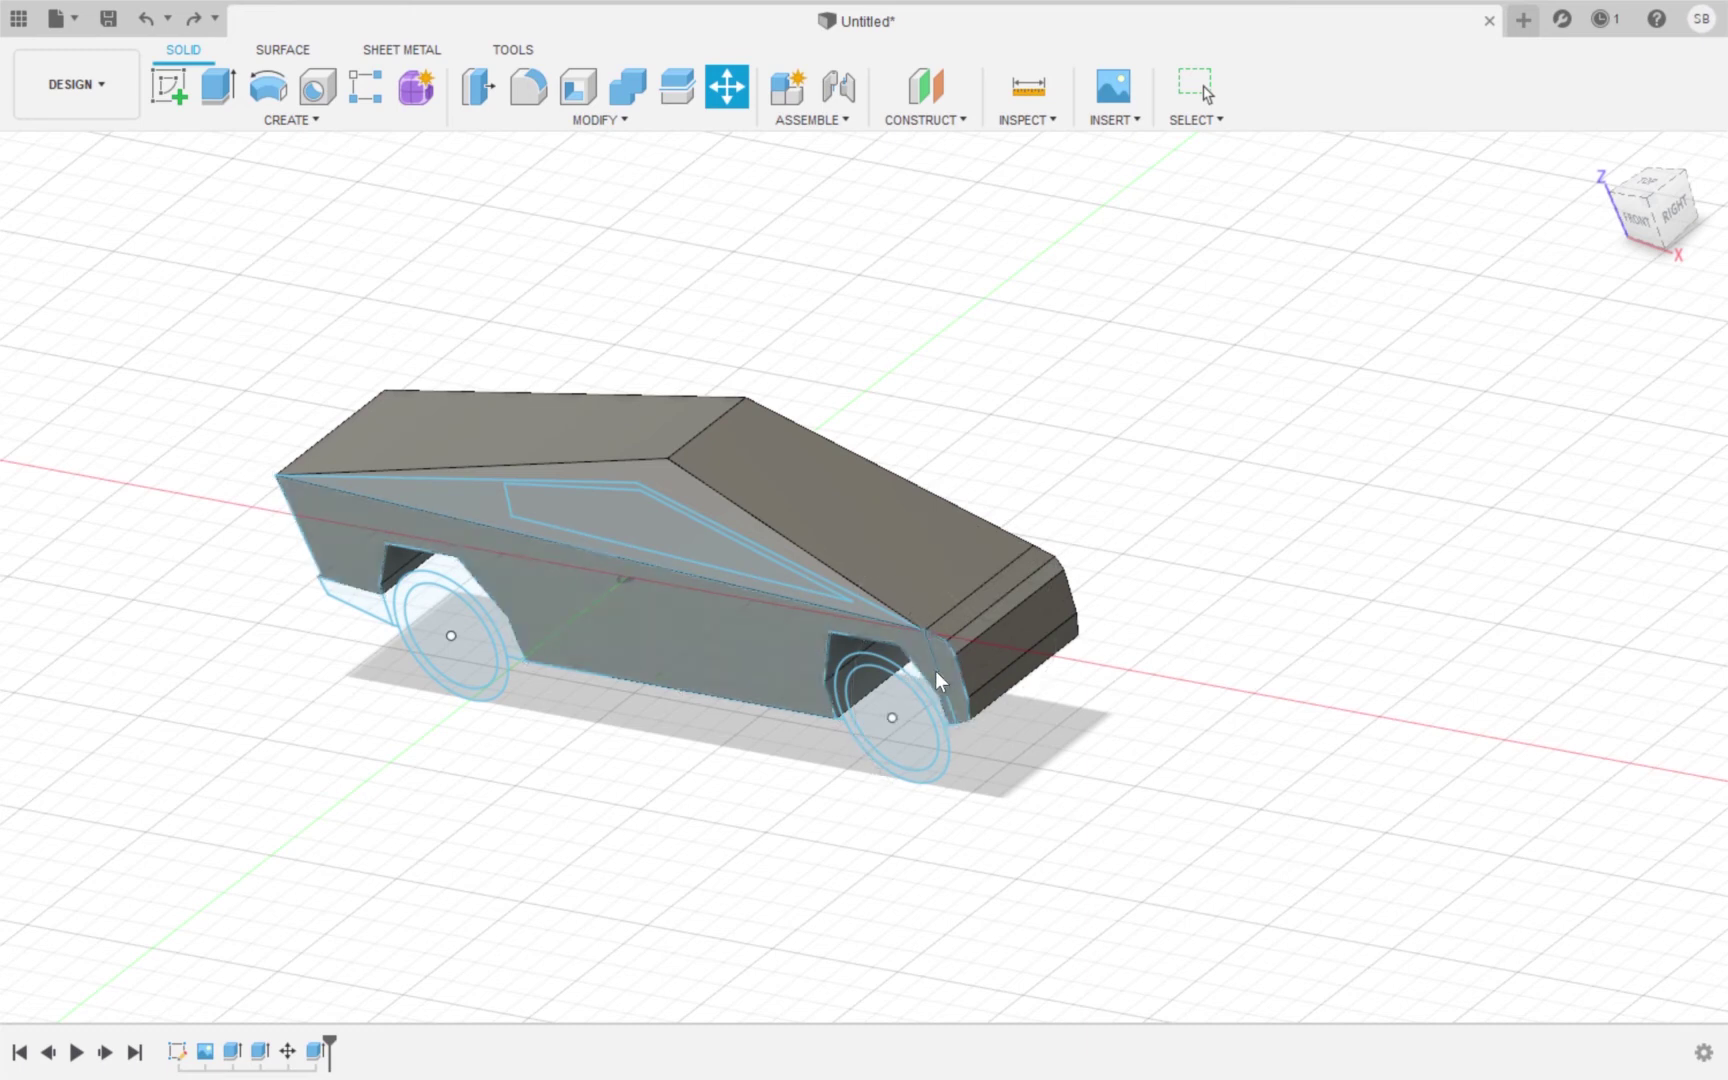
{"action": "left_click", "coordinate": [1137, 546]}
{"action": "left_click", "coordinate": [940, 679]}
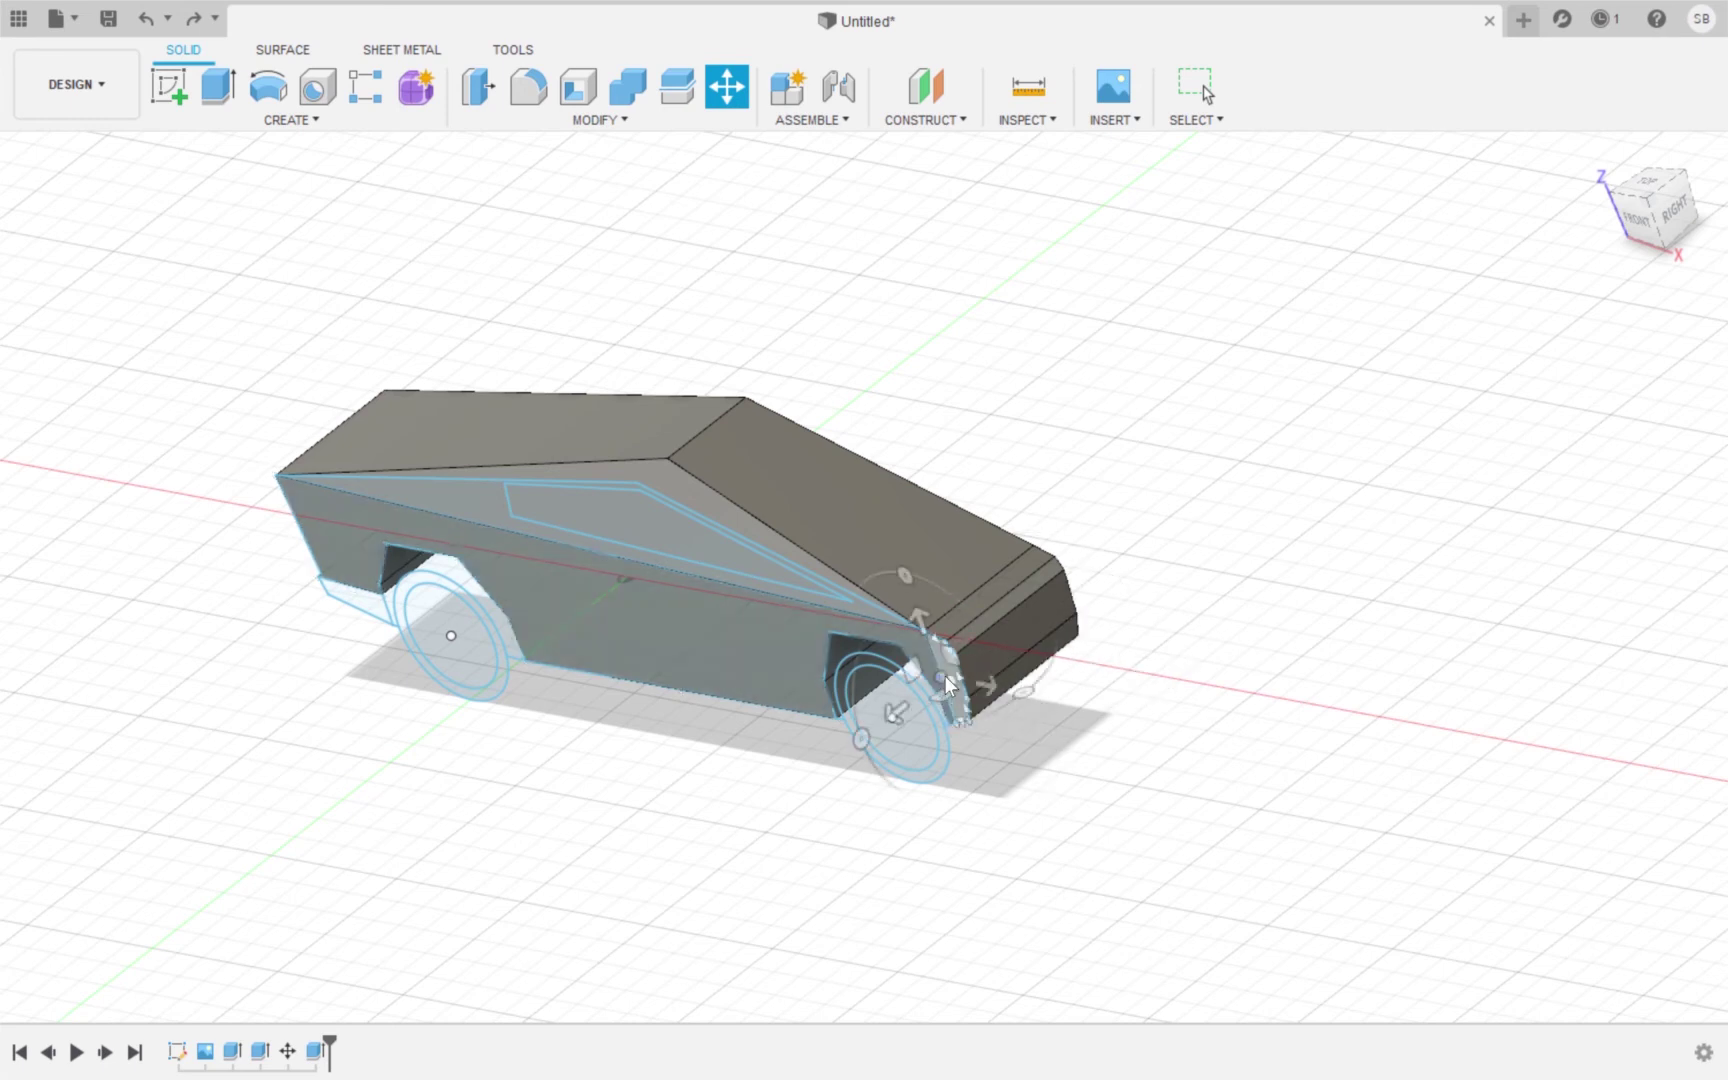
{"action": "left_click", "coordinate": [944, 675]}
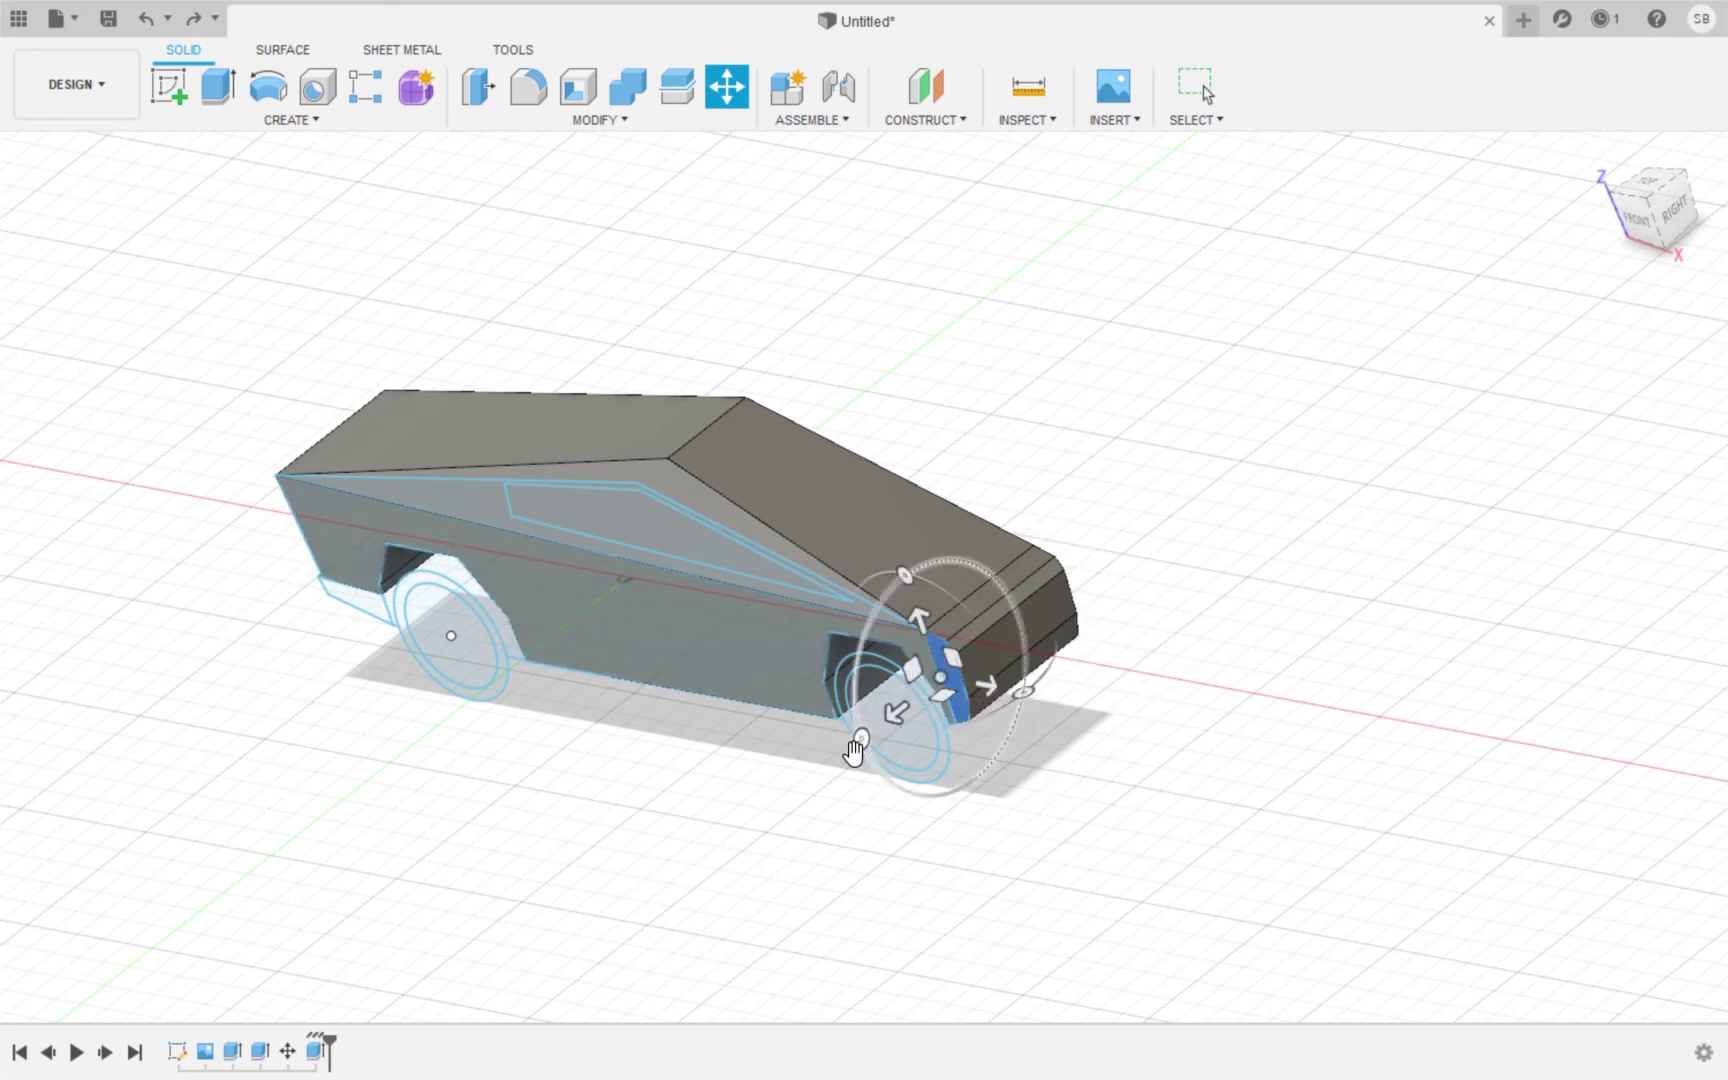
{"action": "left_click_drag", "start_coordinate": [1035, 707], "coordinate": [1095, 637]}
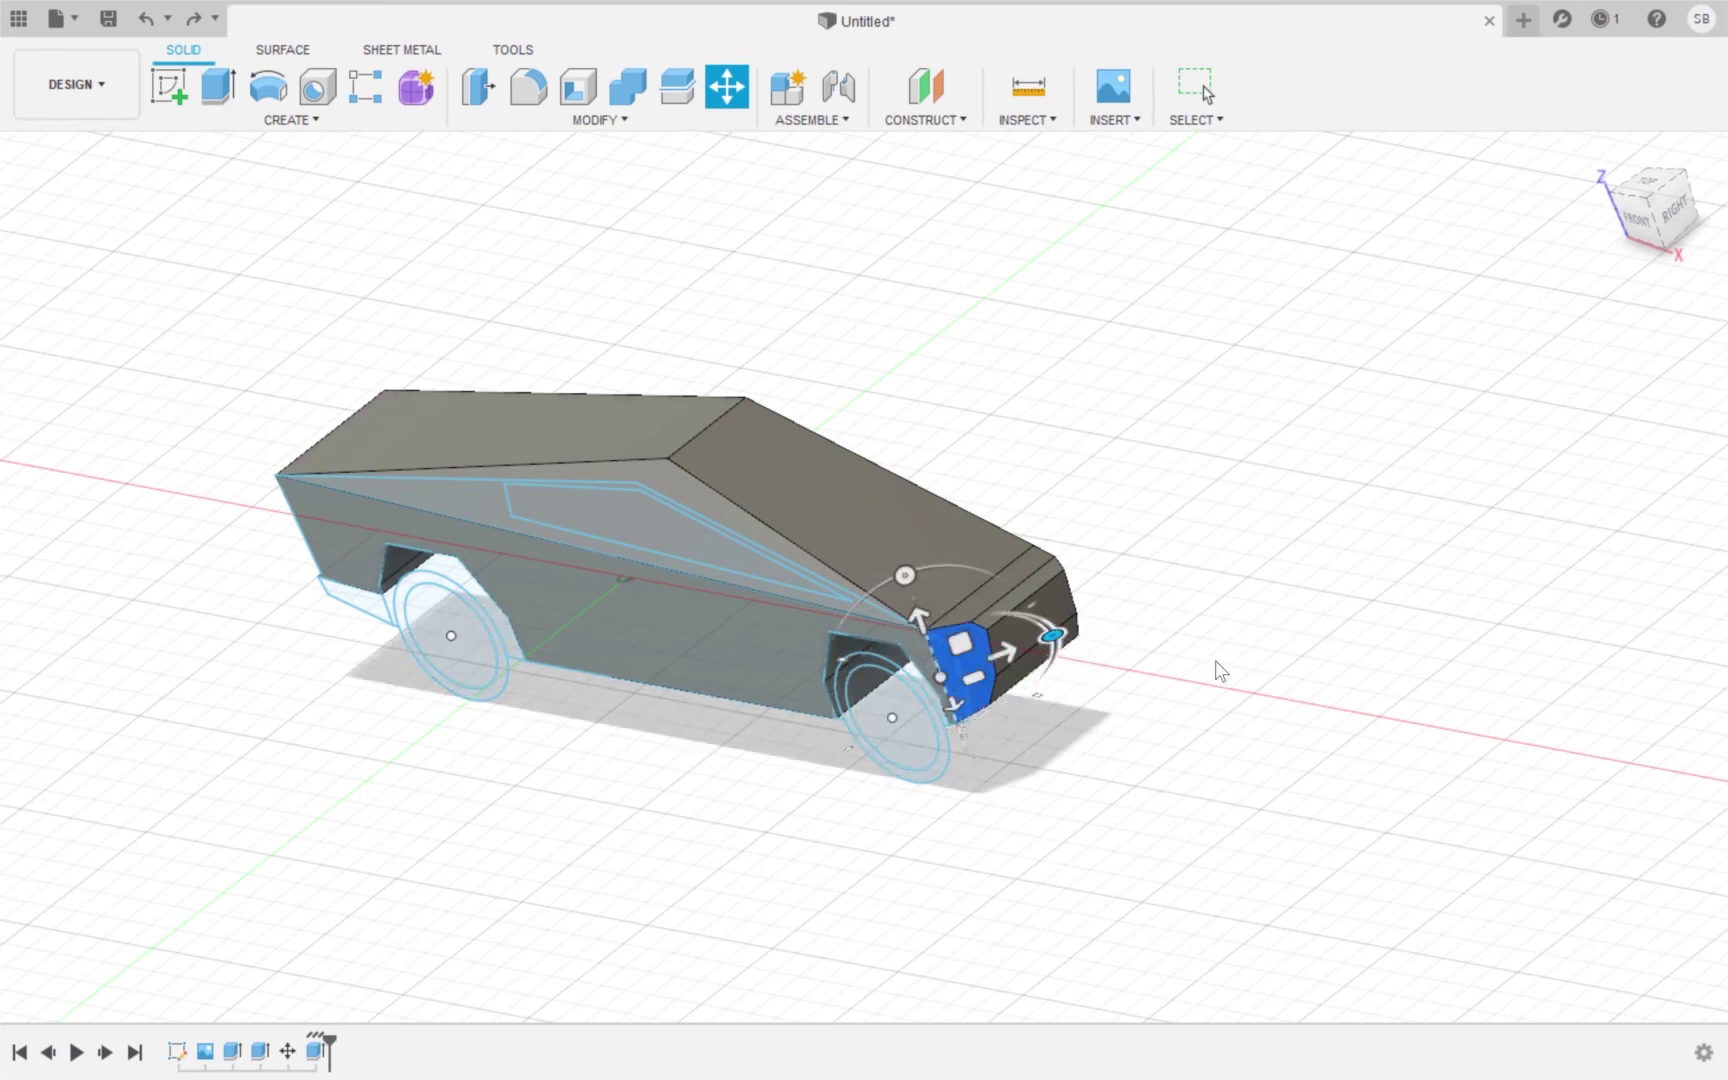
{"action": "key", "text": "Return"}
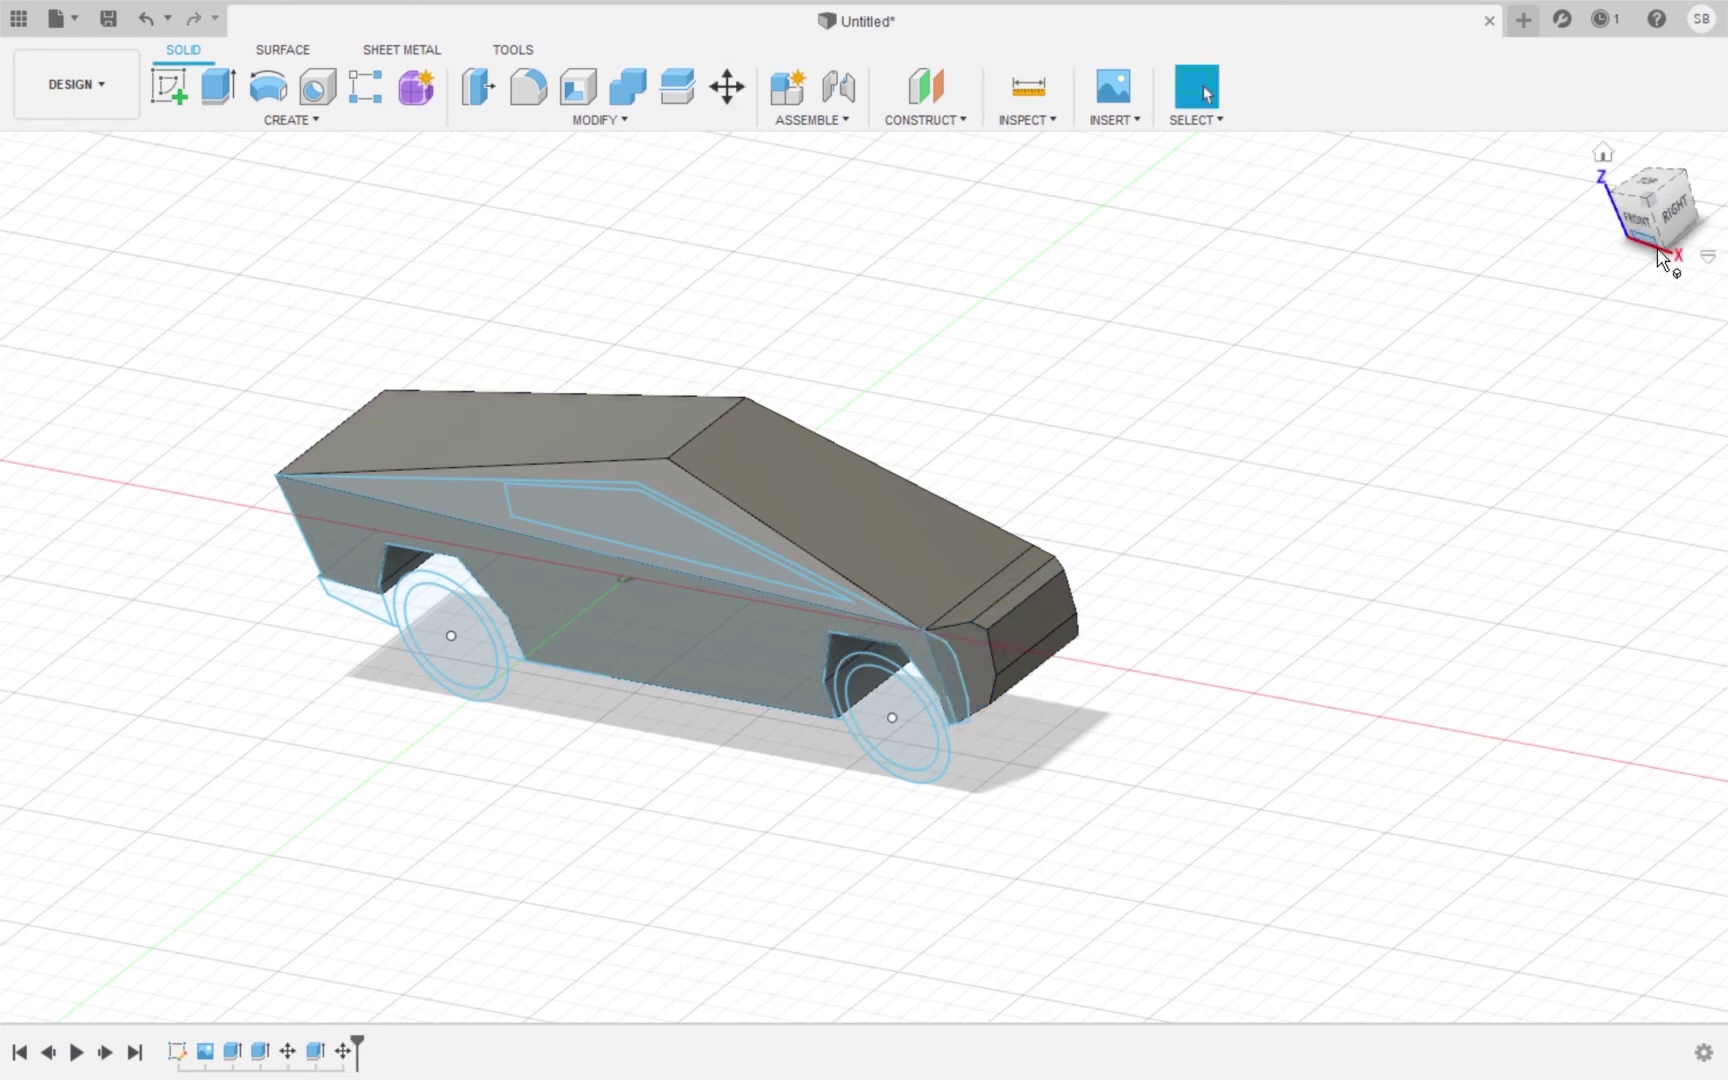
Extrude the rear bumper profile, below the tail, inward across the width of the body
{"action": "mouse_move", "coordinate": [860, 568]}
{"action": "middle_mouse_down", "text": "shift"}
{"action": "mouse_move", "coordinate": [960, 470]}
{"action": "mouse_move", "coordinate": [840, 690]}
{"action": "middle_mouse_up", "text": "shift"}
{"action": "left_click", "coordinate": [1628, 205]}
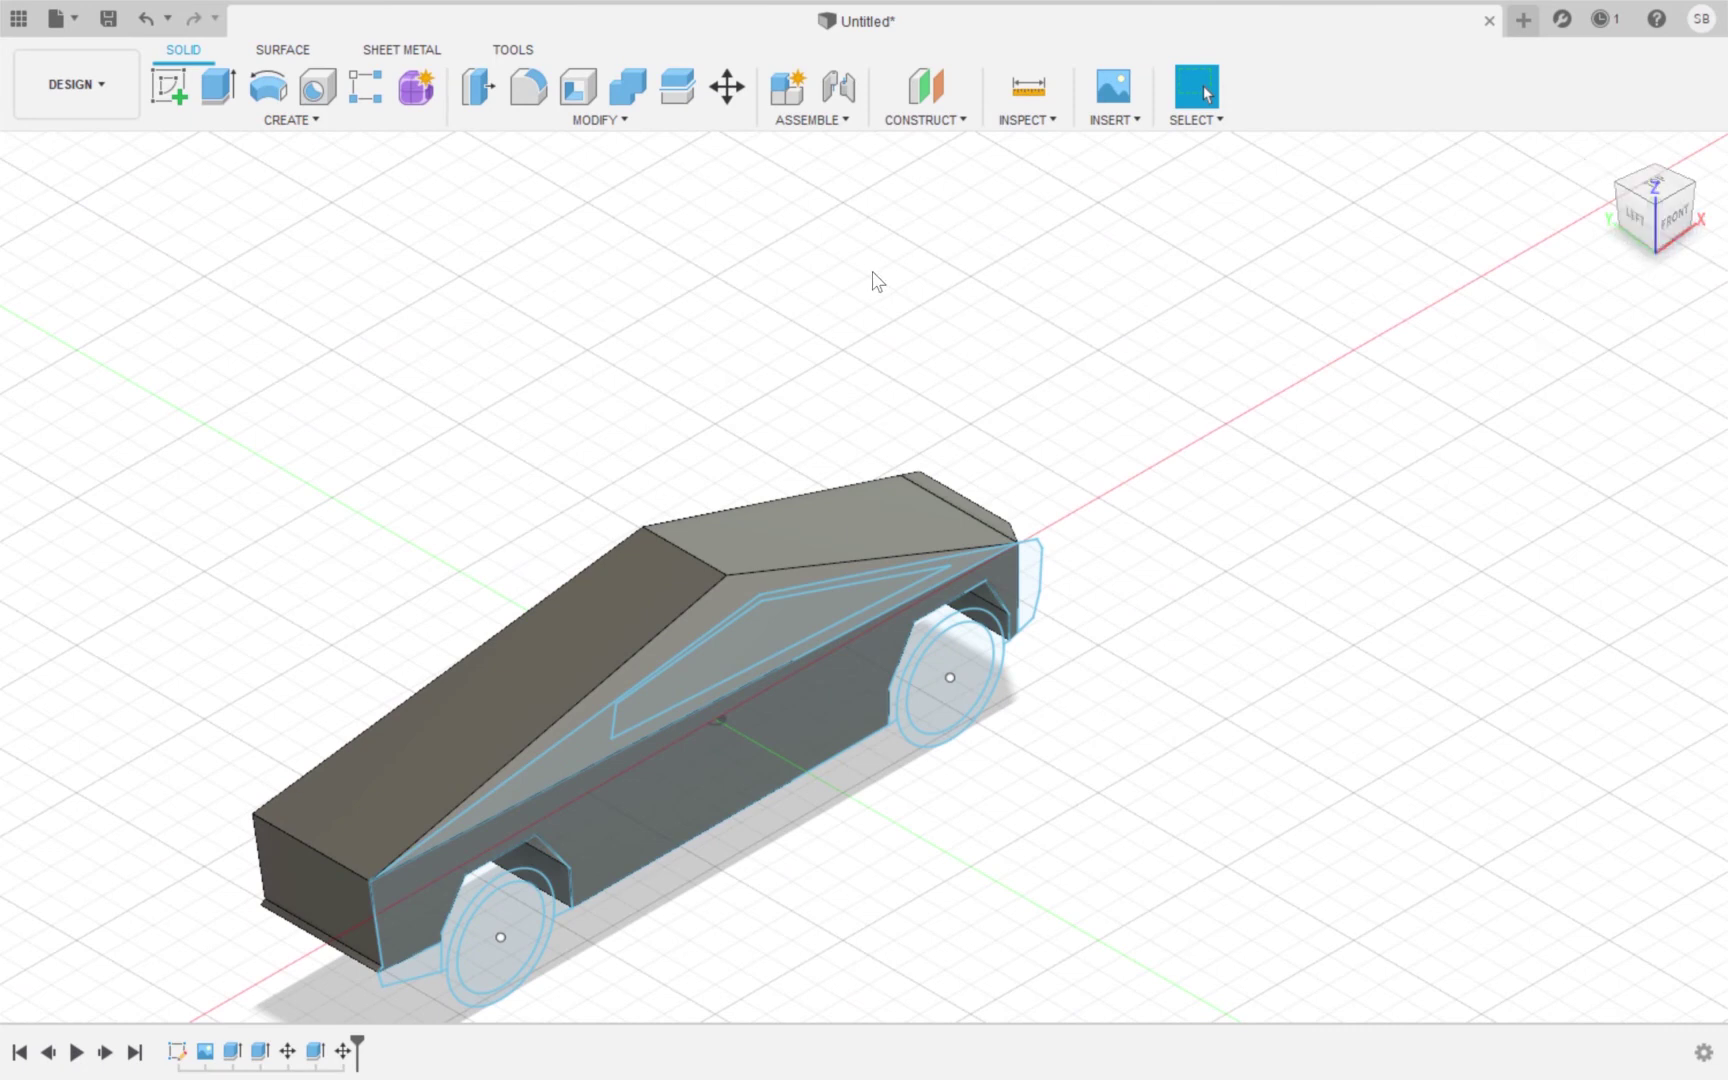
{"action": "left_click", "coordinate": [220, 88]}
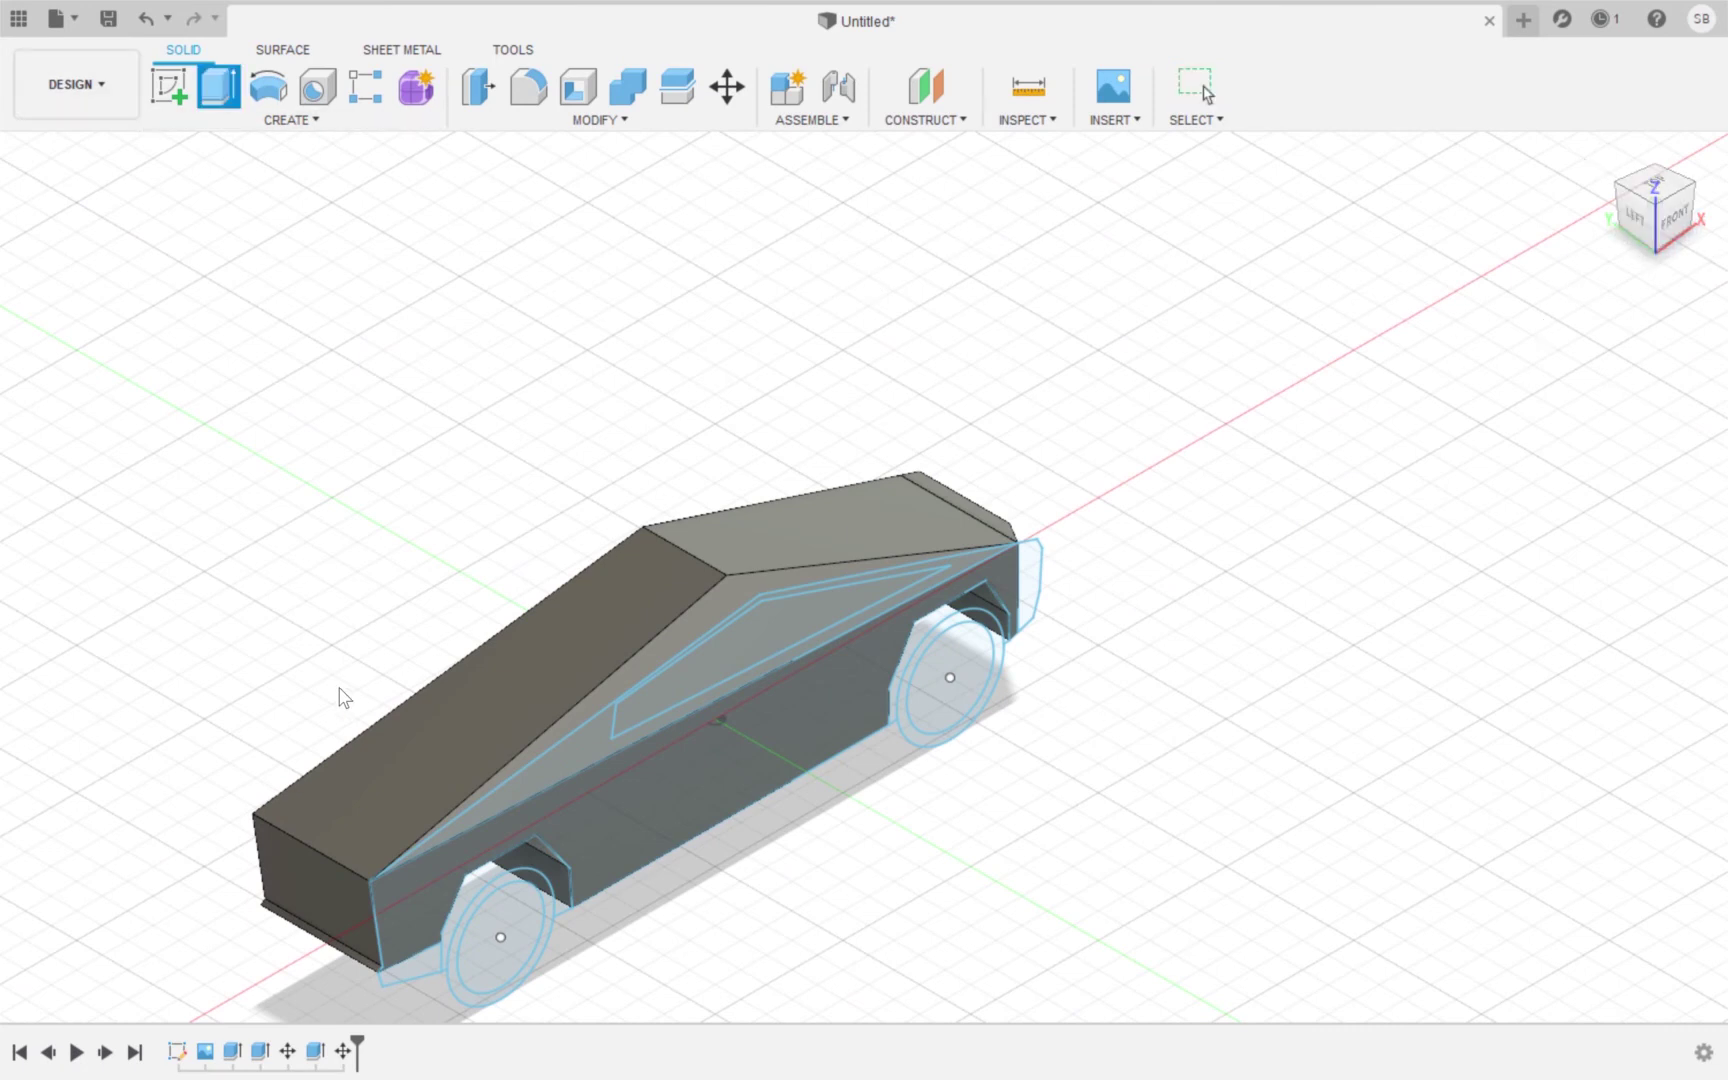
{"action": "left_click", "coordinate": [421, 968]}
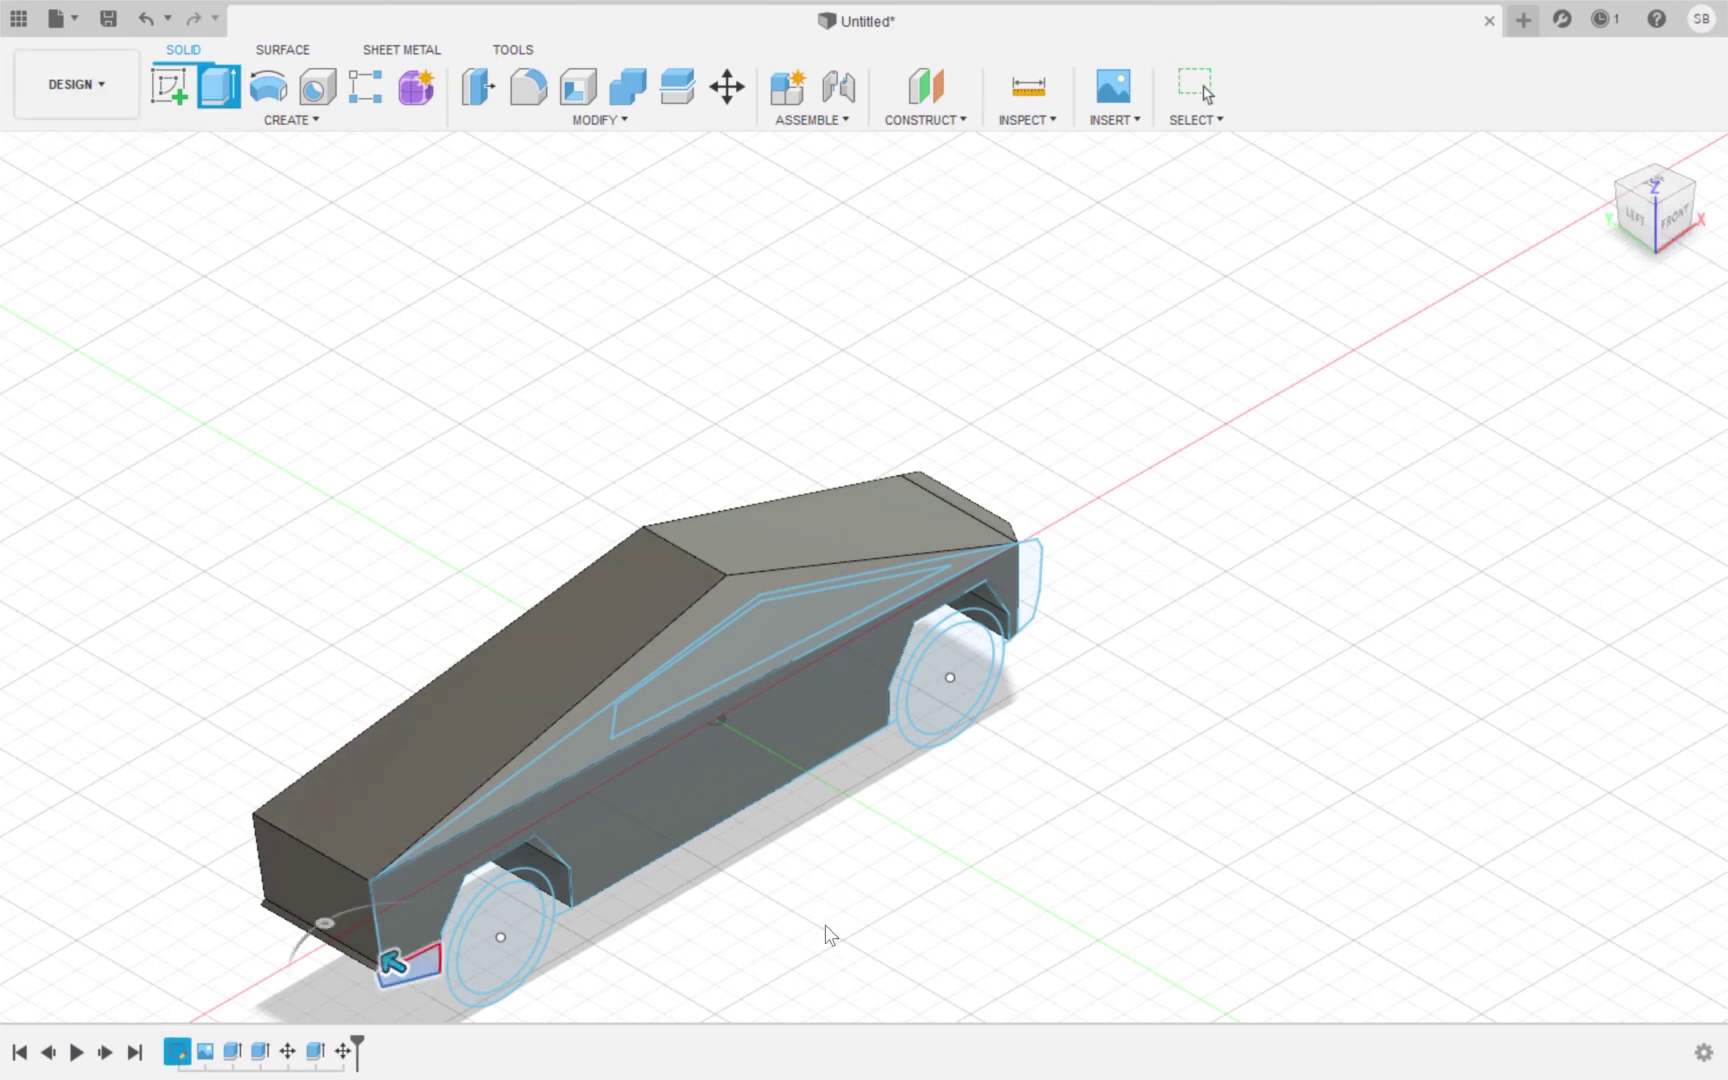
{"action": "type", "text": "1"}
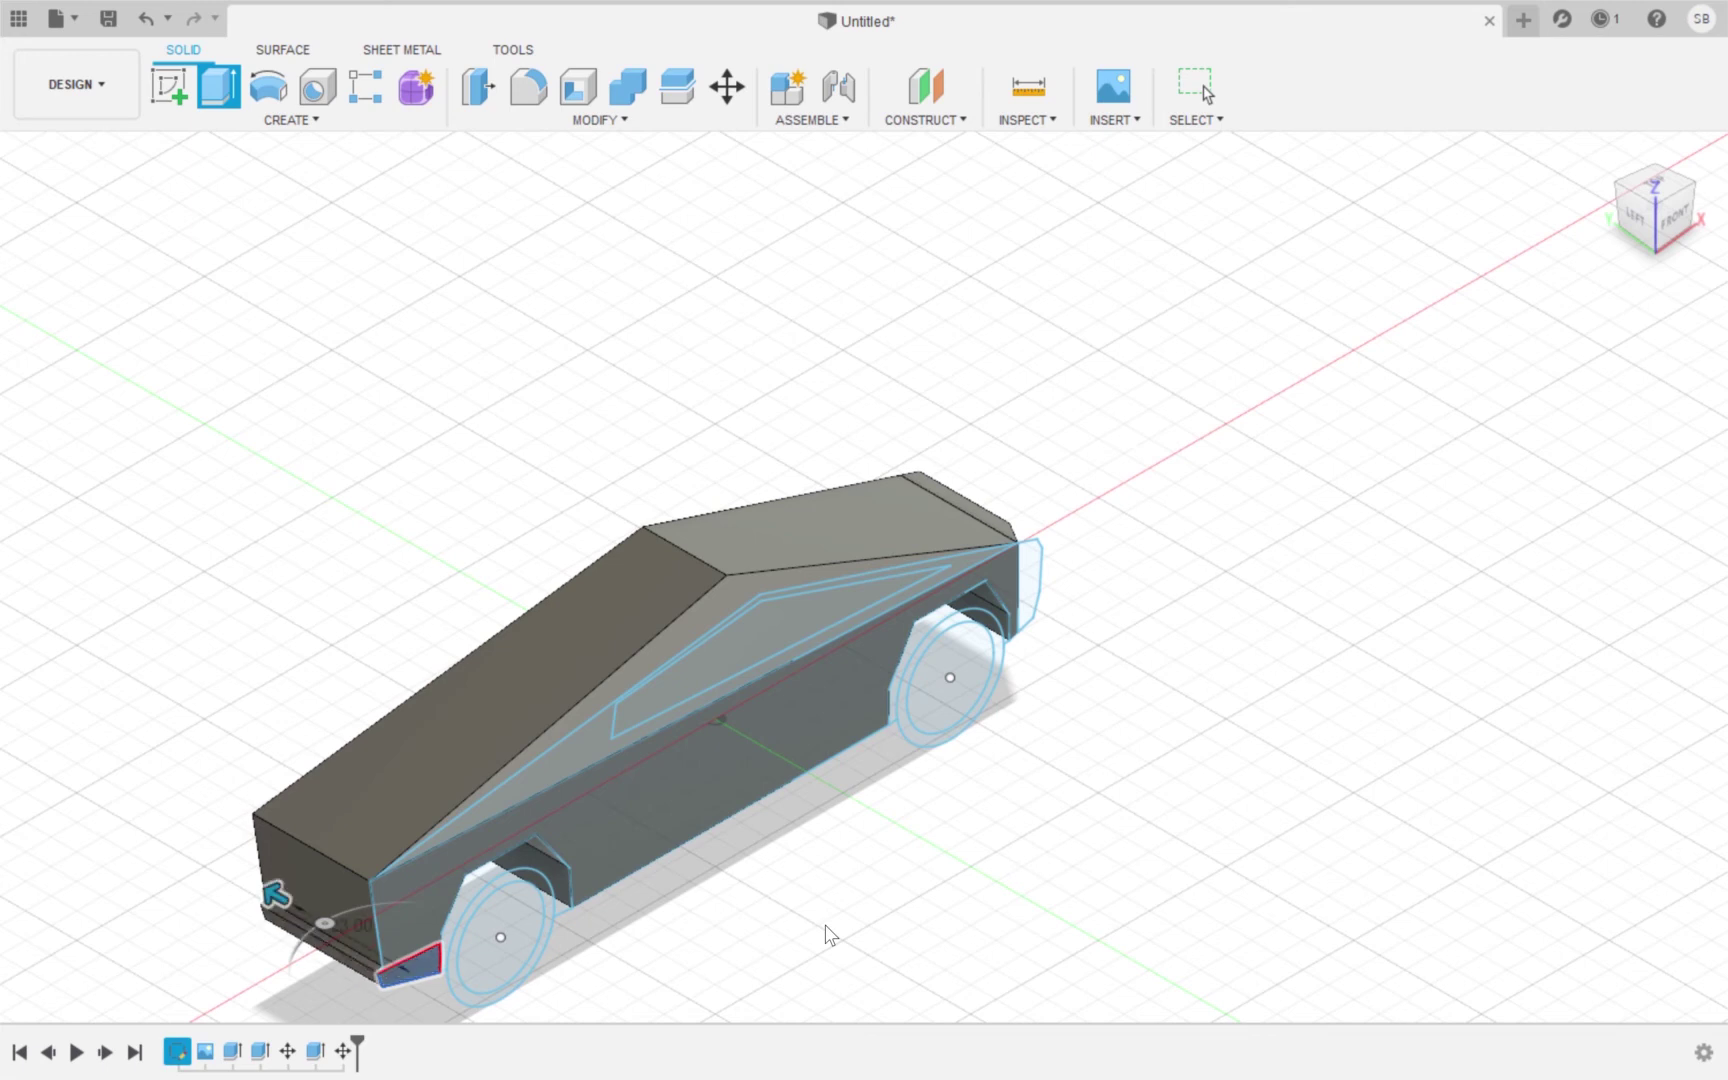
{"action": "key", "text": "Return"}
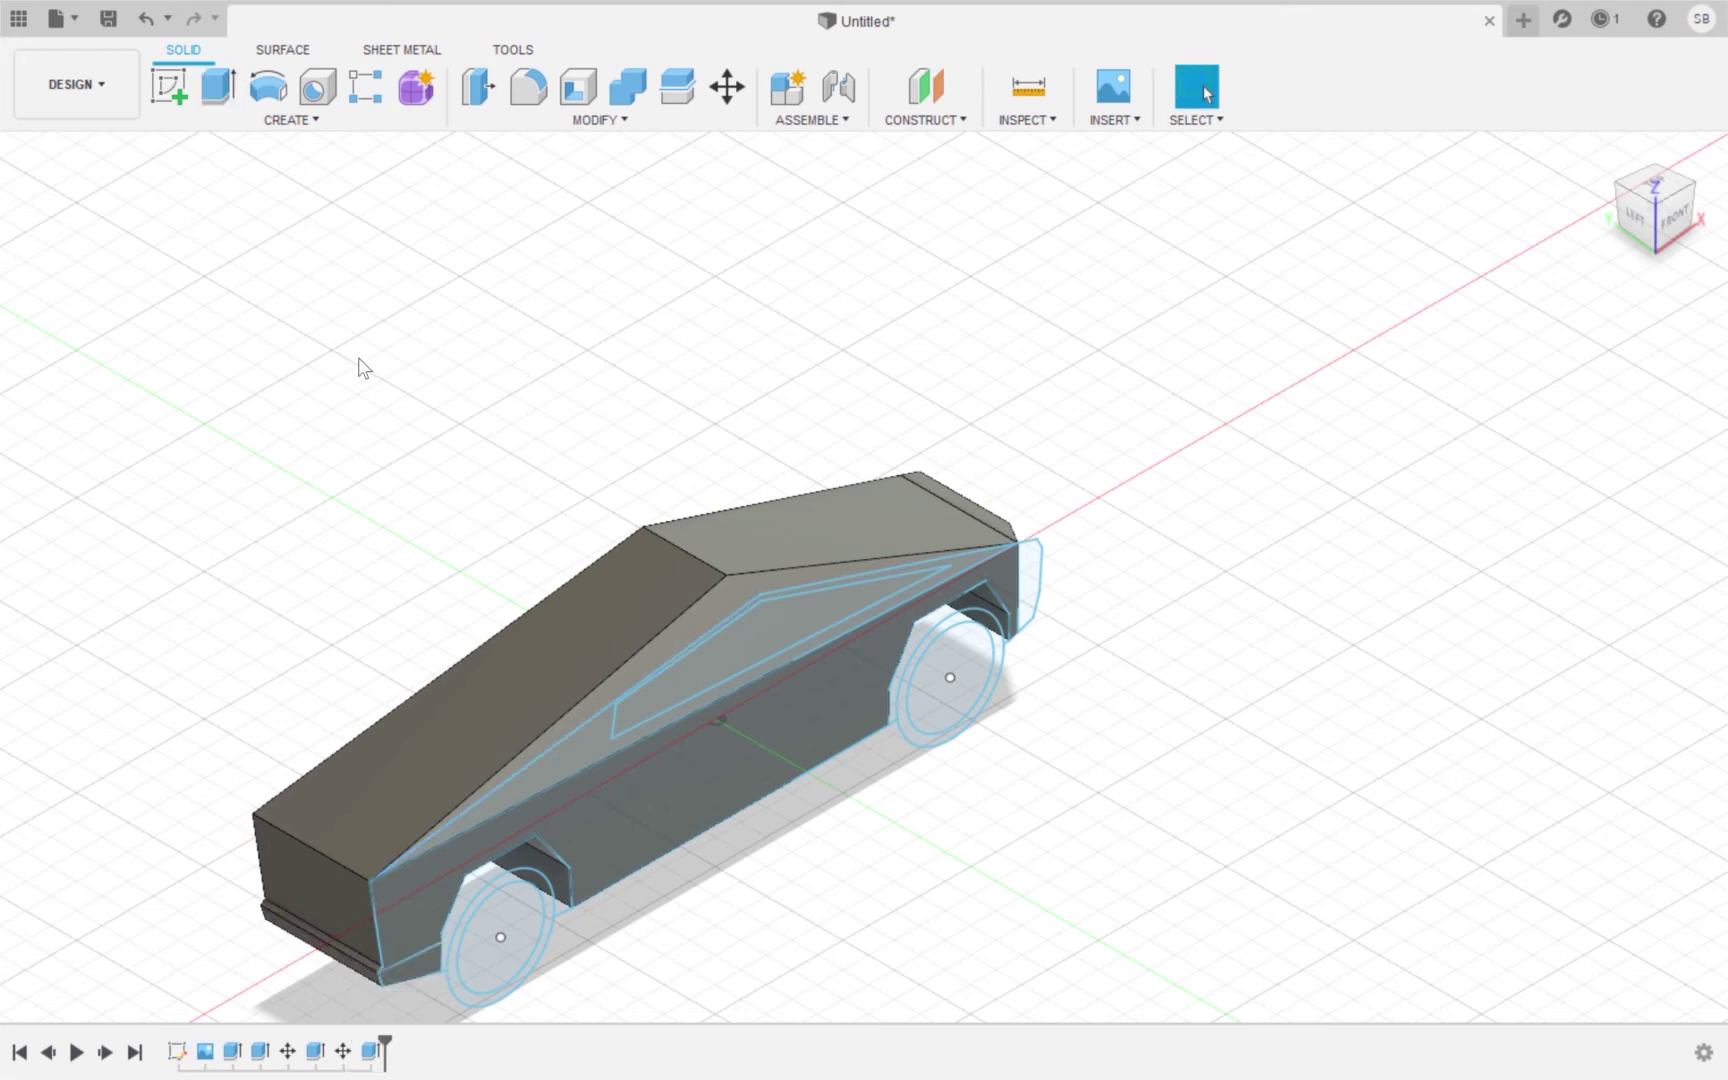
Extrude the rear bumper profile a short distance outward past the body's side face
{"action": "left_click", "coordinate": [225, 103]}
{"action": "left_click", "coordinate": [424, 963]}
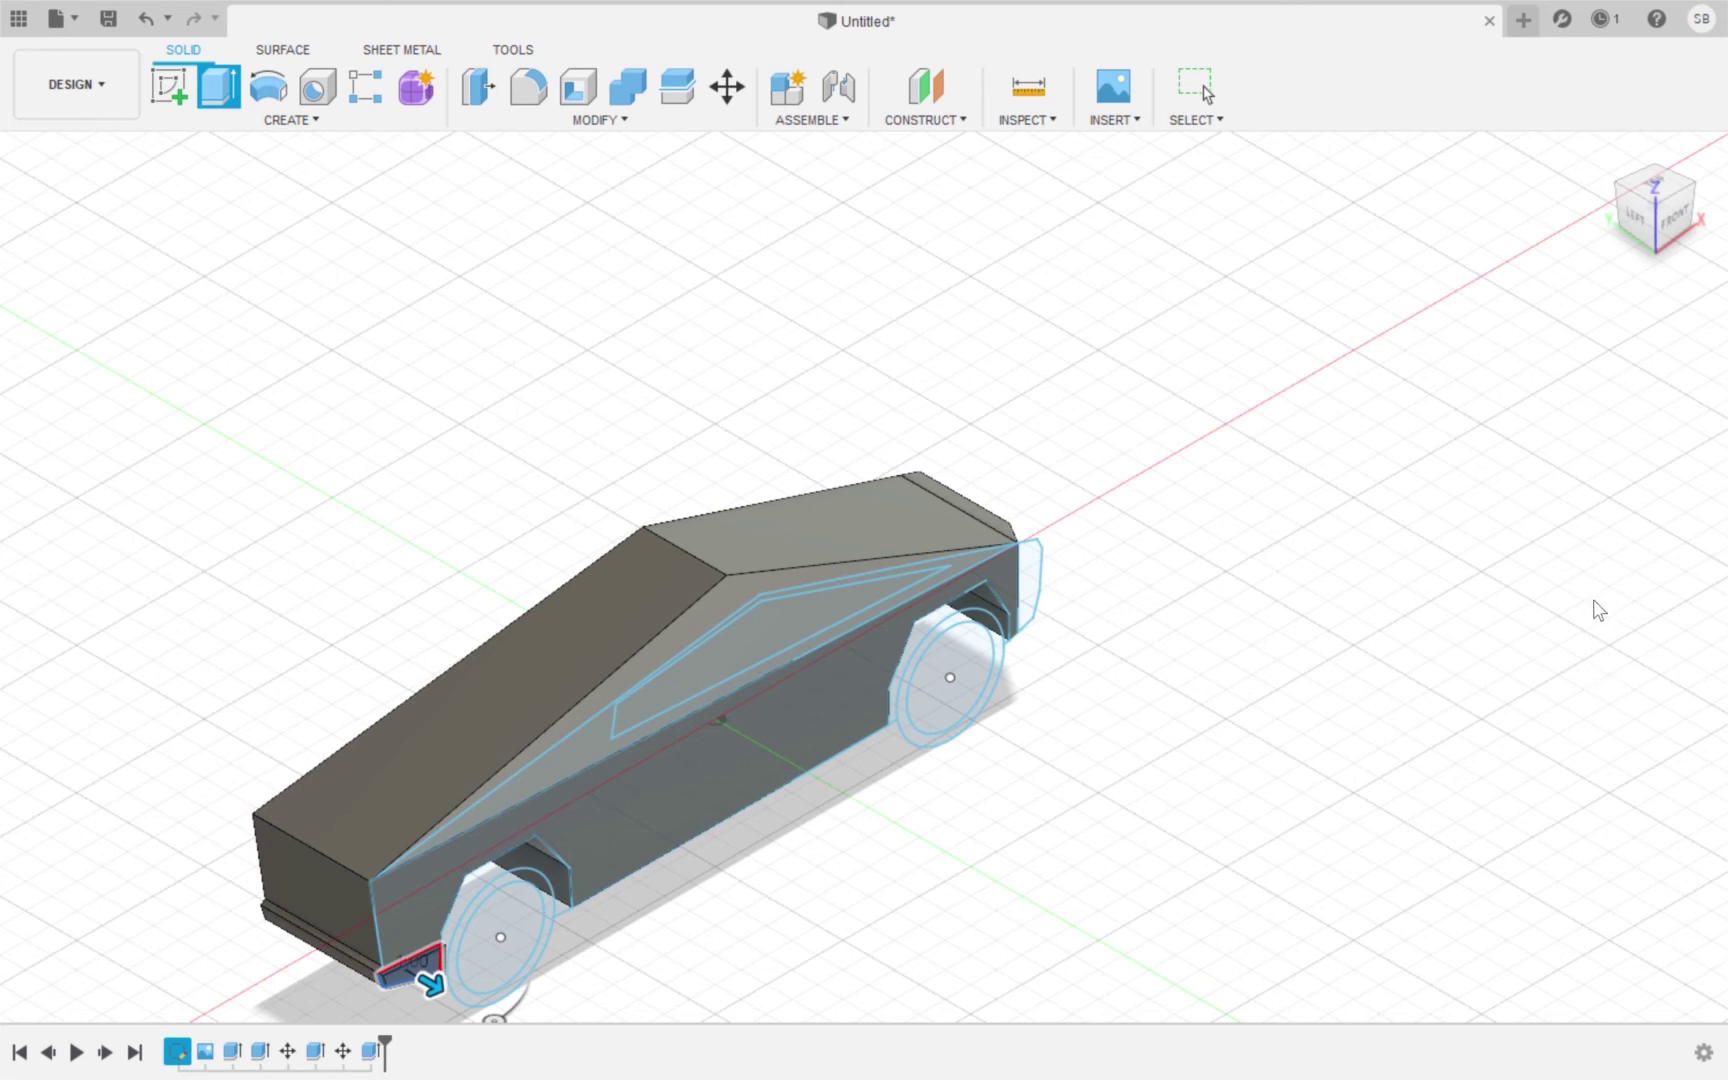
{"action": "key", "text": "Return"}
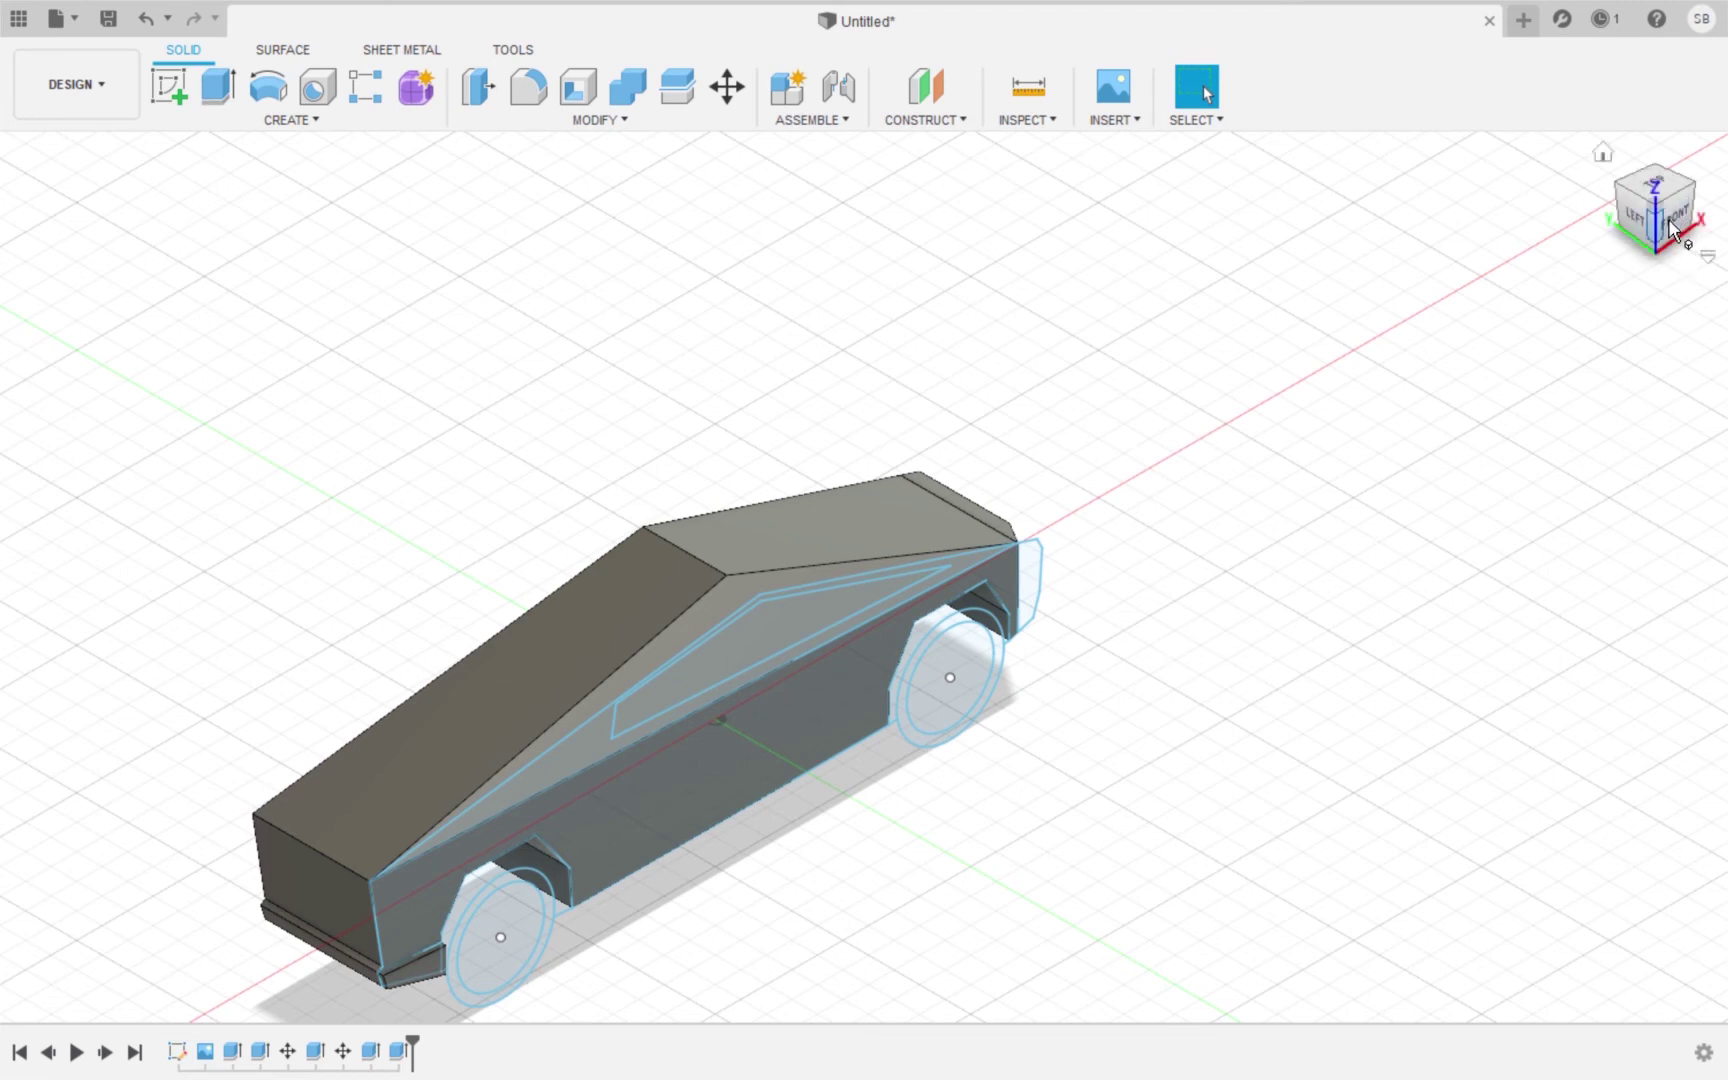
Extrude the front wheel-arch profile around the tyre 23 mm into the body
{"action": "mouse_move", "coordinate": [875, 600]}
{"action": "middle_mouse_down", "text": "shift"}
{"action": "mouse_move", "coordinate": [845, 510]}
{"action": "mouse_move", "coordinate": [880, 628]}
{"action": "middle_mouse_up", "text": "shift"}
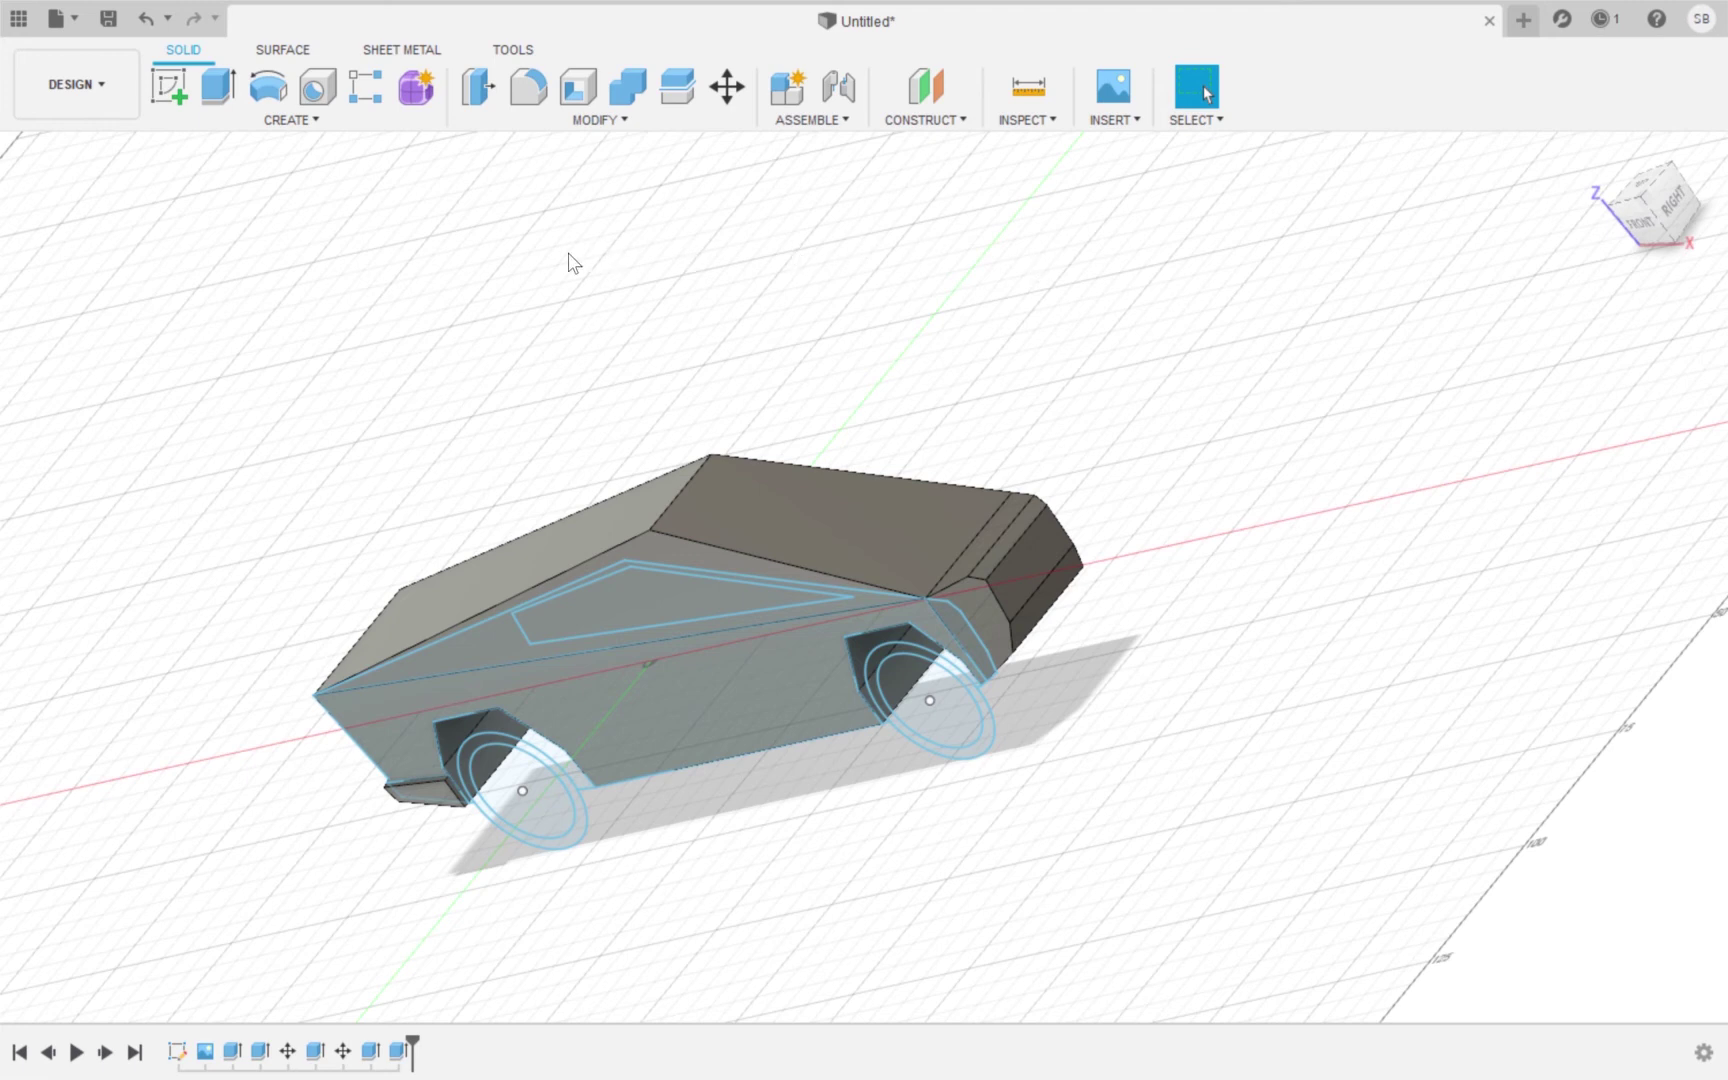
{"action": "left_click", "coordinate": [222, 95]}
{"action": "mouse_move", "coordinate": [864, 576]}
{"action": "middle_mouse_down", "text": "shift"}
{"action": "mouse_move", "coordinate": [1010, 470]}
{"action": "mouse_move", "coordinate": [880, 585]}
{"action": "mouse_move", "coordinate": [1145, 642]}
{"action": "middle_mouse_up", "text": "shift"}
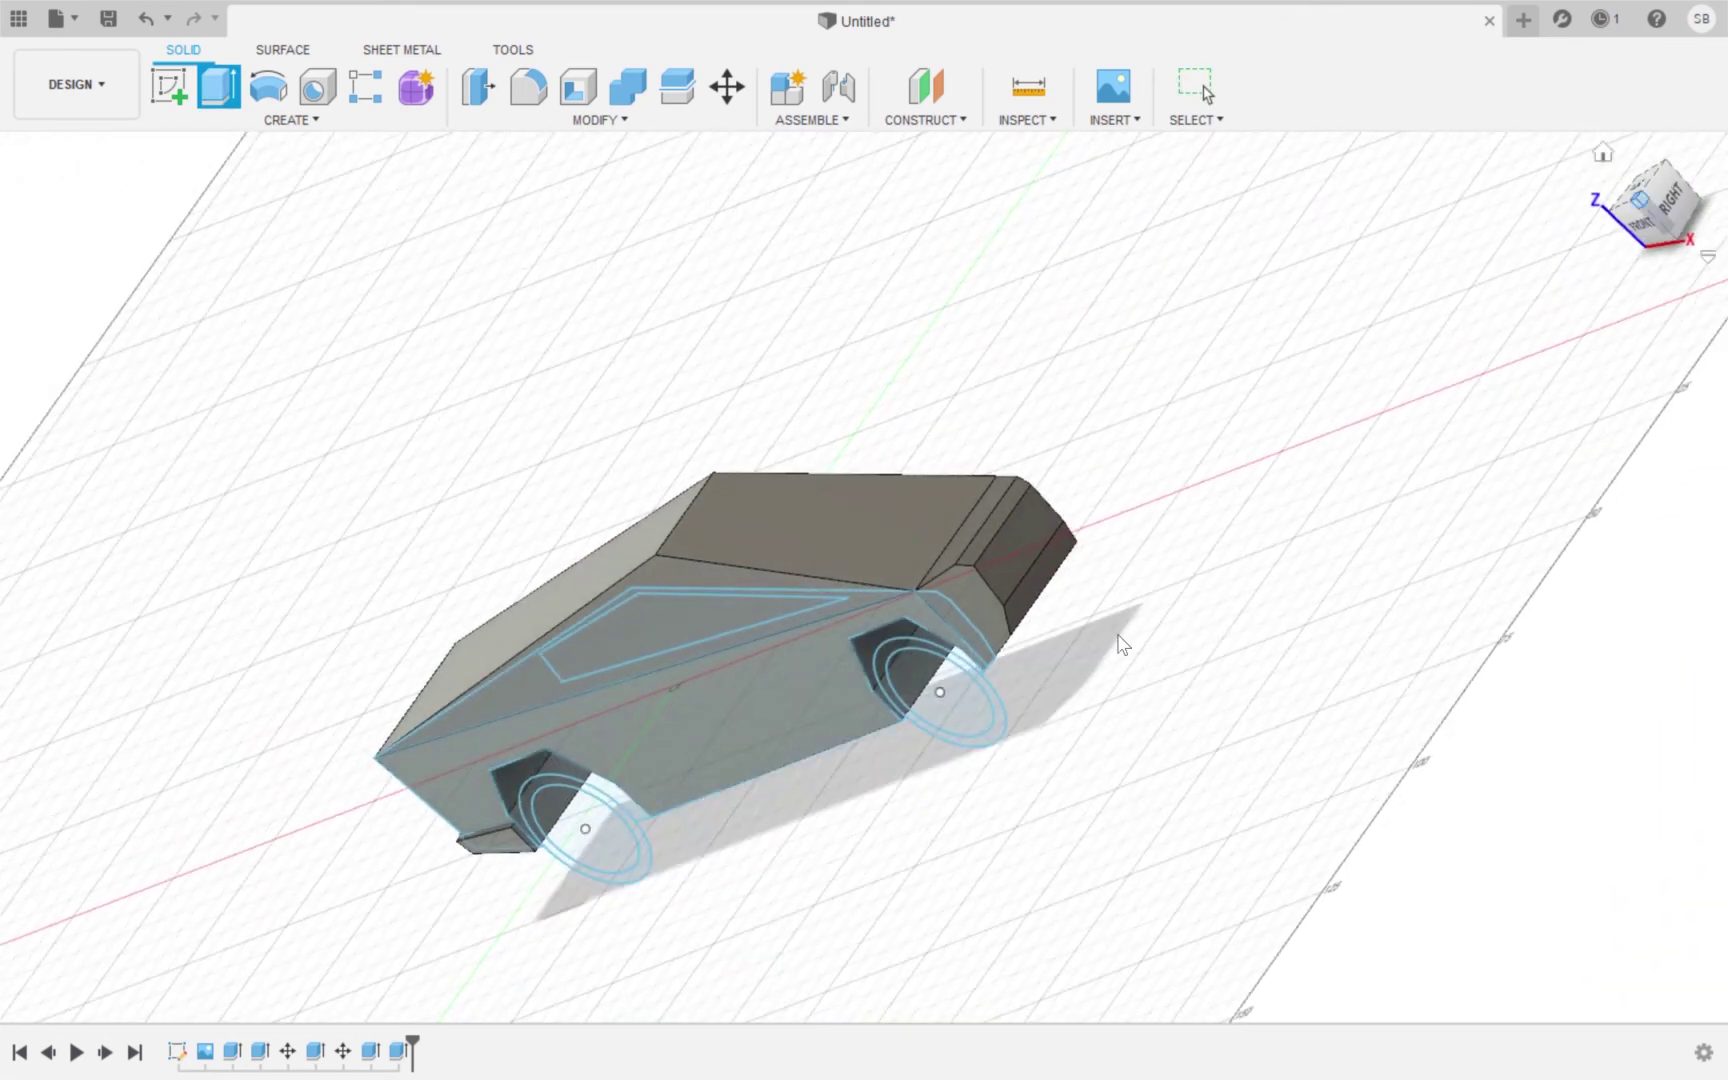
{"action": "left_click", "coordinate": [898, 632]}
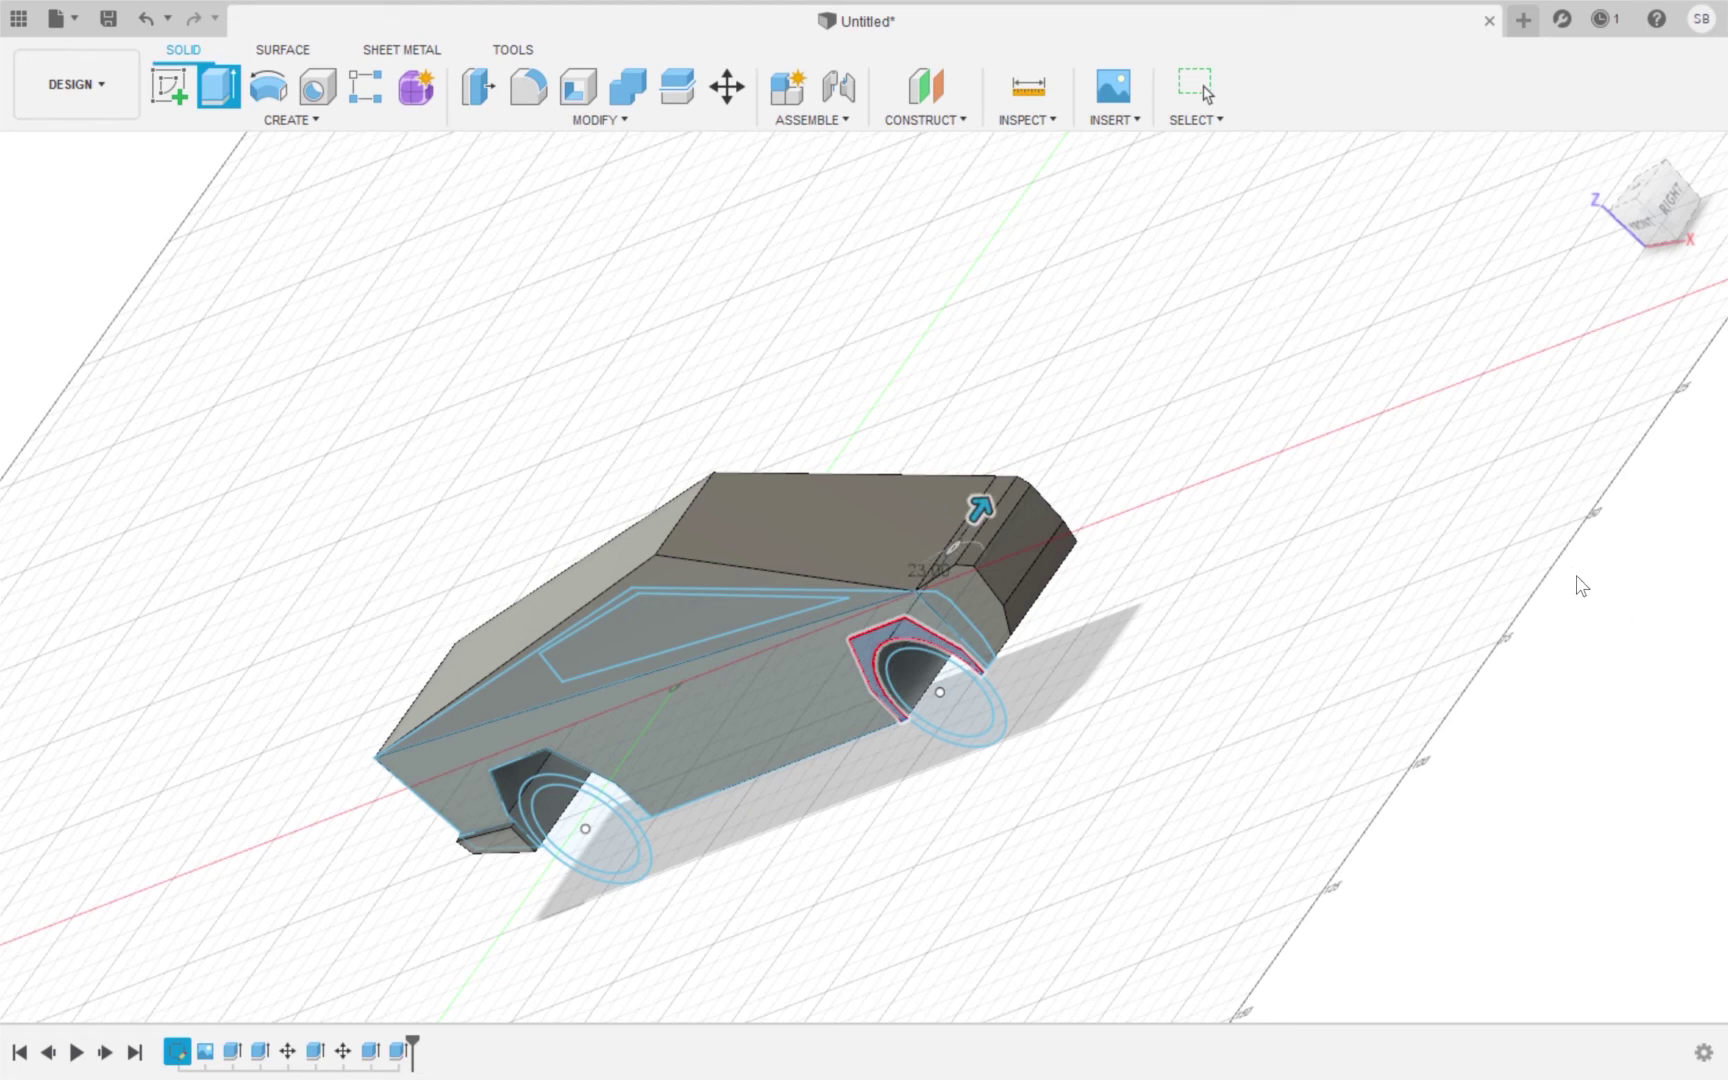
{"action": "key", "text": "Return"}
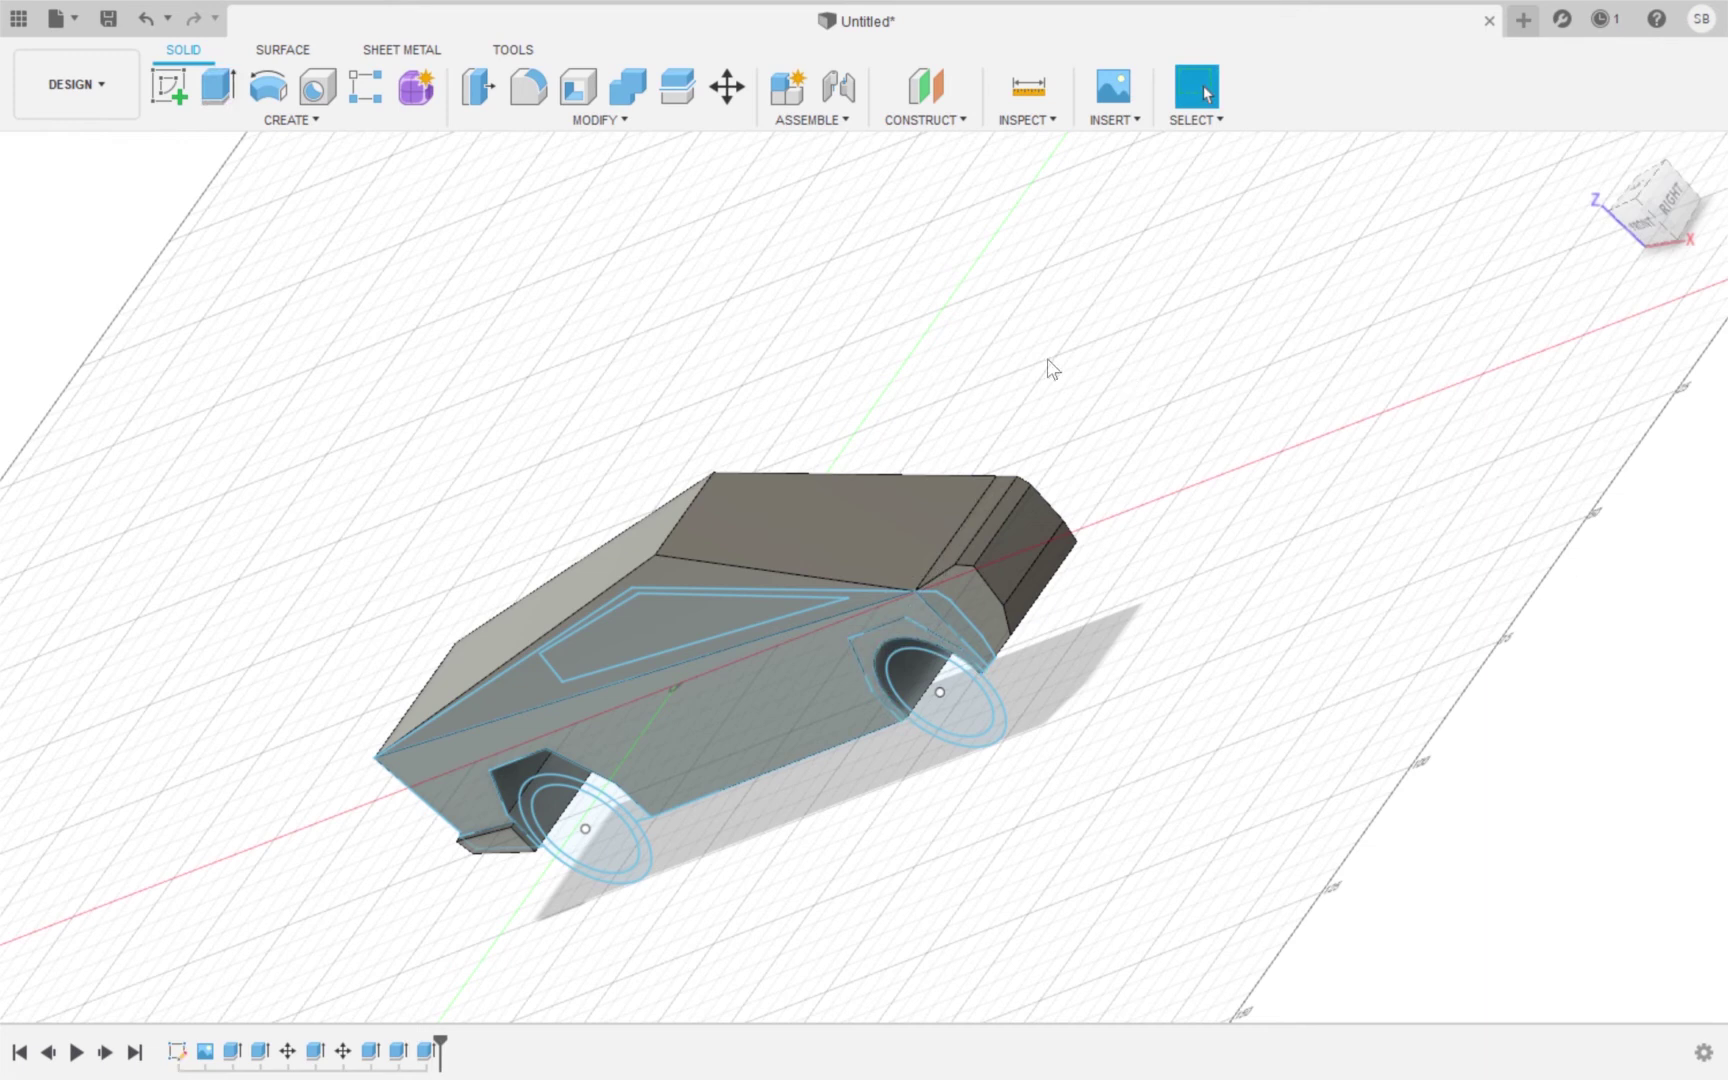
Cut the front wheel-arch profile inward from the side face to recess the arch
{"action": "key", "text": "e"}
{"action": "left_click", "coordinate": [880, 650]}
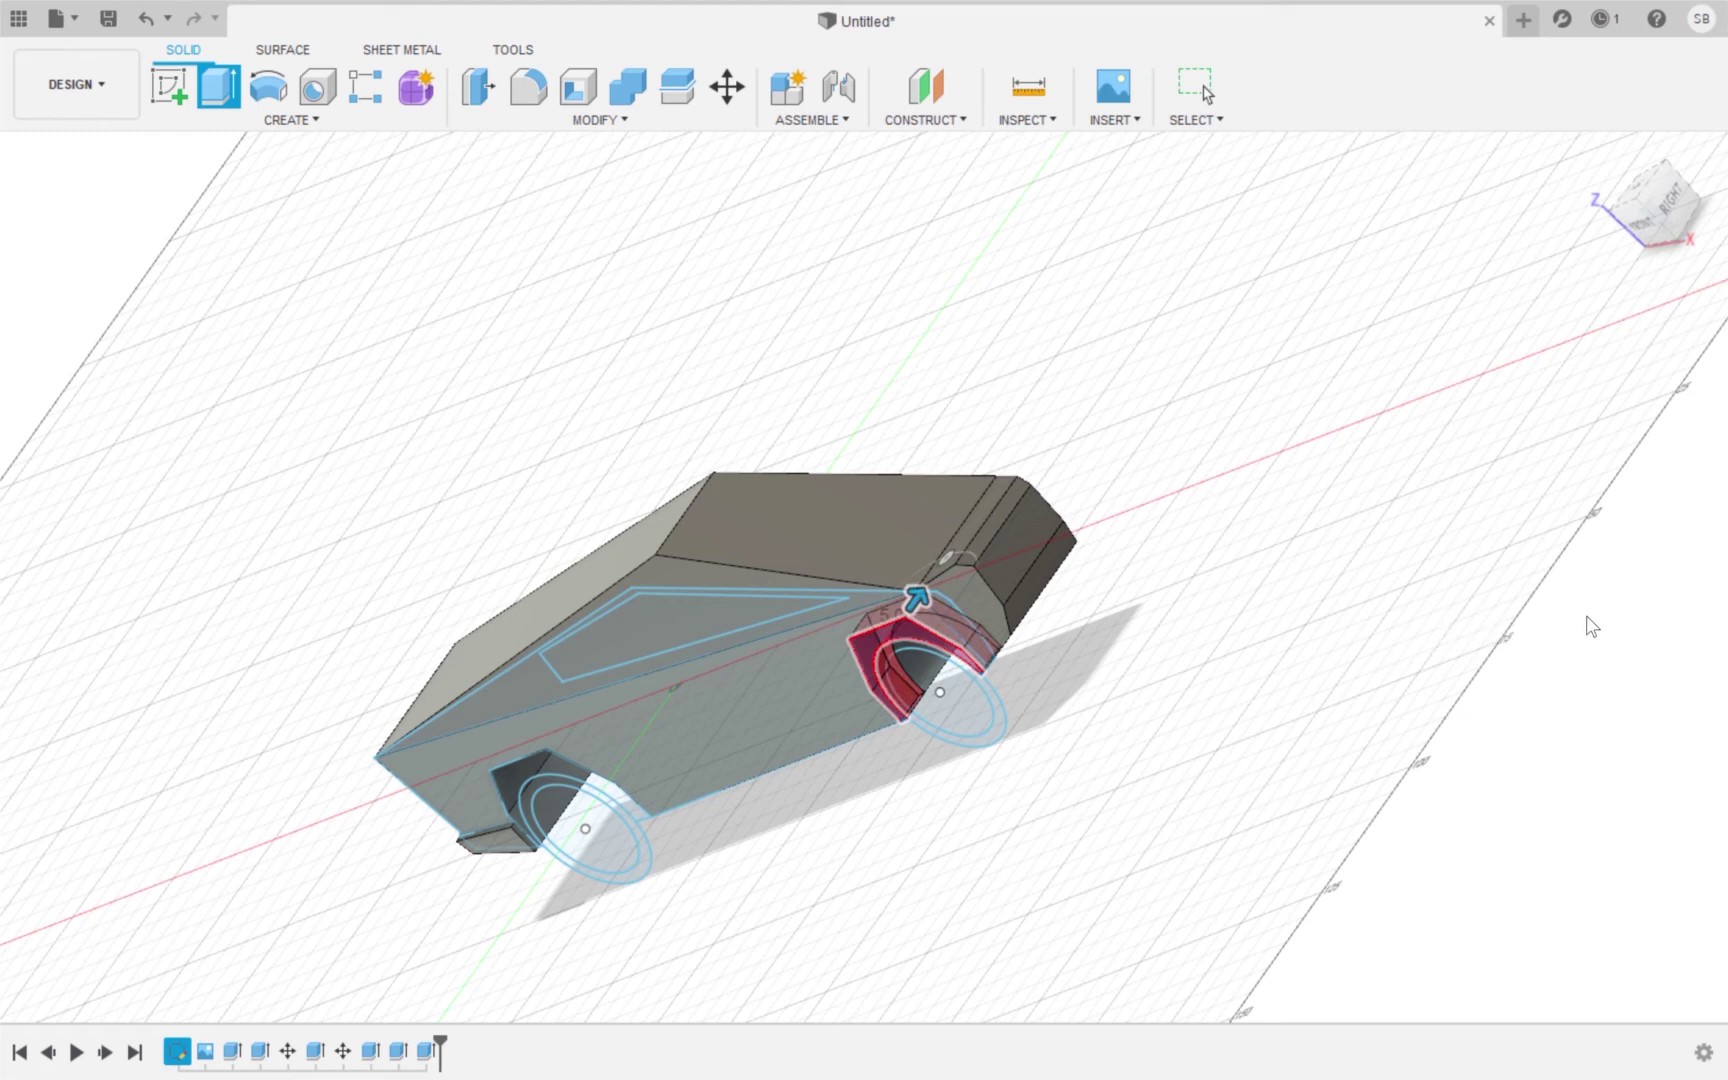
{"action": "key", "text": "Return"}
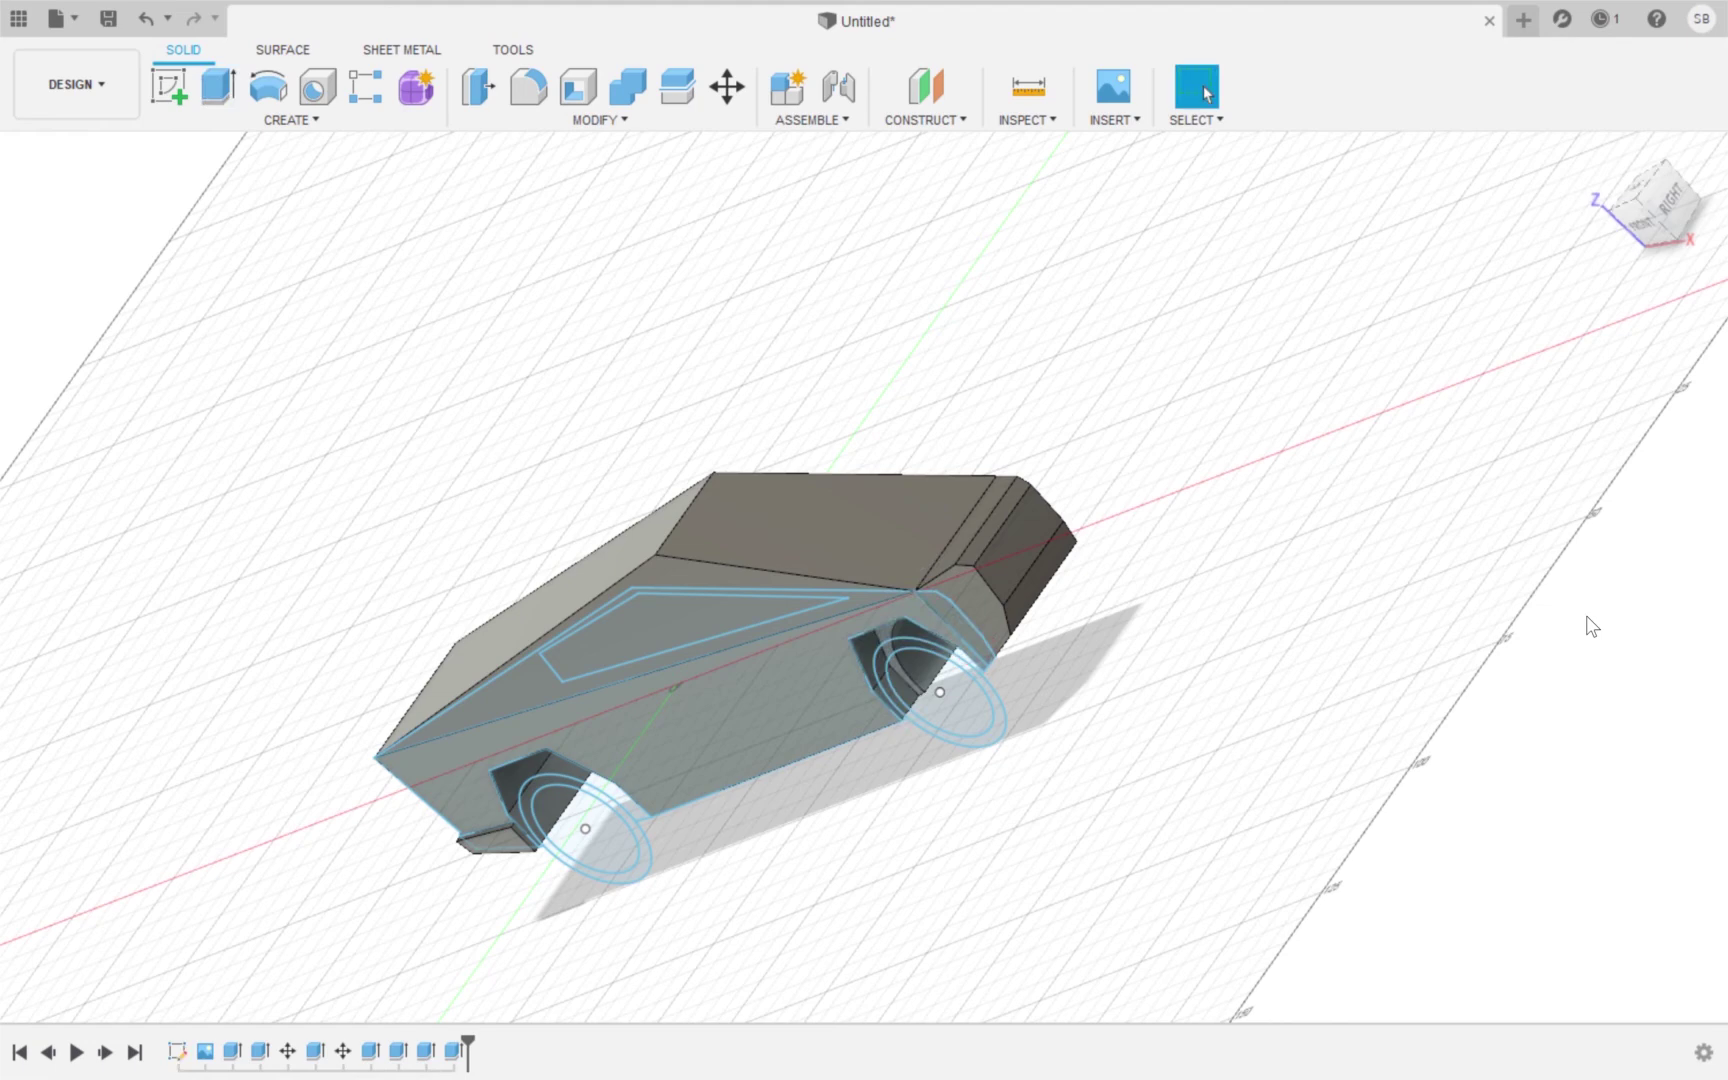
Extrude the rear wheel-arch profile around the tyre 23 mm into the body
{"action": "left_click_drag", "start_coordinate": [1625, 222], "coordinate": [1582, 260]}
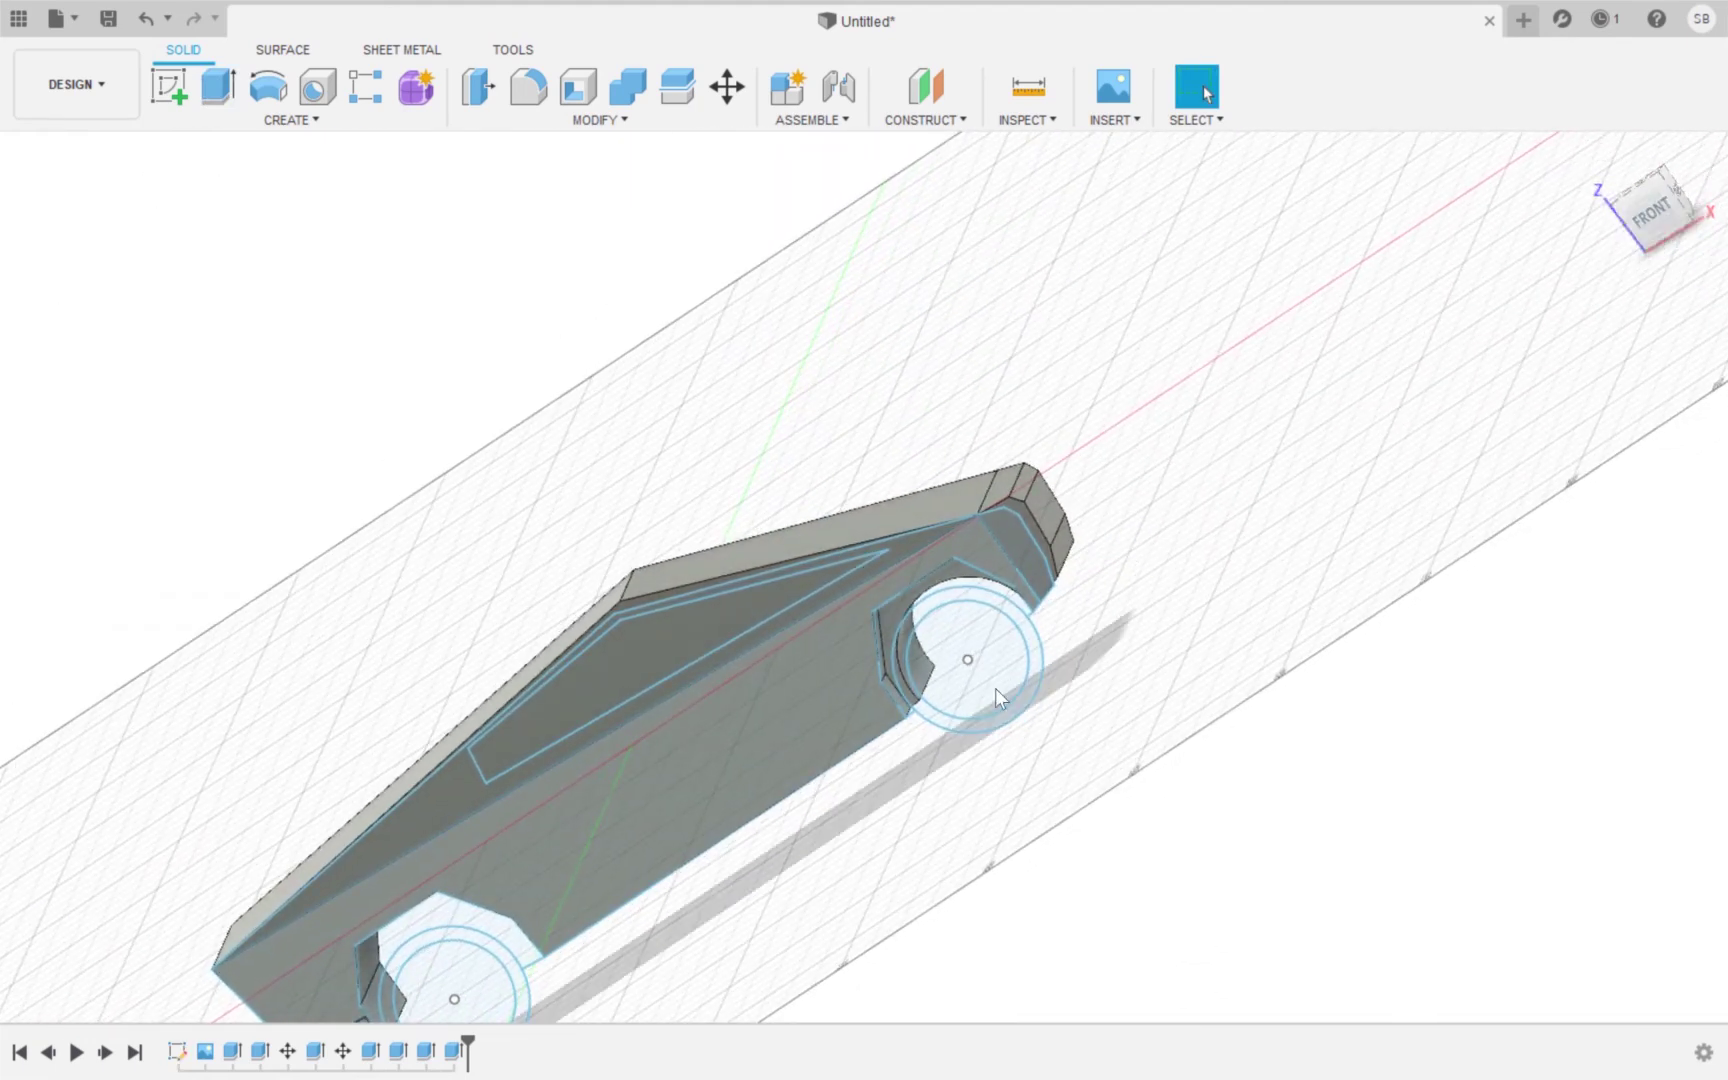
{"action": "left_click", "coordinate": [207, 78]}
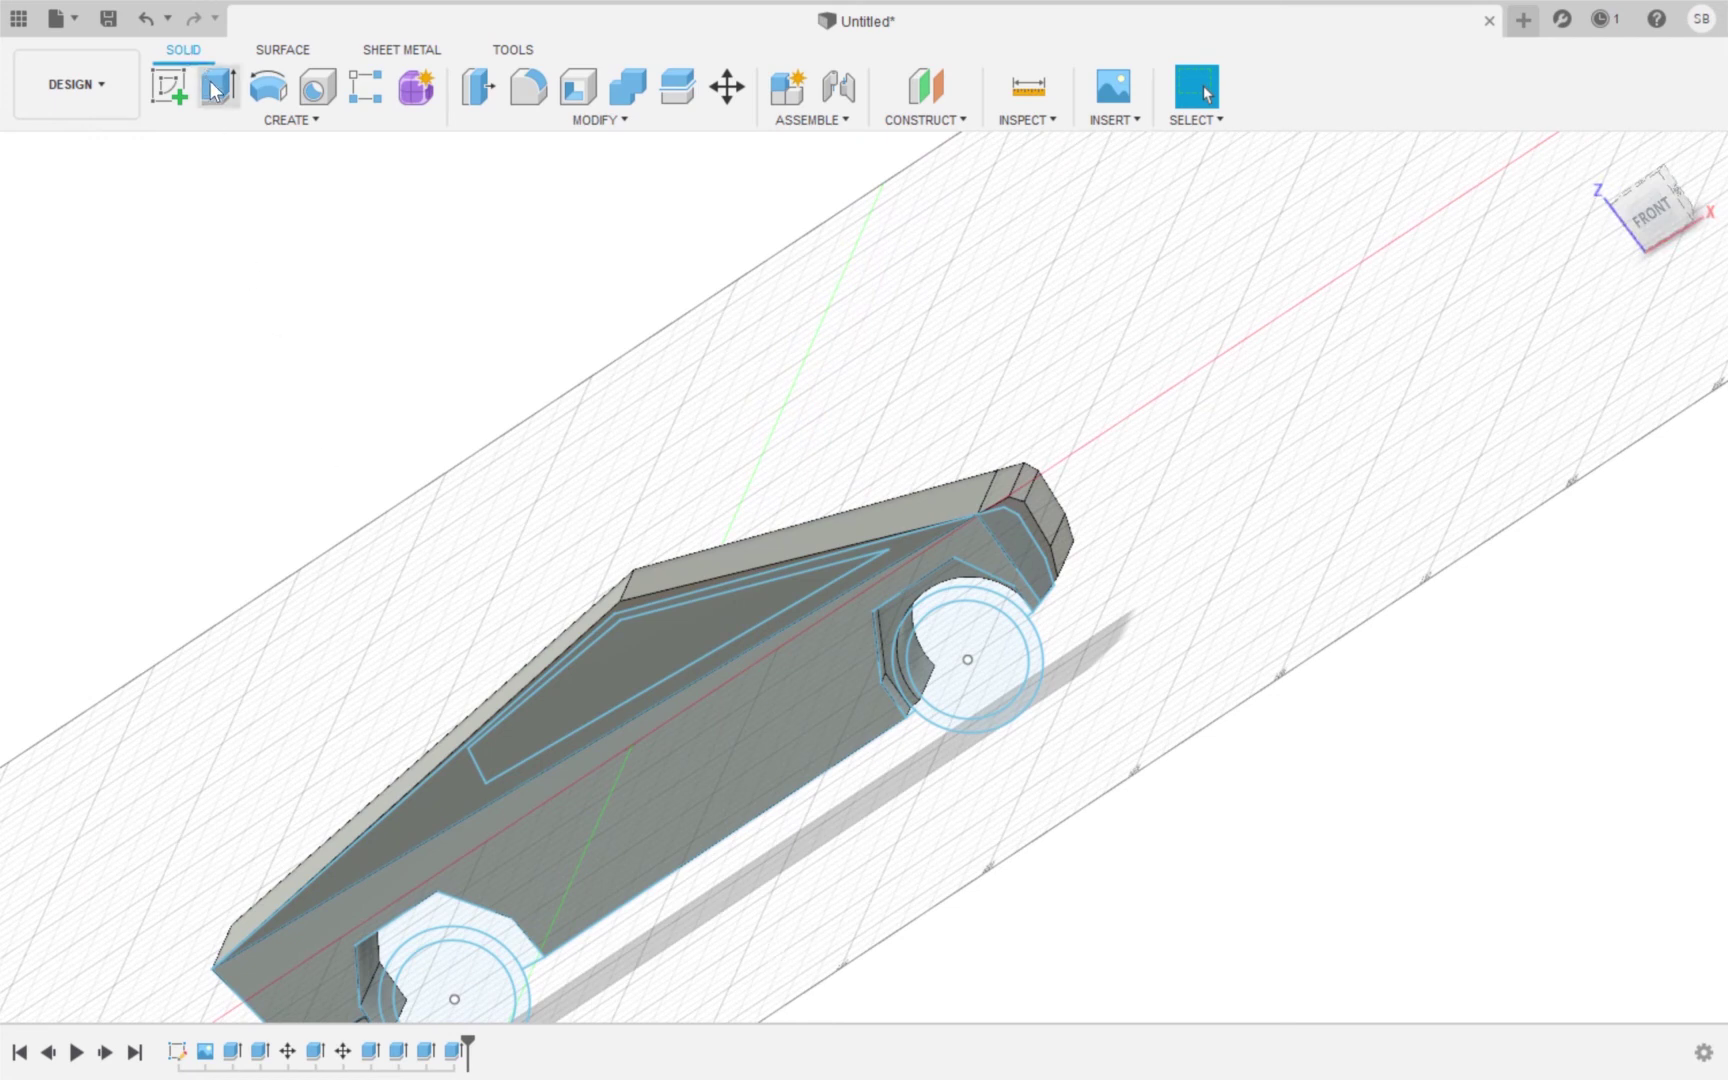
{"action": "left_click", "coordinate": [477, 923]}
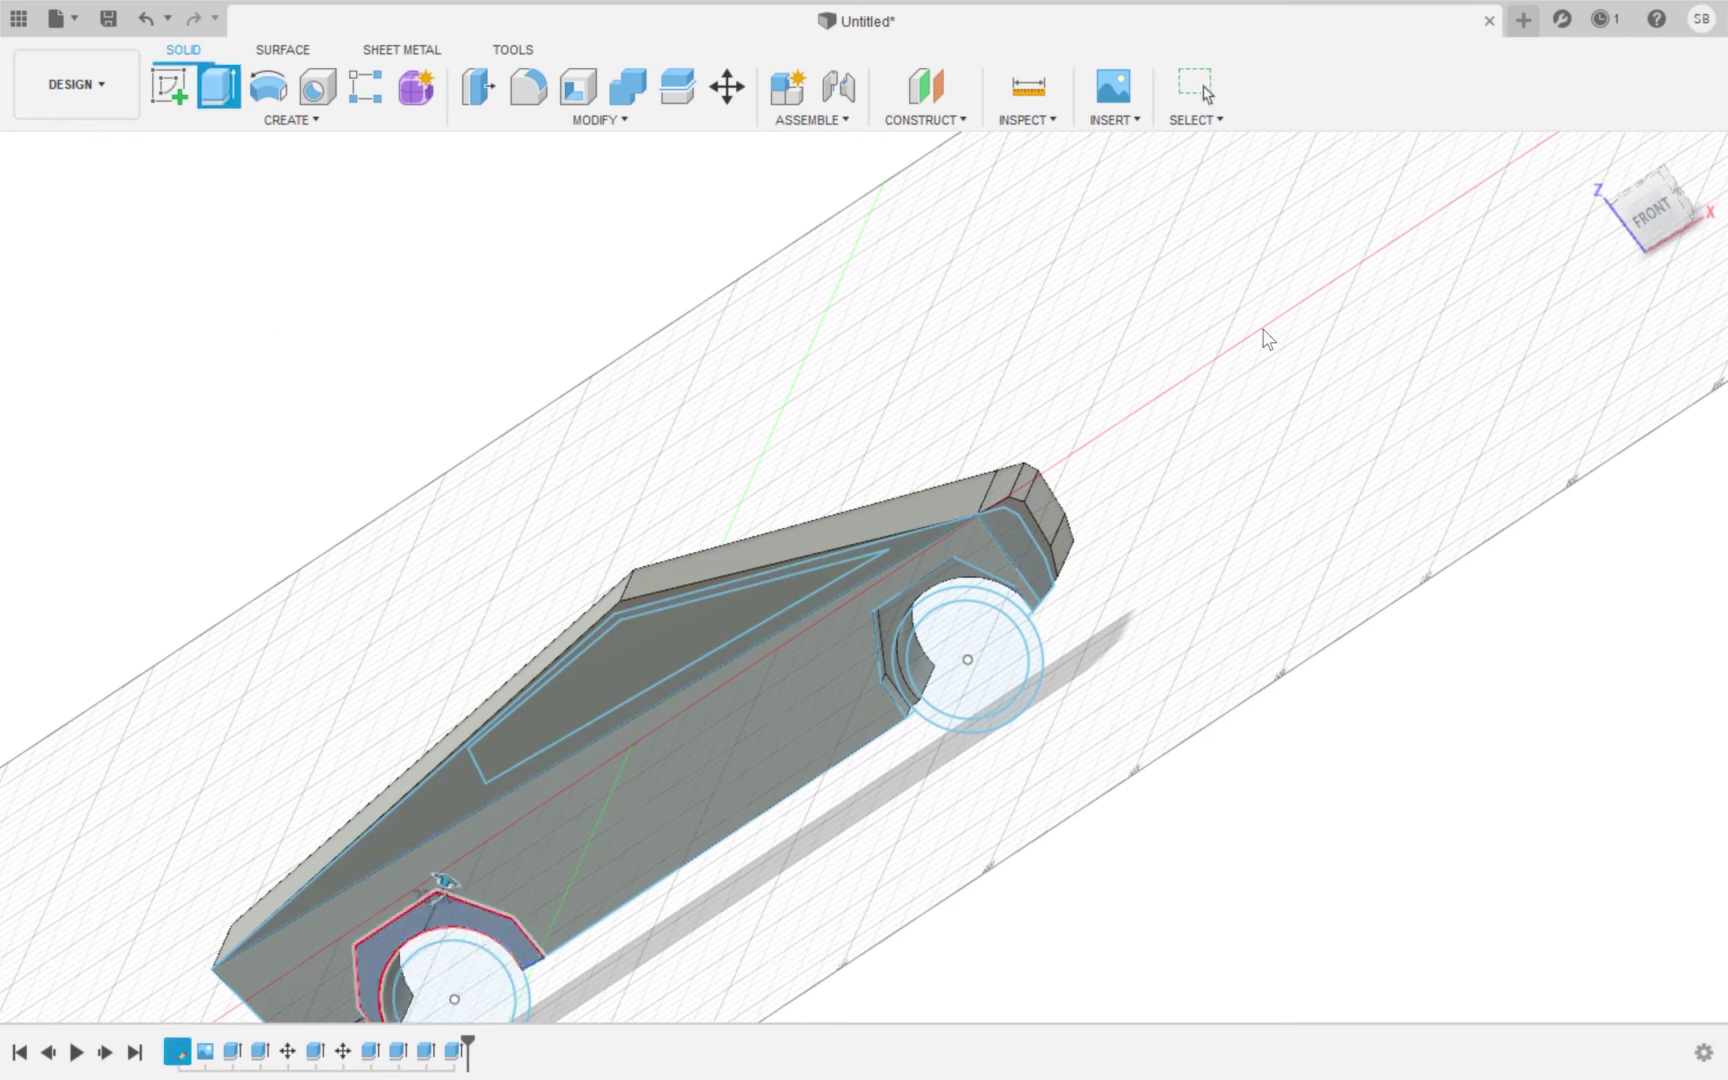
{"action": "left_click", "coordinate": [1652, 228]}
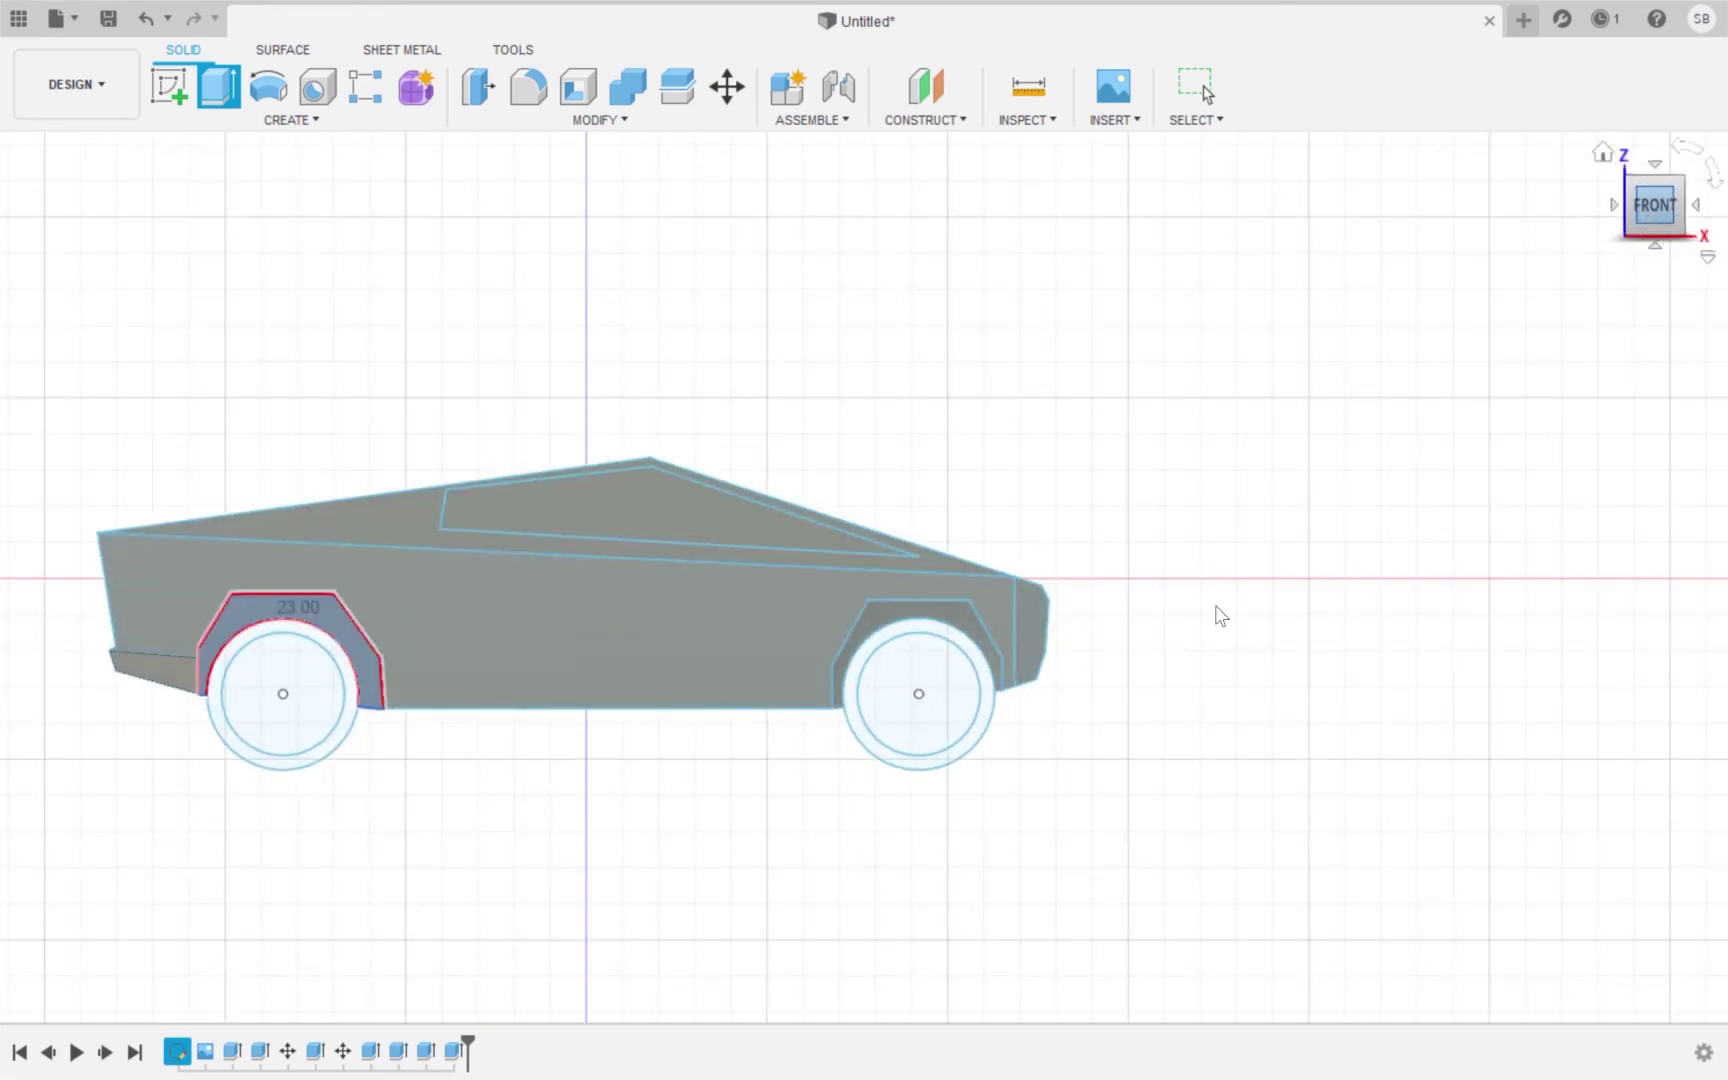
{"action": "left_click", "coordinate": [1630, 182]}
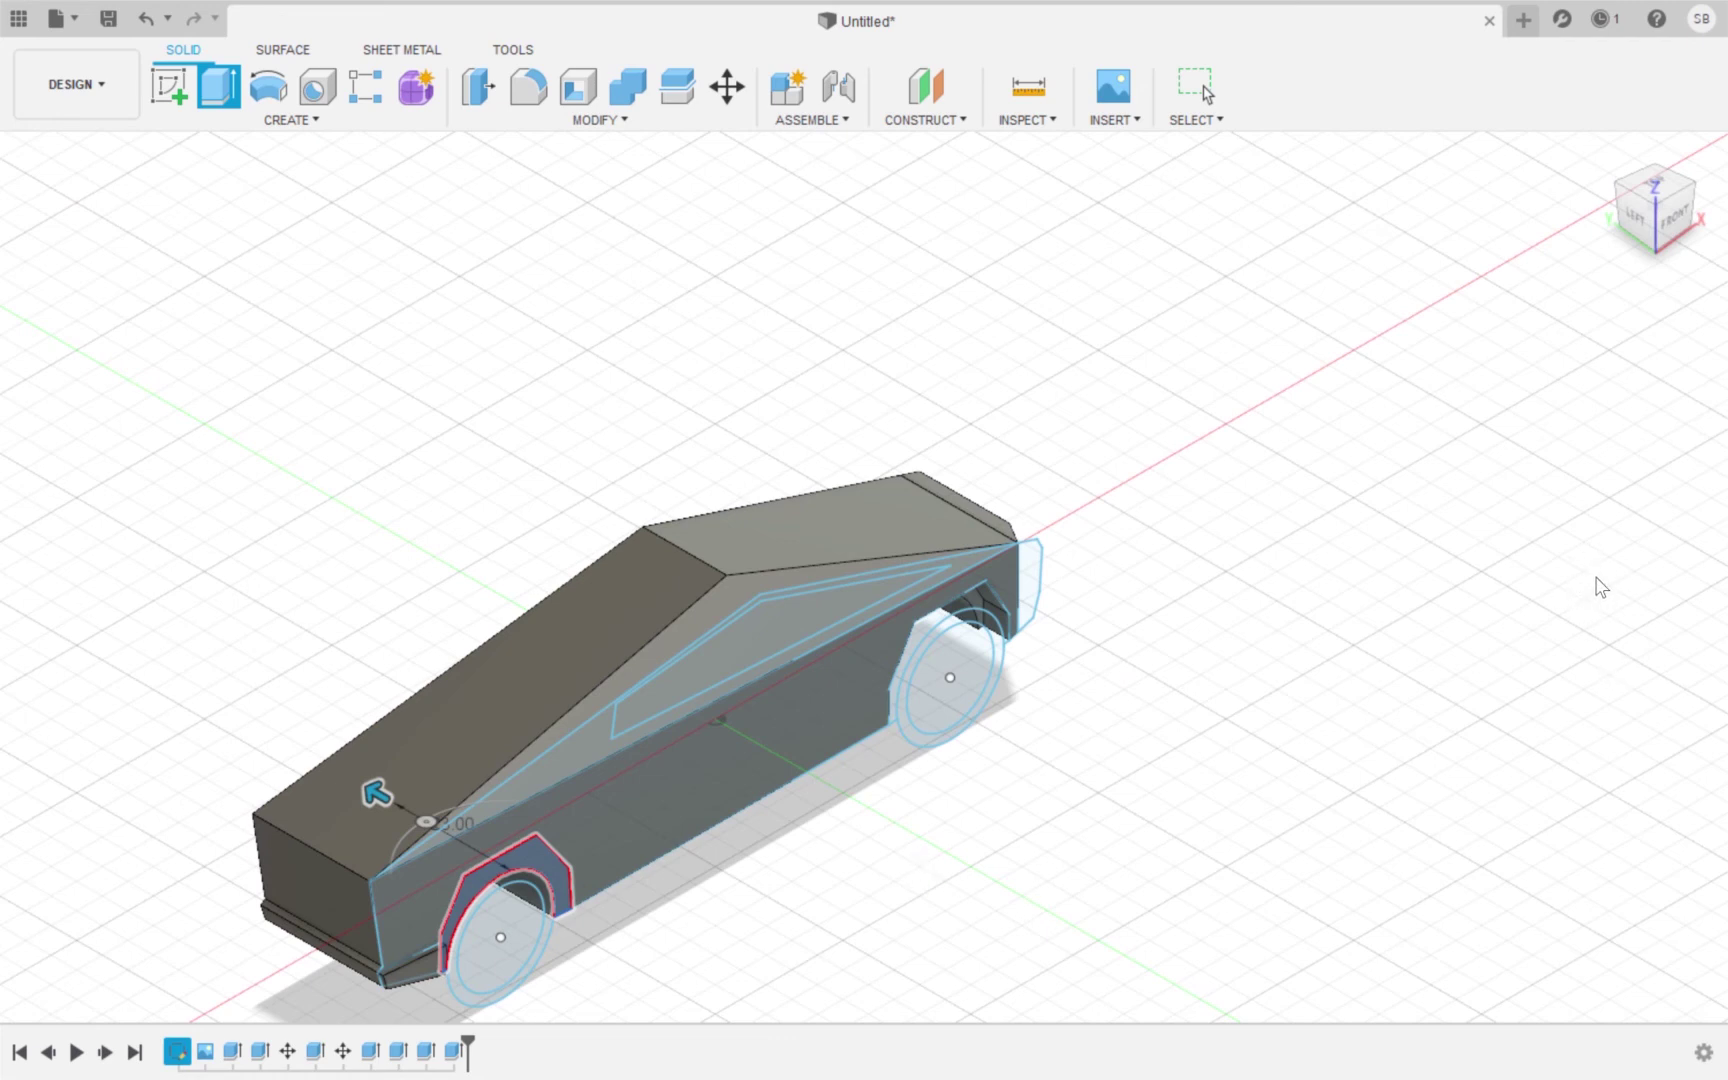
{"action": "key", "text": "Return"}
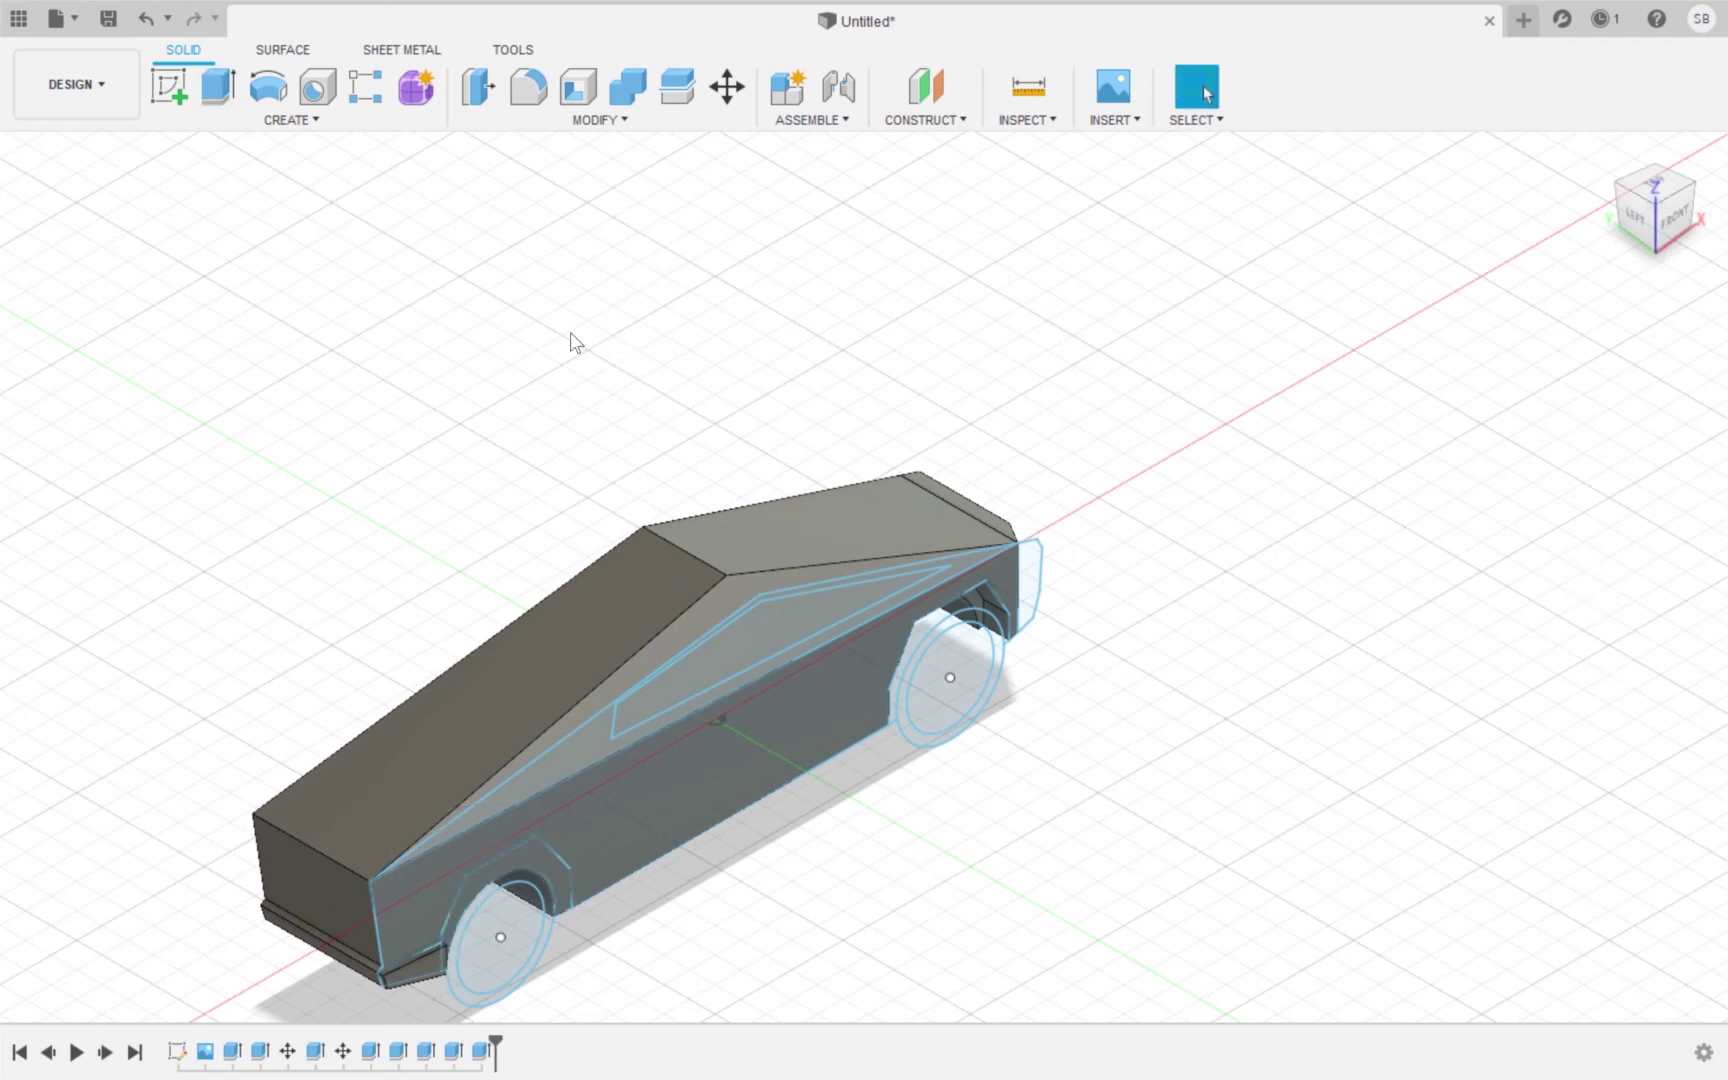
Cut the rear wheel-arch profile inward from the side face to recess the arch like the front one
{"action": "left_click", "coordinate": [218, 88]}
{"action": "left_click", "coordinate": [541, 866]}
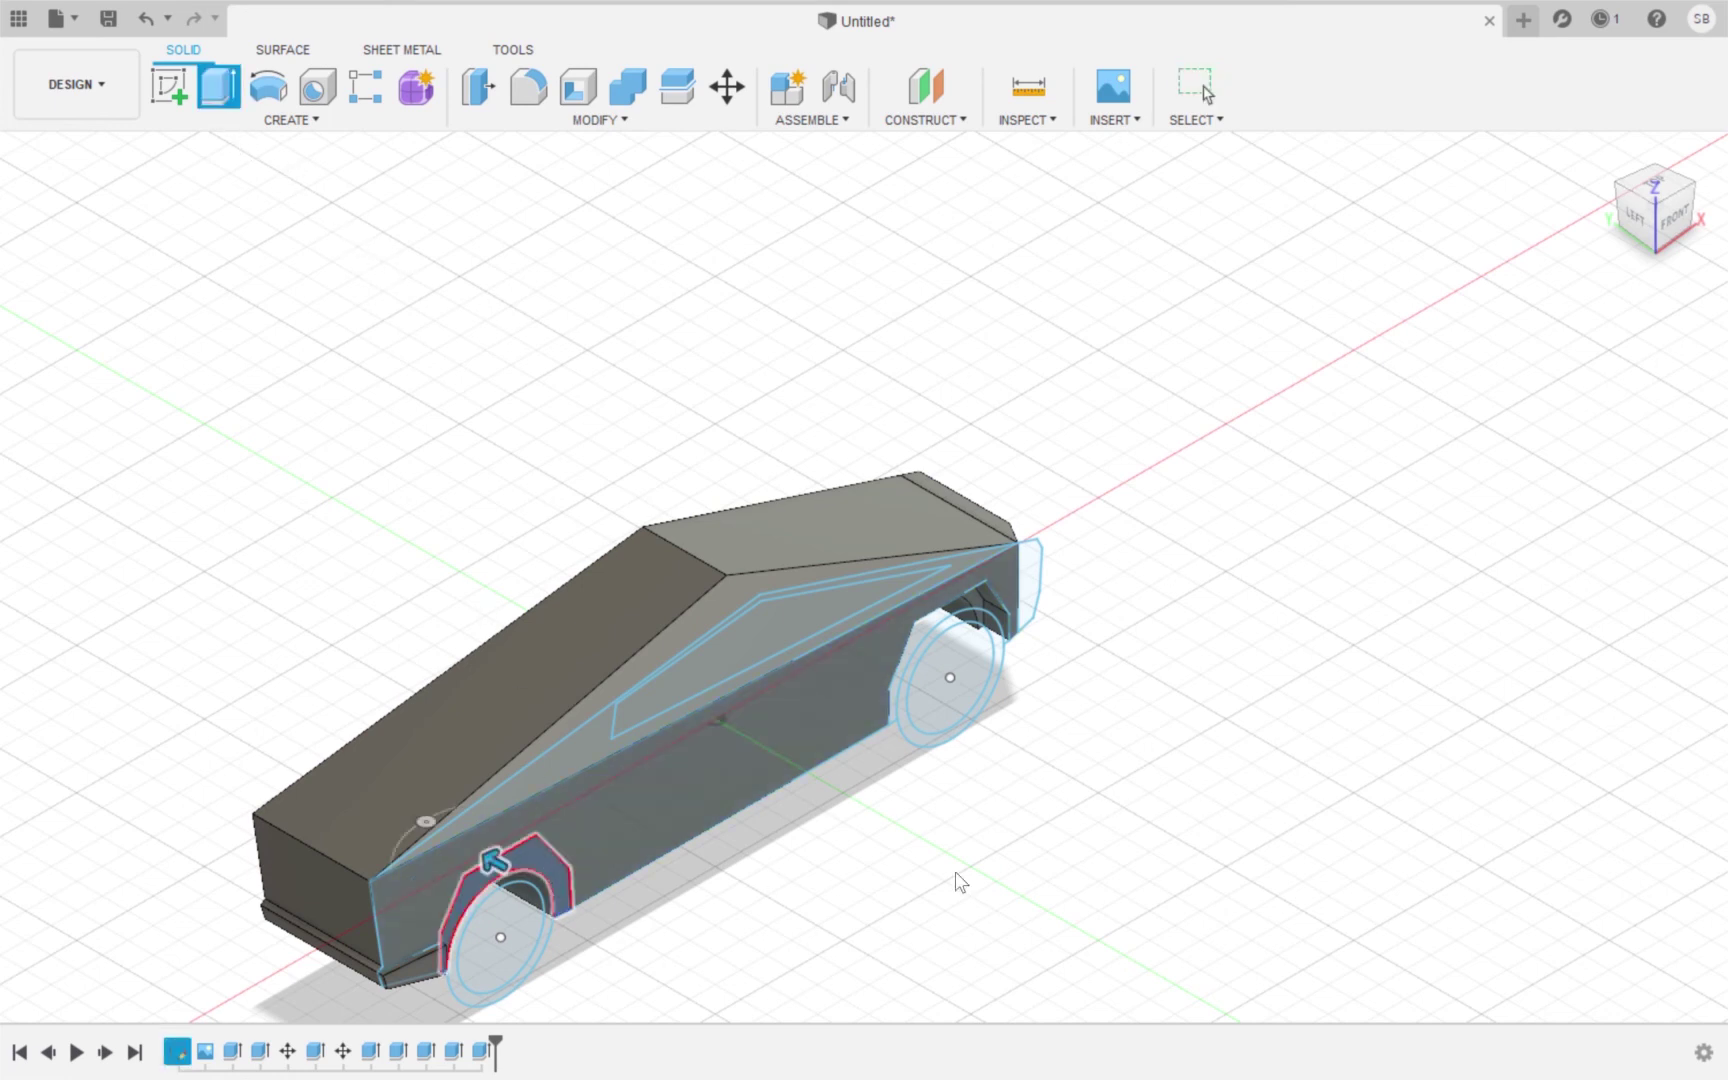
{"action": "key", "text": "Return"}
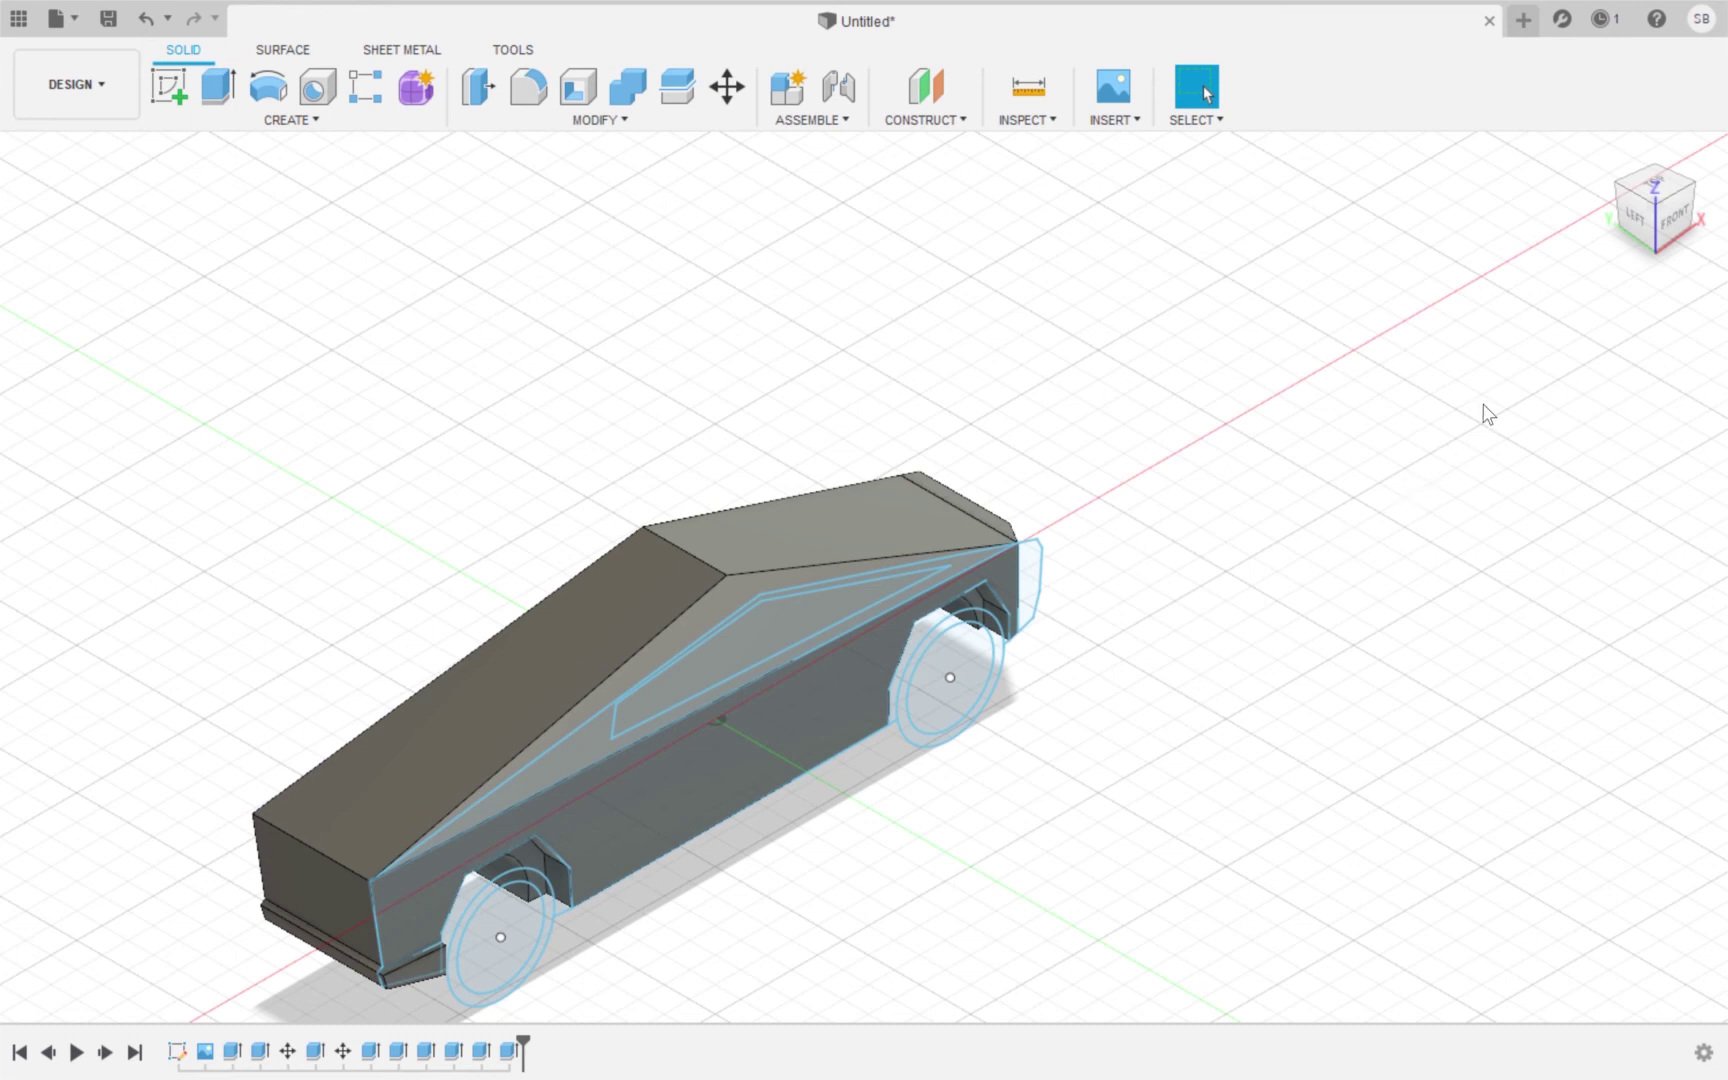
Extrude the front wheel's outer tyre ring and its inner rim circle inward from the sketch plane
{"action": "left_click", "coordinate": [216, 88]}
{"action": "left_click", "coordinate": [909, 730]}
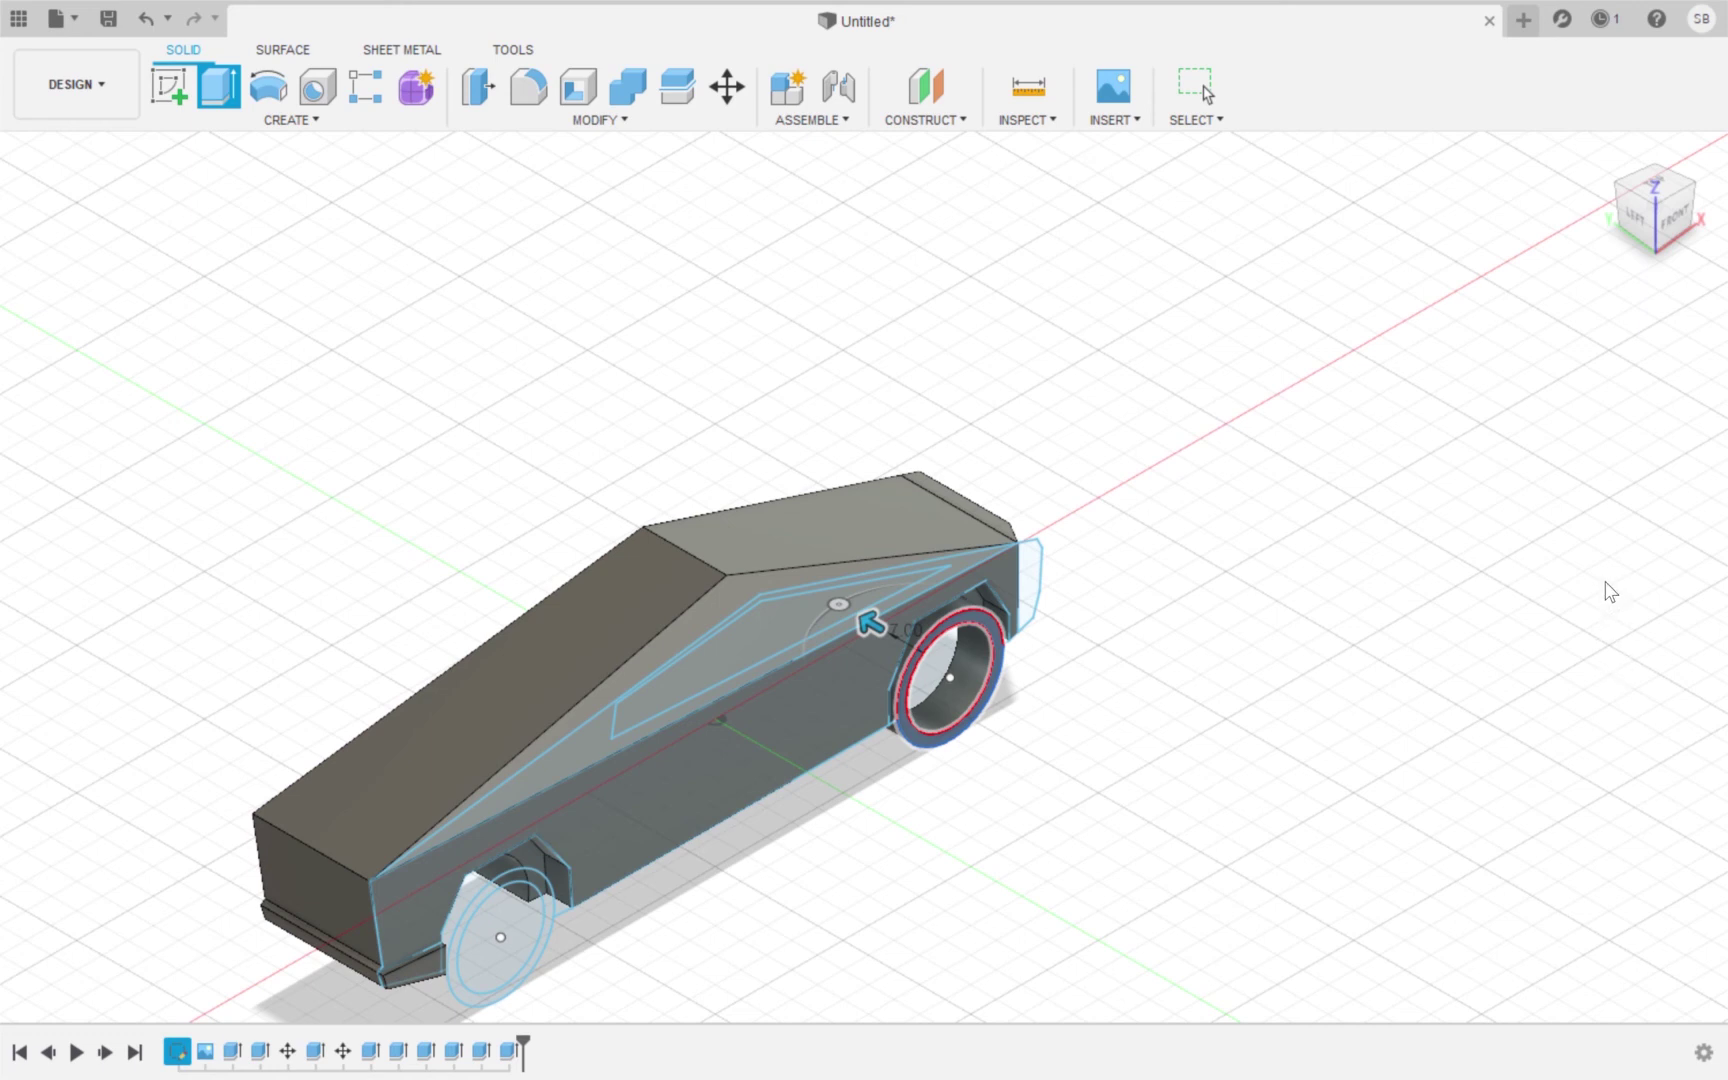
{"action": "key", "text": "Return"}
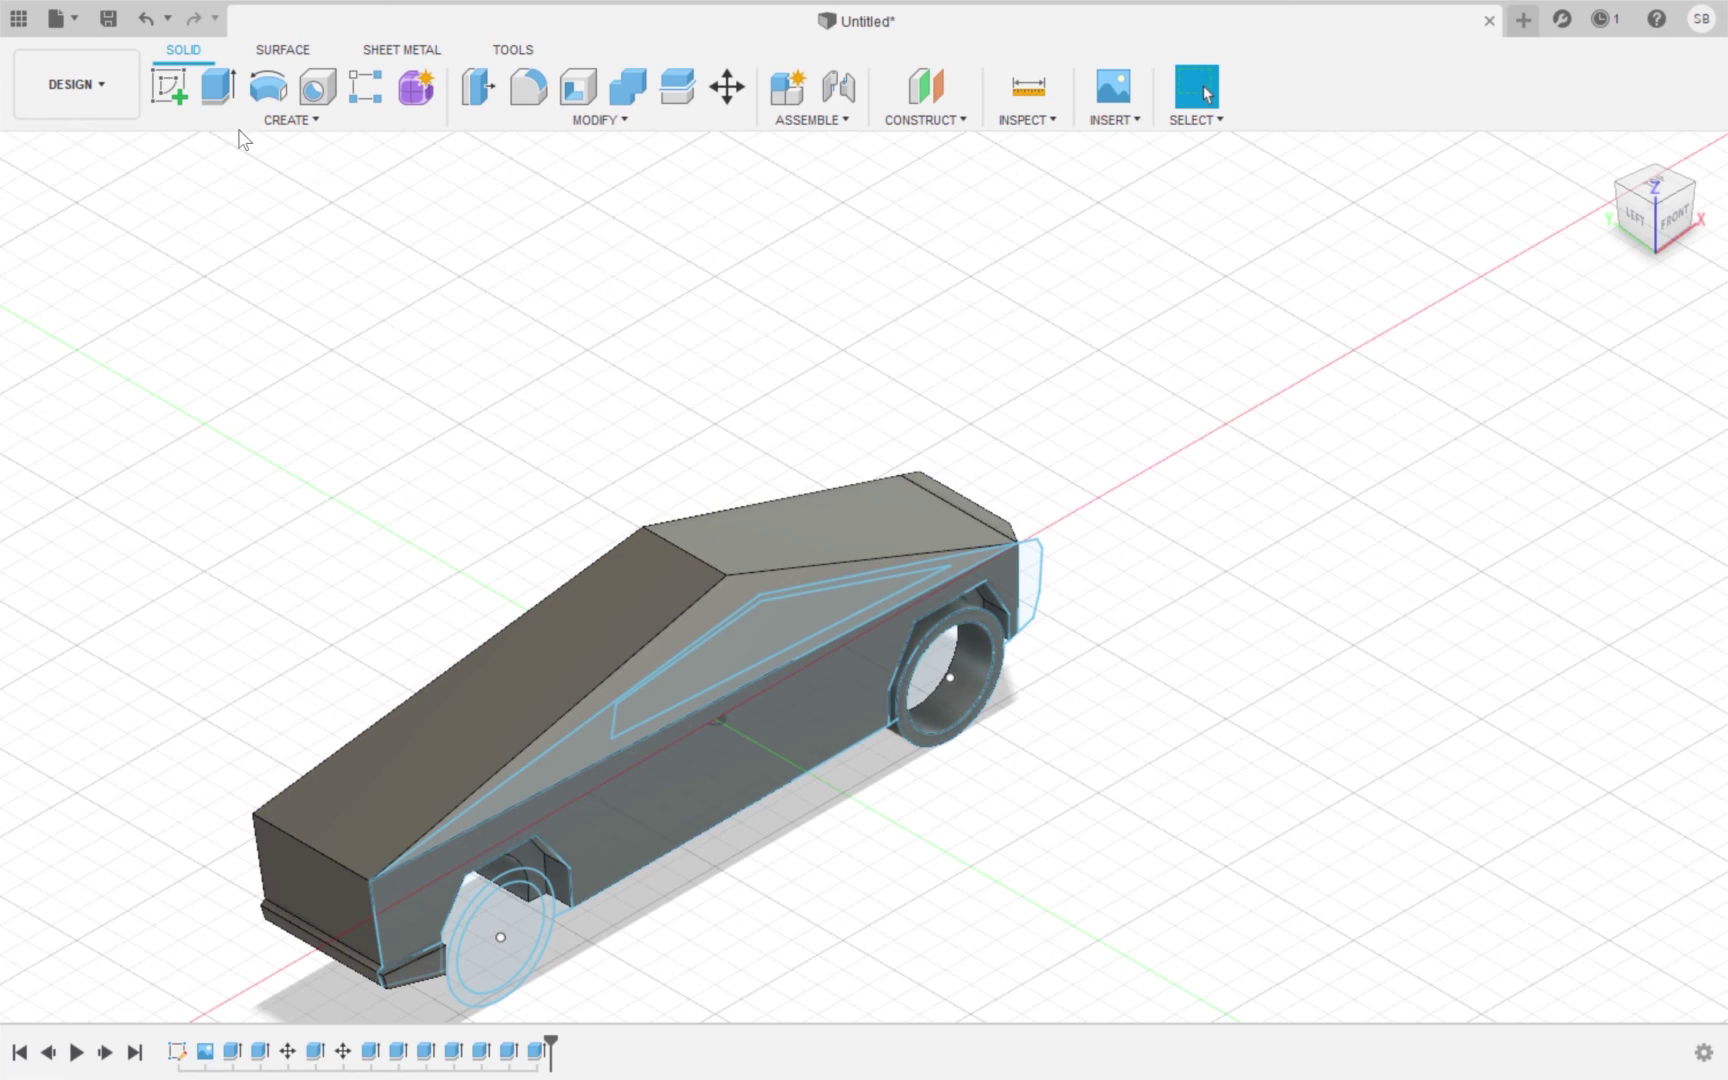
{"action": "left_click", "coordinate": [220, 98]}
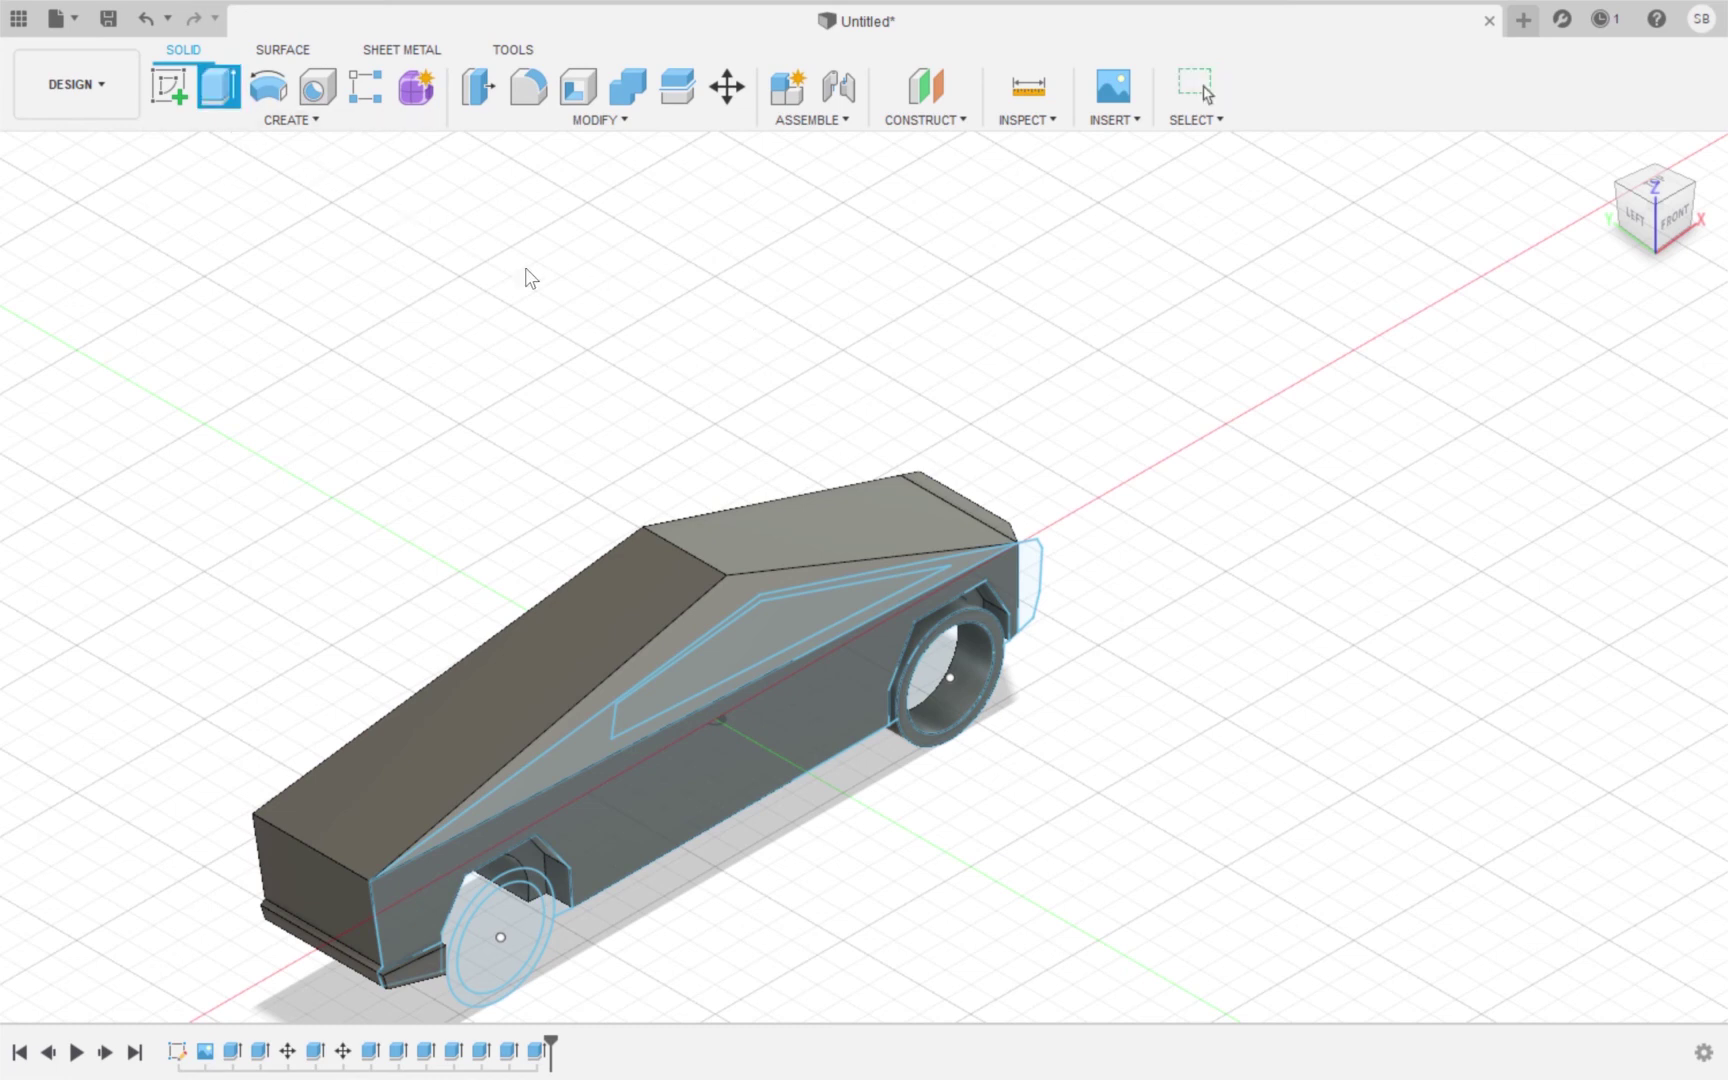
{"action": "left_click", "coordinate": [957, 674]}
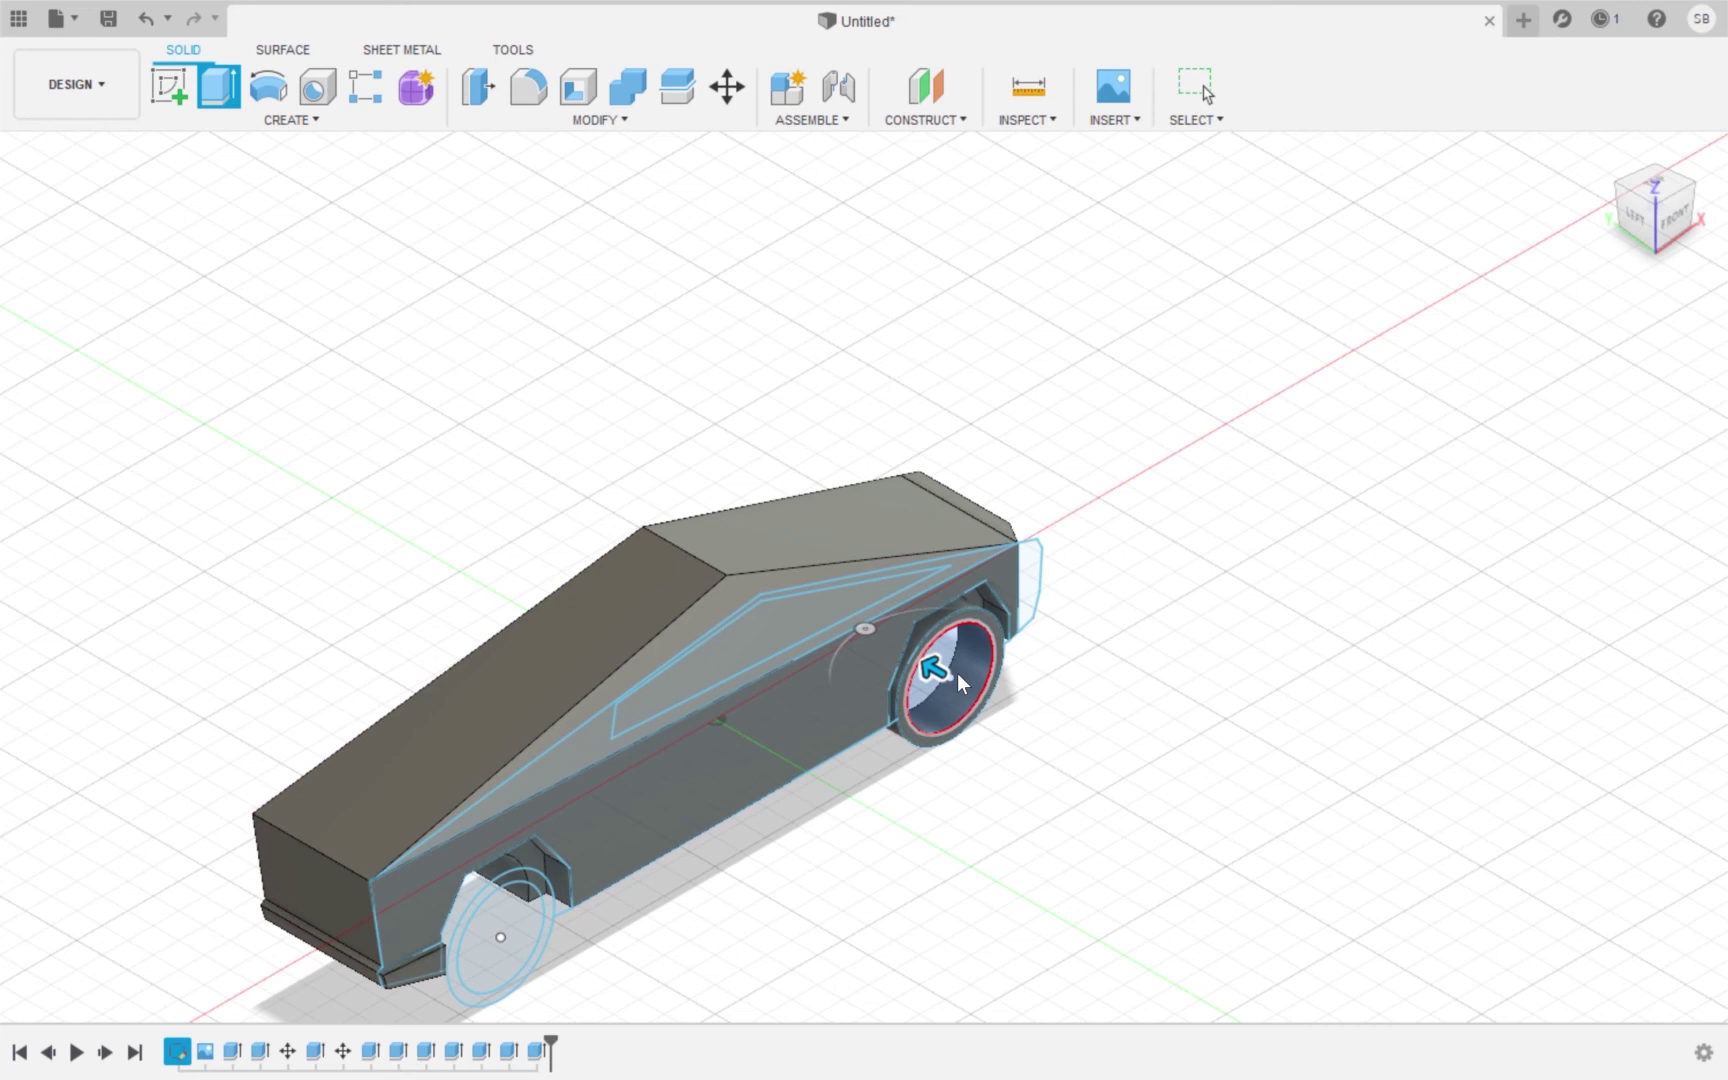
{"action": "key", "text": "Return"}
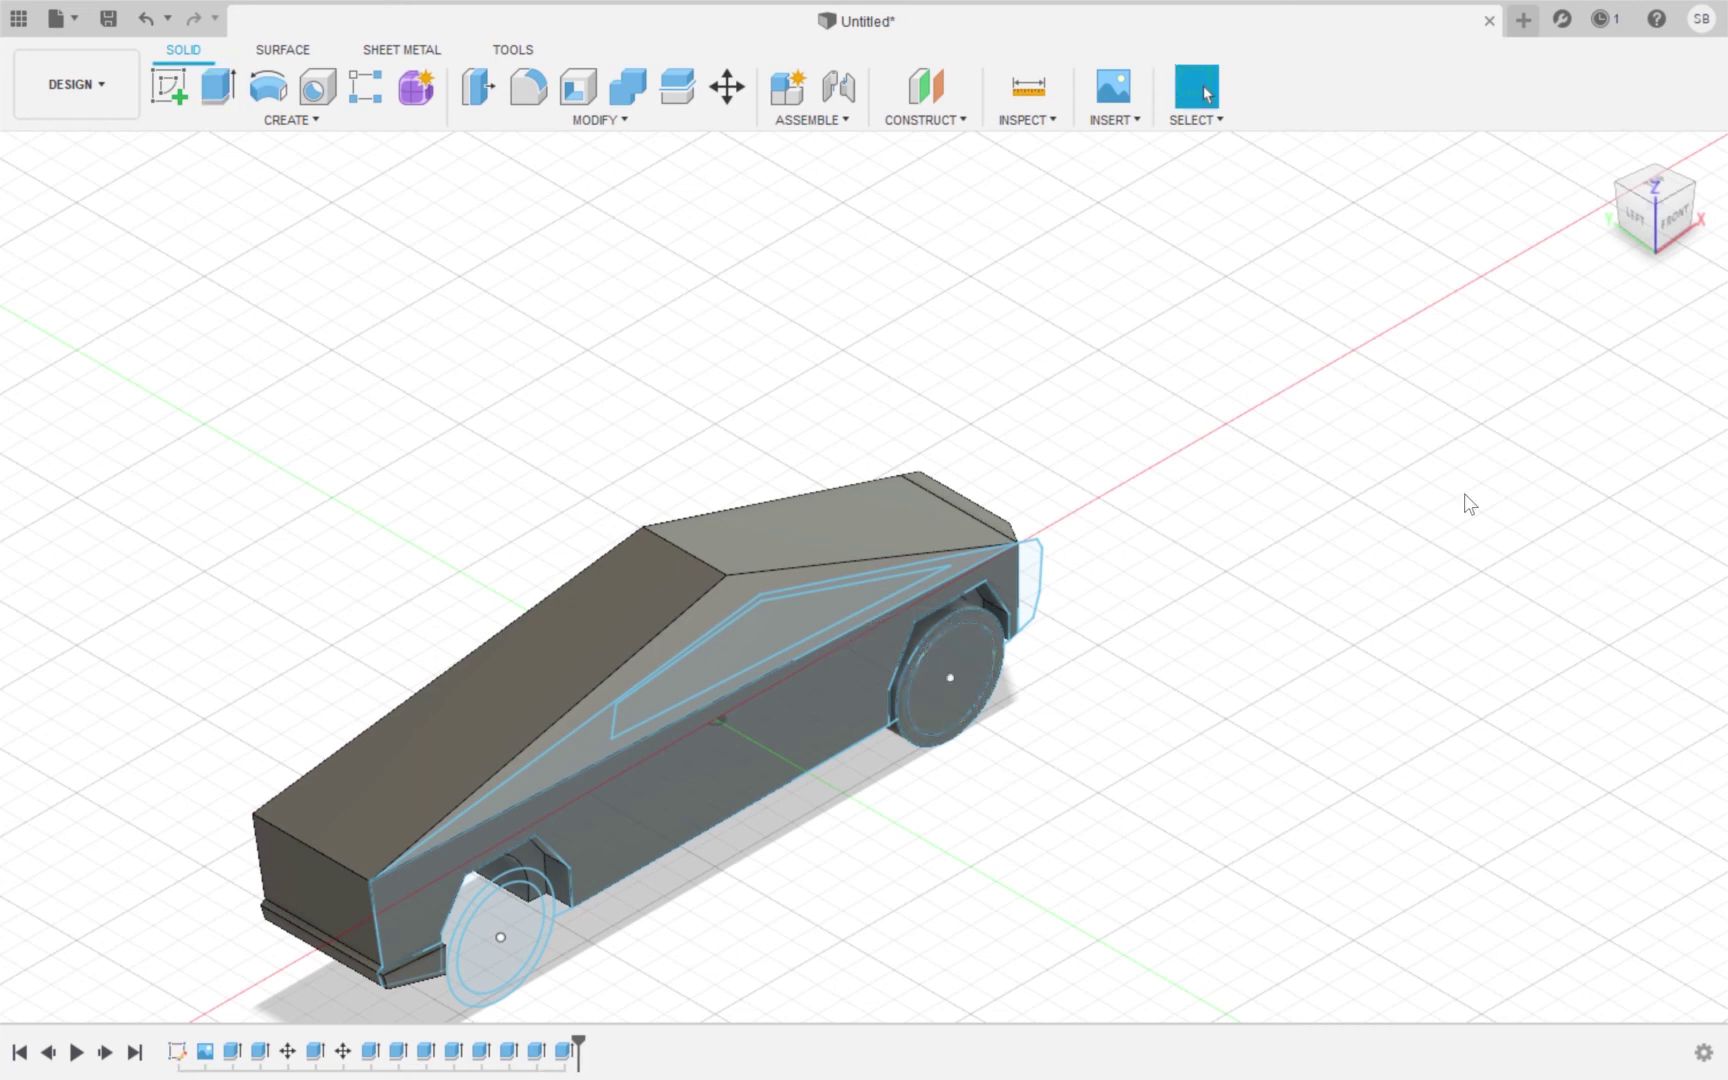
Extrude the front wheel's tyre ring slightly outward so it stands proud of the rim
{"action": "left_click", "coordinate": [226, 95]}
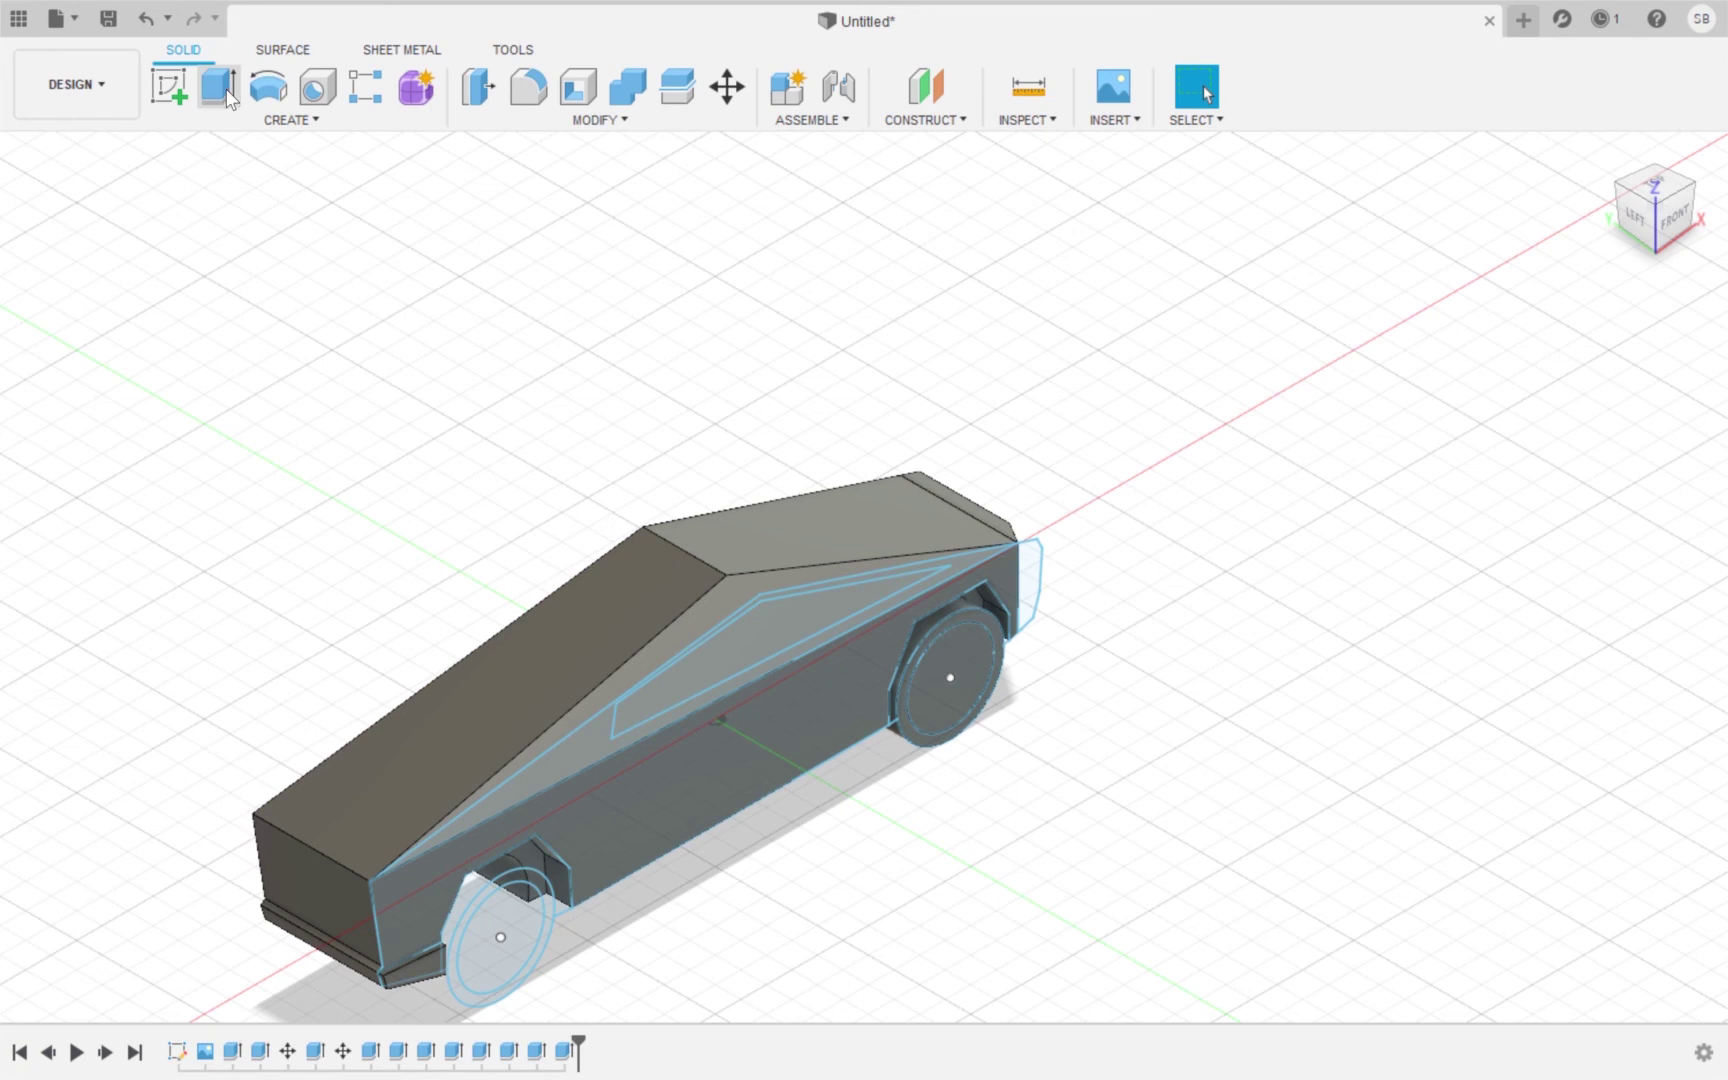
{"action": "left_click", "coordinate": [917, 746]}
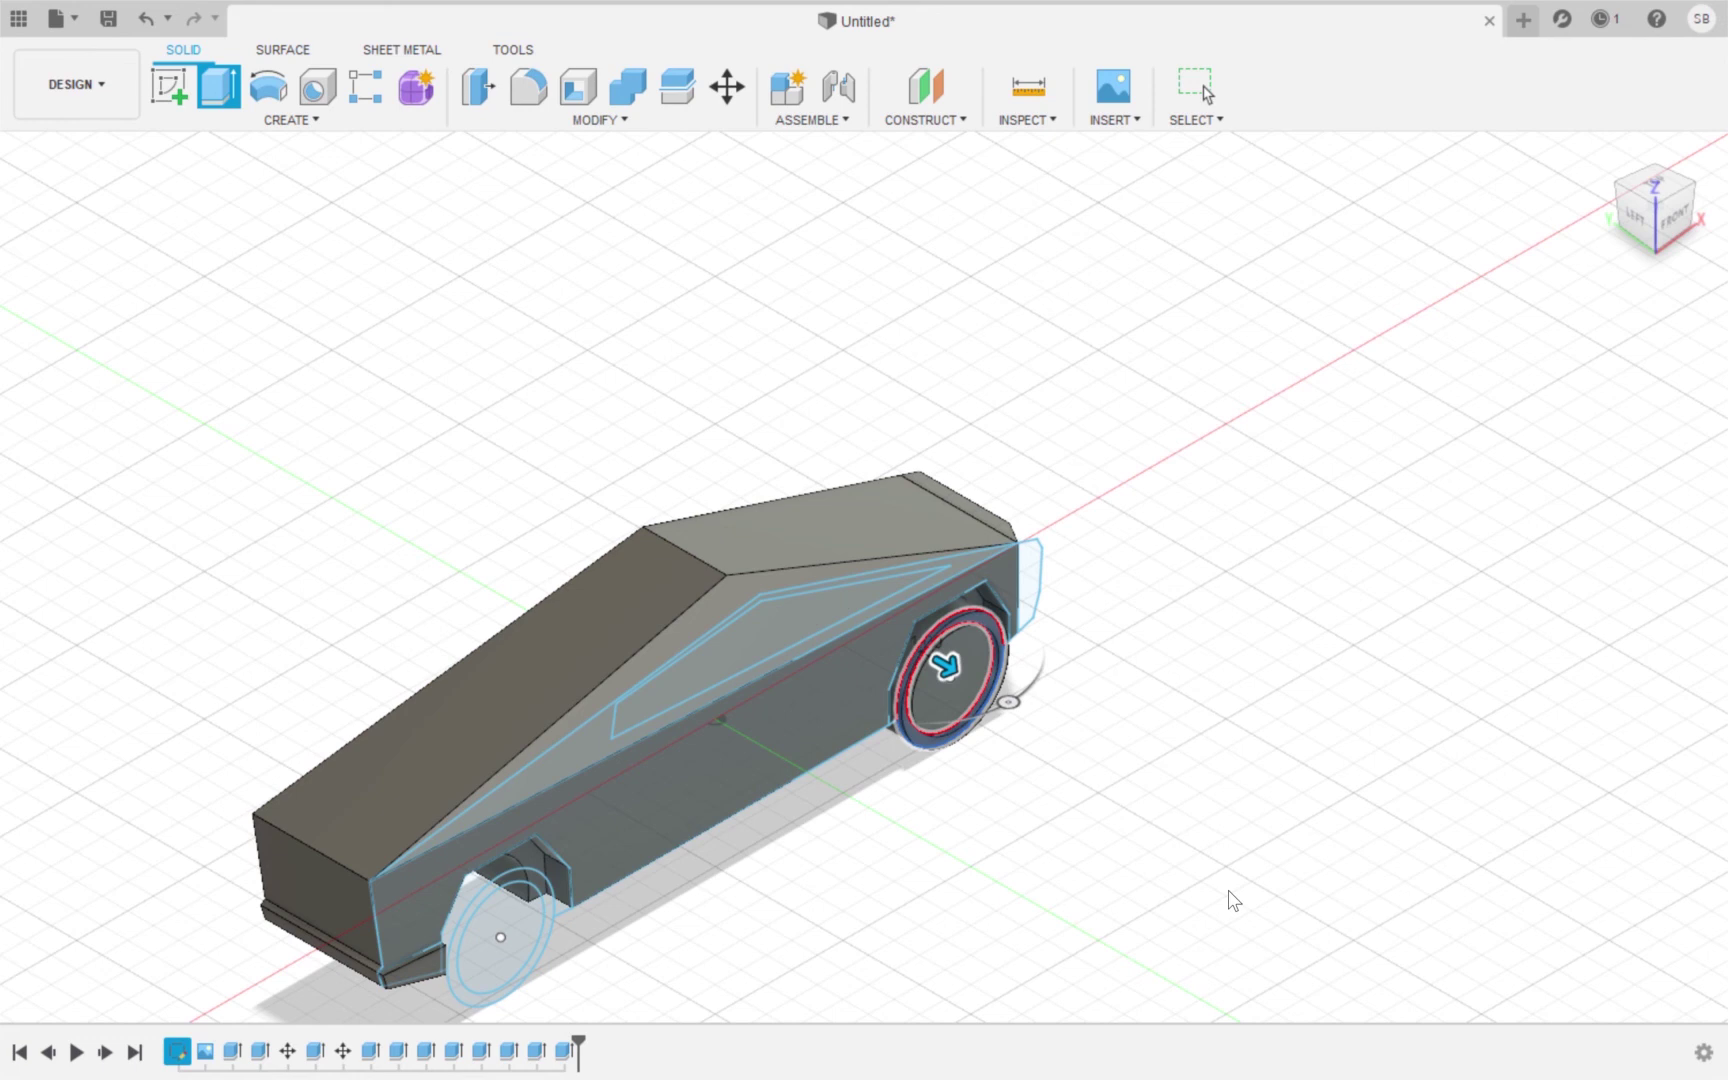
{"action": "key", "text": "Return"}
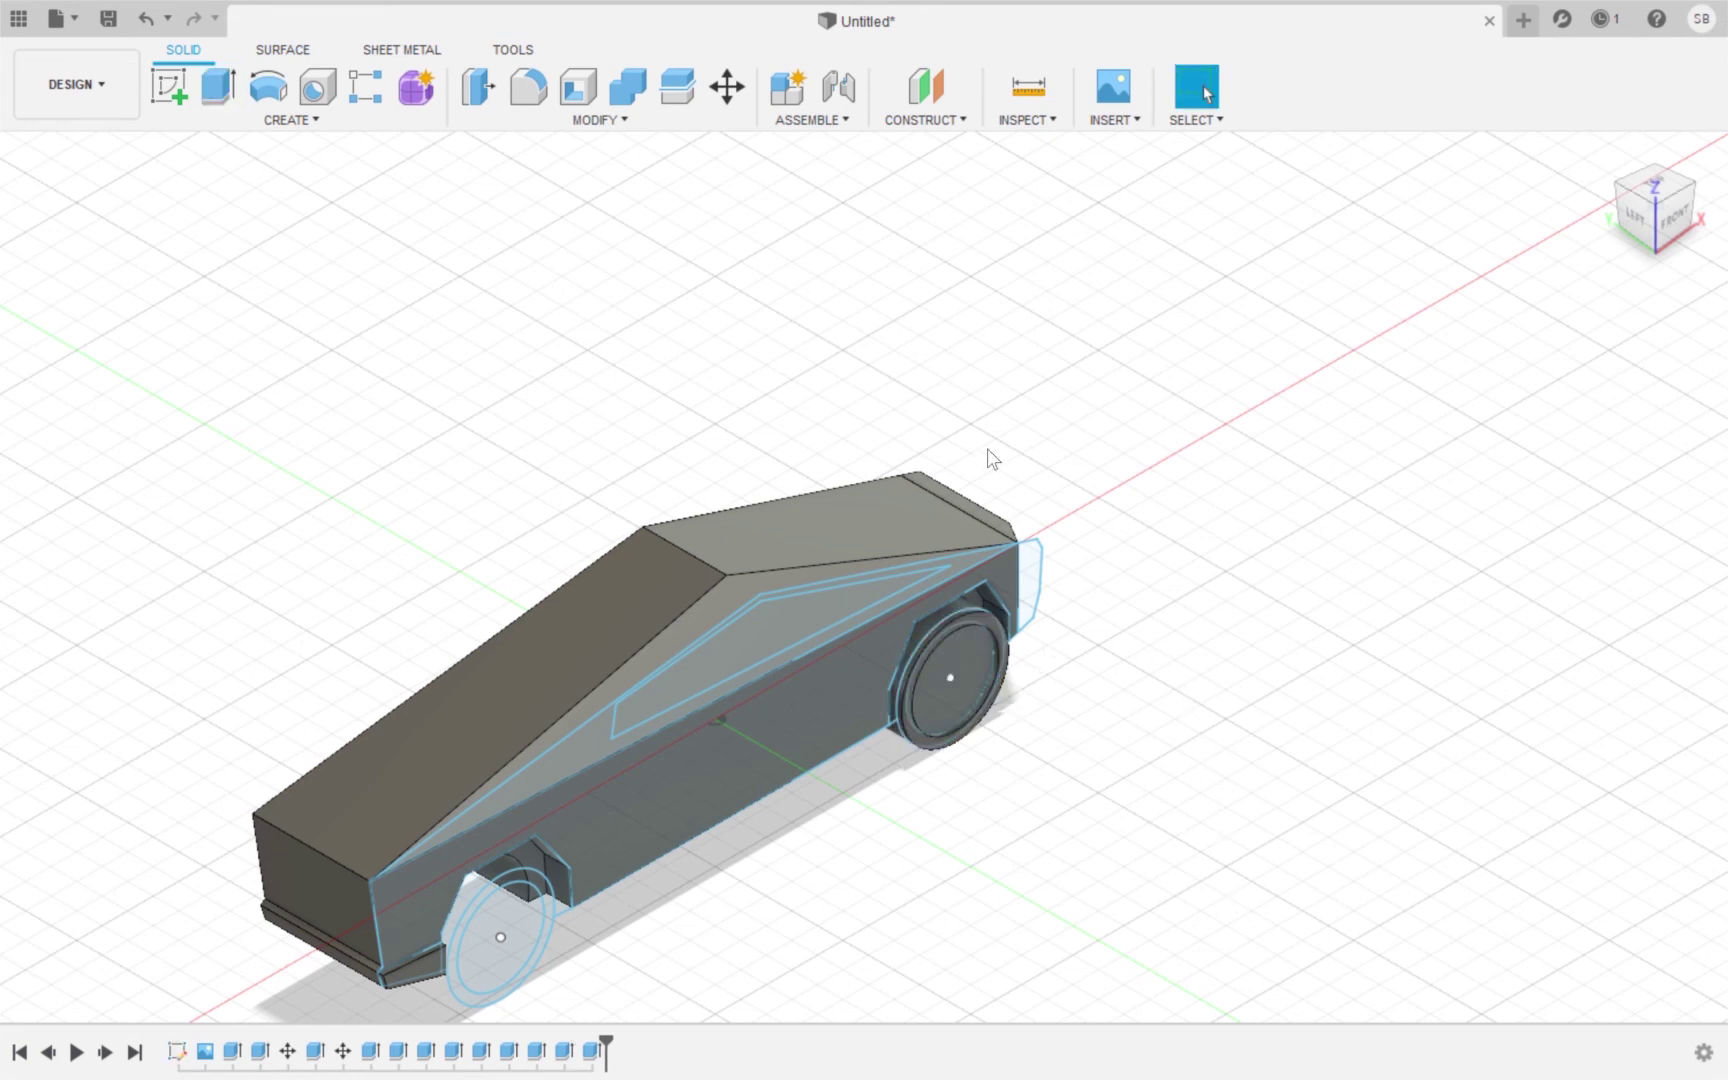
Extrude the front wheel's inner rim circle outward by 0.50
{"action": "left_click", "coordinate": [218, 88]}
{"action": "left_click", "coordinate": [966, 661]}
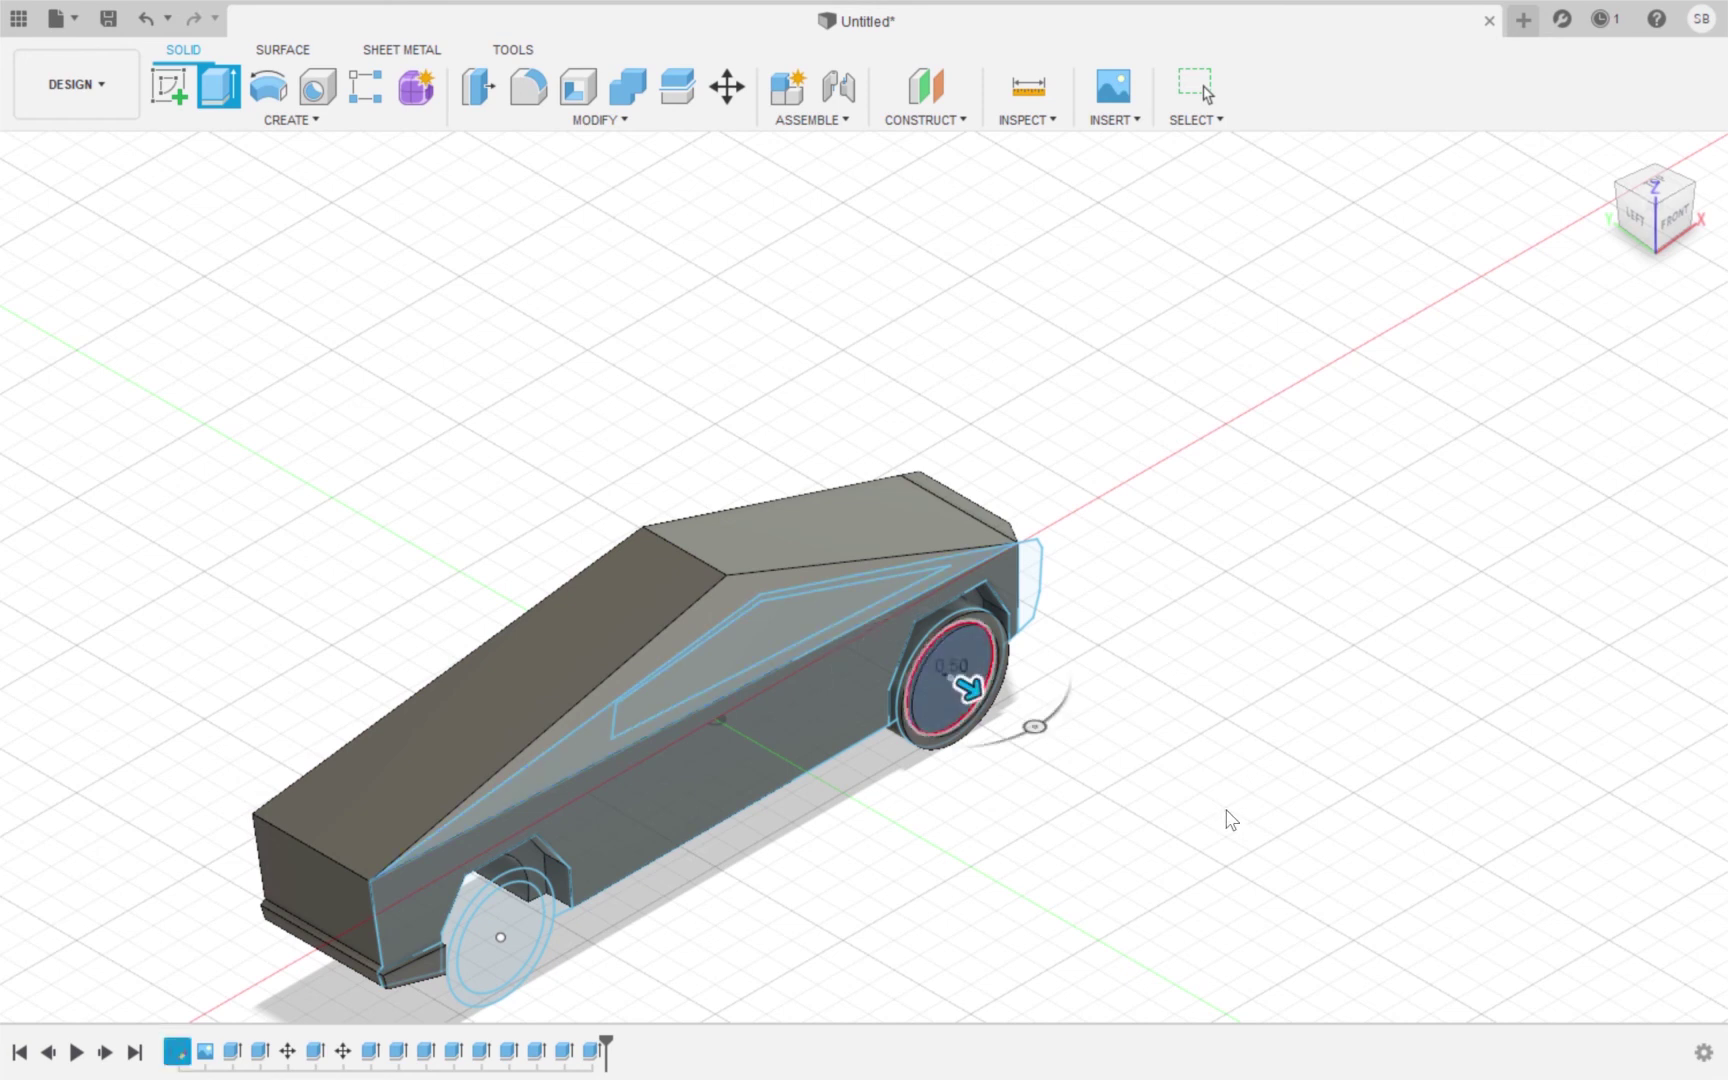
{"action": "key", "text": "Return"}
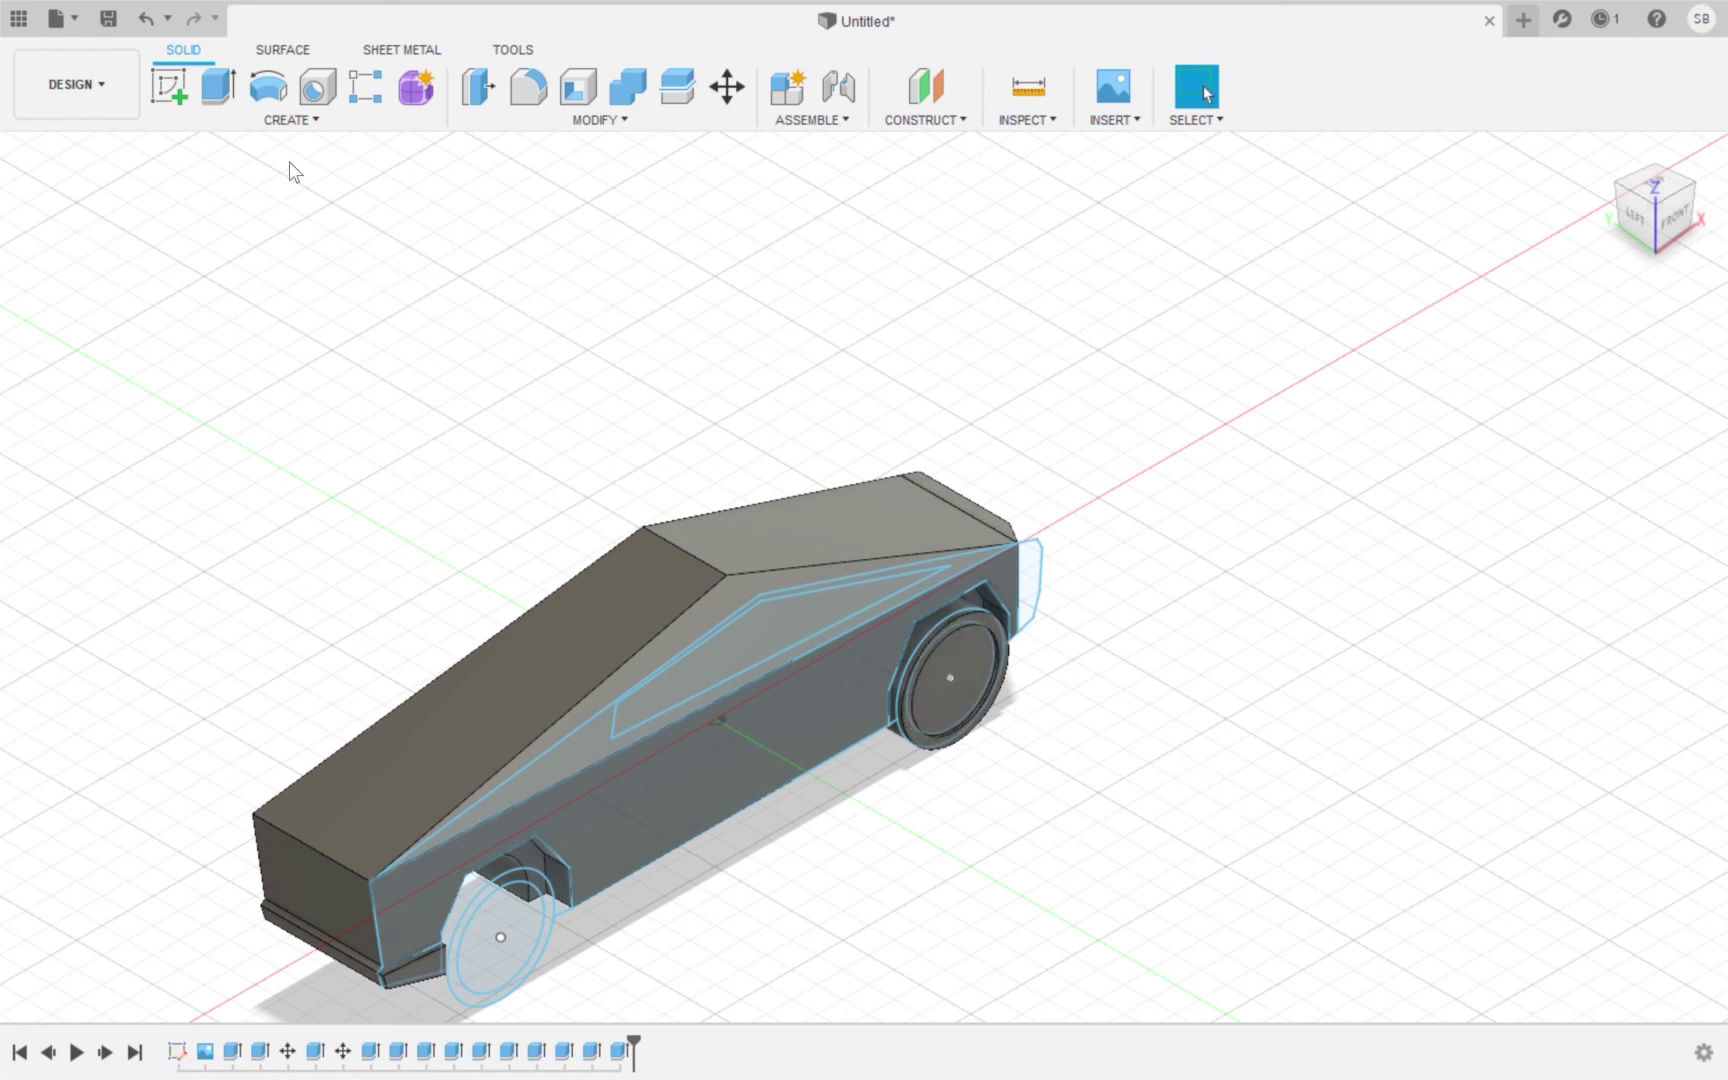
Extrude the rear wheel's outer tyre ring and its inner rim circle inward from the sketch plane
{"action": "left_click", "coordinate": [220, 90]}
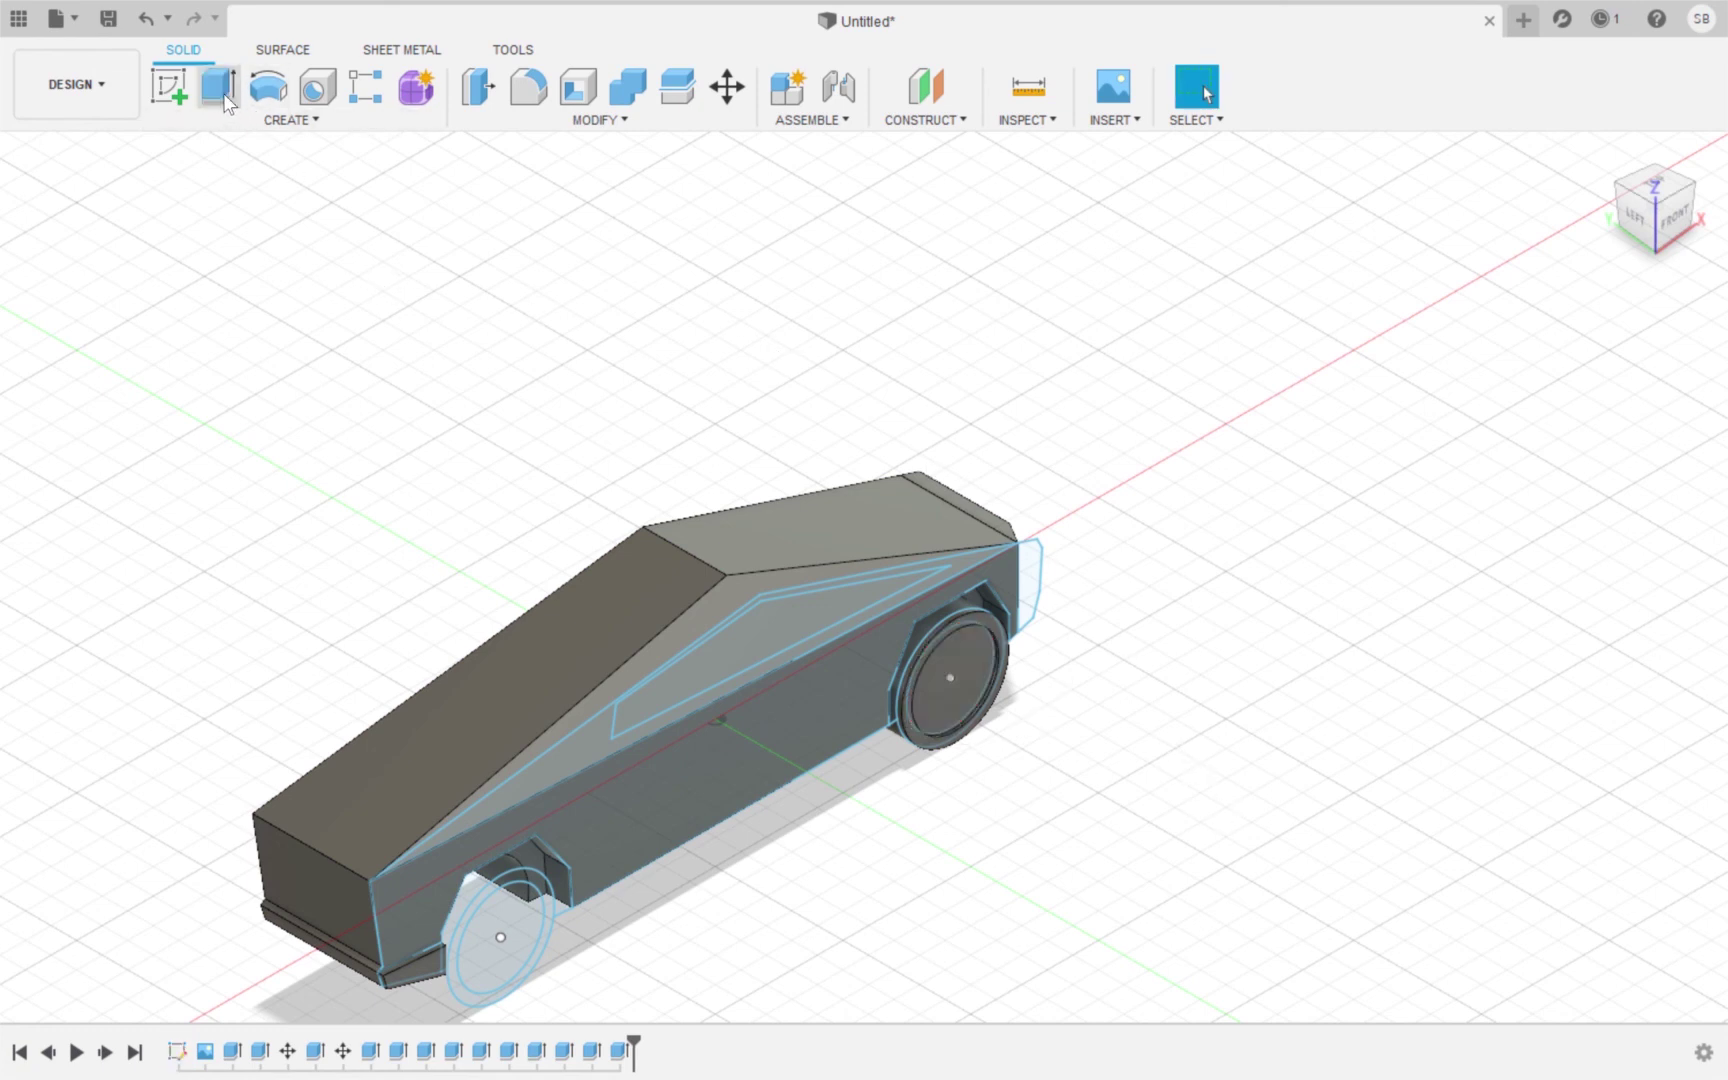
{"action": "left_click", "coordinate": [514, 879]}
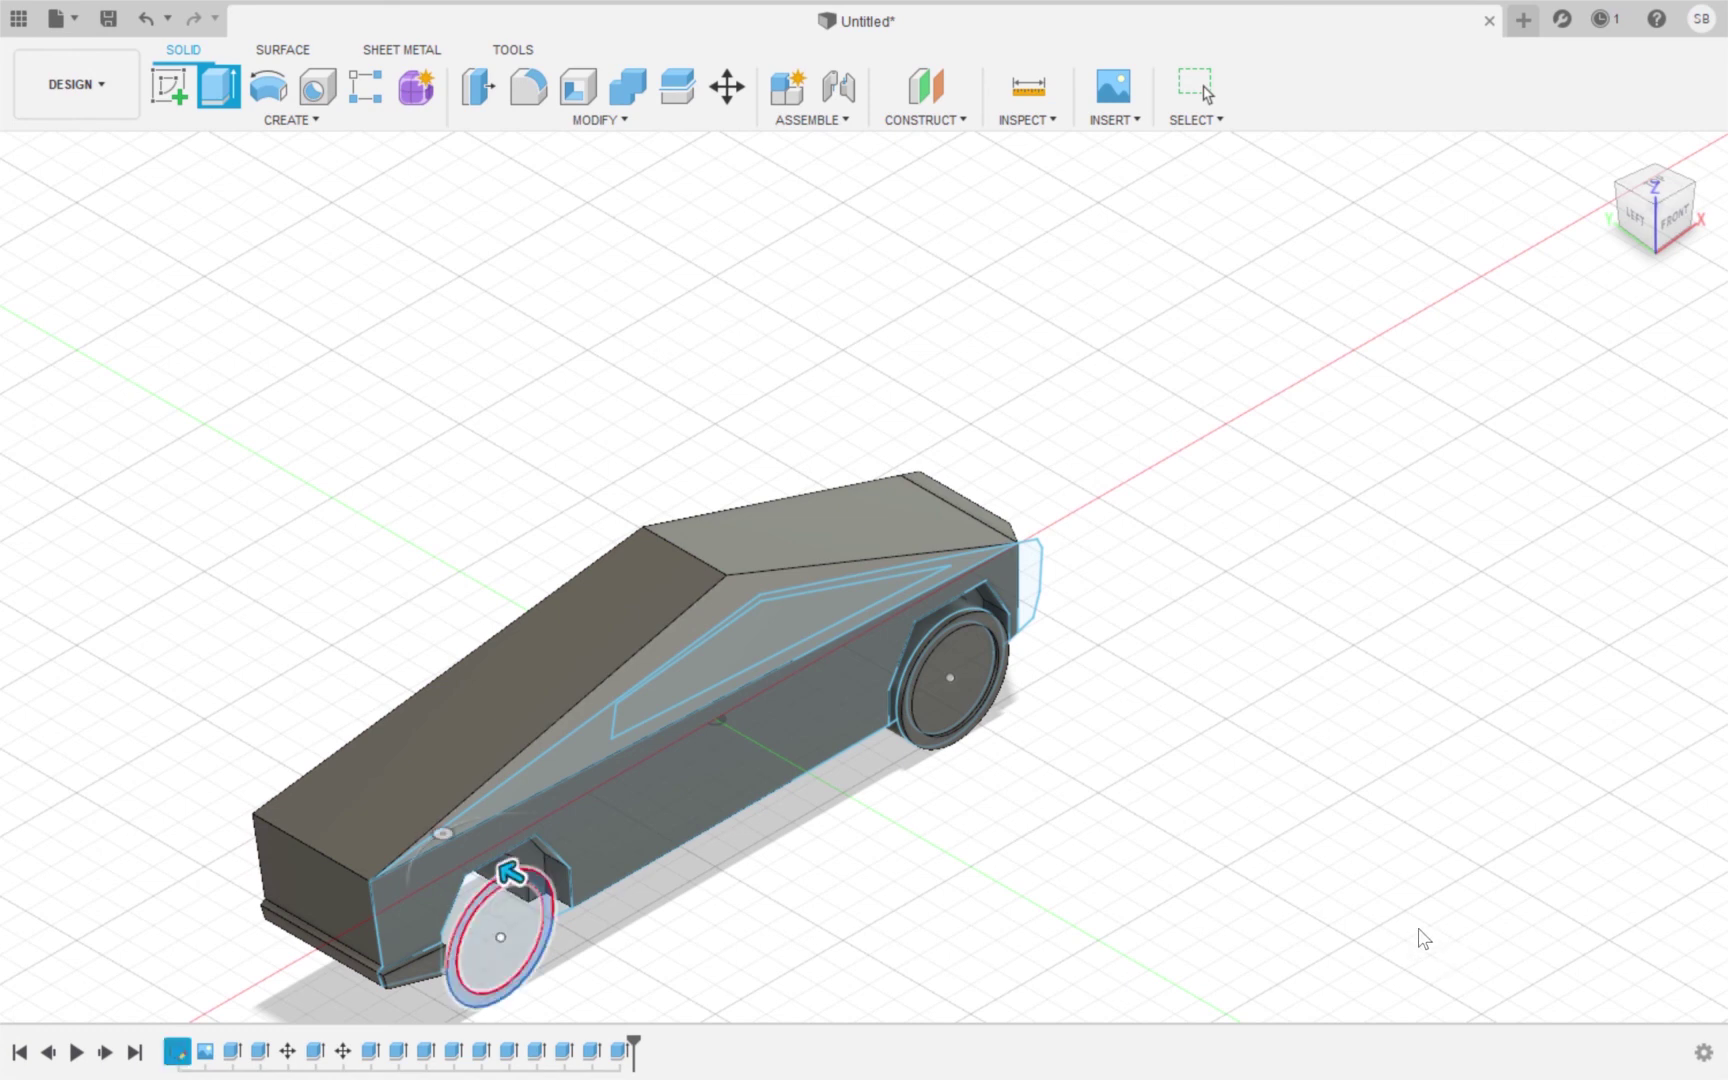
{"action": "left_click_drag", "start_coordinate": [511, 873], "coordinate": [476, 852]}
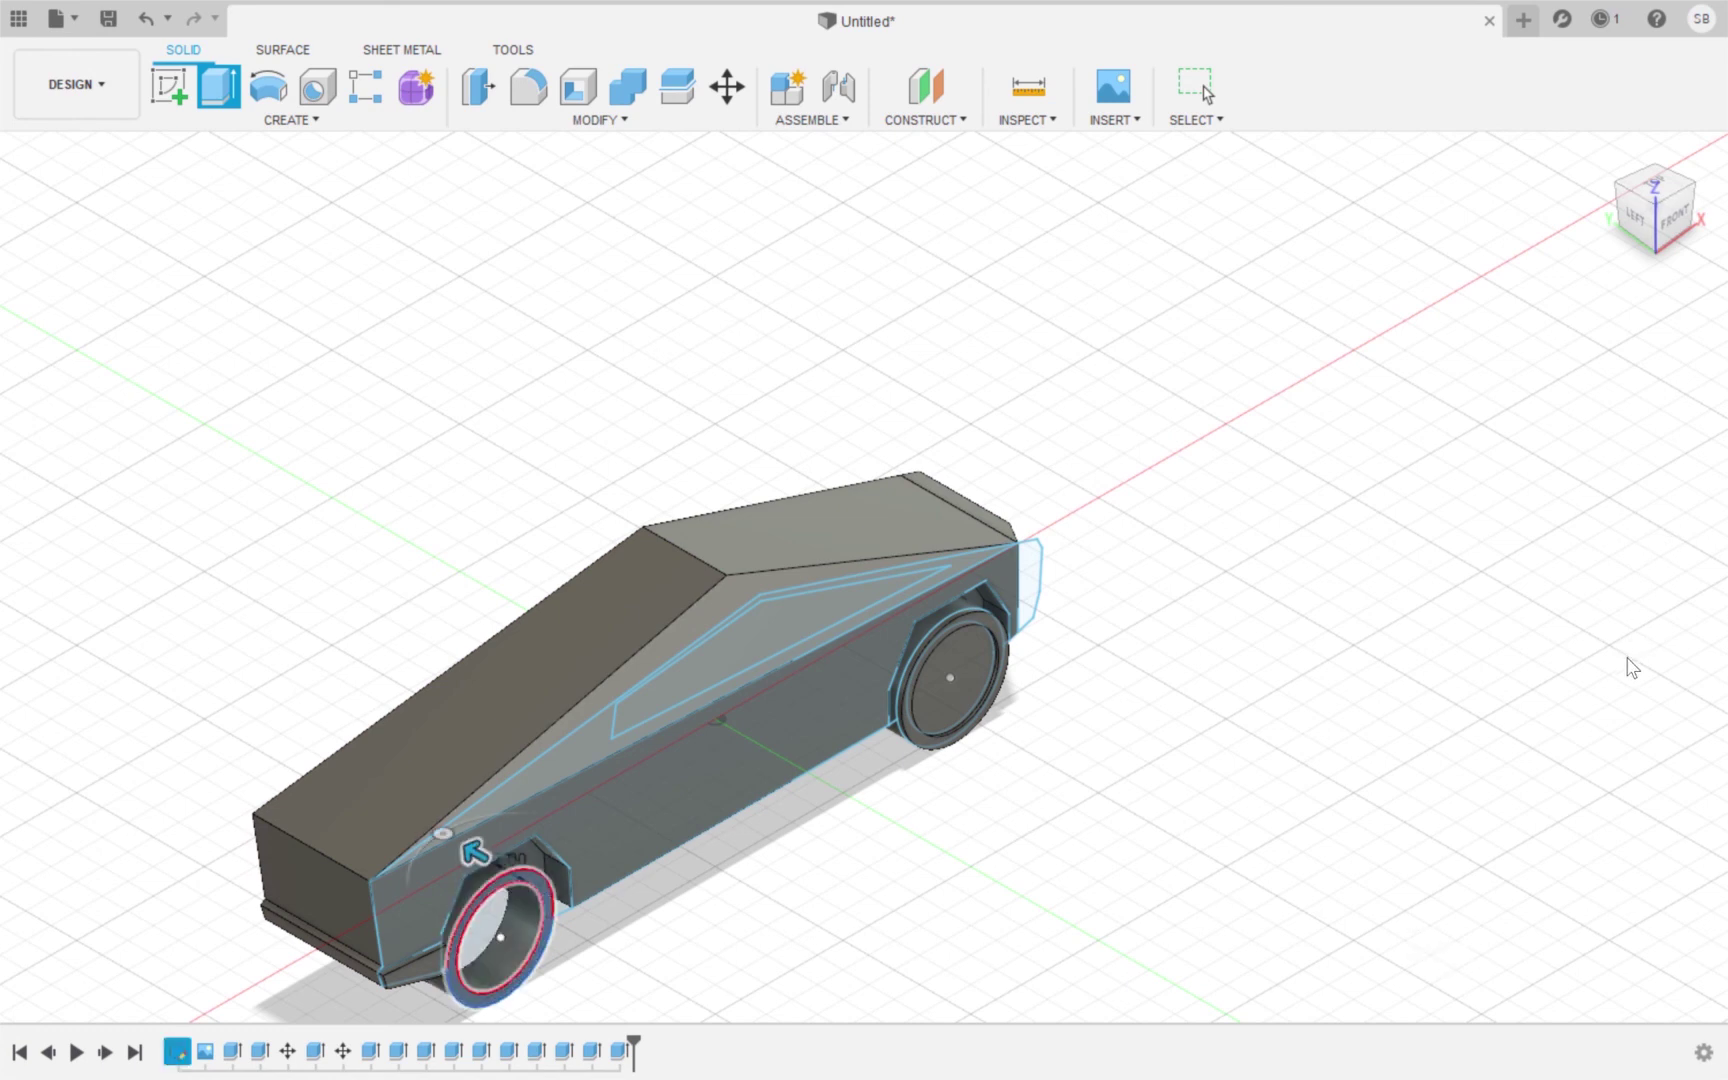
{"action": "key", "text": "Return"}
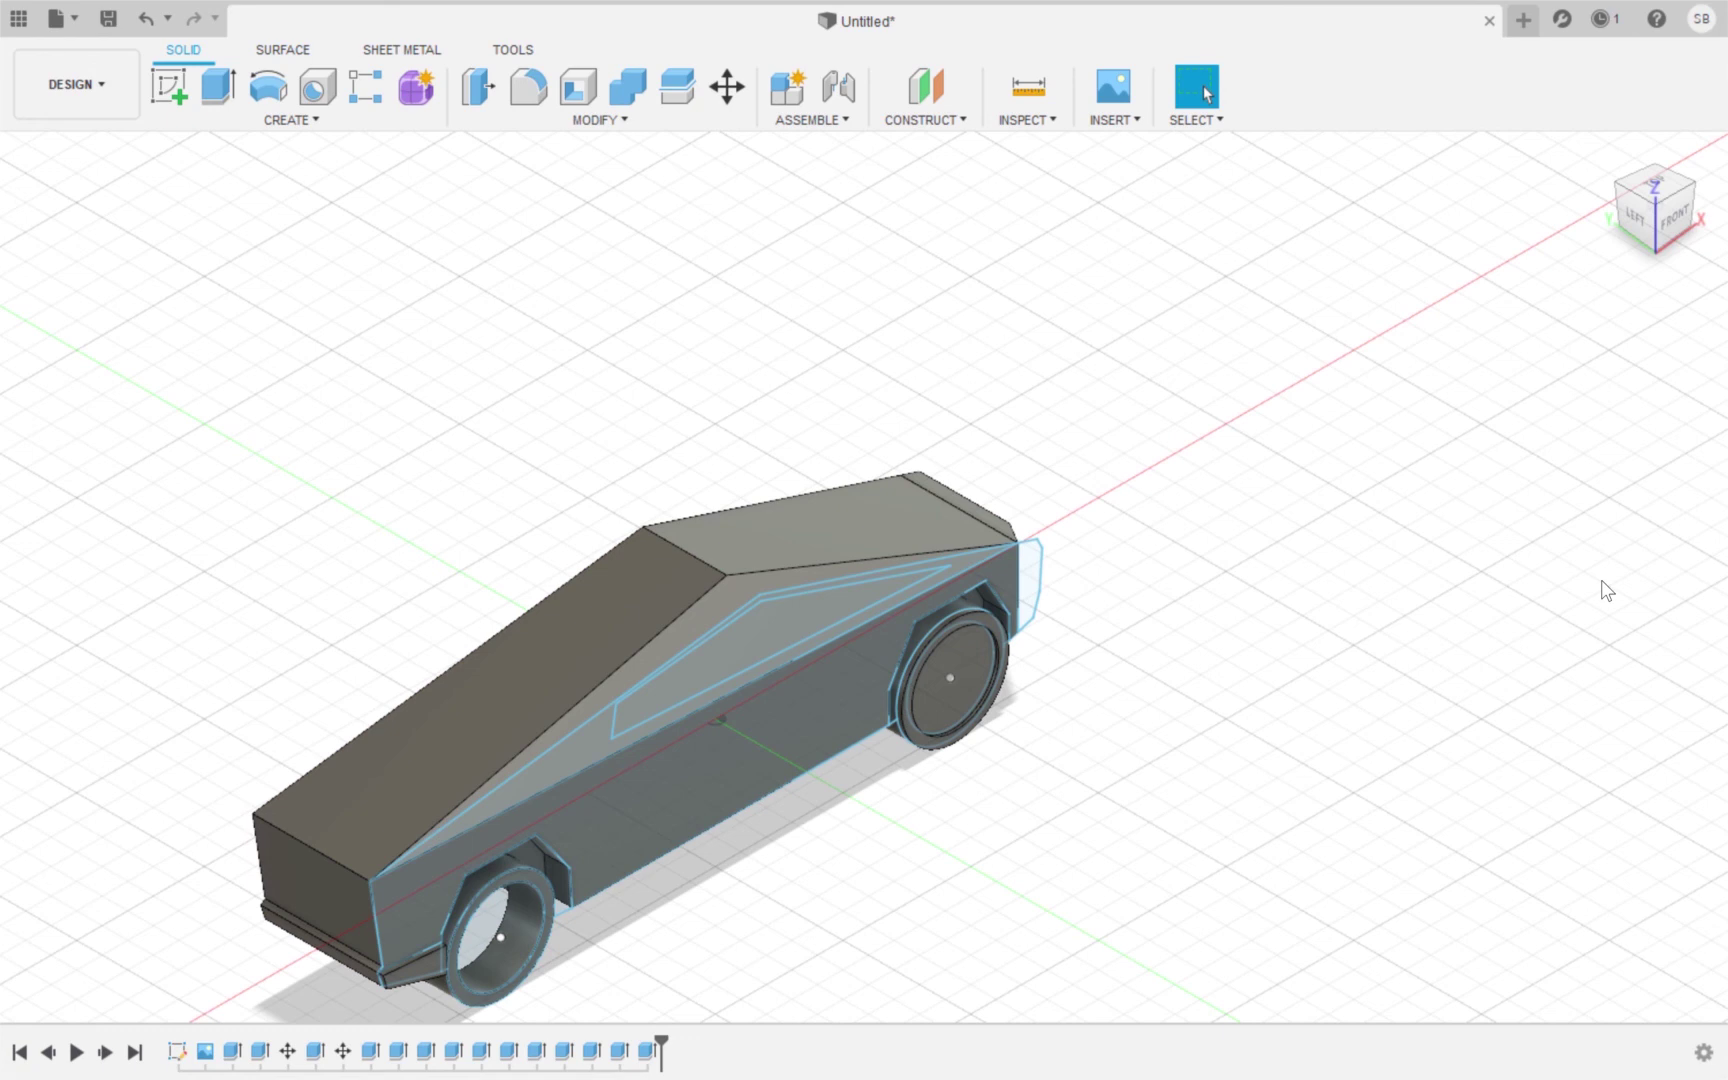
{"action": "left_click", "coordinate": [218, 87]}
{"action": "left_click", "coordinate": [515, 926]}
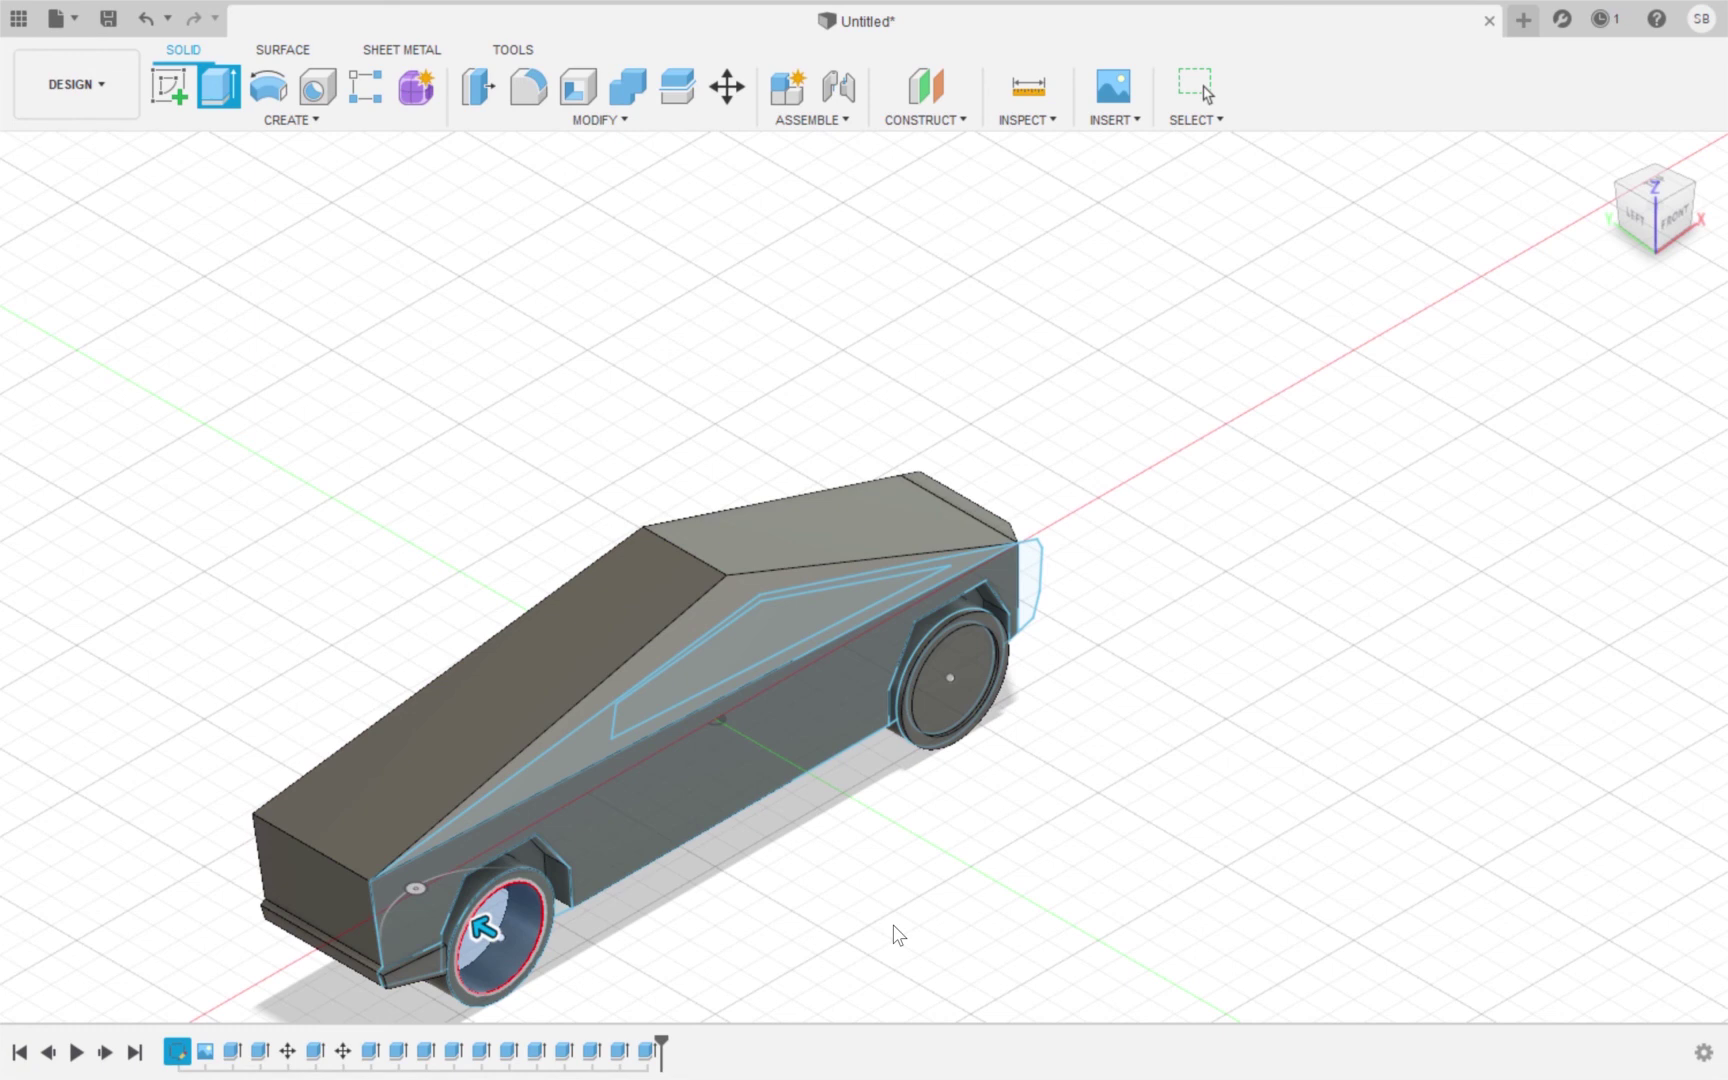
{"action": "key", "text": "Return"}
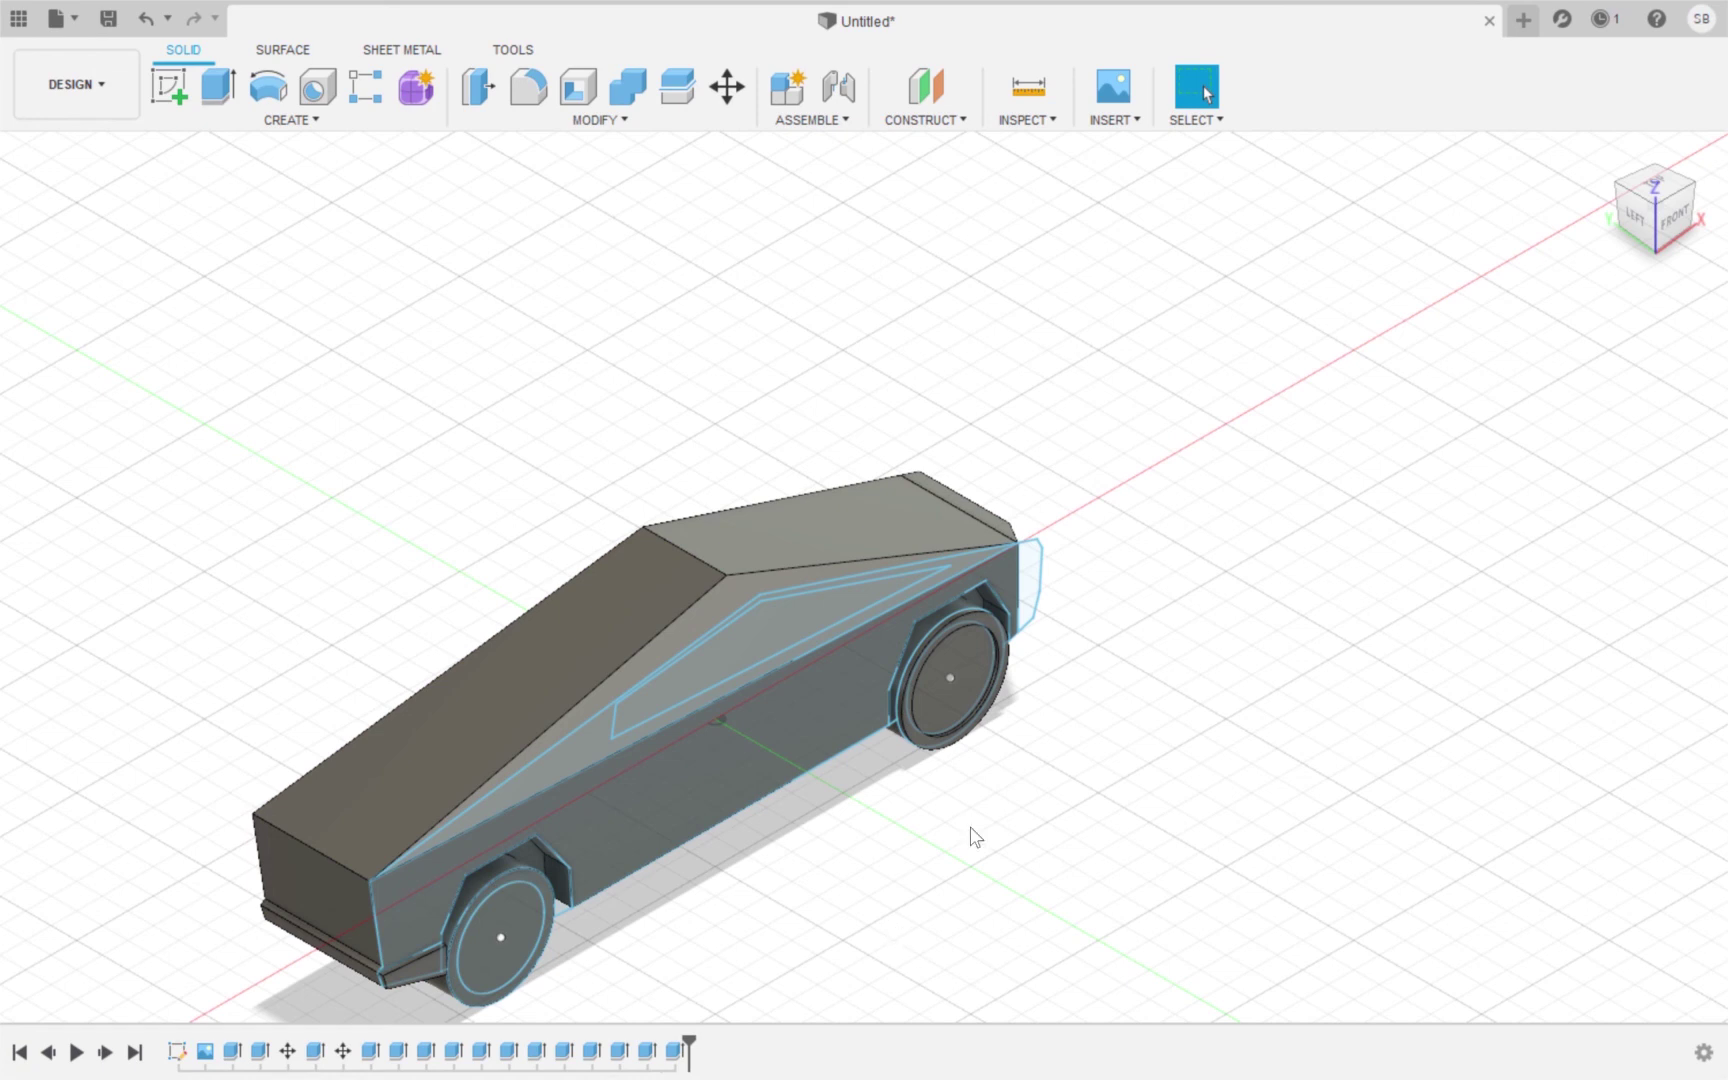
Extrude the rear wheel's tyre ring slightly outward and extrude its inner rim circle inward once more
{"action": "left_click", "coordinate": [218, 87]}
{"action": "left_click", "coordinate": [467, 993]}
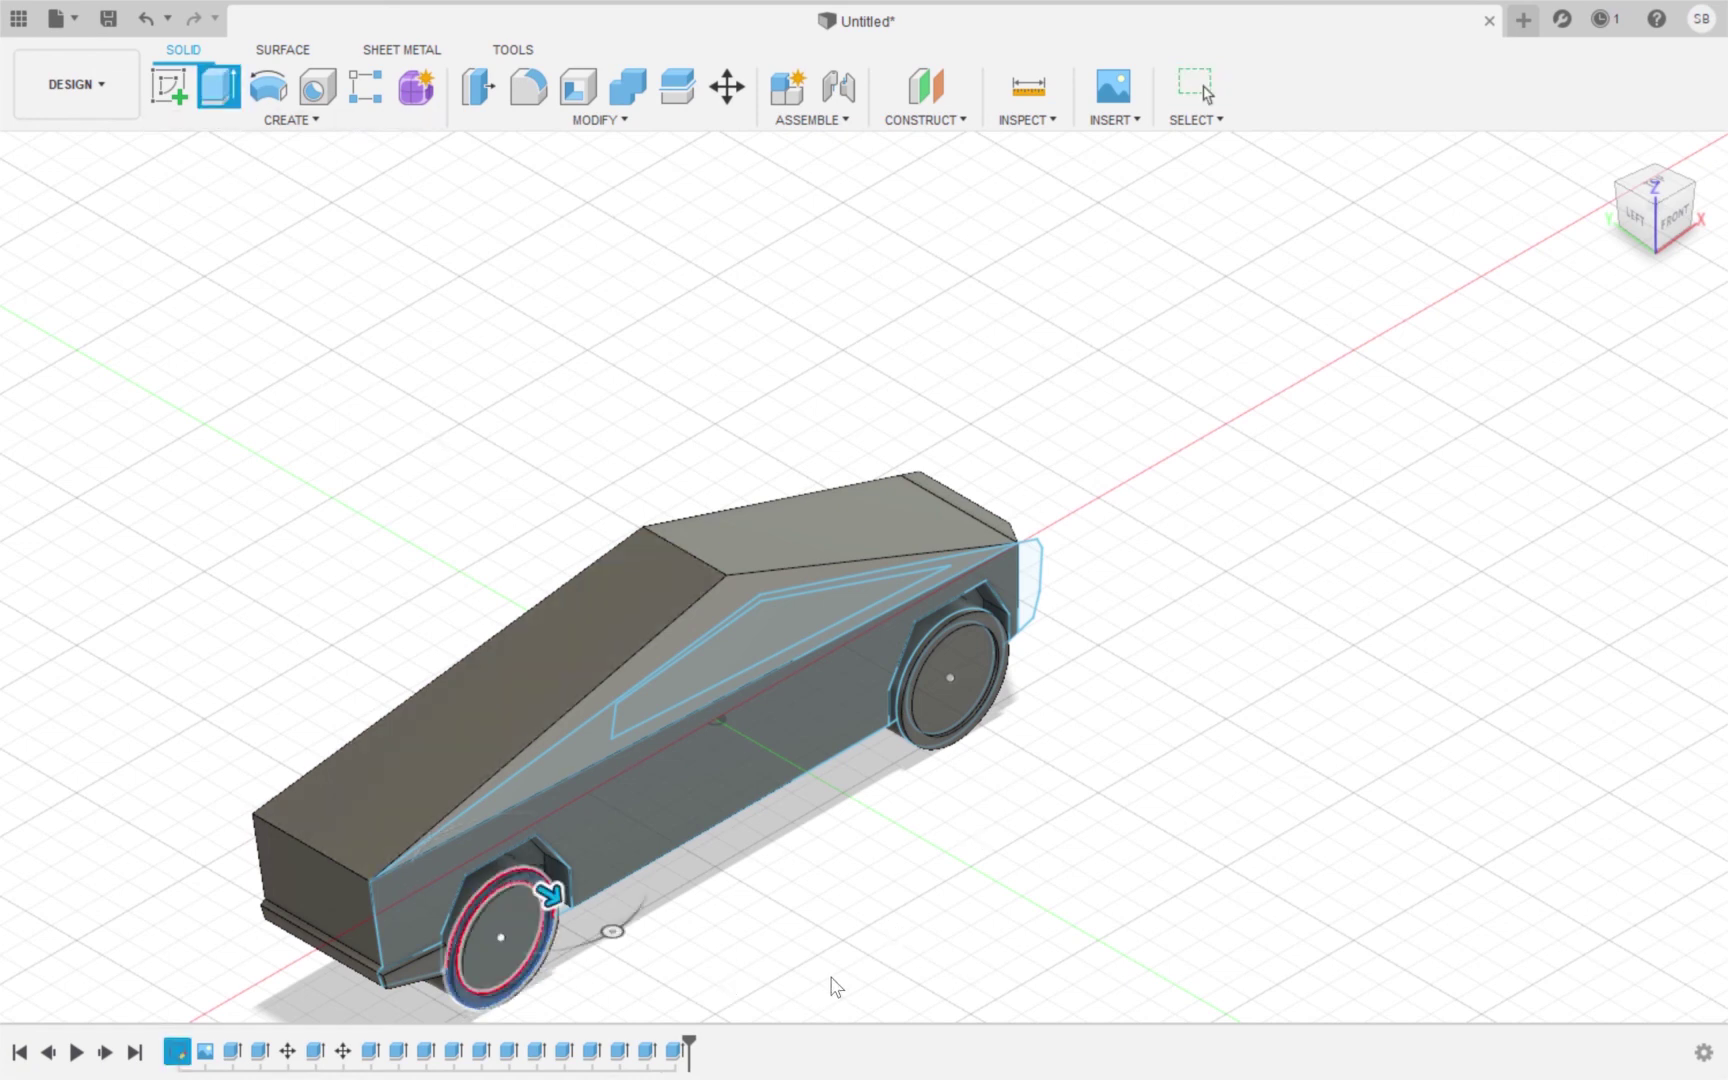
{"action": "key", "text": "Return"}
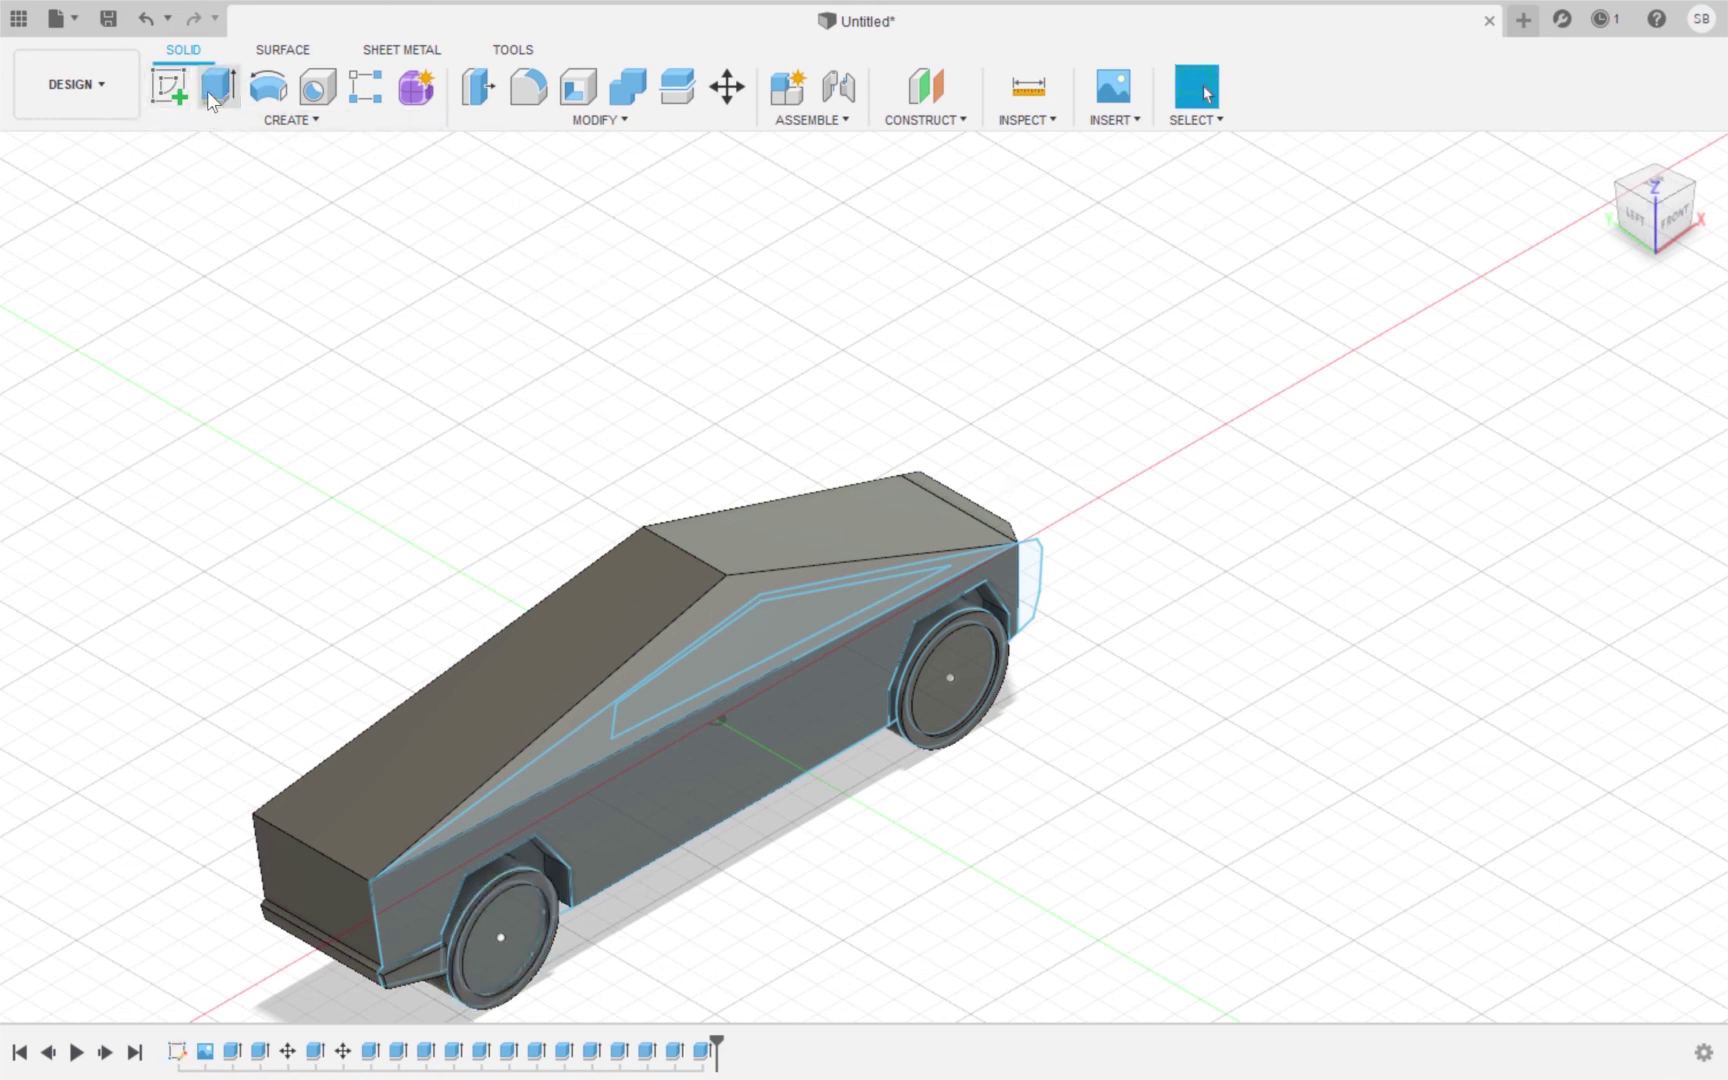
{"action": "left_click", "coordinate": [218, 87]}
{"action": "left_click", "coordinate": [505, 933]}
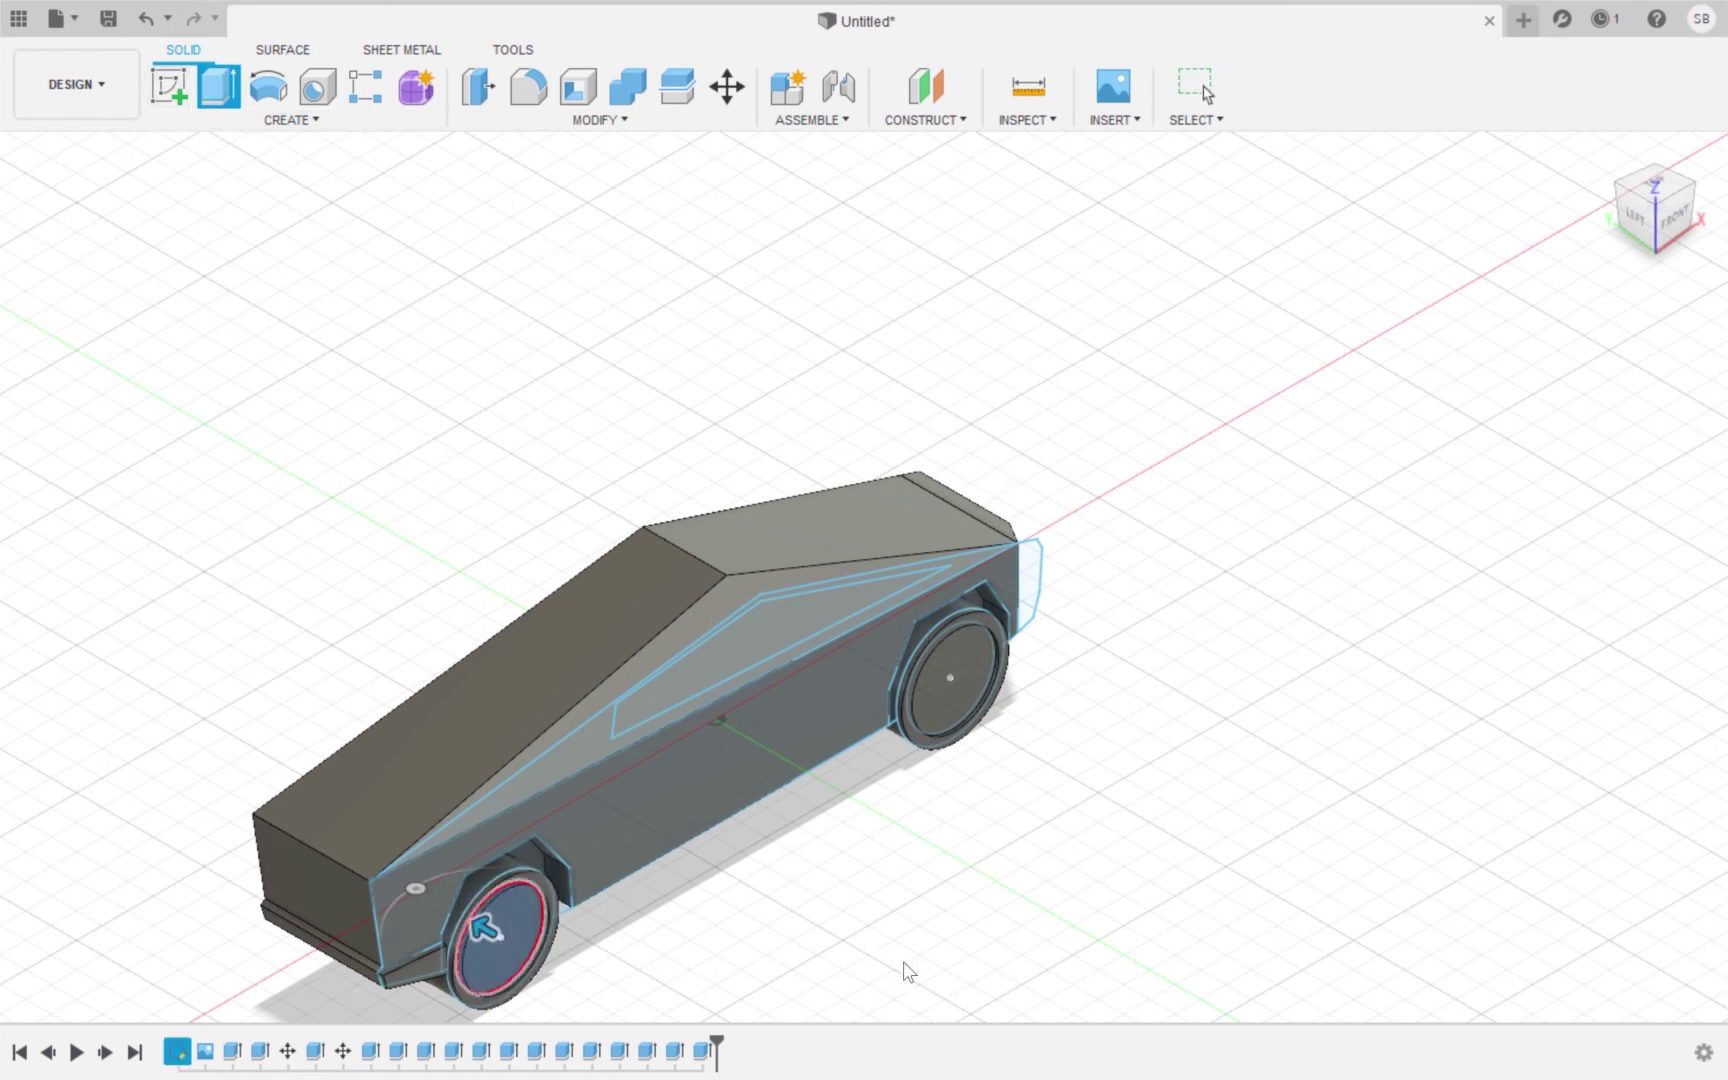
{"action": "key", "text": "Return"}
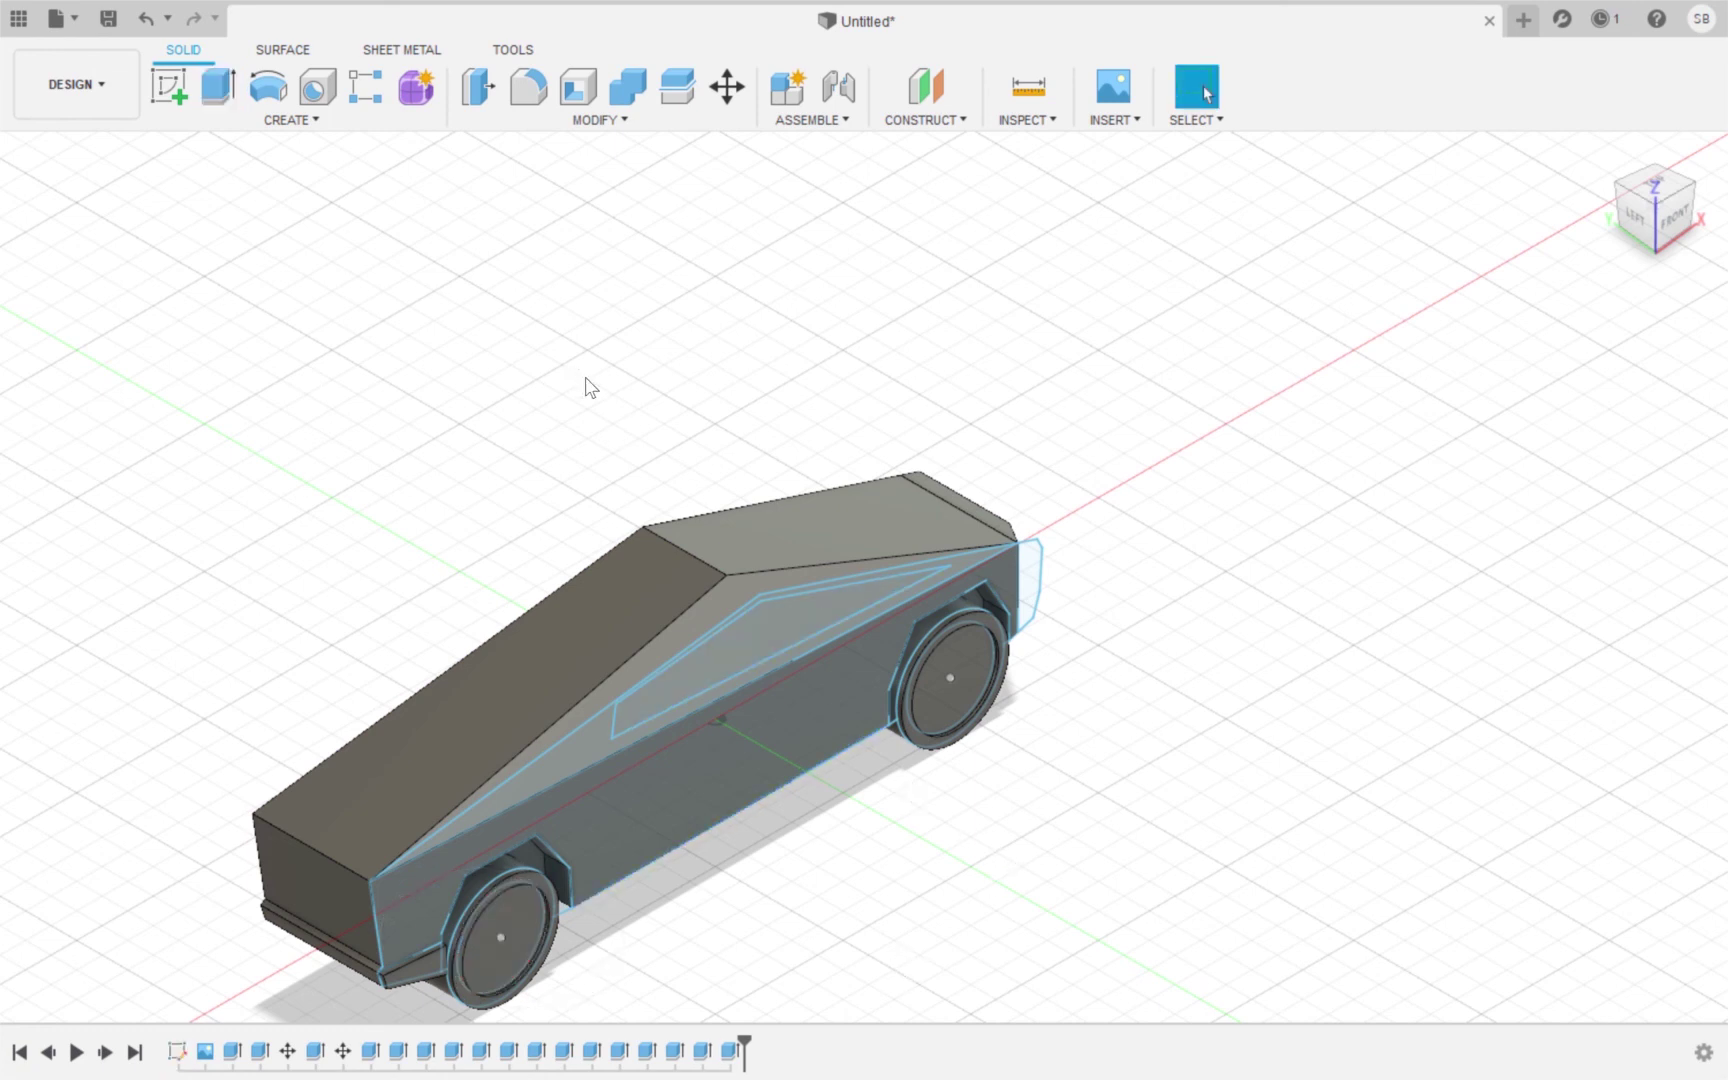
Fillet the inner edge of the front wheel's raised tyre ring where it meets the rim
{"action": "left_click", "coordinate": [538, 95]}
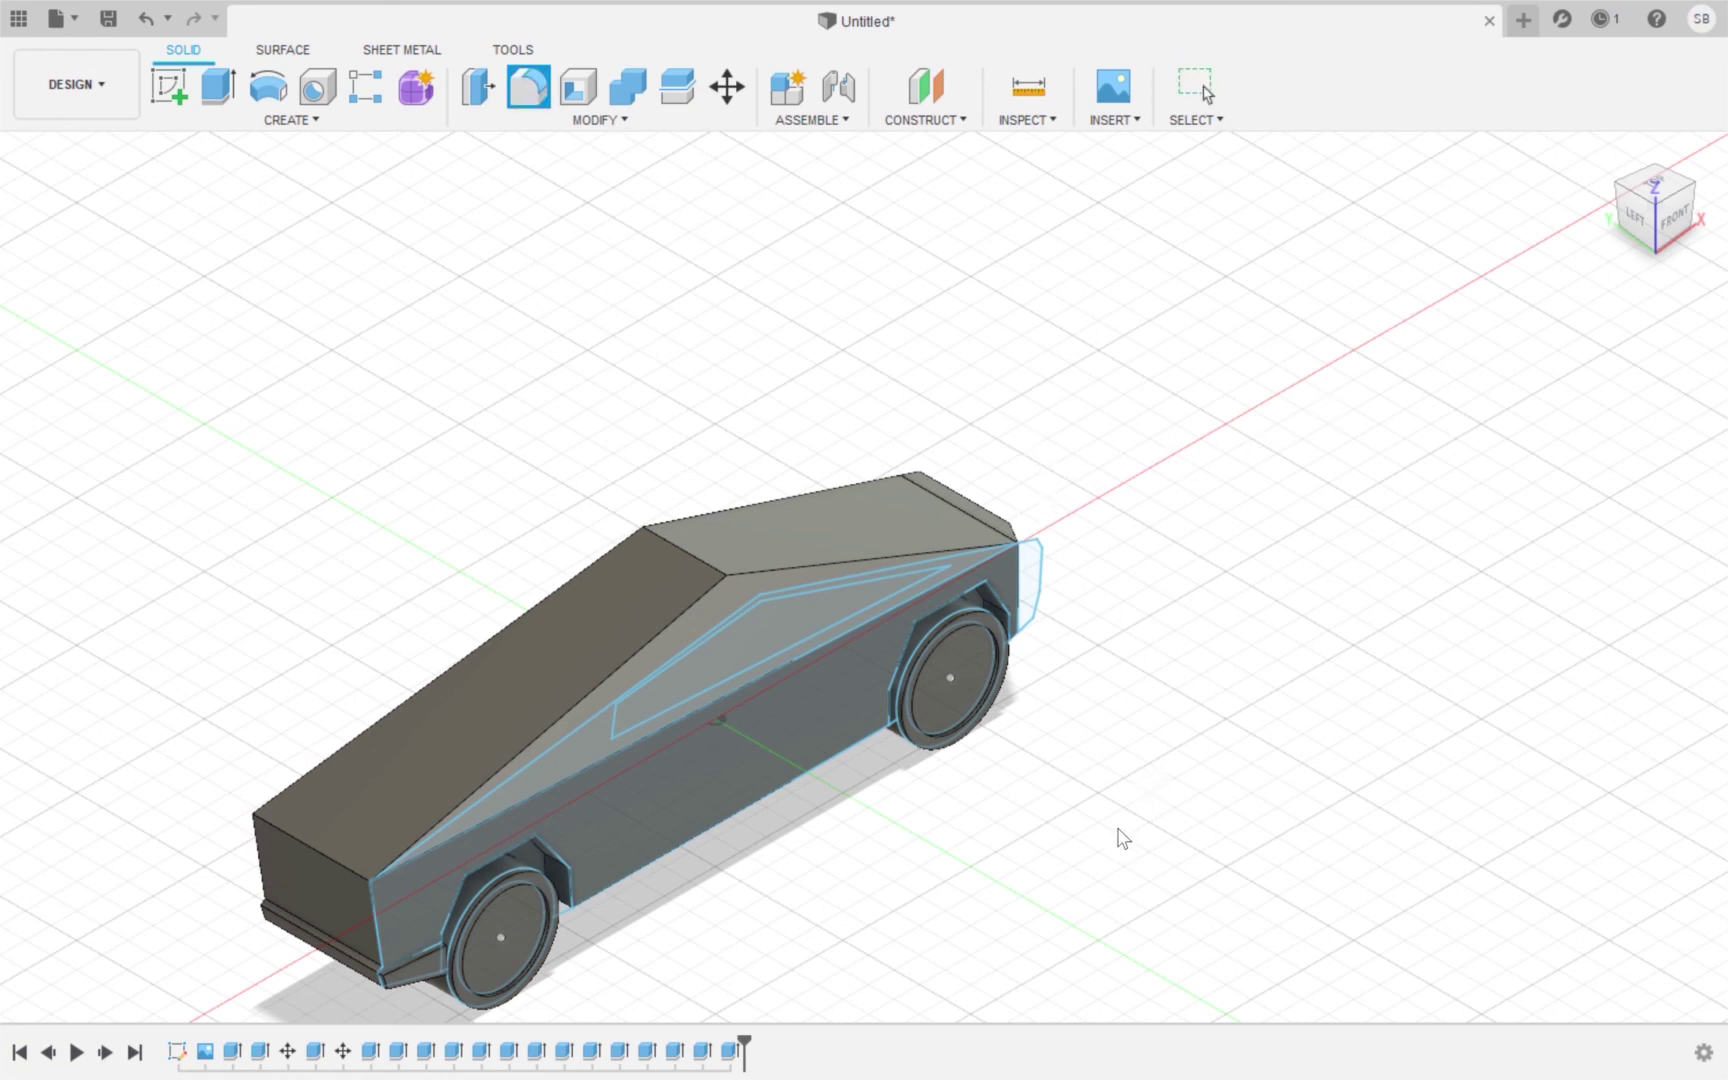
{"action": "scroll", "coordinate": [1120, 838], "scroll_direction": "down", "scroll_amount": 3}
{"action": "scroll", "coordinate": [1122, 838], "scroll_direction": "up", "scroll_amount": 5}
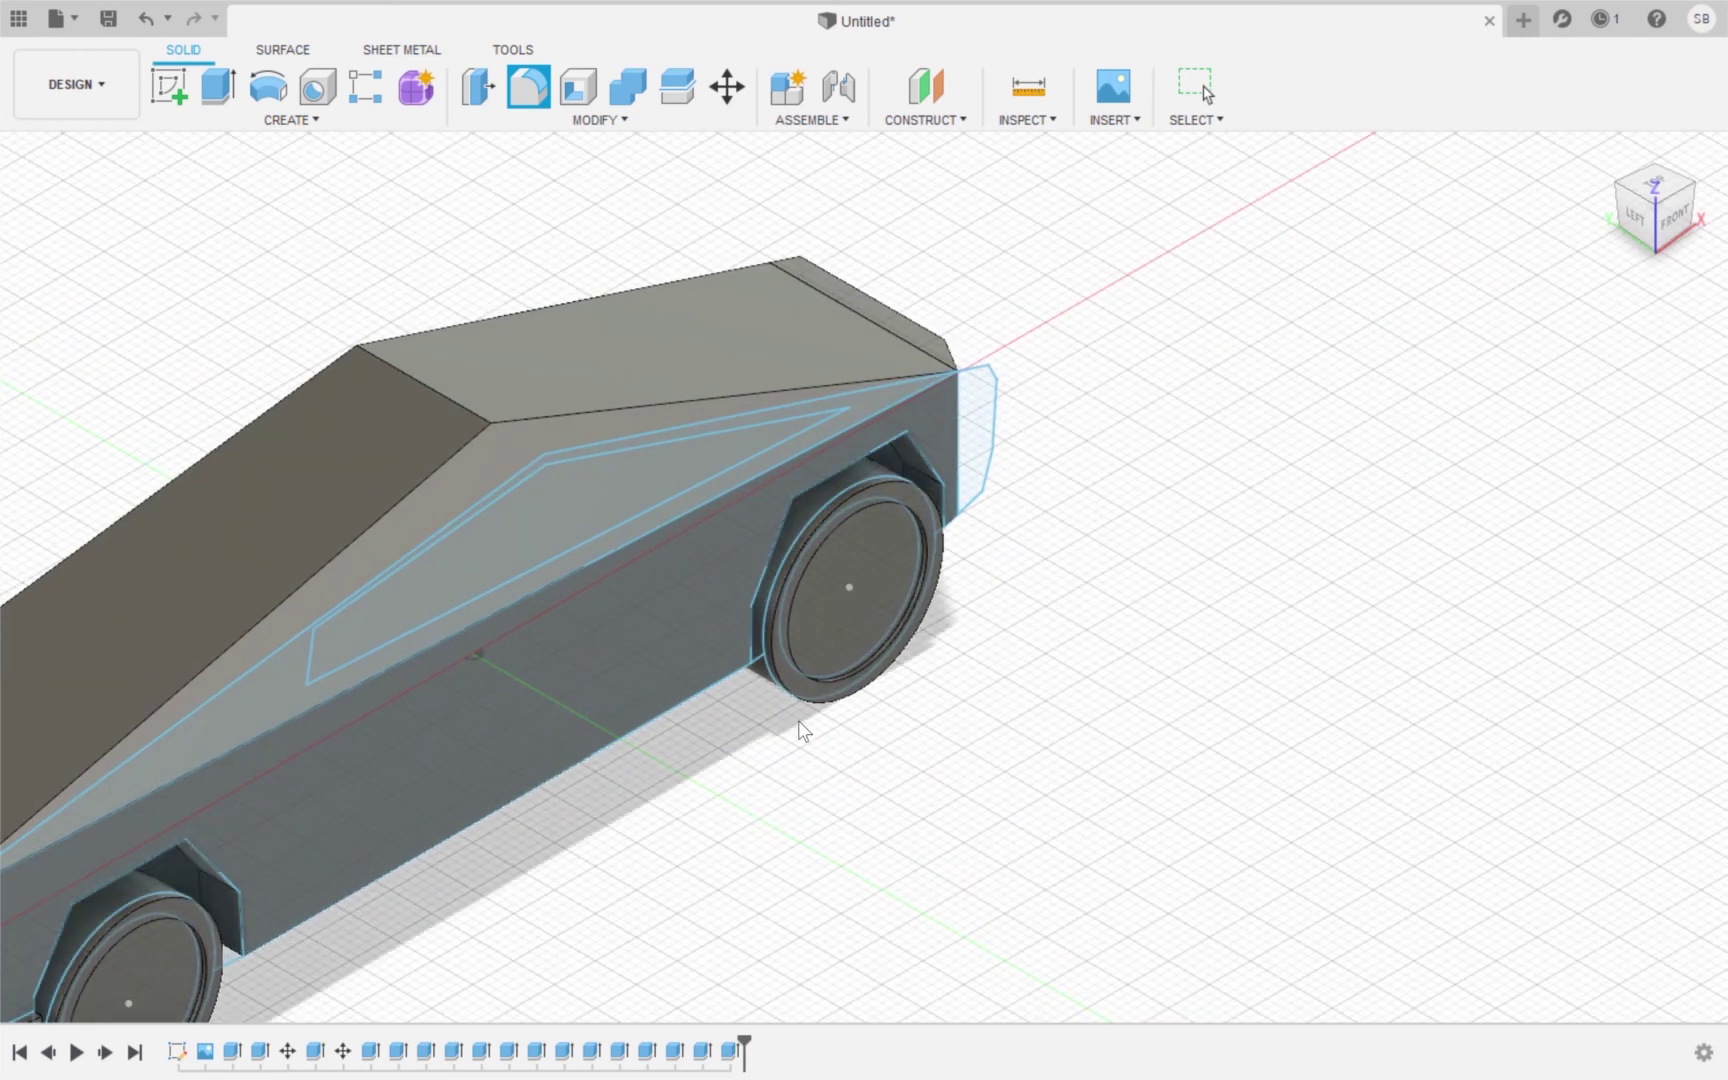
{"action": "left_click", "coordinate": [798, 668]}
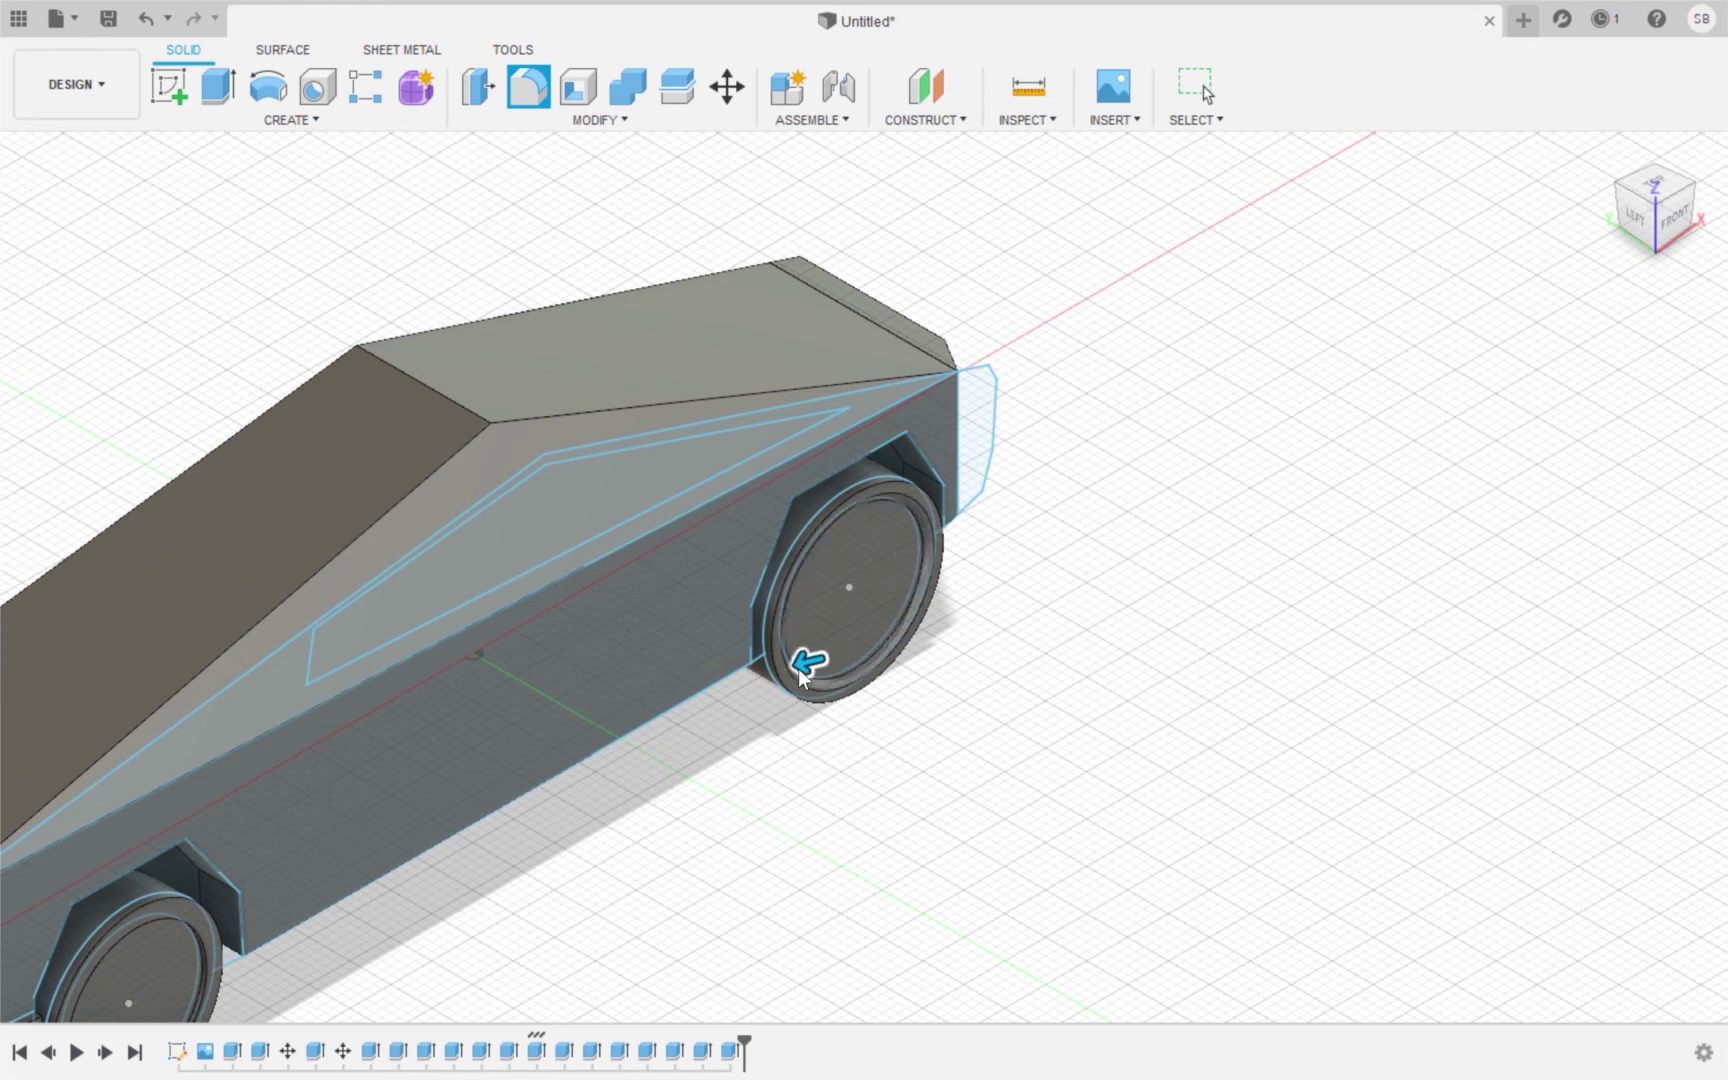
{"action": "key", "text": "Return"}
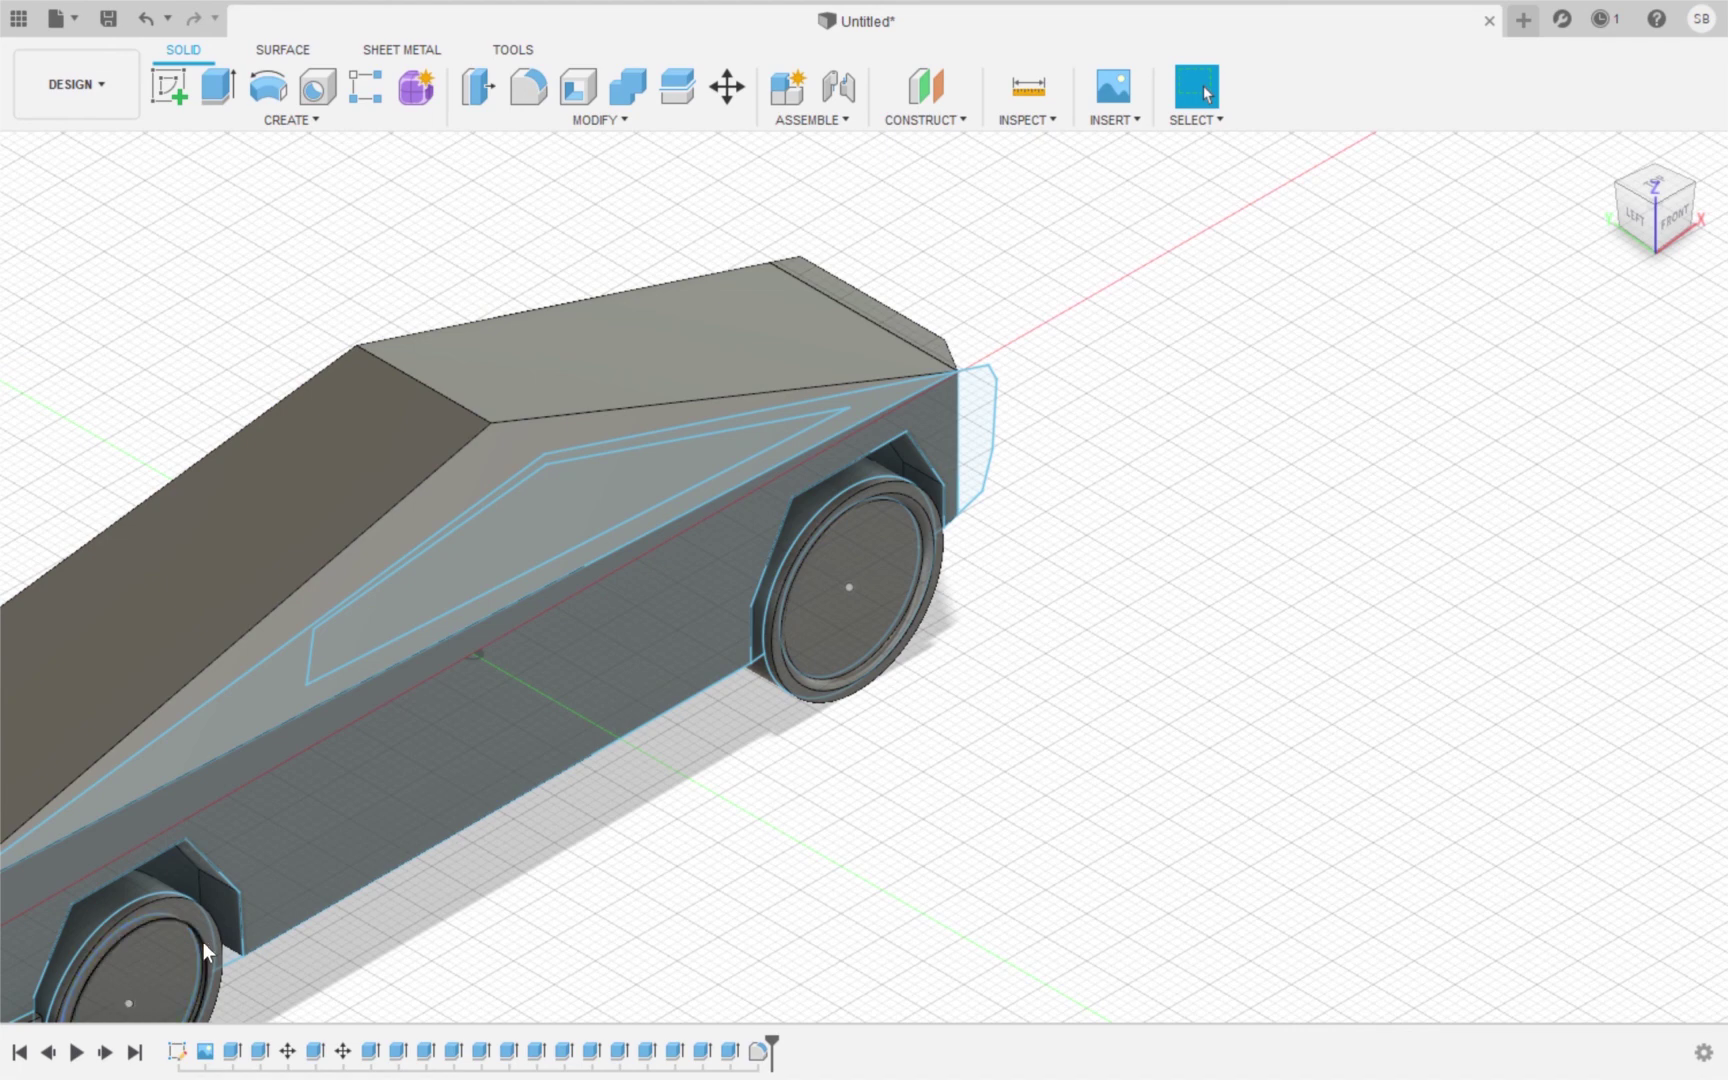
Fillet the inner edge of the rear wheel's raised tyre ring to match the front wheel
{"action": "scroll", "coordinate": [205, 946], "scroll_direction": "up", "scroll_amount": 10}
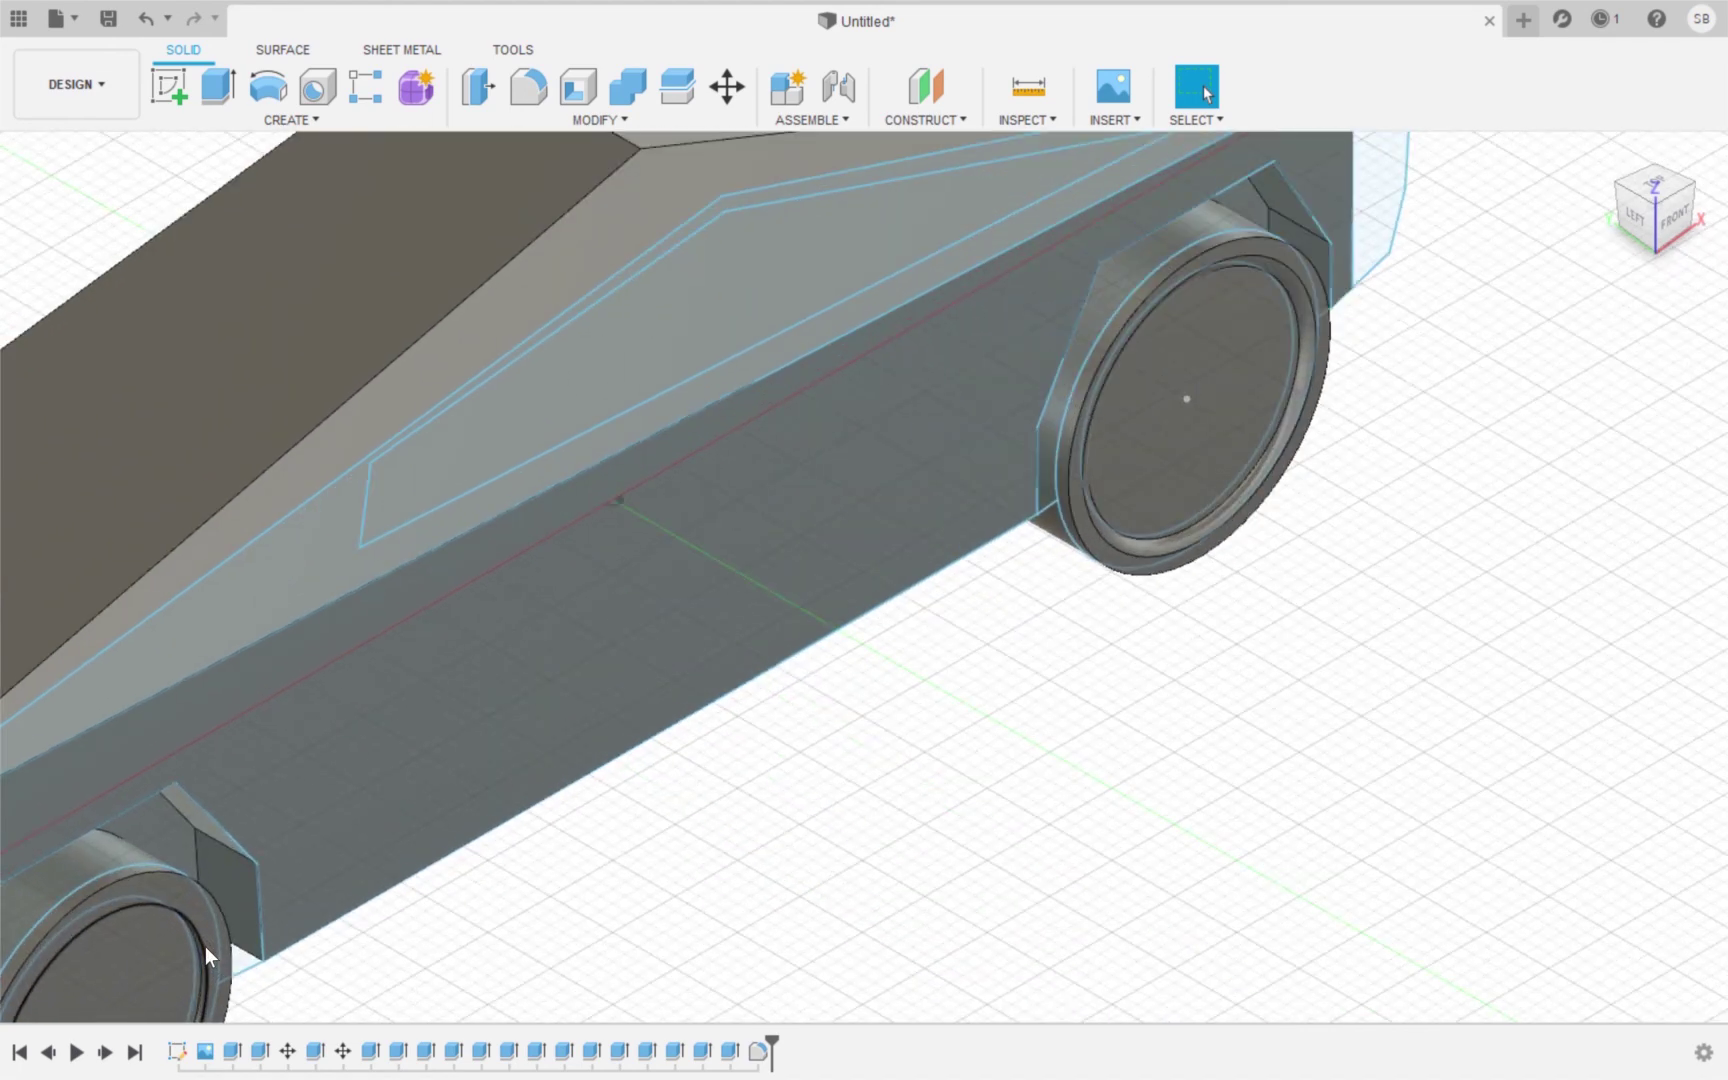
{"action": "scroll", "coordinate": [205, 963], "scroll_direction": "down", "scroll_amount": 6}
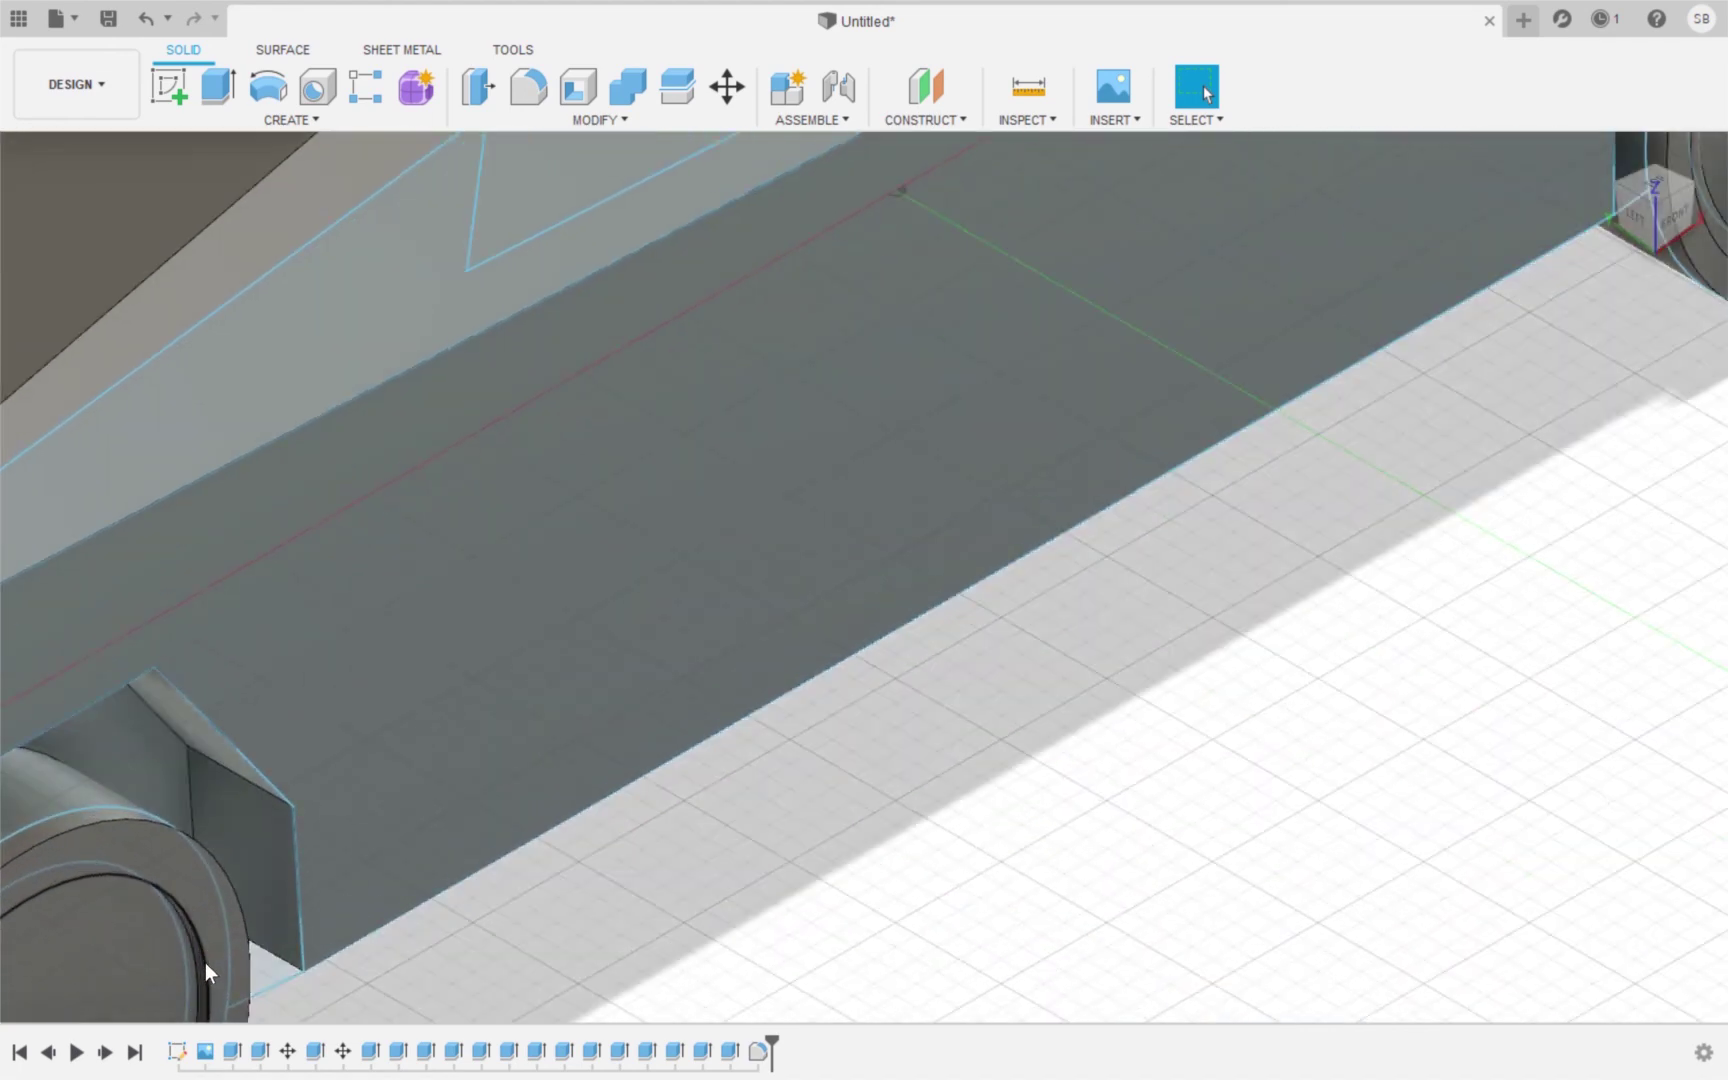
{"action": "scroll", "coordinate": [205, 963], "scroll_direction": "down", "scroll_amount": 6}
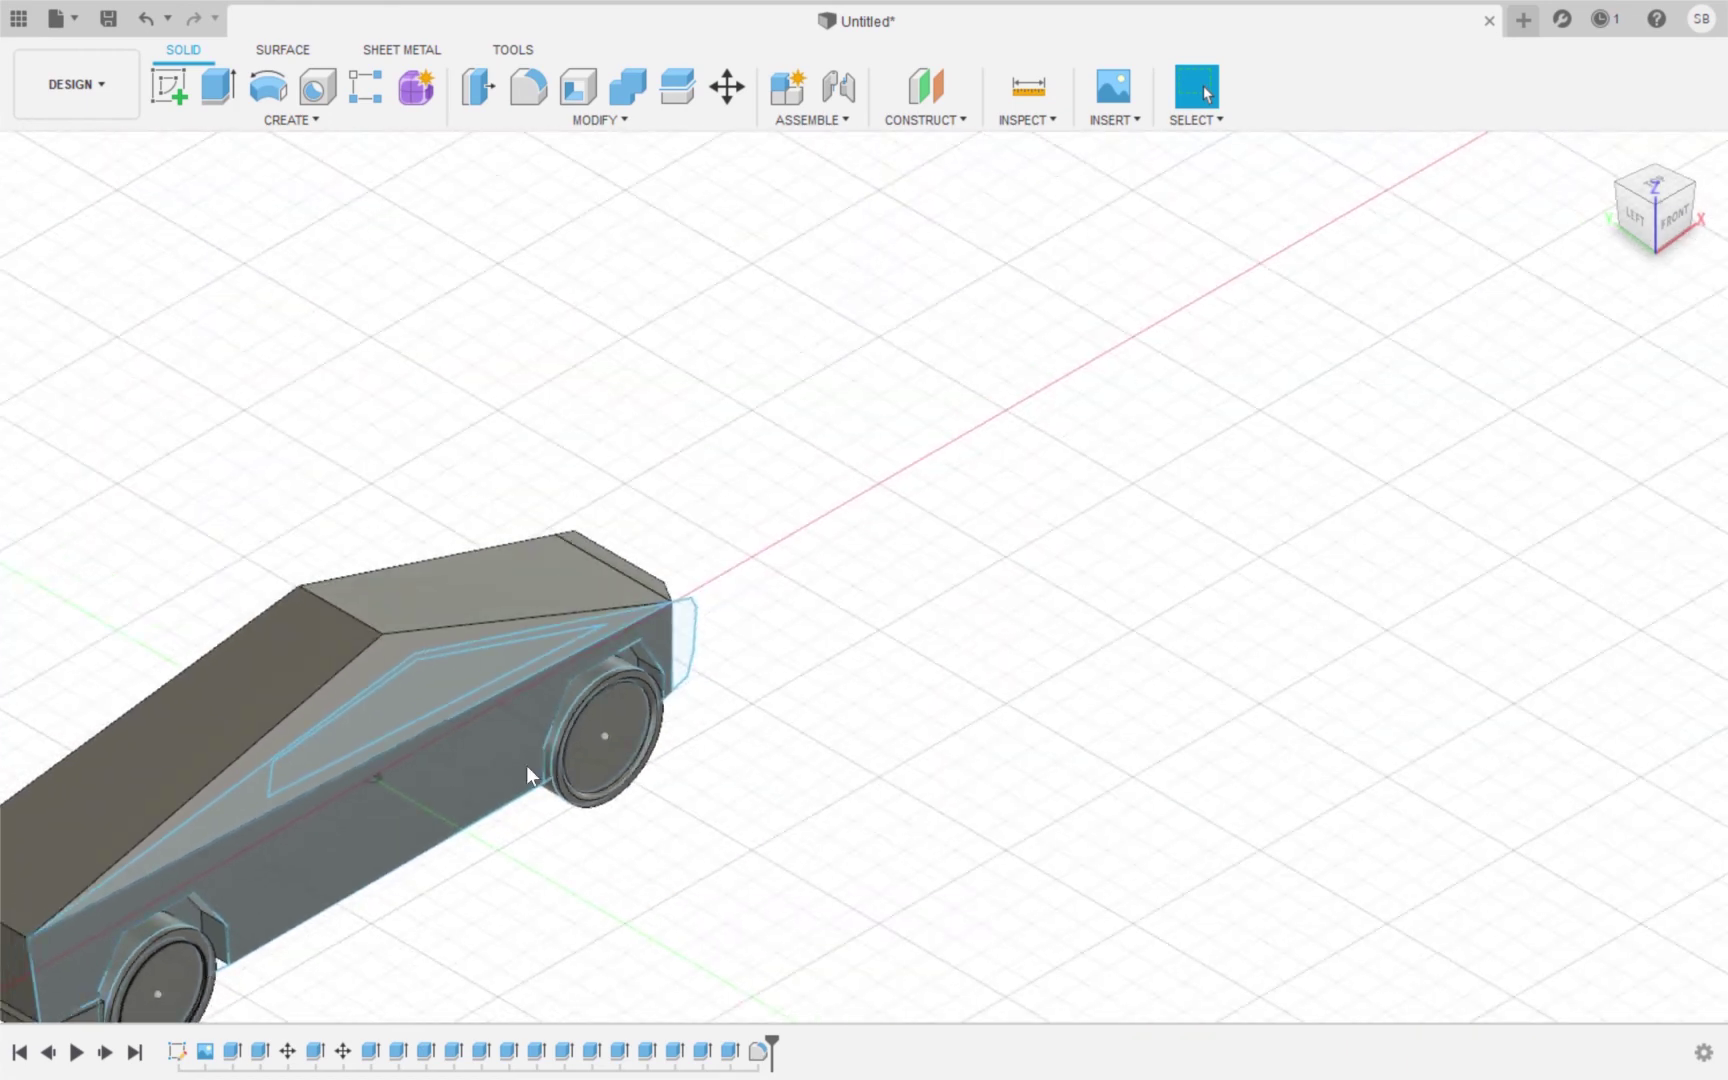
{"action": "left_click_drag", "start_coordinate": [1622, 198], "coordinate": [1300, 420]}
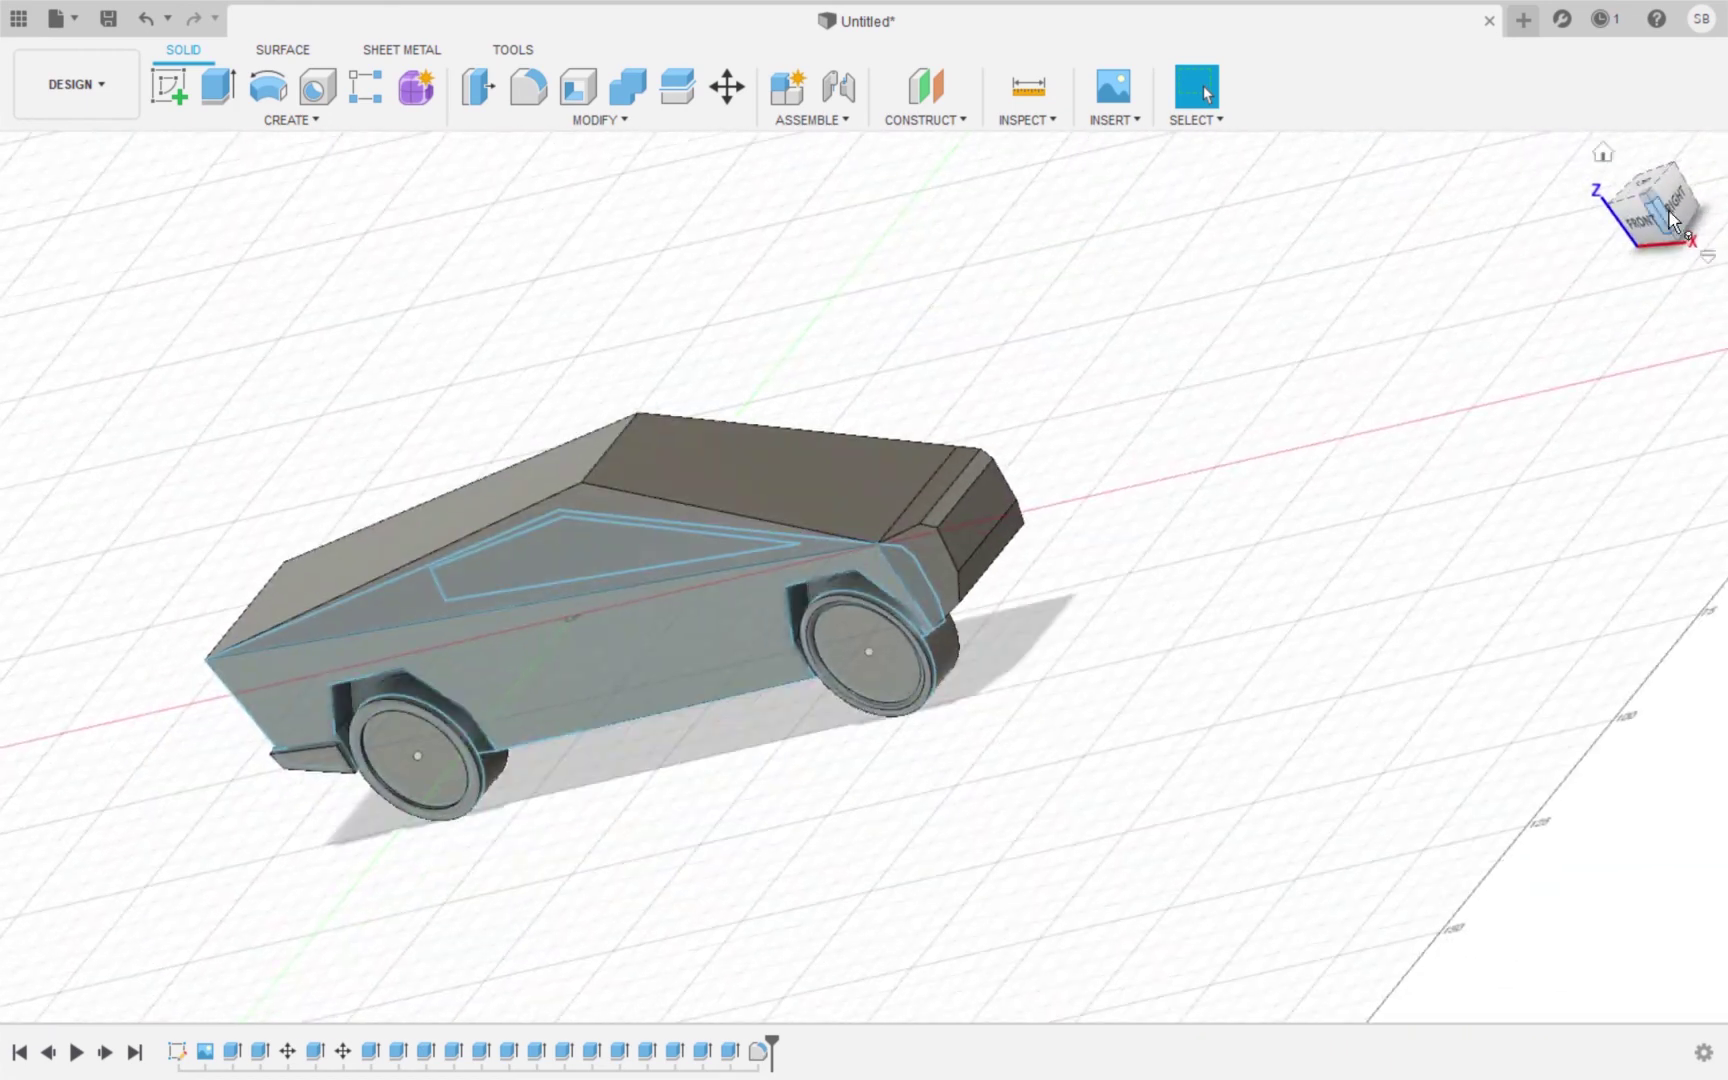
{"action": "scroll", "coordinate": [398, 738], "scroll_direction": "up", "scroll_amount": 3}
{"action": "scroll", "coordinate": [398, 738], "scroll_direction": "up", "scroll_amount": 3}
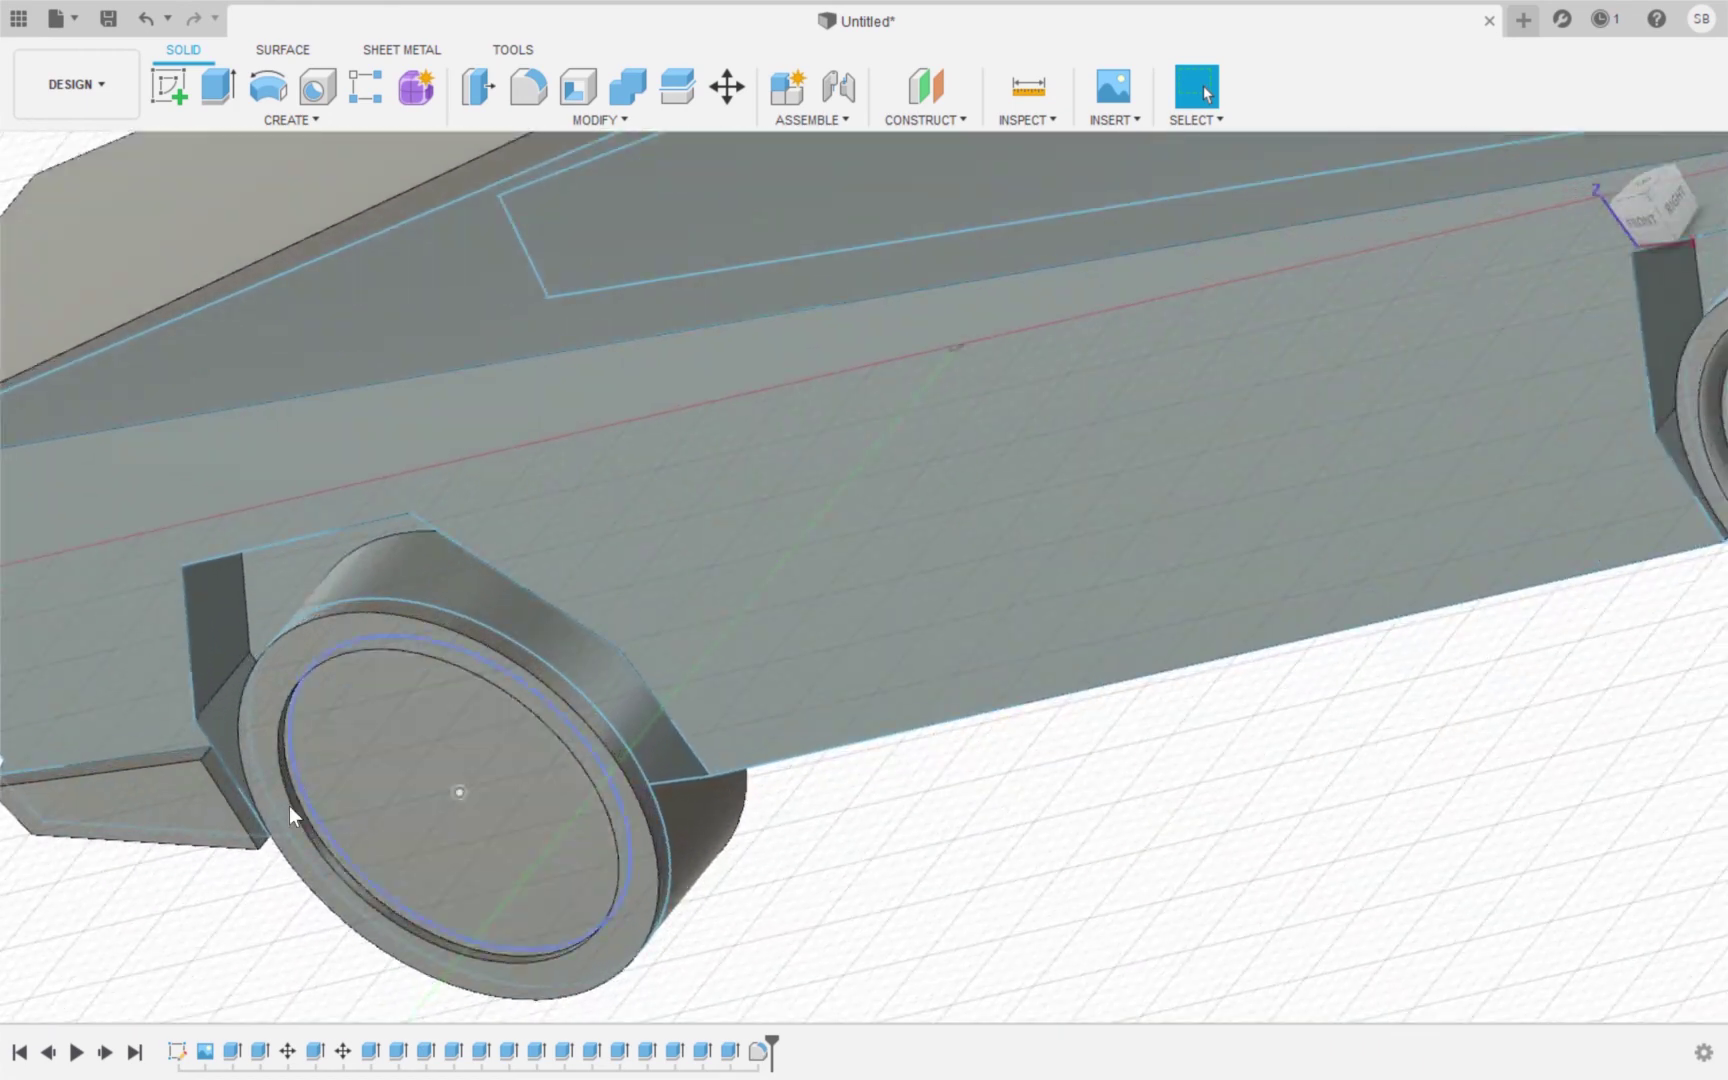
{"action": "scroll", "coordinate": [297, 812], "scroll_direction": "up", "scroll_amount": 3}
{"action": "scroll", "coordinate": [297, 815], "scroll_direction": "up", "scroll_amount": 2}
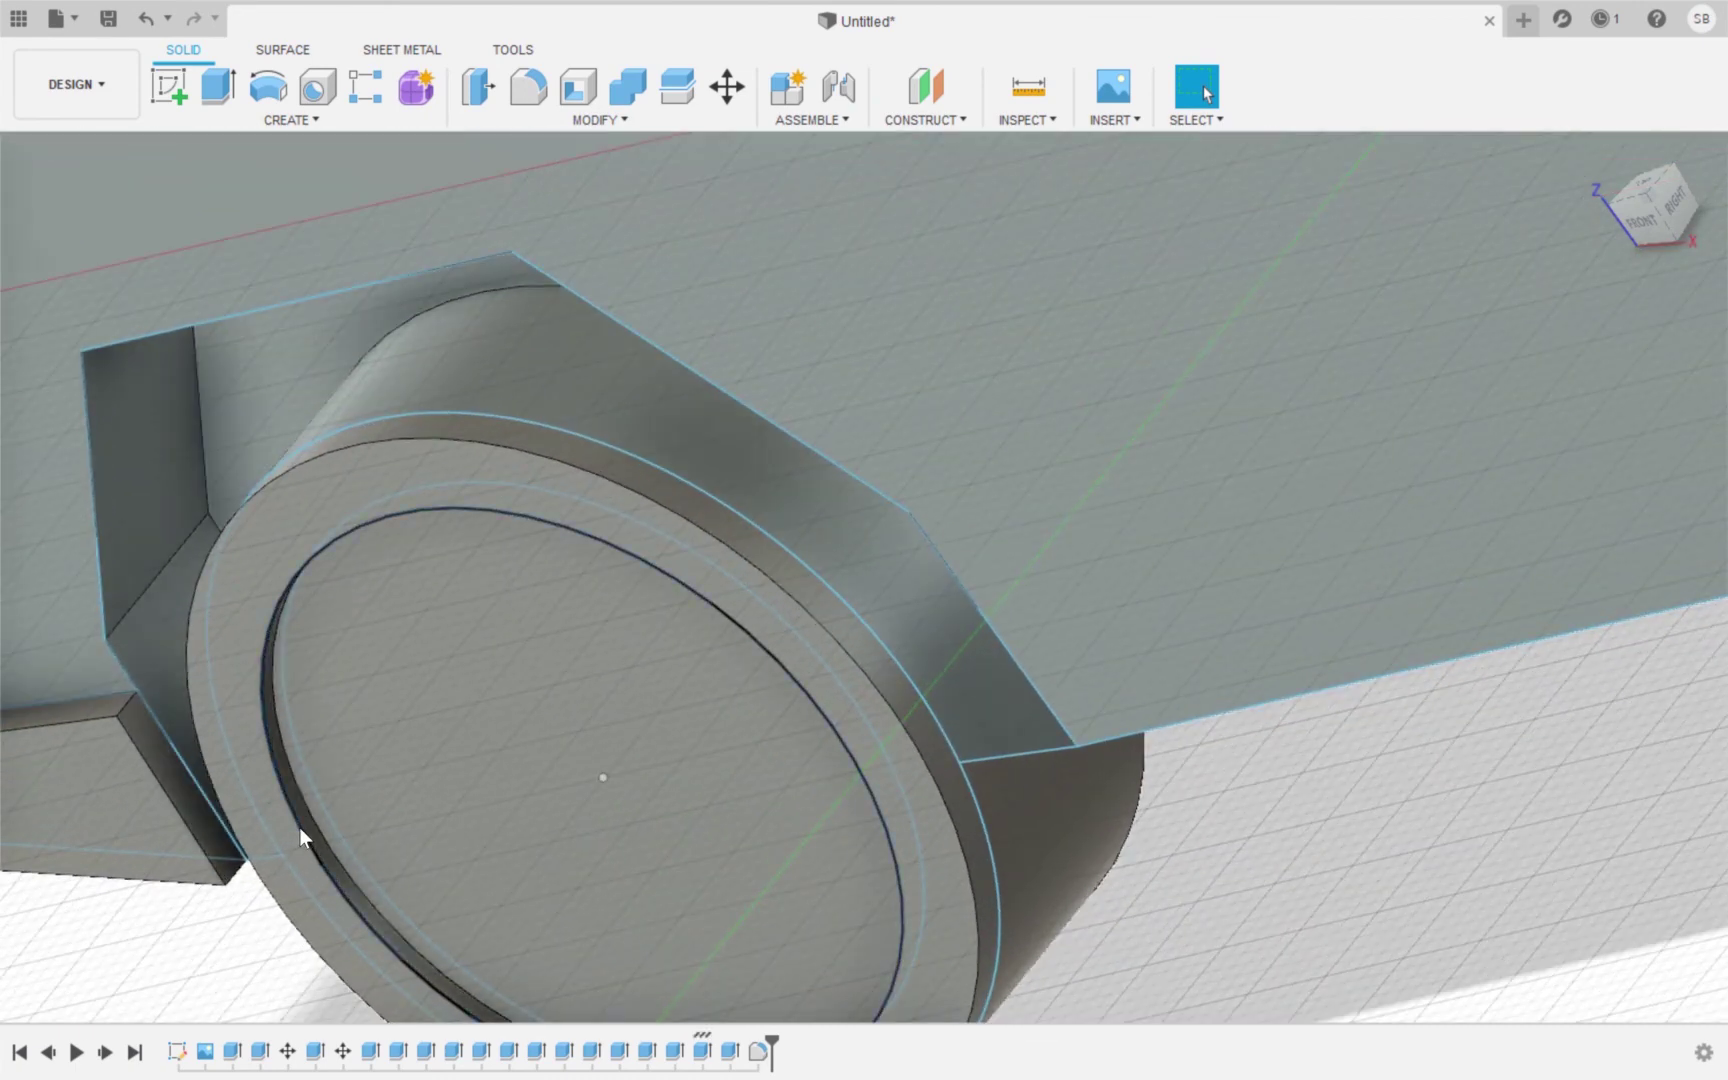
{"action": "left_click", "coordinate": [298, 836]}
{"action": "key", "text": "f"}
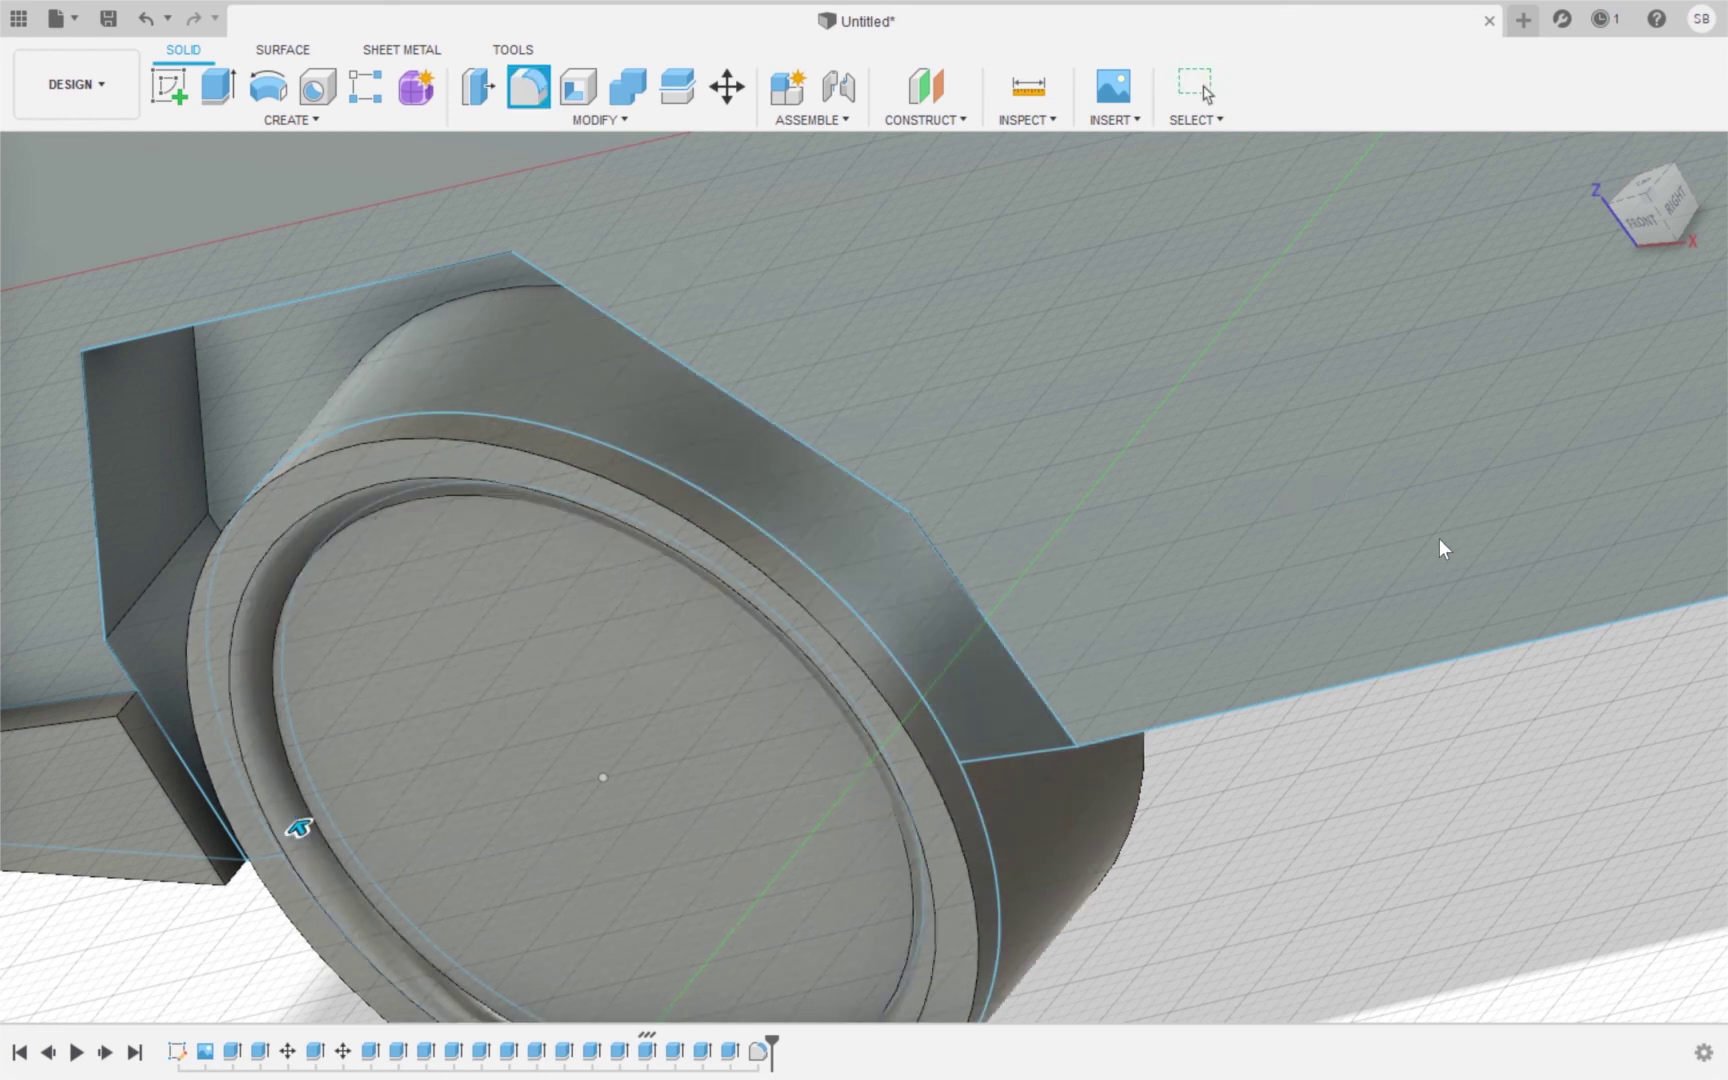
{"action": "key", "text": "Return"}
Examine the whole truck's side profile, wheels and window outline straight on from the front view
{"action": "scroll", "coordinate": [1439, 539], "scroll_direction": "up", "scroll_amount": 2}
{"action": "scroll", "coordinate": [1439, 539], "scroll_direction": "down", "scroll_amount": 3}
{"action": "scroll", "coordinate": [1439, 539], "scroll_direction": "down", "scroll_amount": 5}
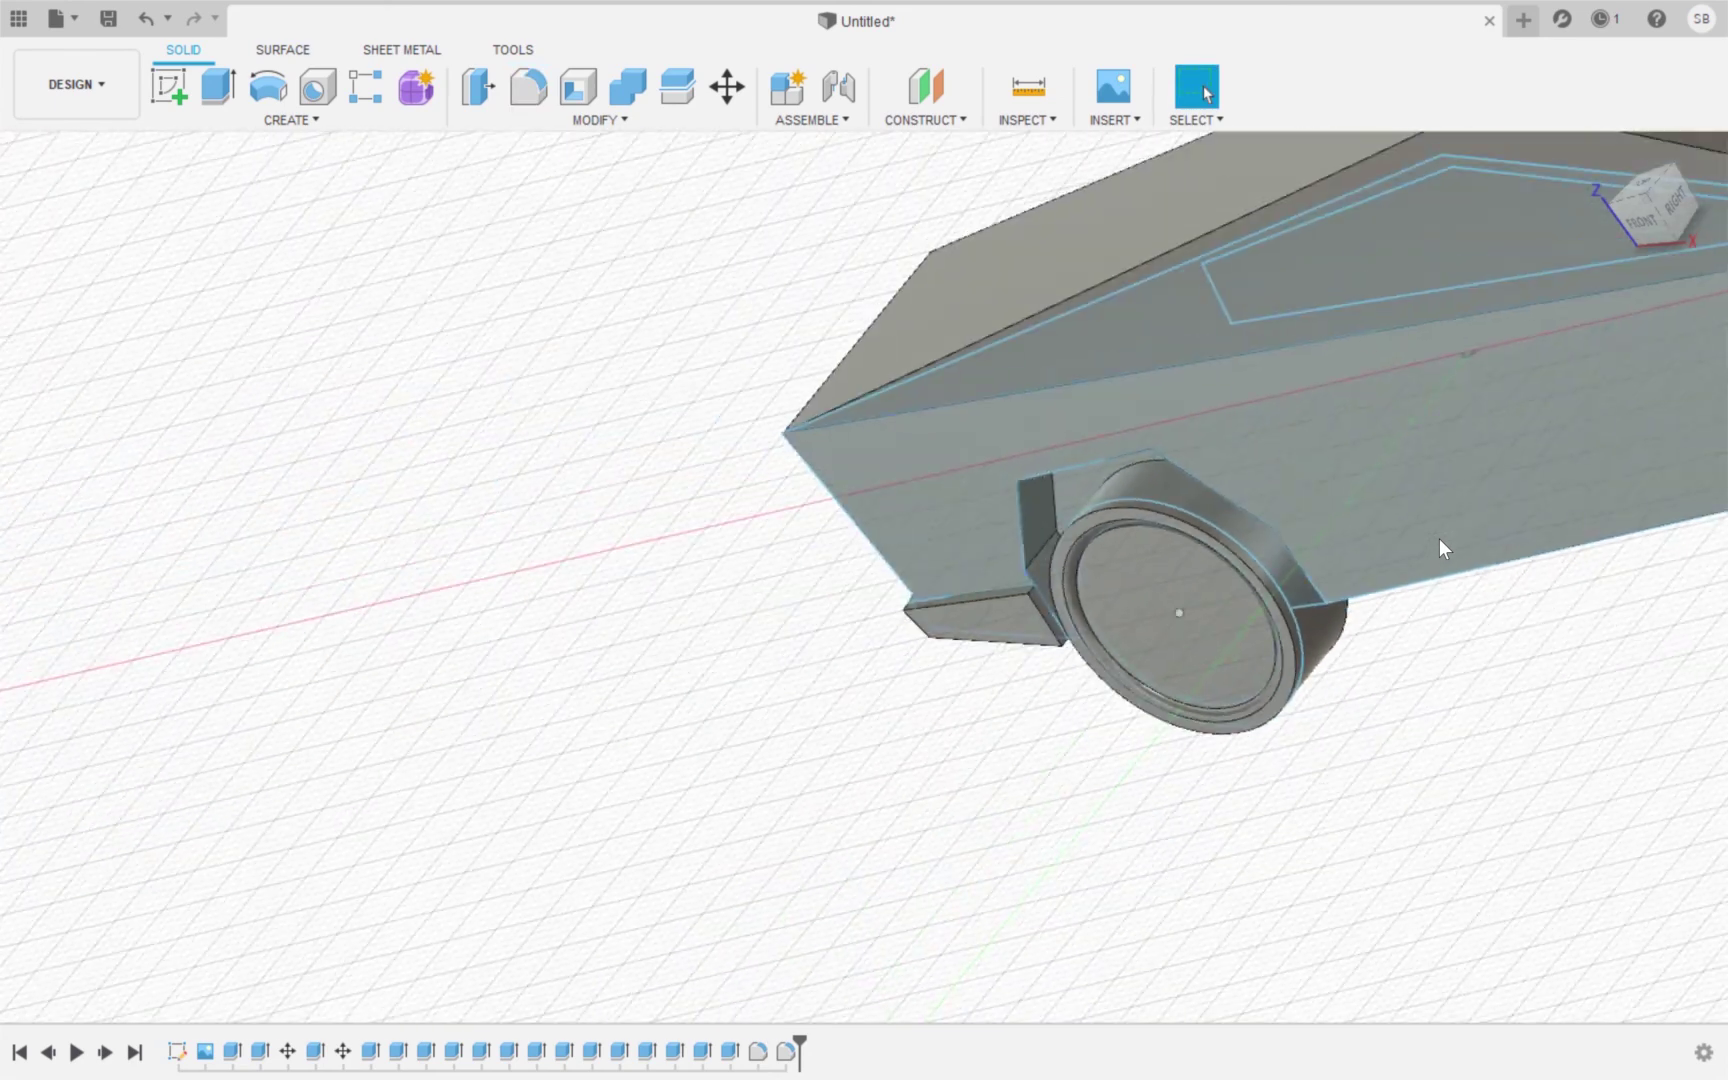
{"action": "left_click", "coordinate": [1400, 239]}
{"action": "left_click", "coordinate": [1652, 208]}
{"action": "left_click", "coordinate": [1450, 625]}
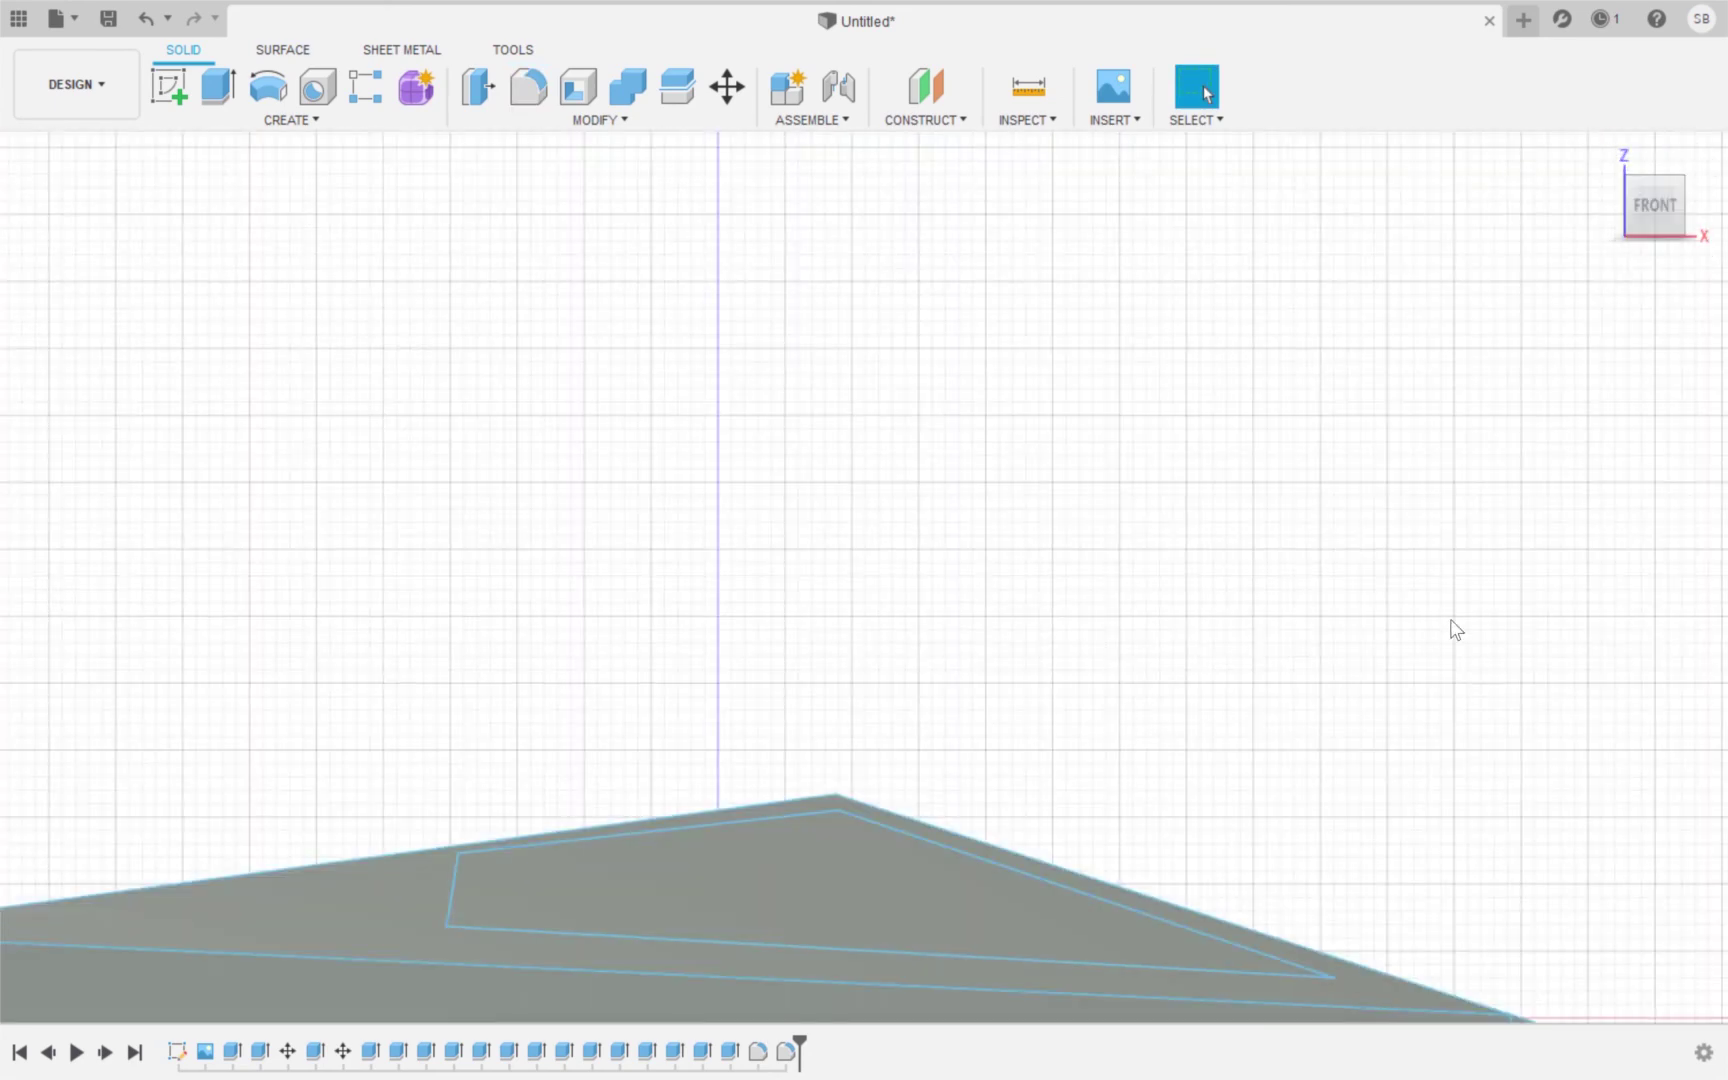
{"action": "scroll", "coordinate": [1450, 625], "scroll_direction": "down", "scroll_amount": 3}
{"action": "scroll", "coordinate": [1206, 993], "scroll_direction": "up", "scroll_amount": 2}
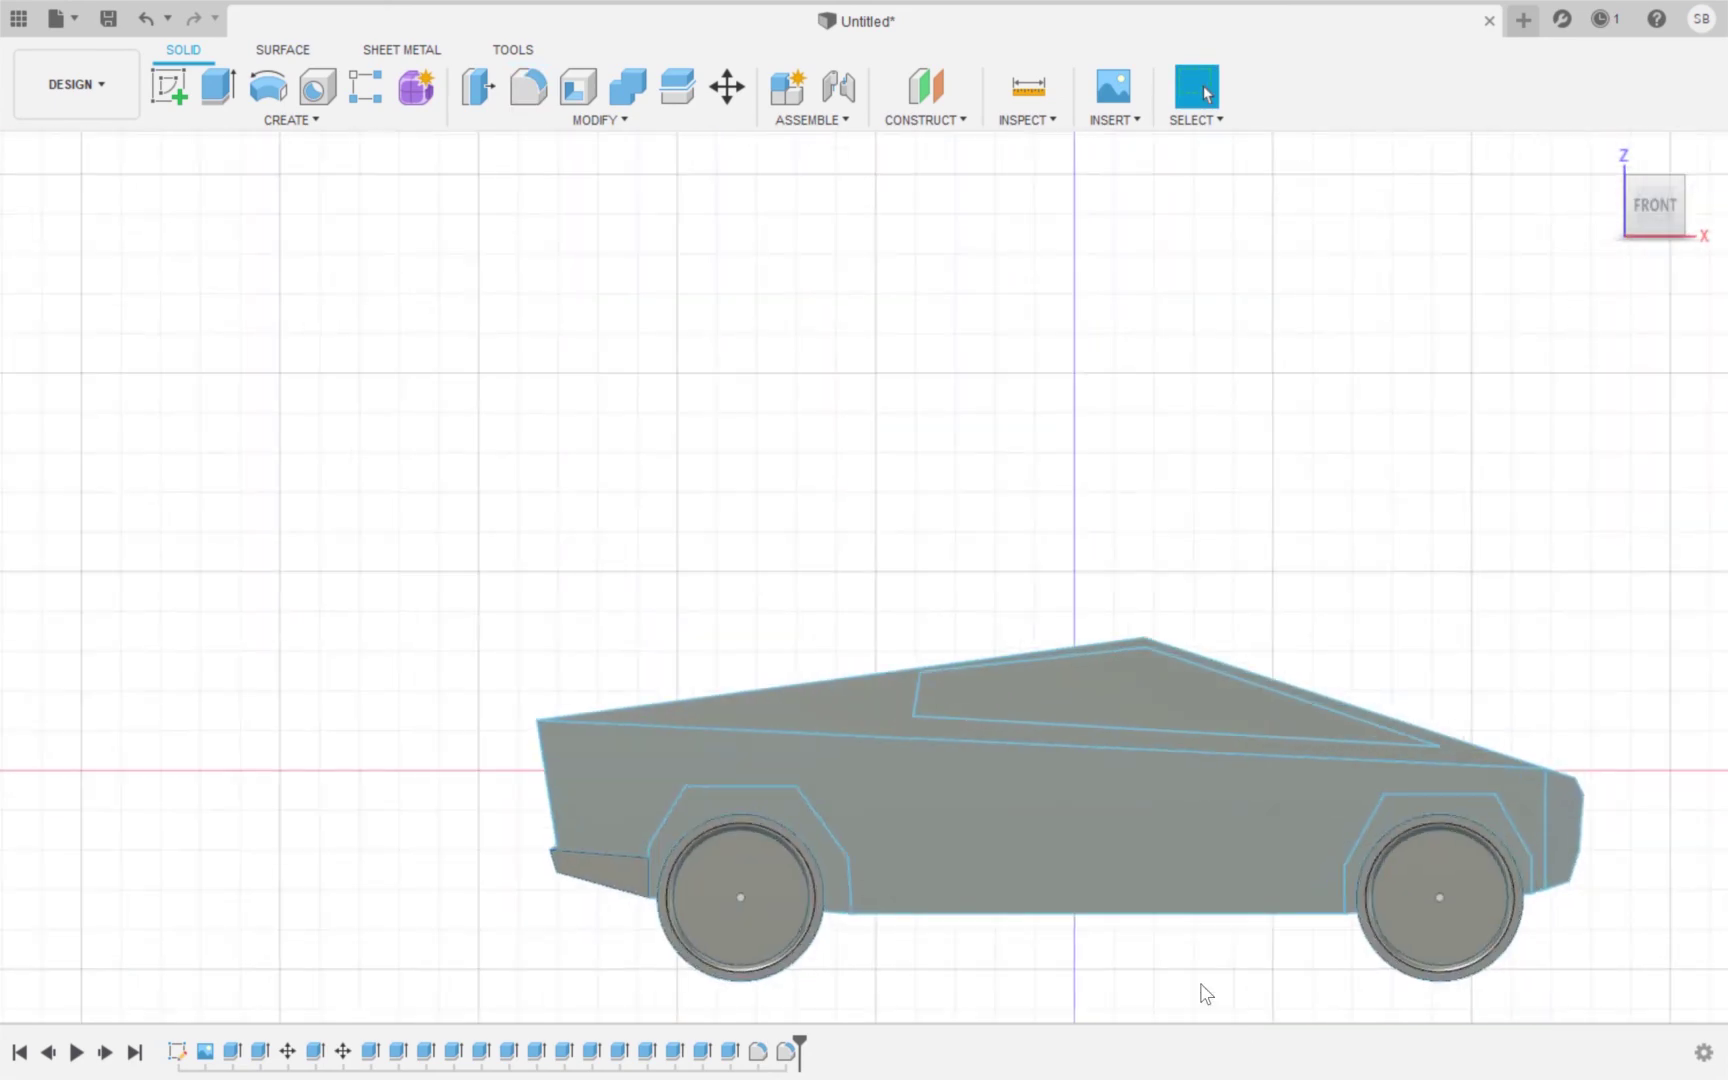